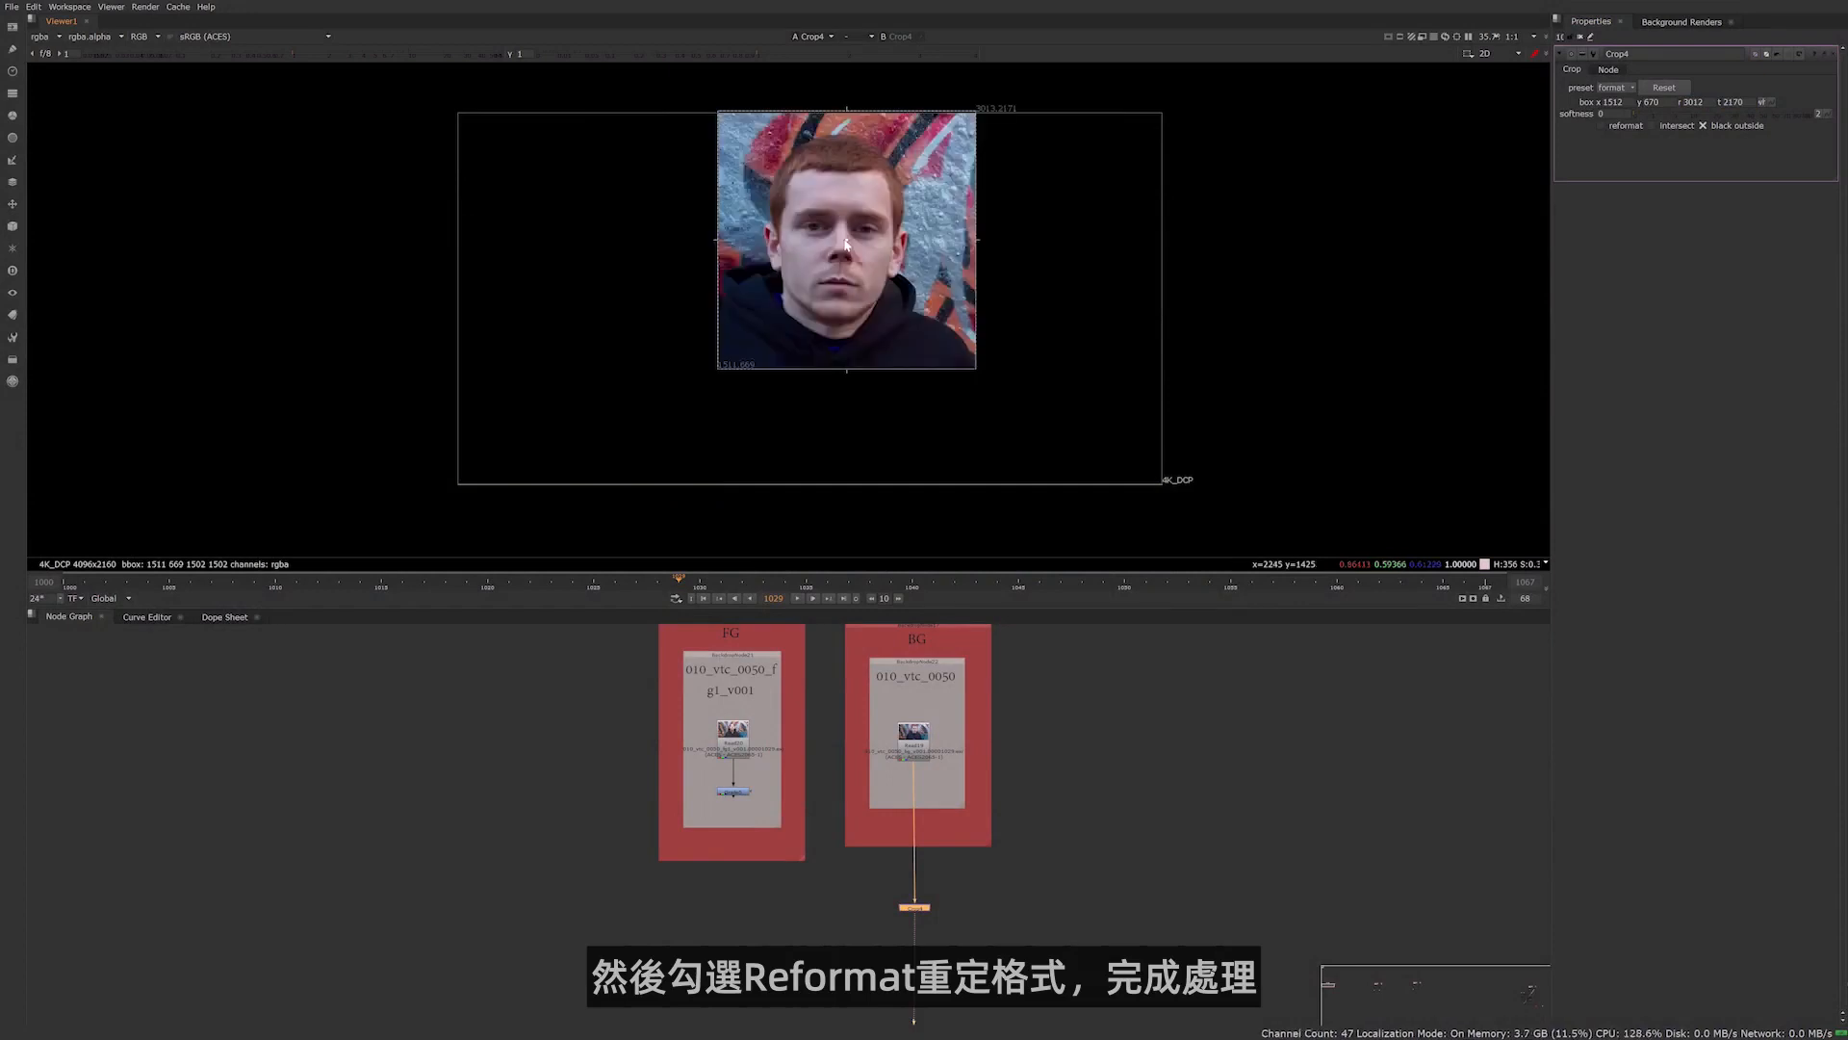
Enable reformat on the Crop node of the BG plate and clear its open properties
{"action": "left_click", "coordinate": [1603, 127]}
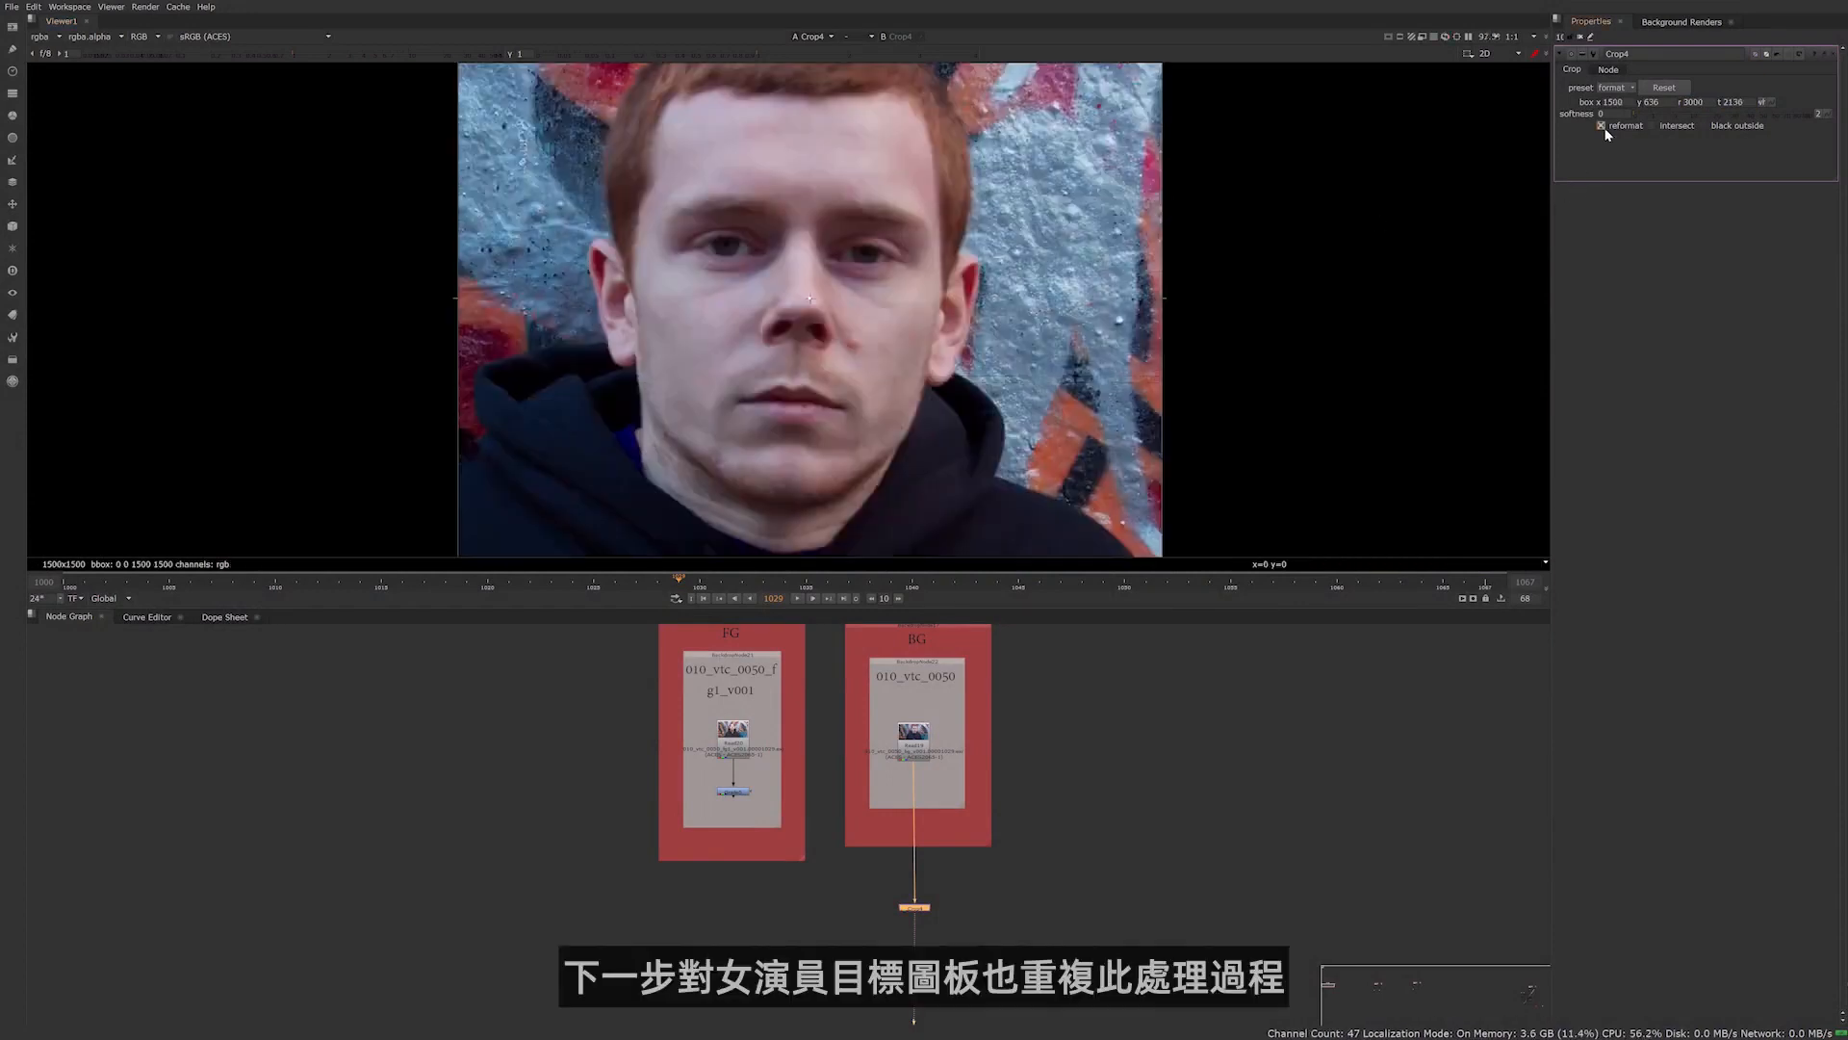
{"action": "left_click", "coordinate": [1580, 38]}
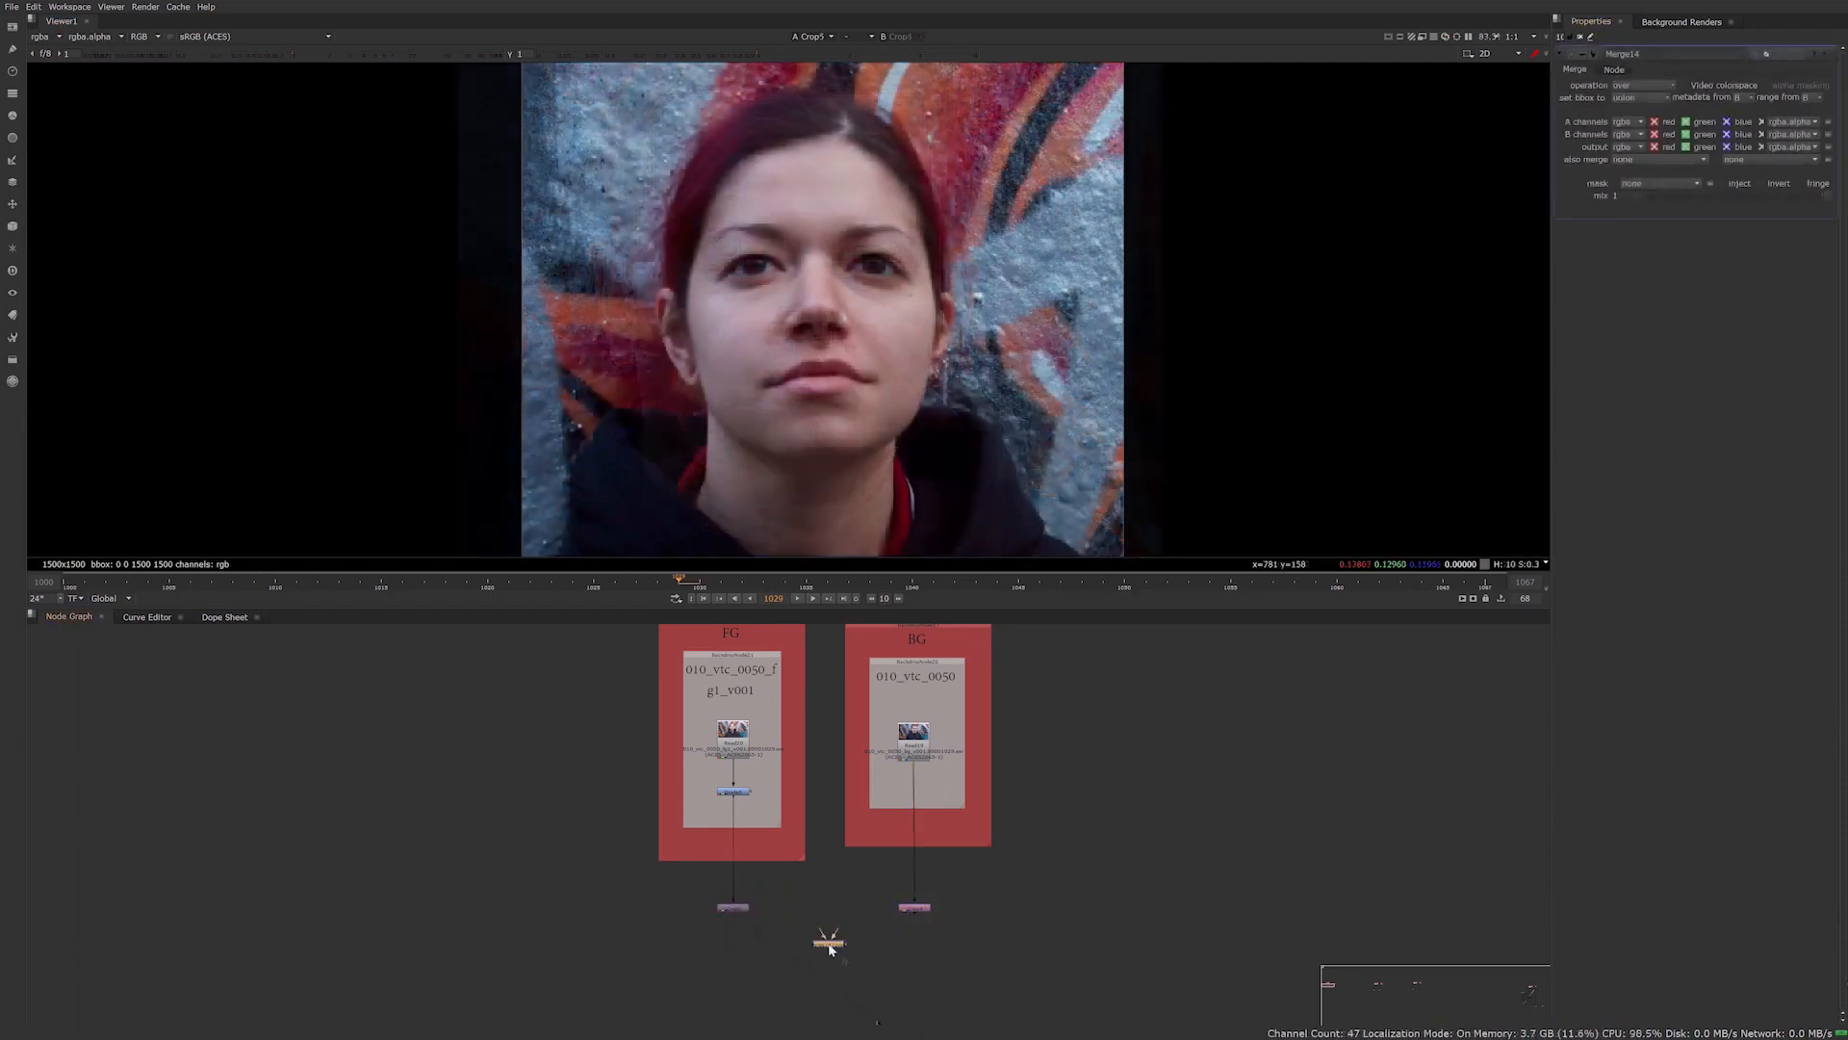
Merge the cropped FG and BG plates, set the merge operation to average, and play back the blend
{"action": "left_click_drag", "start_coordinate": [829, 944], "coordinate": [733, 908]}
{"action": "key", "text": "1"}
{"action": "left_click_drag", "start_coordinate": [863, 926], "coordinate": [913, 906]}
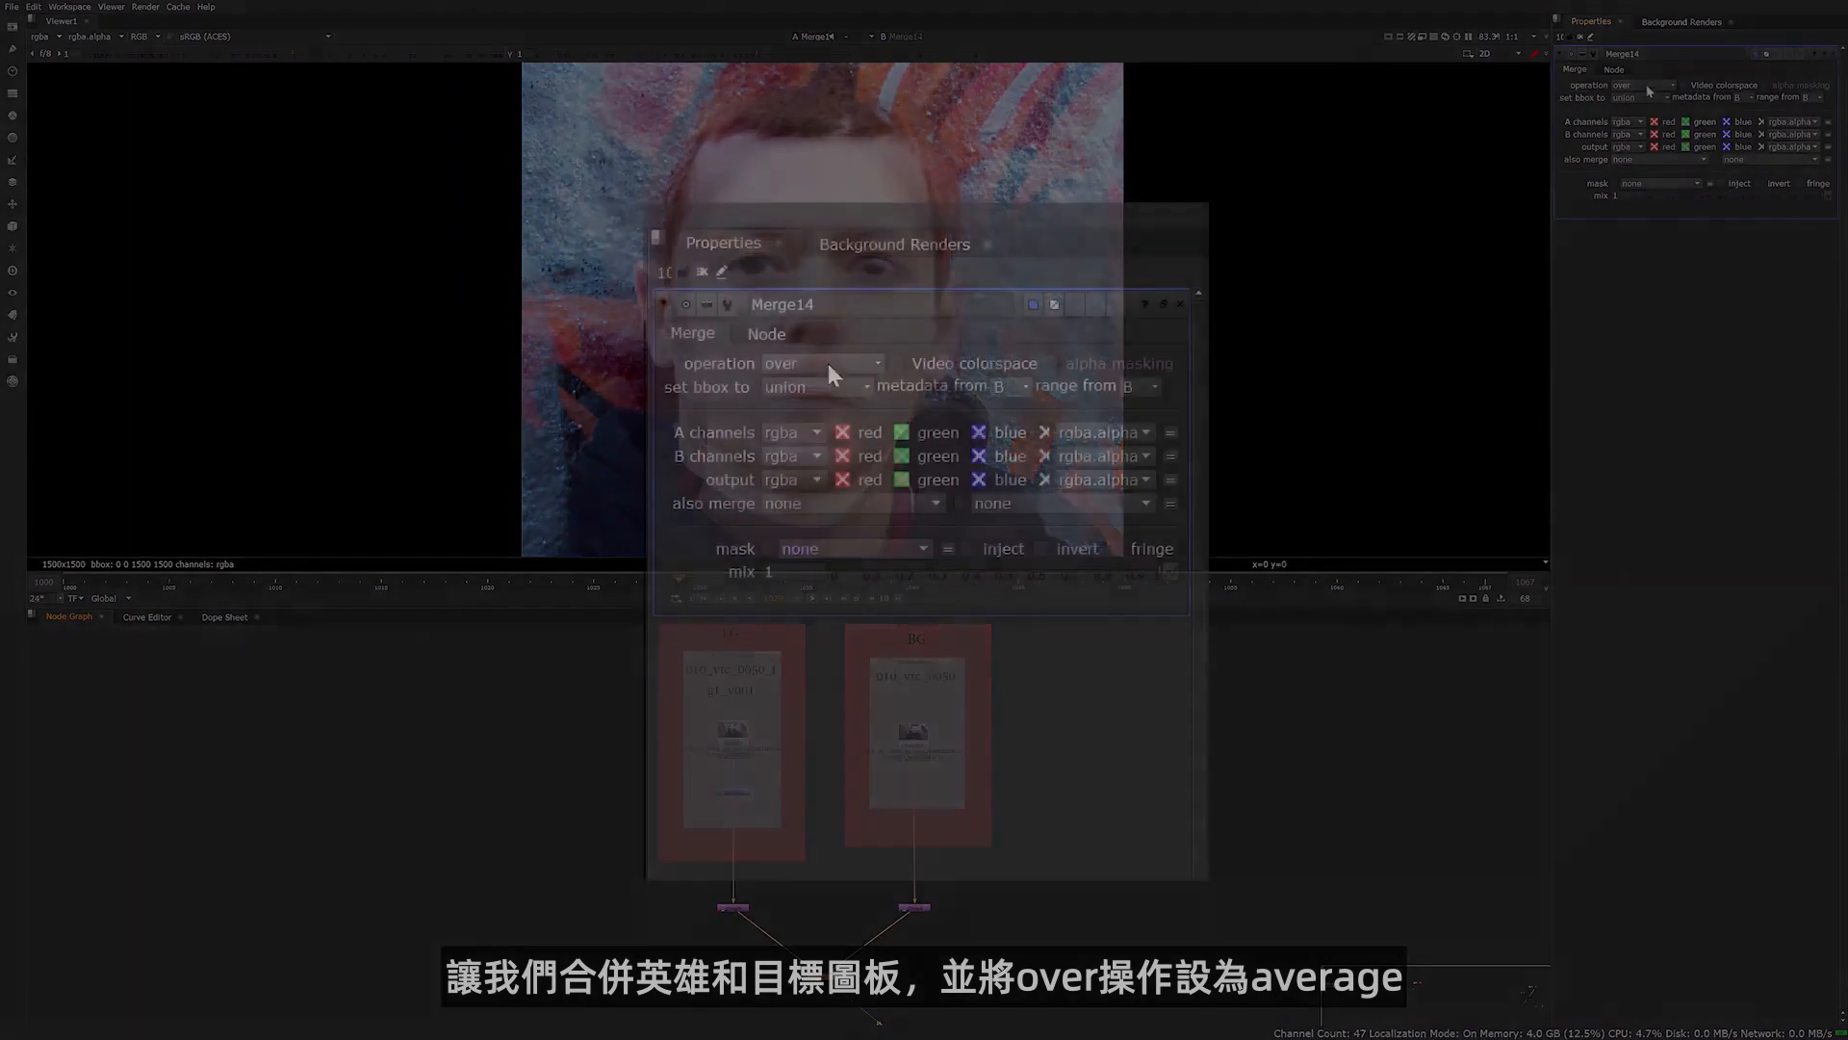
{"action": "left_click", "coordinate": [1643, 84]}
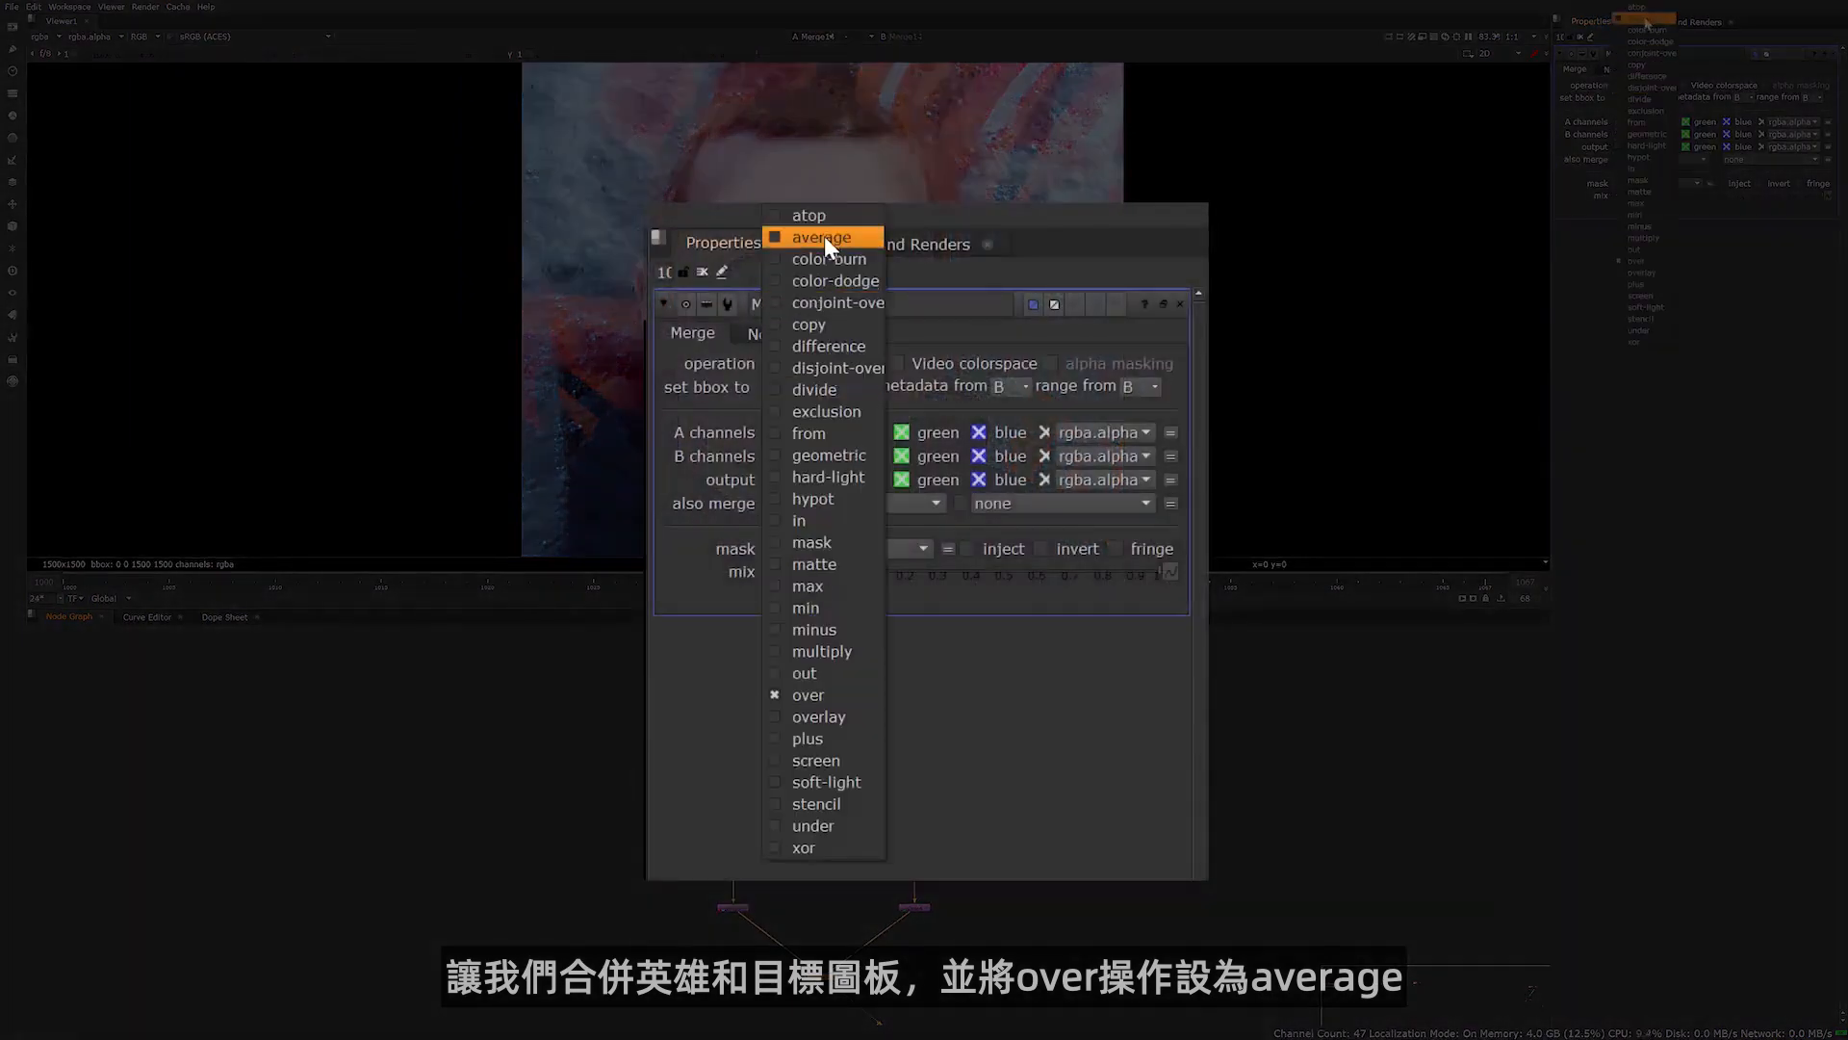
{"action": "left_click", "coordinate": [1643, 19]}
{"action": "left_click", "coordinate": [797, 601]}
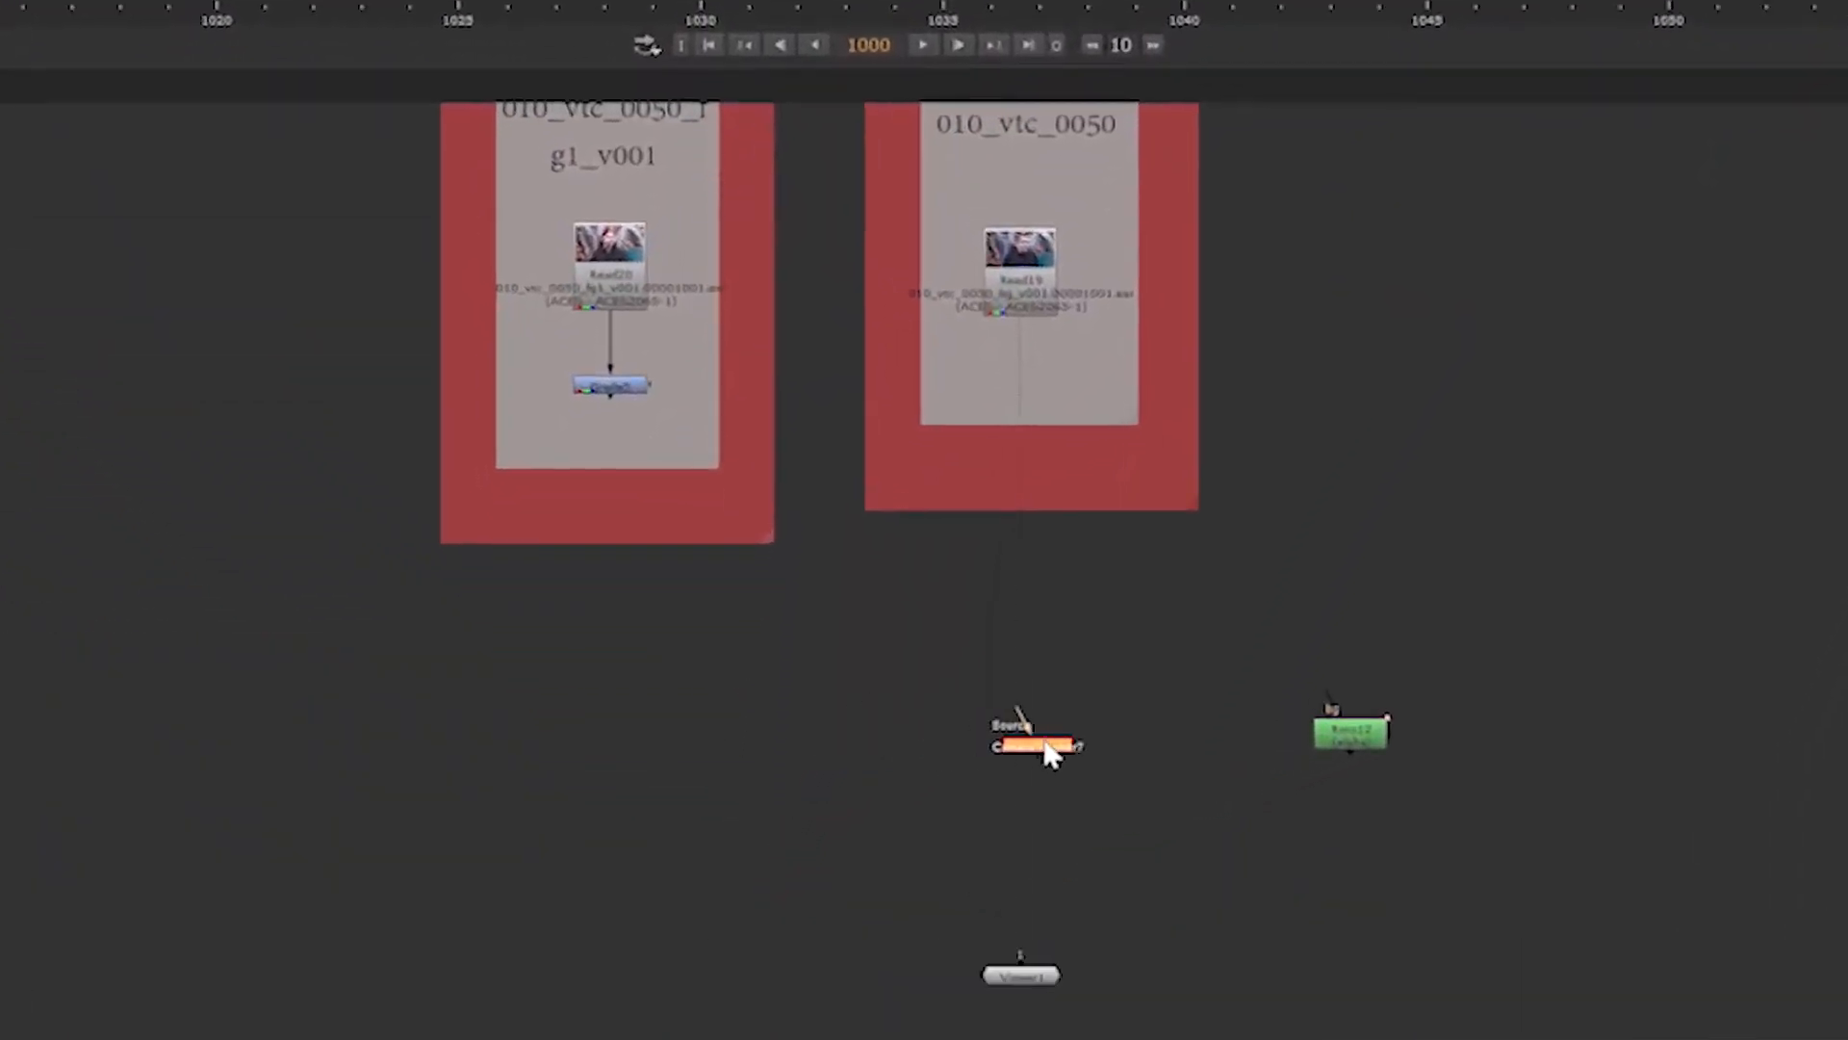
Connect the CameraTracker's mask input to the Roto12 node
{"action": "left_click", "coordinate": [1049, 754]}
{"action": "scroll", "coordinate": [1128, 751], "scroll_direction": "up", "scroll_amount": 3}
{"action": "left_click", "coordinate": [698, 743]}
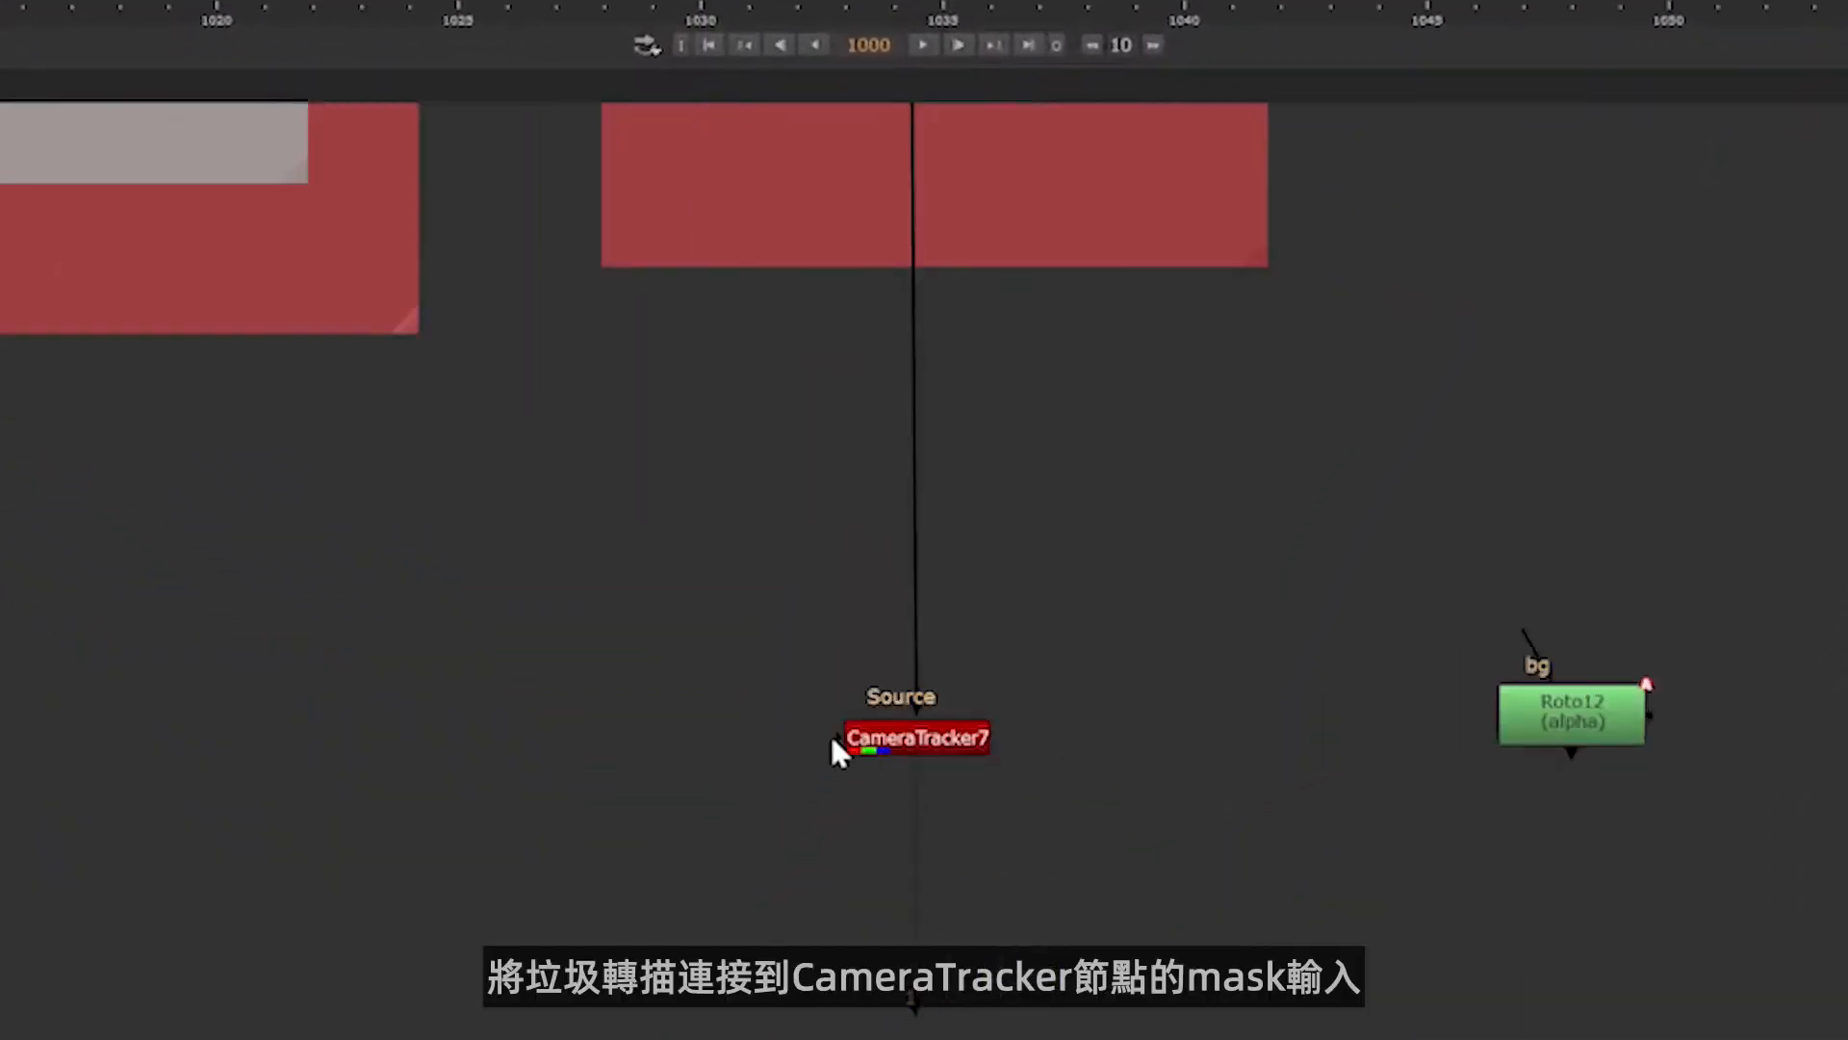
{"action": "left_click_drag", "start_coordinate": [833, 739], "coordinate": [1561, 729]}
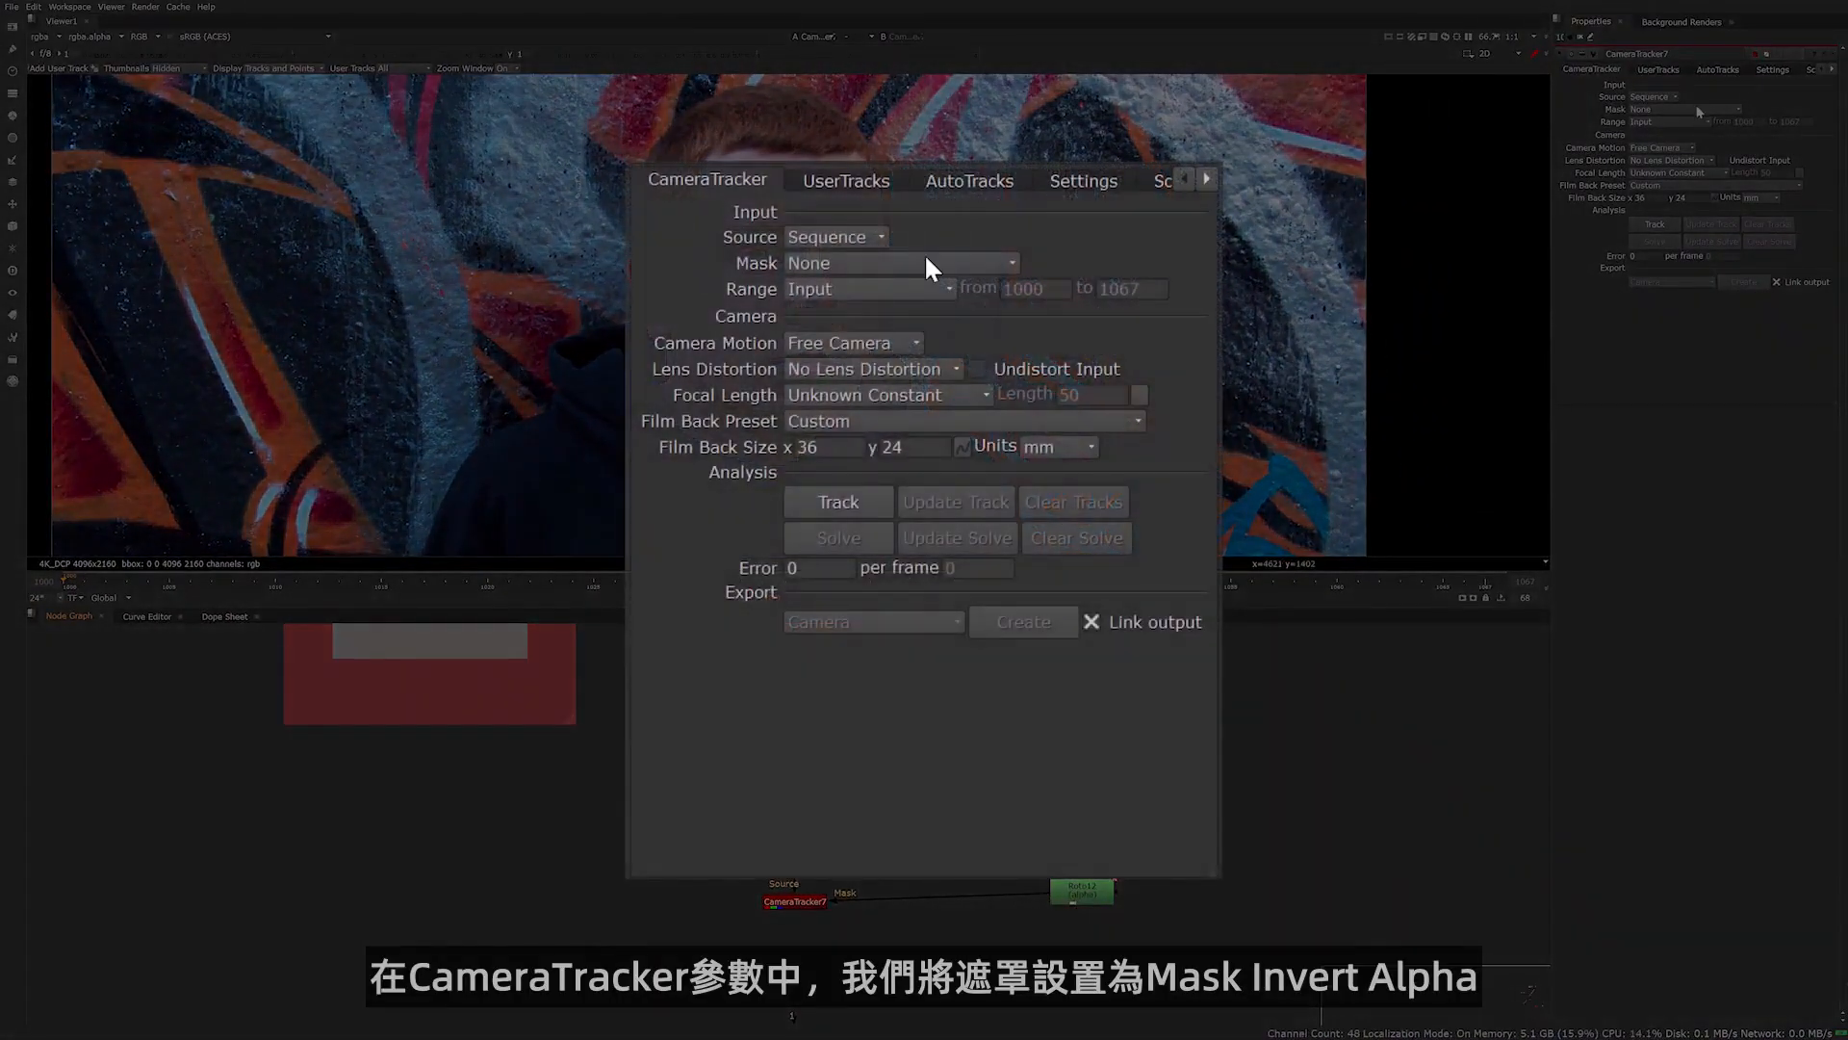
Set the CameraTracker's mask to Mask Inverted Alpha and its film back size to 18.96 by 10 mm
{"action": "left_click", "coordinate": [930, 267]}
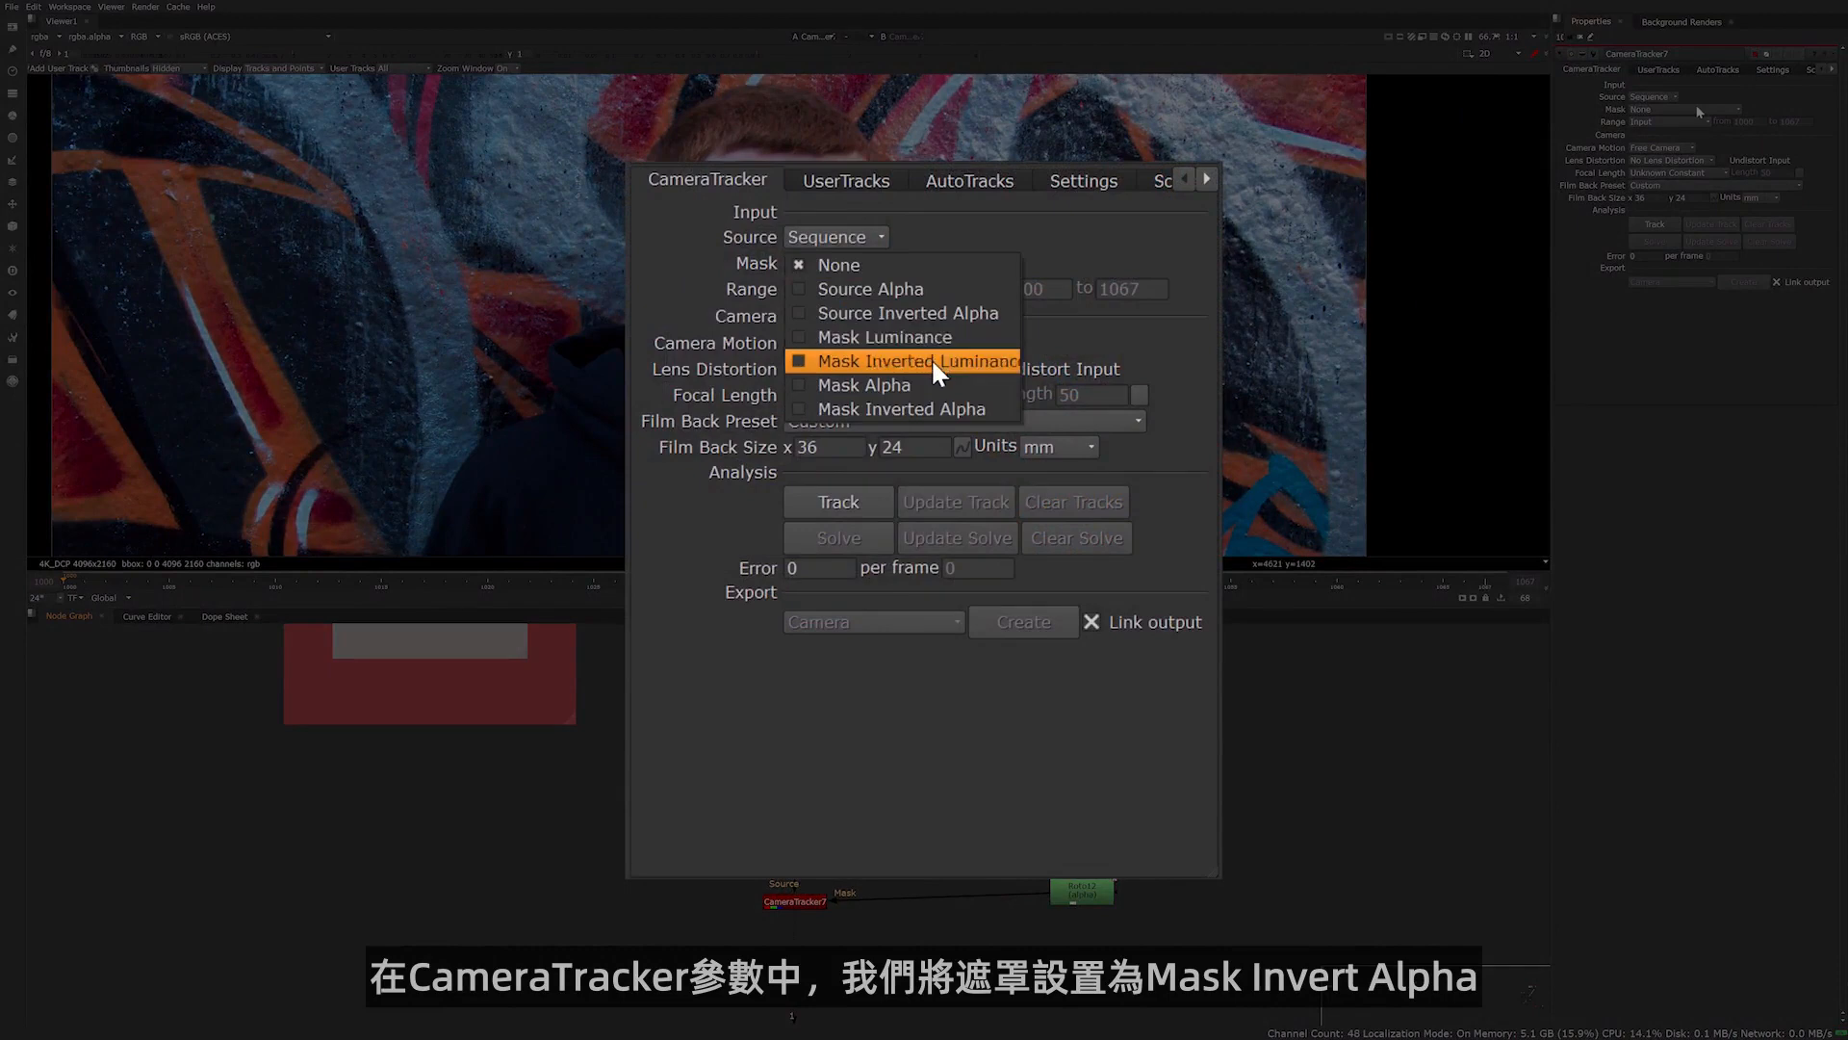
{"action": "left_click", "coordinate": [923, 410]}
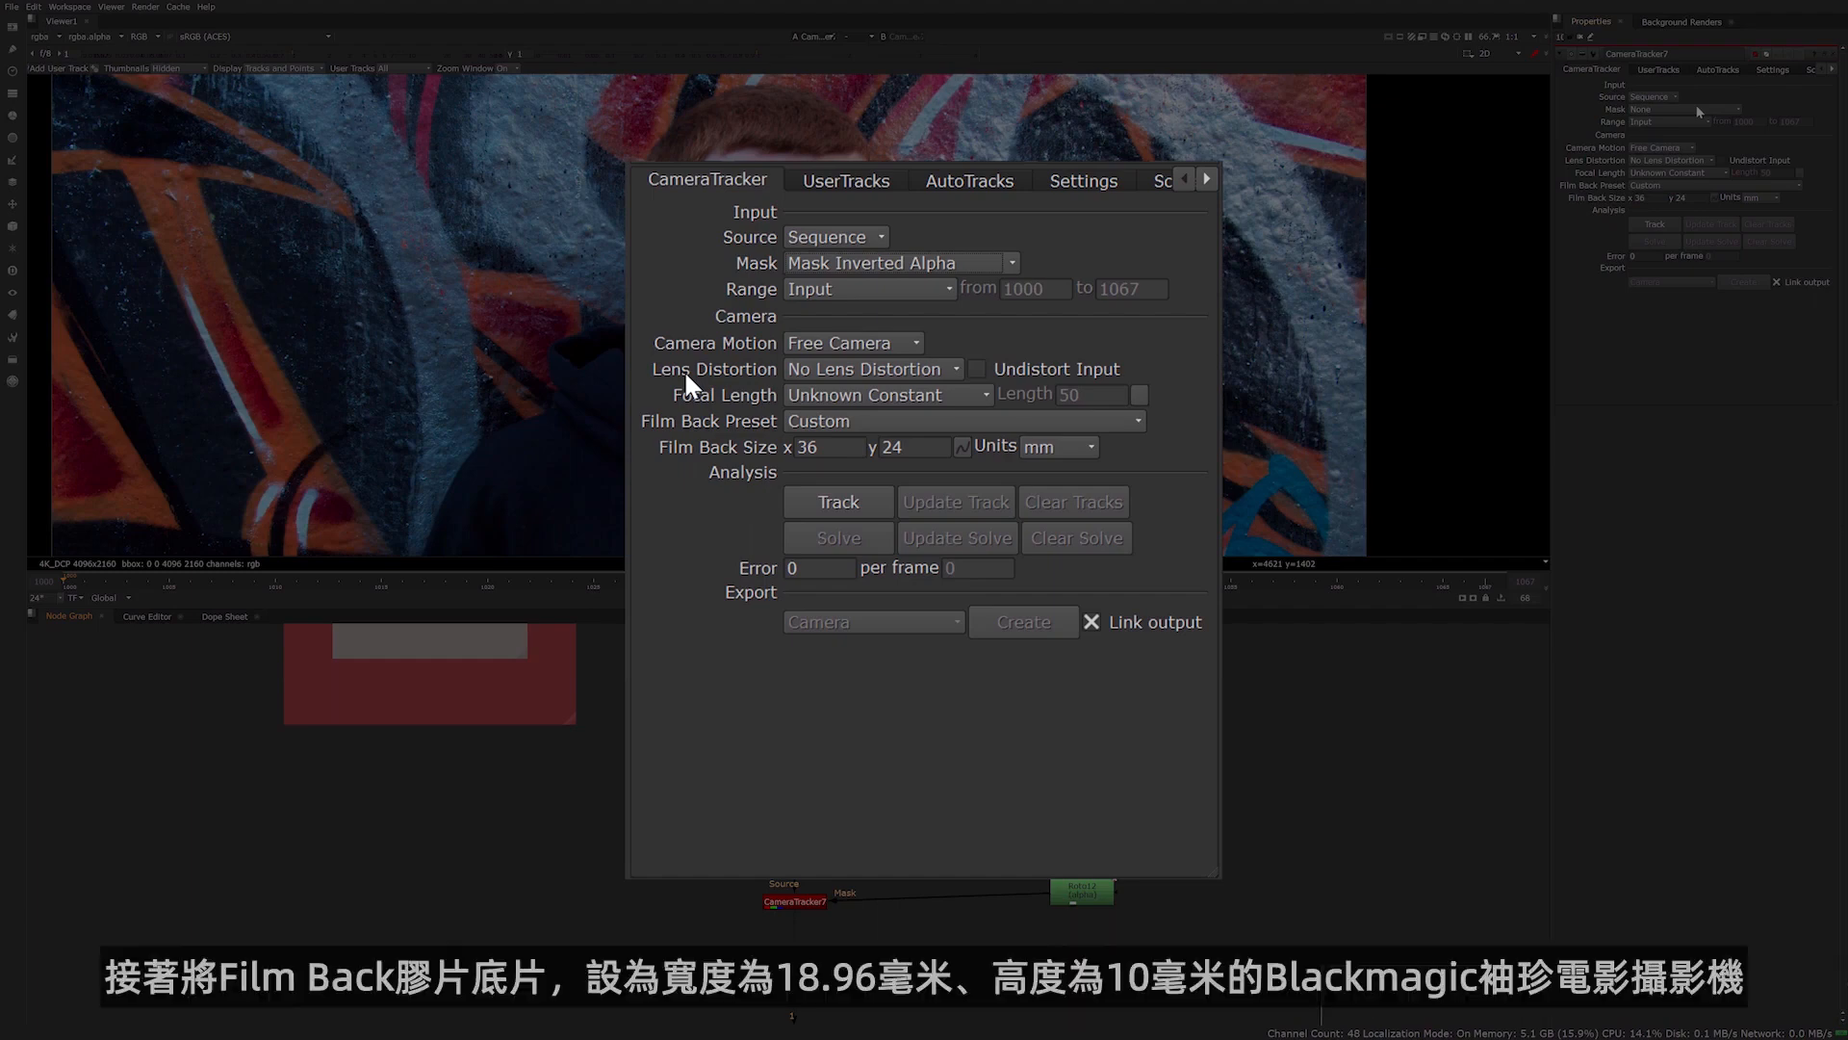
{"action": "left_click_drag", "start_coordinate": [819, 450], "coordinate": [688, 450]}
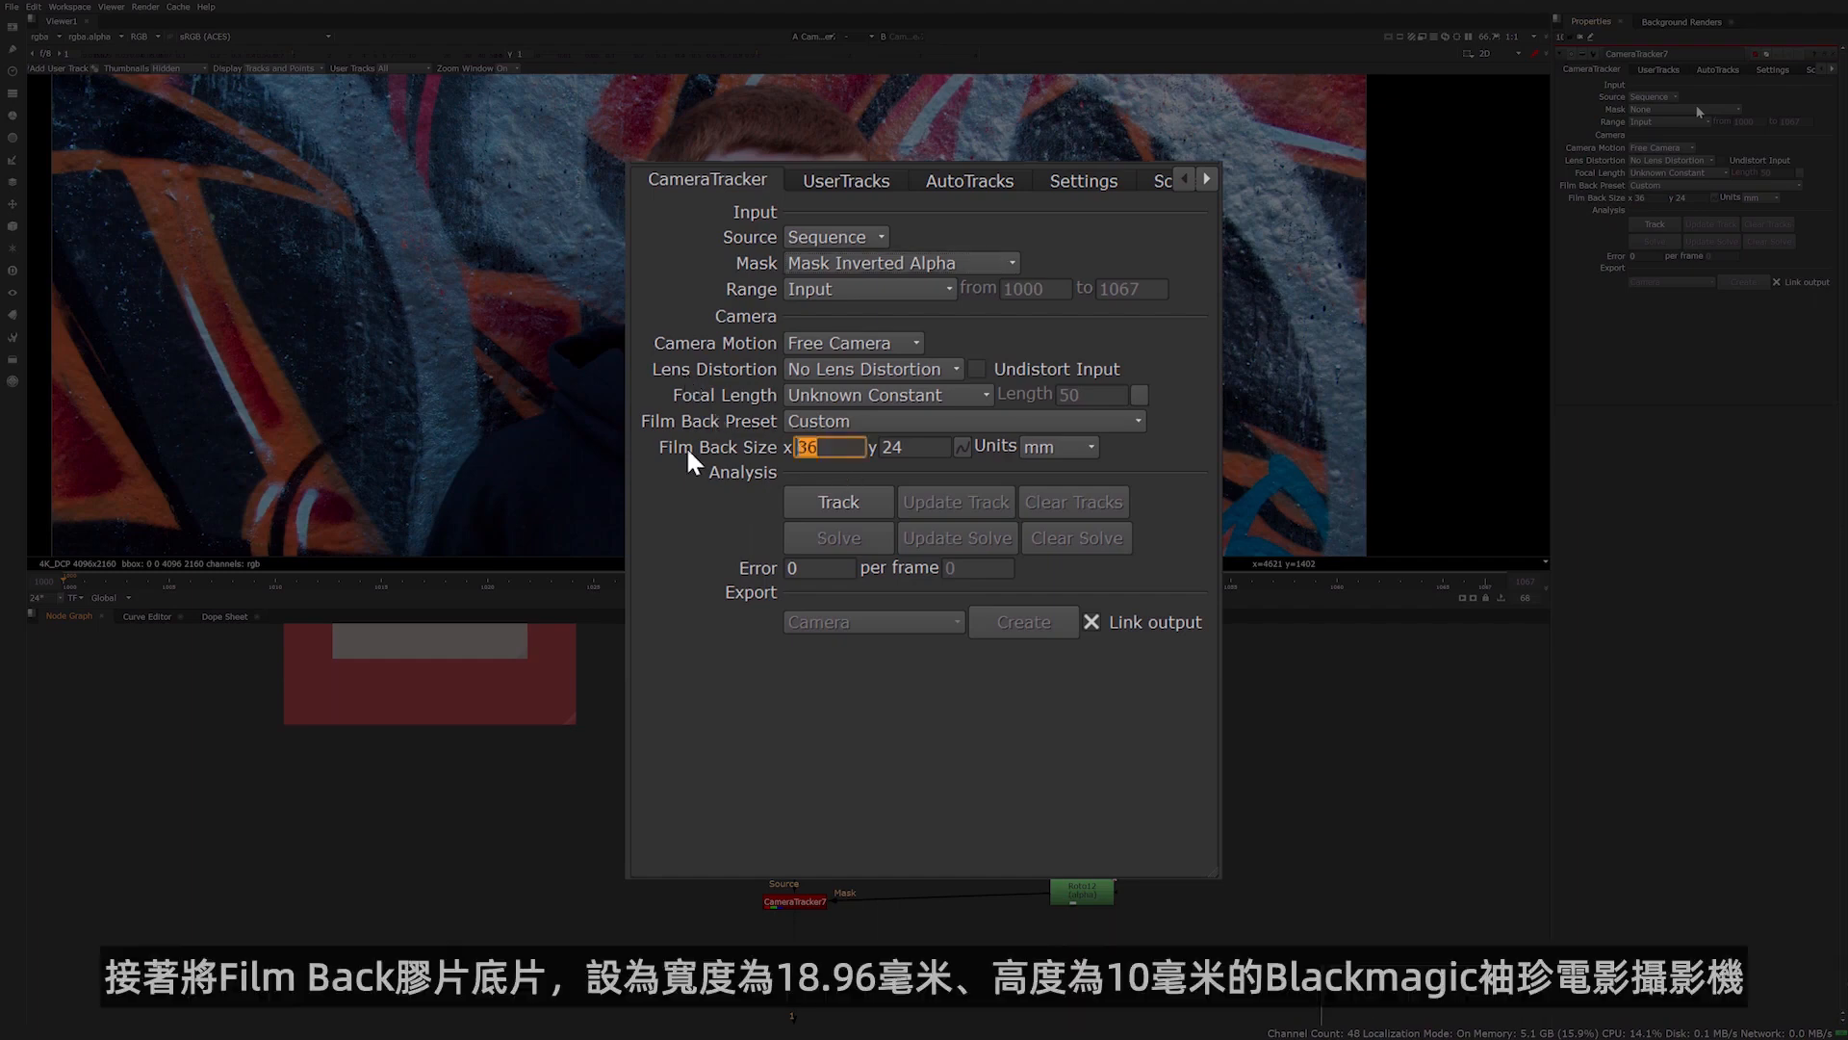
{"action": "type", "text": "18.96"}
{"action": "key", "text": "Tab"}
{"action": "type", "text": "10"}
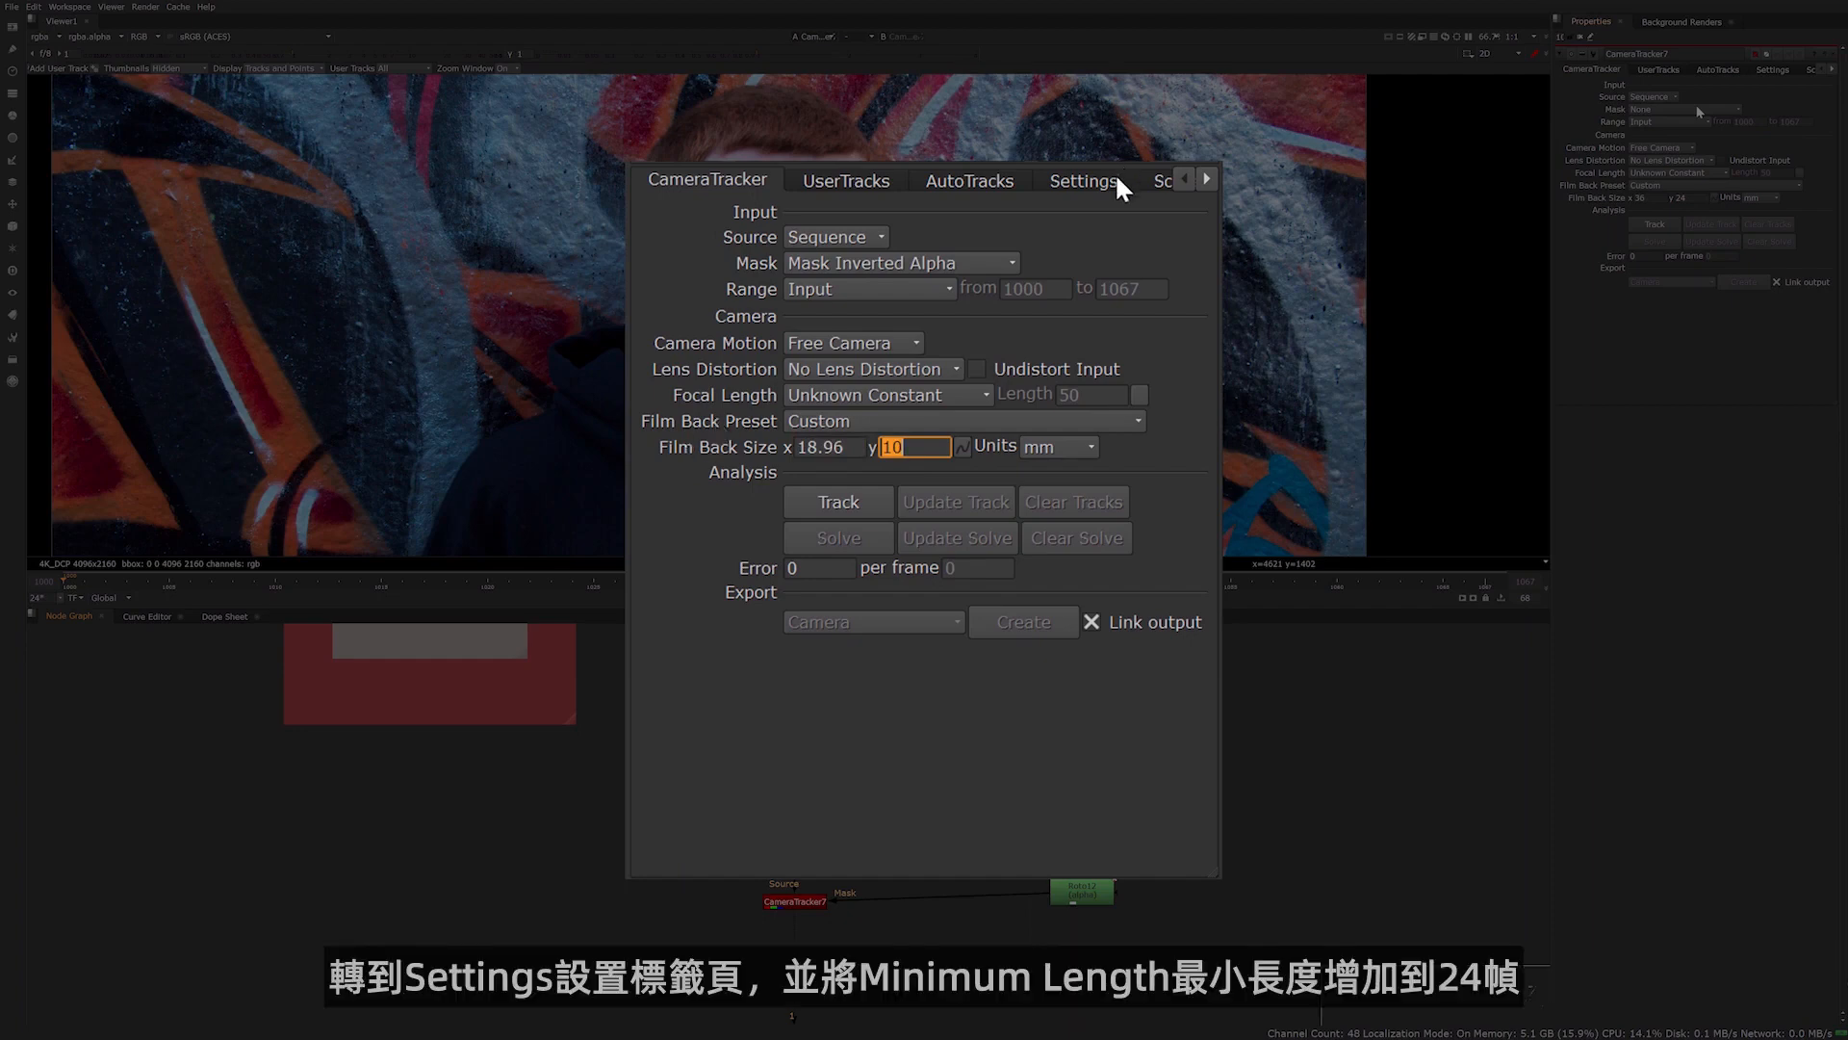
In the CameraTracker's tracking settings, set Minimum Length to 24, Track Threshold to 0.8, Track Smoothness to 0.2 and Track Consistency to 0.1
{"action": "left_click", "coordinate": [1083, 181]}
{"action": "left_click", "coordinate": [849, 384]}
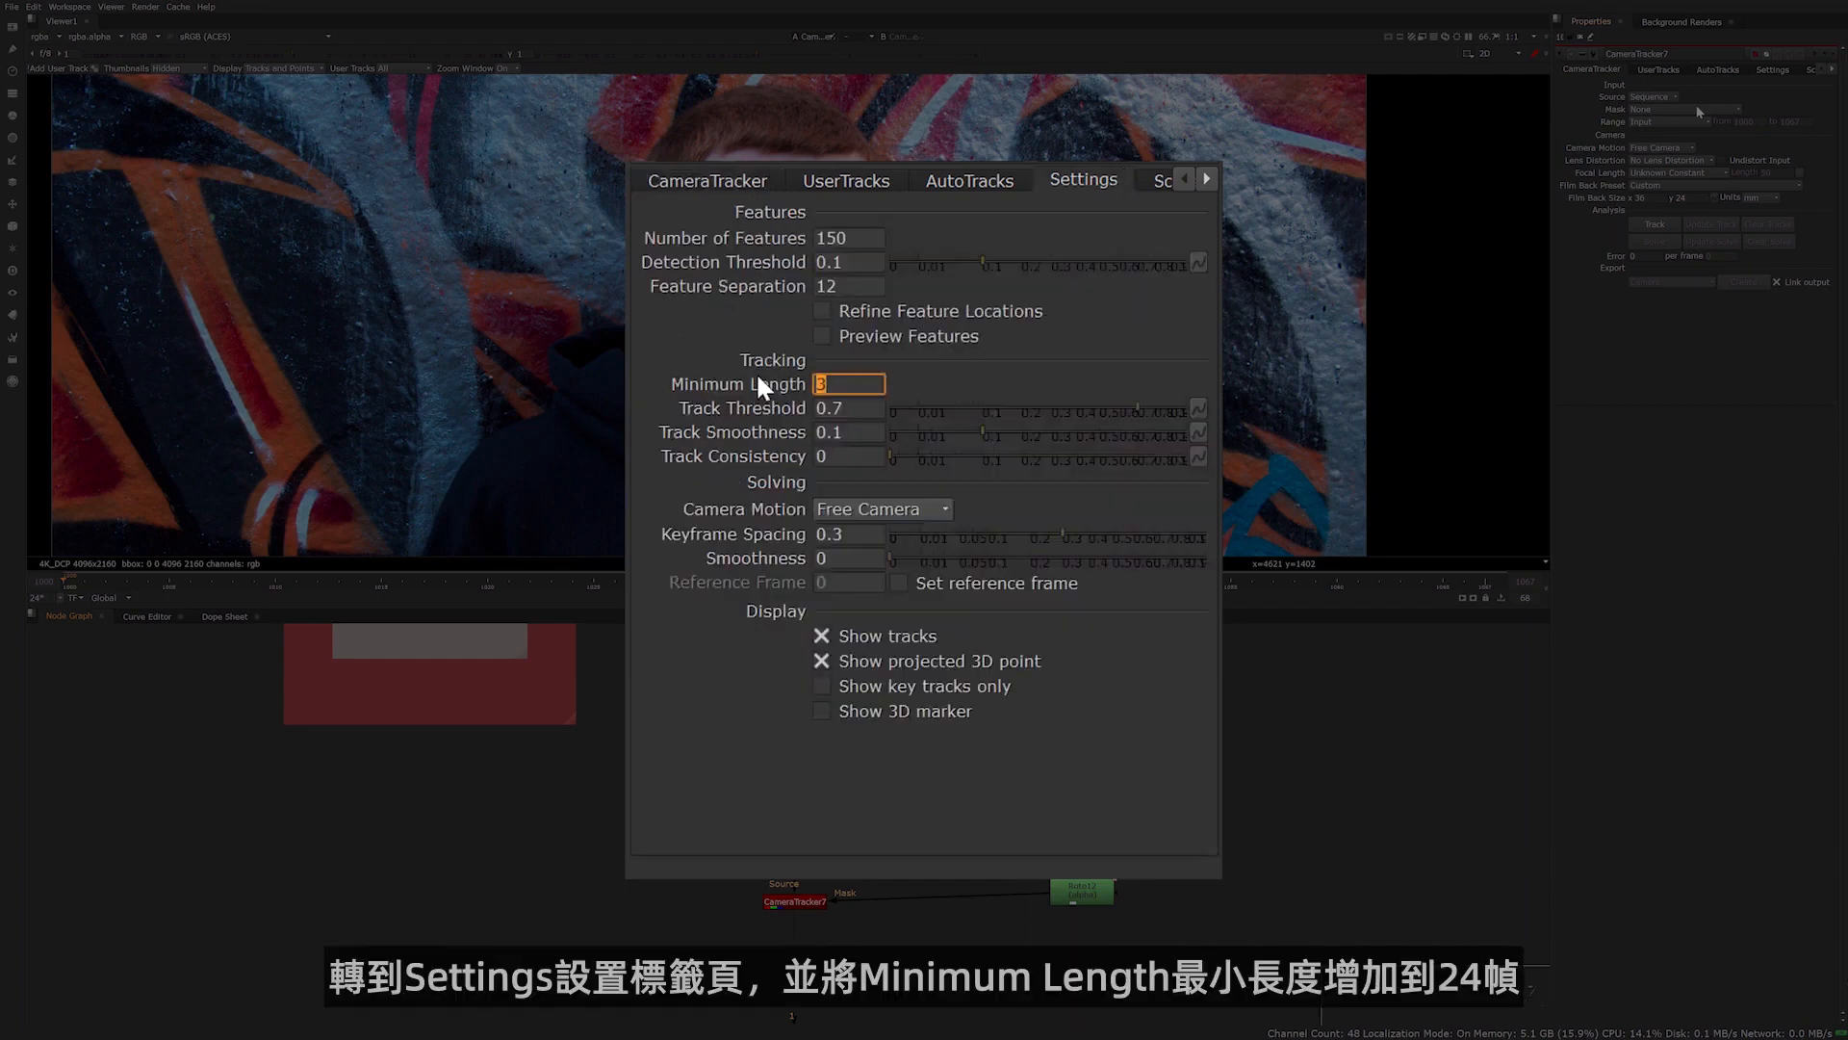
{"action": "type", "text": "24"}
{"action": "key", "text": "Tab"}
{"action": "type", "text": "0.8"}
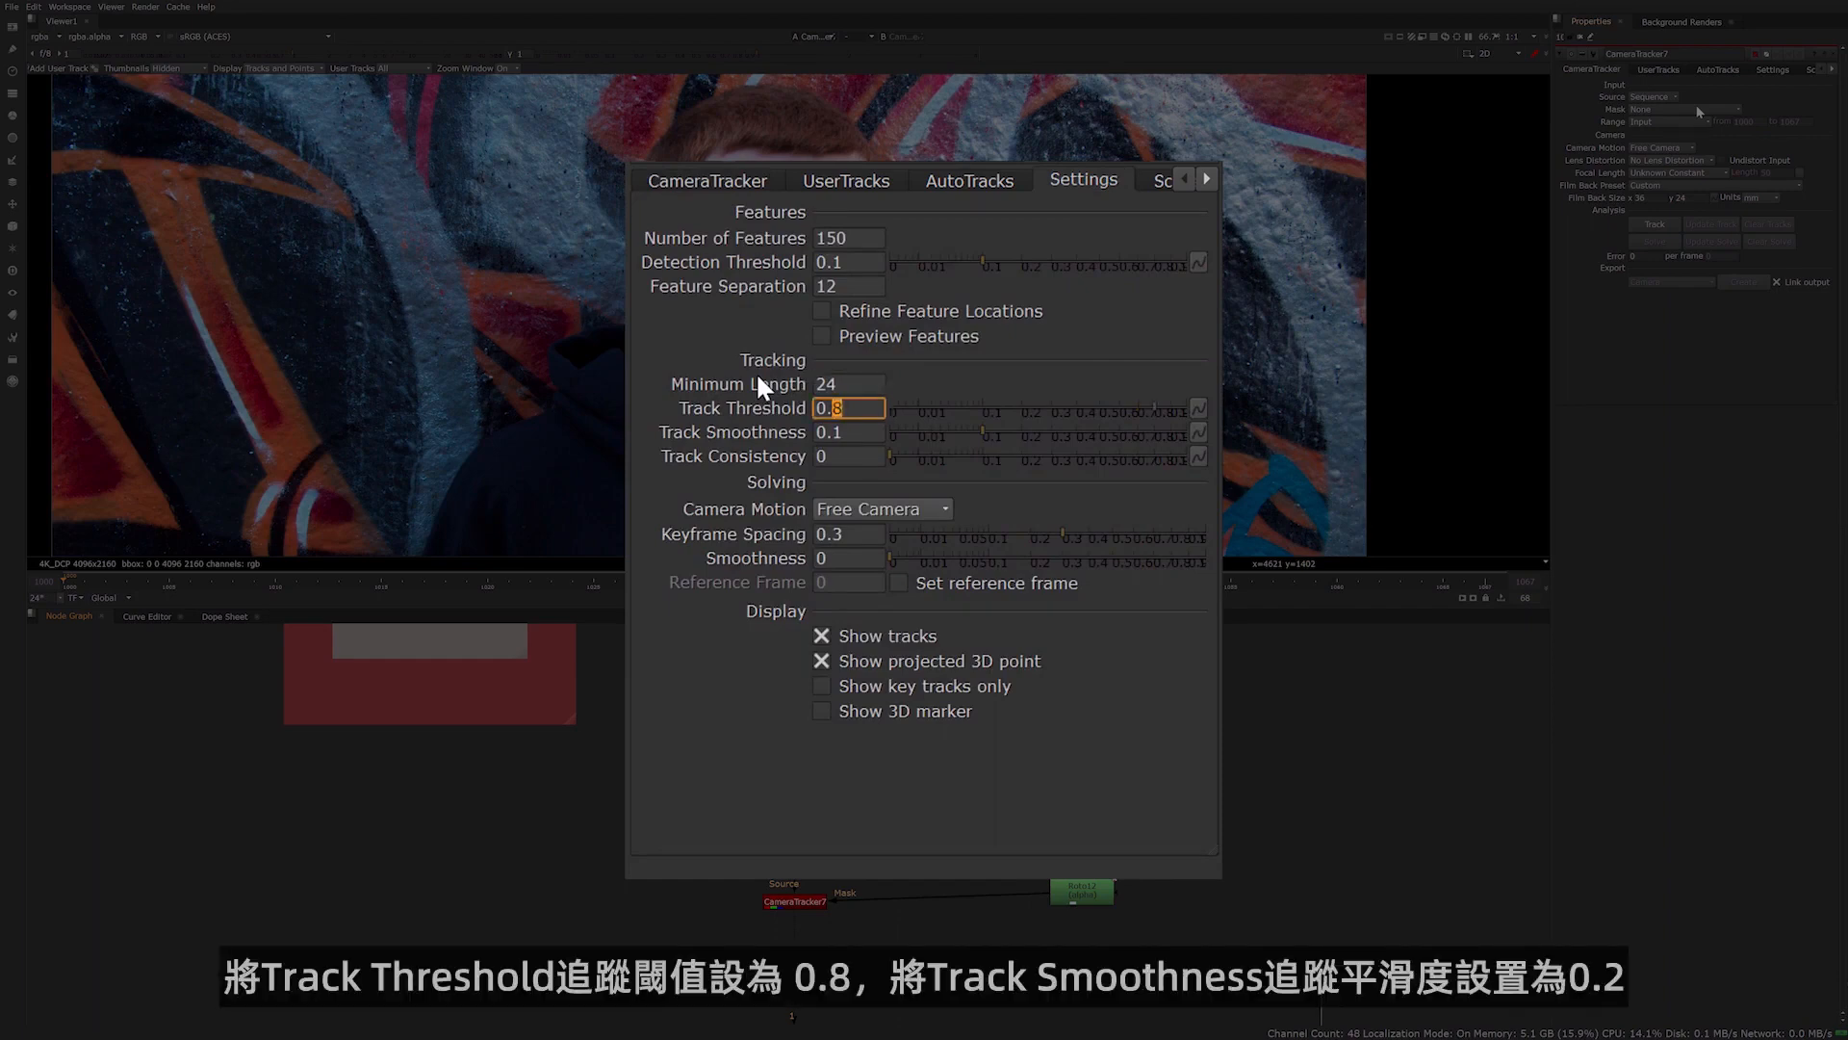
{"action": "key", "text": "Tab"}
{"action": "key", "text": "Up"}
{"action": "key", "text": "Tab"}
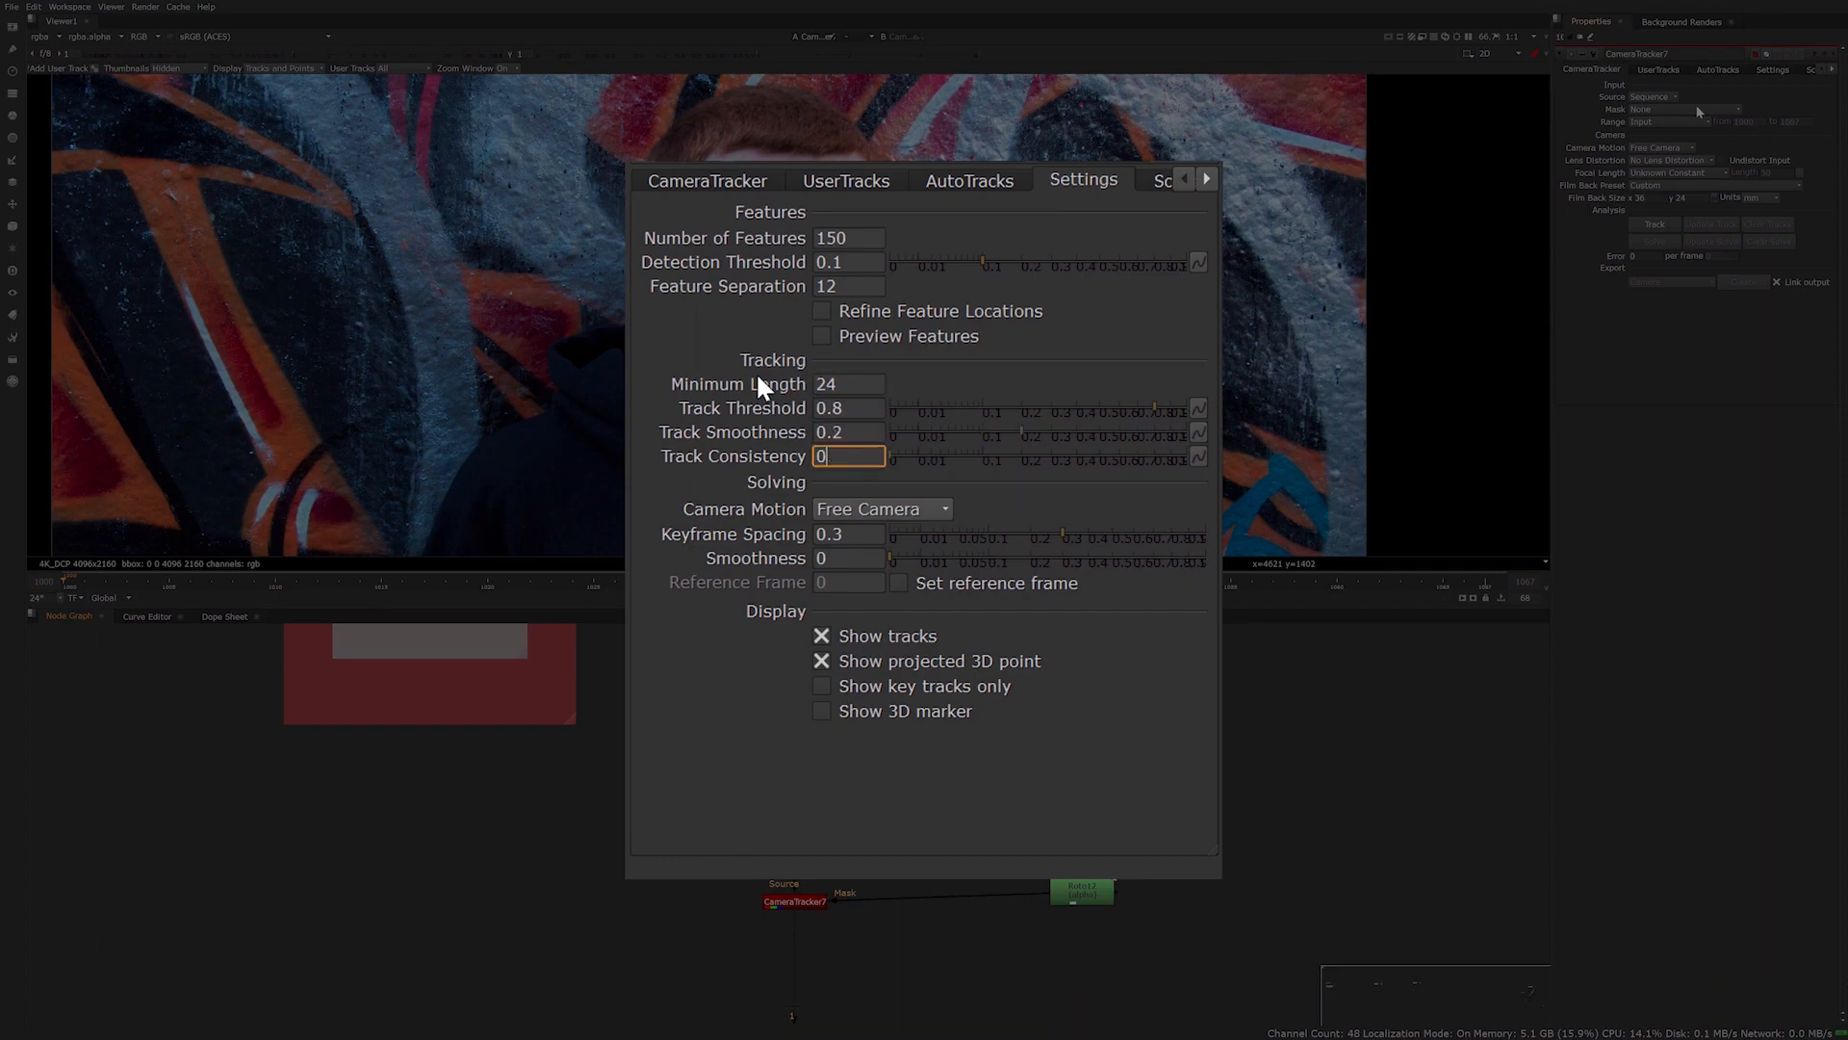
{"action": "type", "text": ".1"}
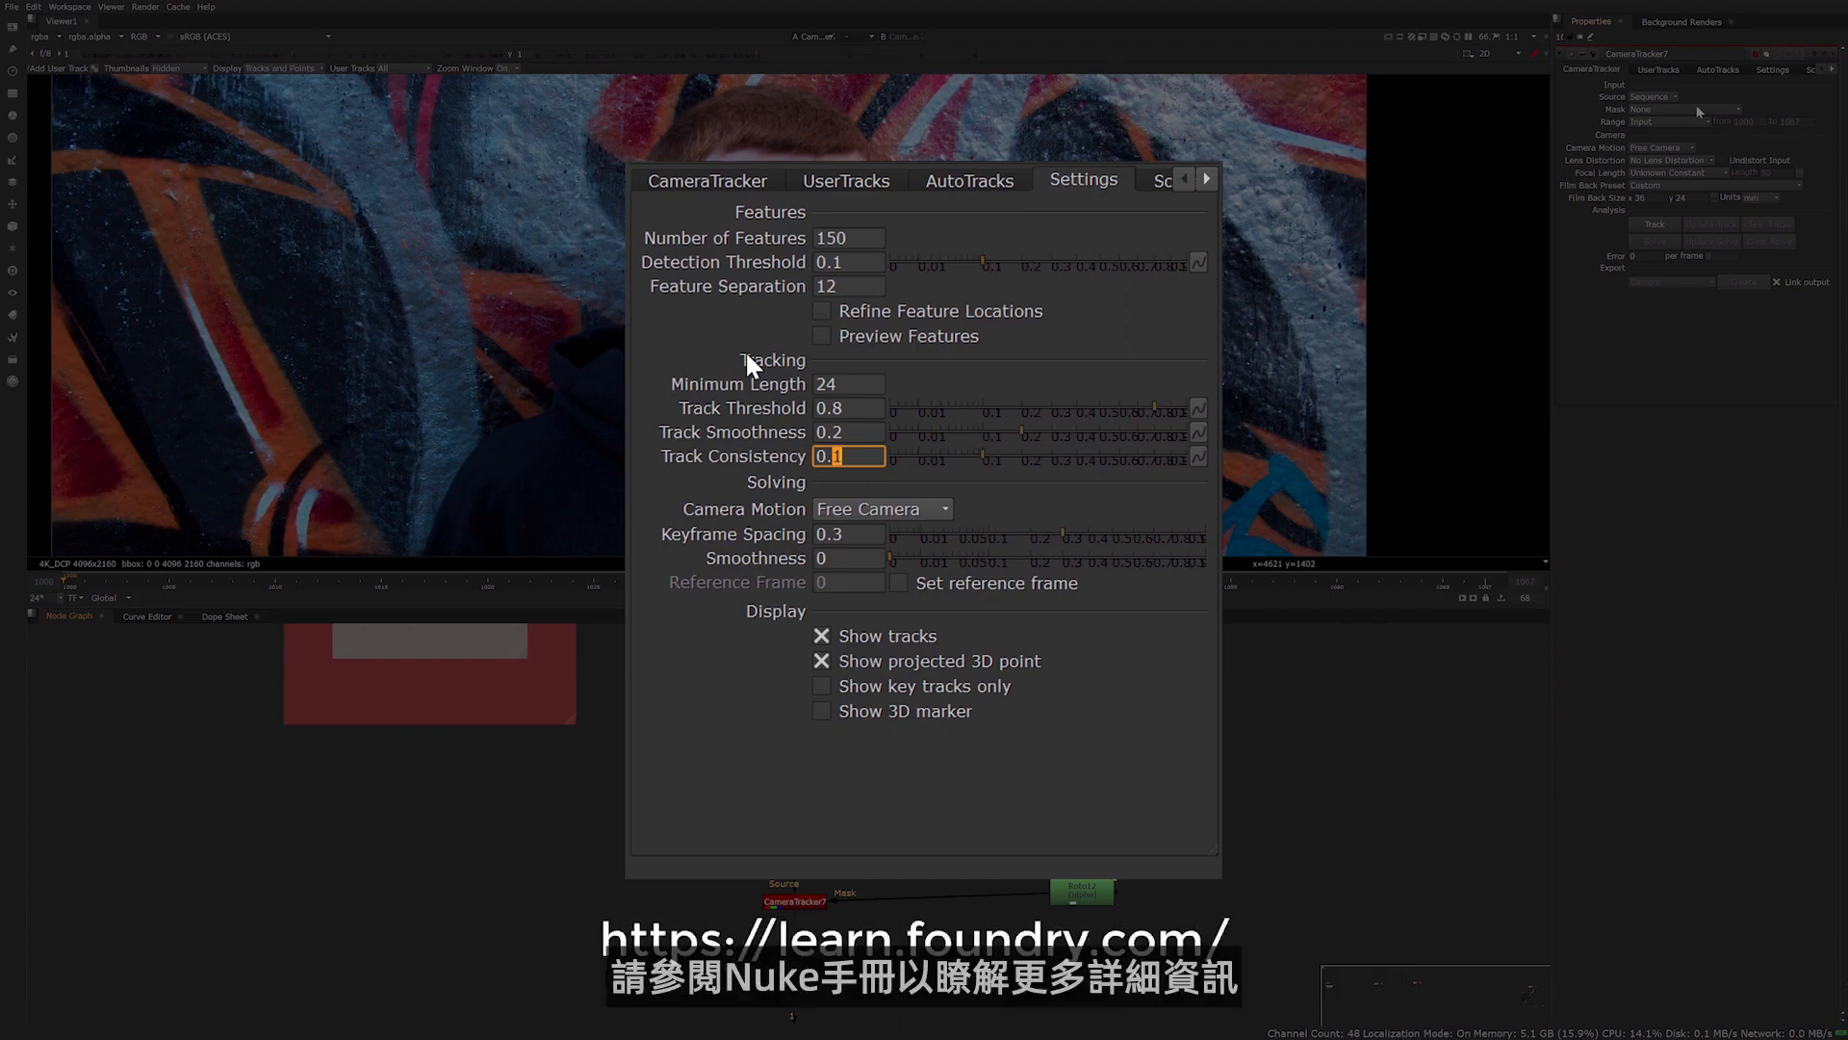
{"action": "left_click", "coordinate": [747, 356]}
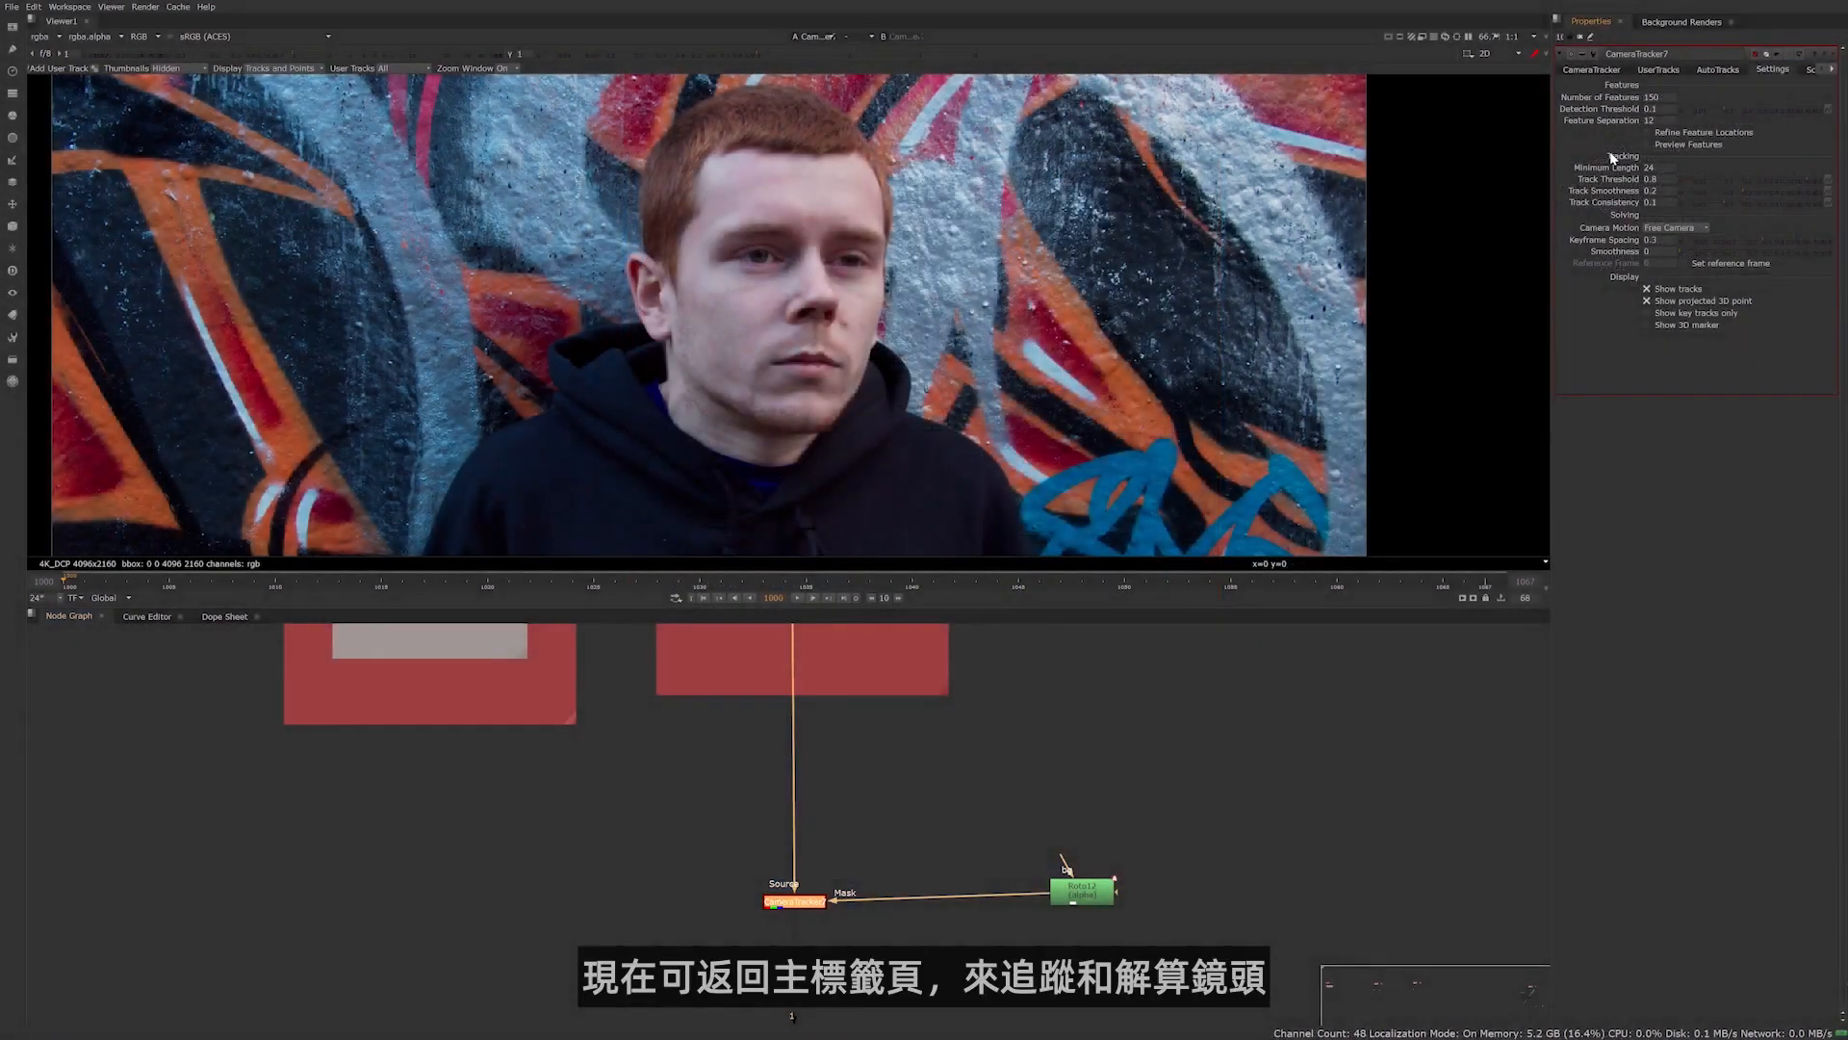
Create a linked Camera from the solved CameraTracker and view the tracked point cloud in 3D space
{"action": "left_click", "coordinate": [1577, 71]}
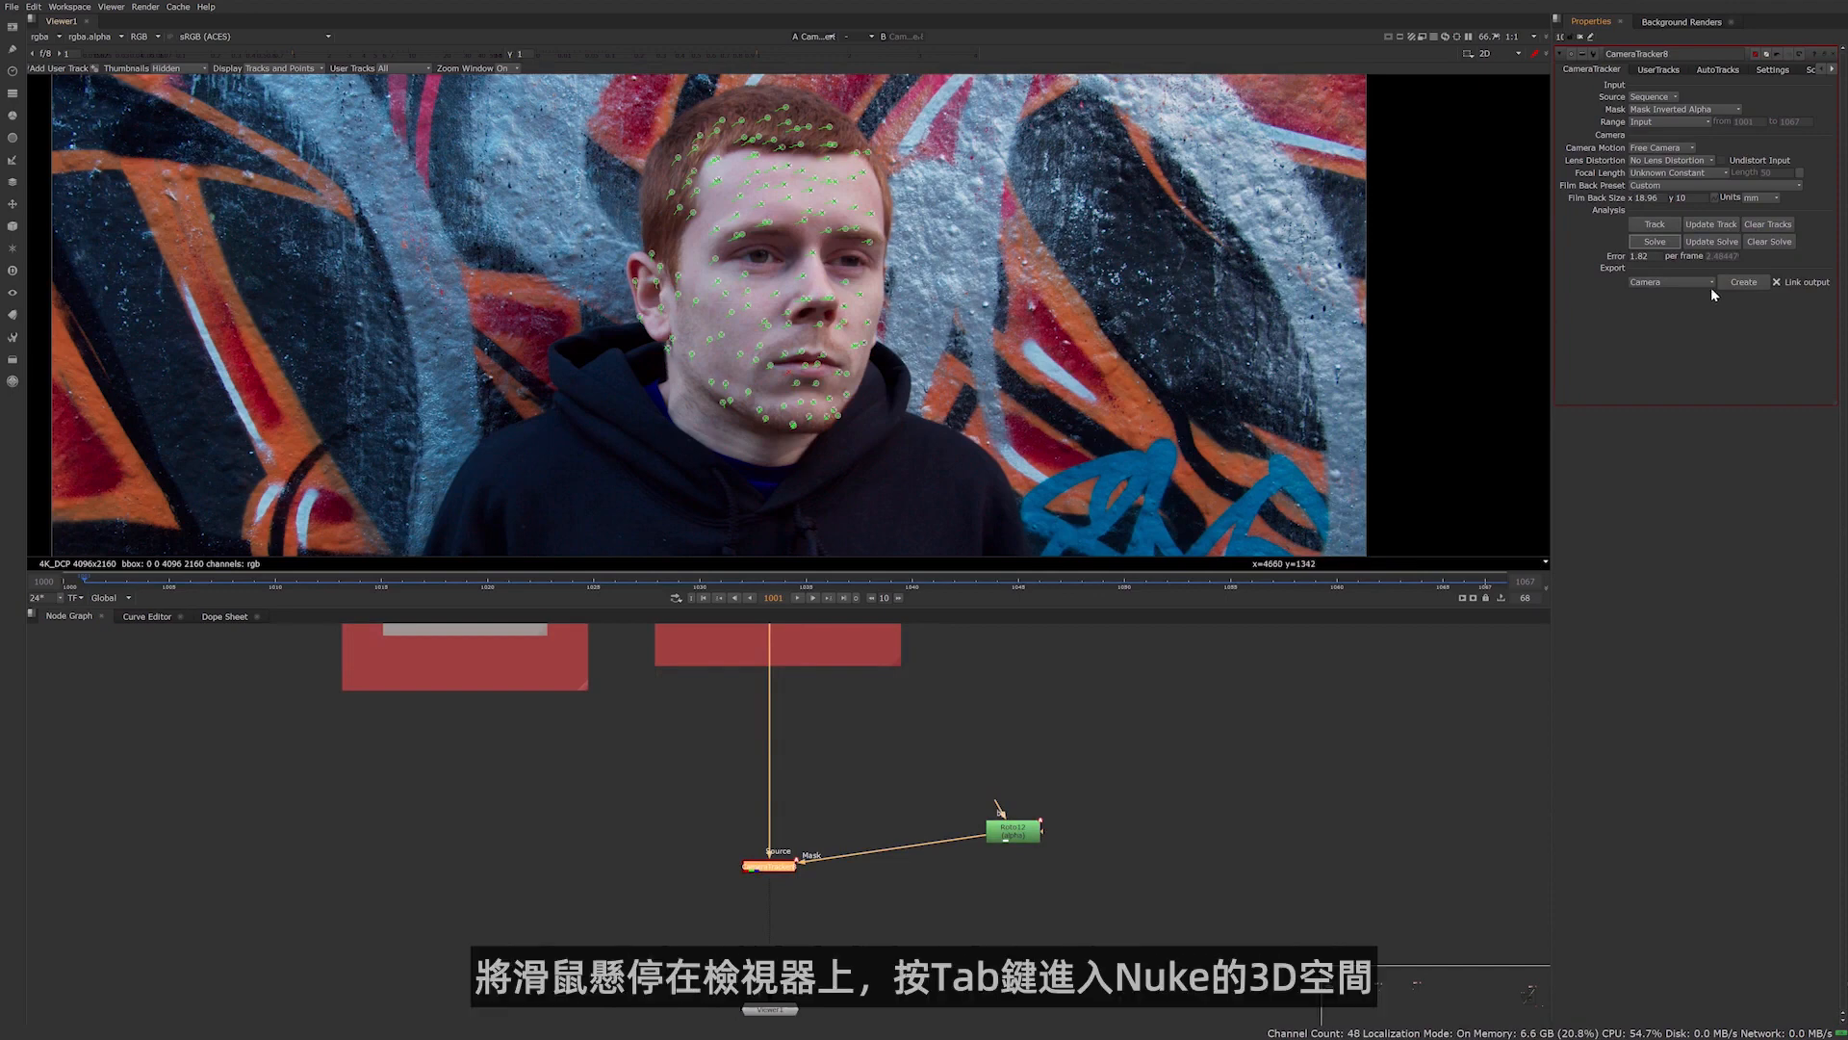
{"action": "left_click", "coordinate": [1744, 282]}
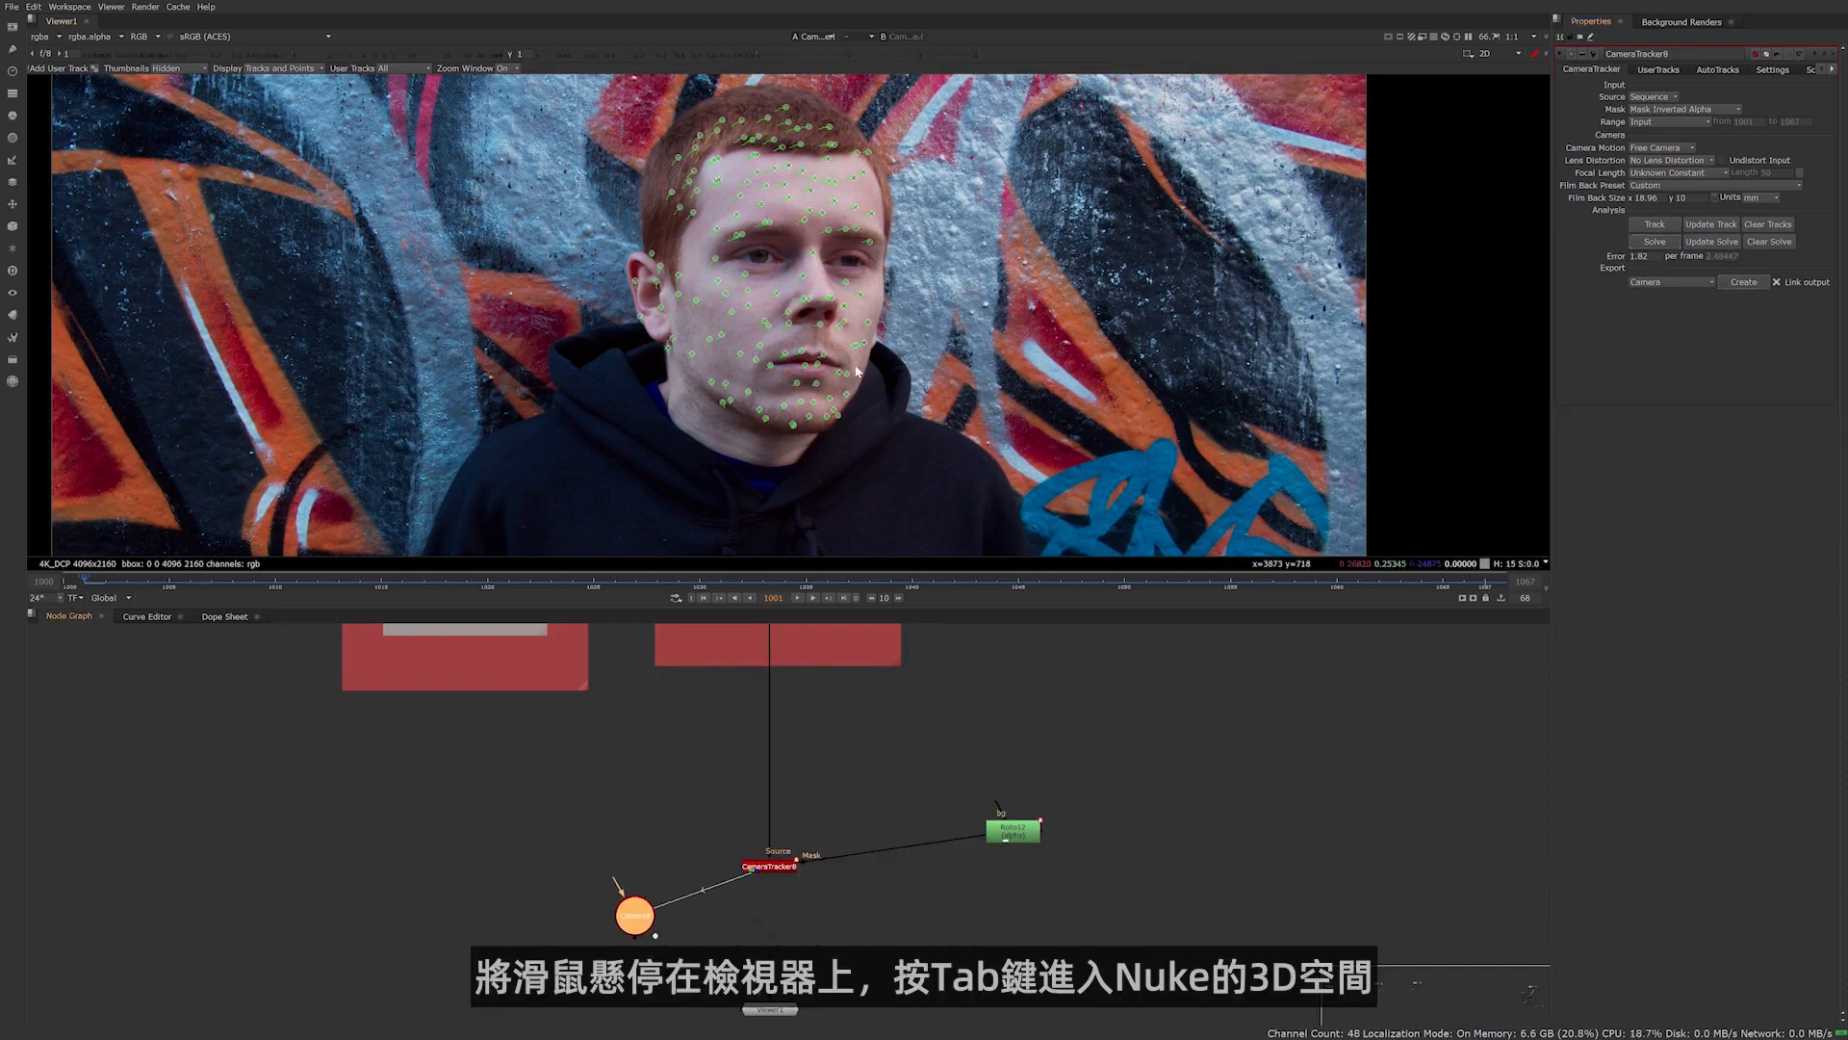
{"action": "key", "text": "Tab"}
{"action": "key", "text": "Tab"}
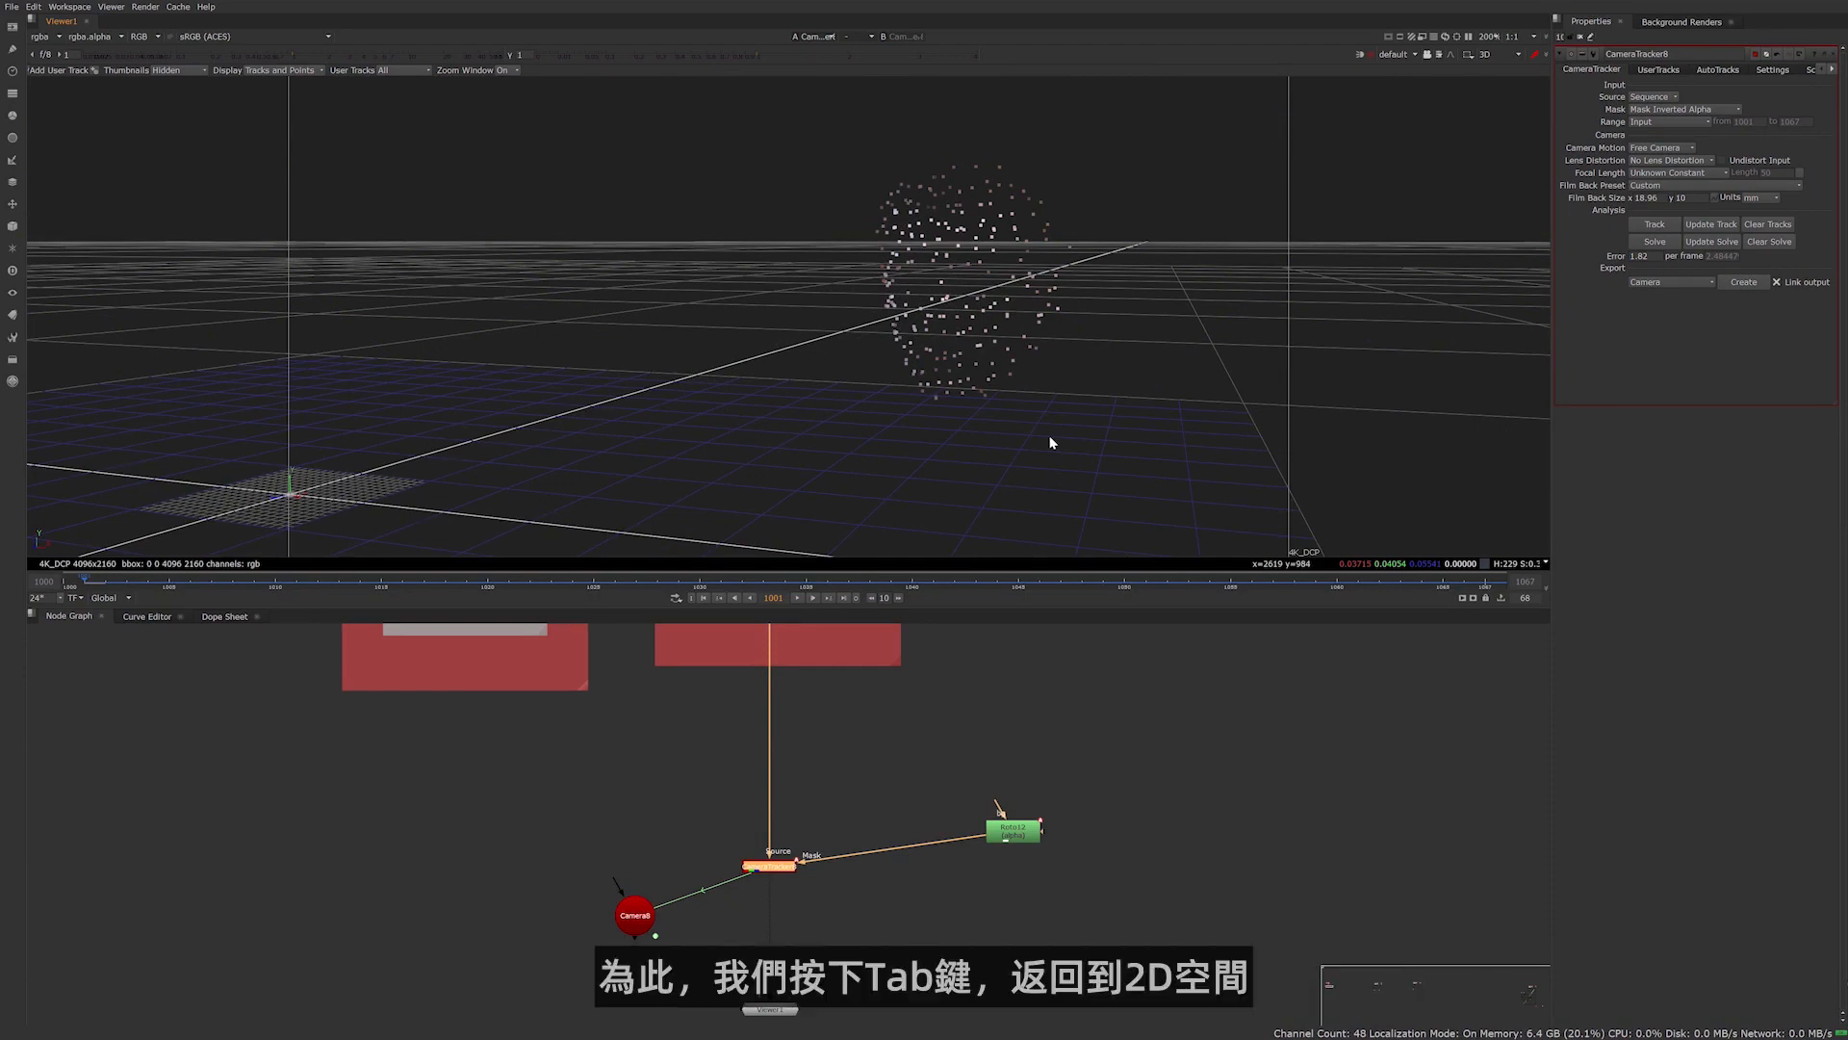
Return to the 2D view and set the ground plane origin at the track point on the subject's chin
{"action": "key", "text": "Tab"}
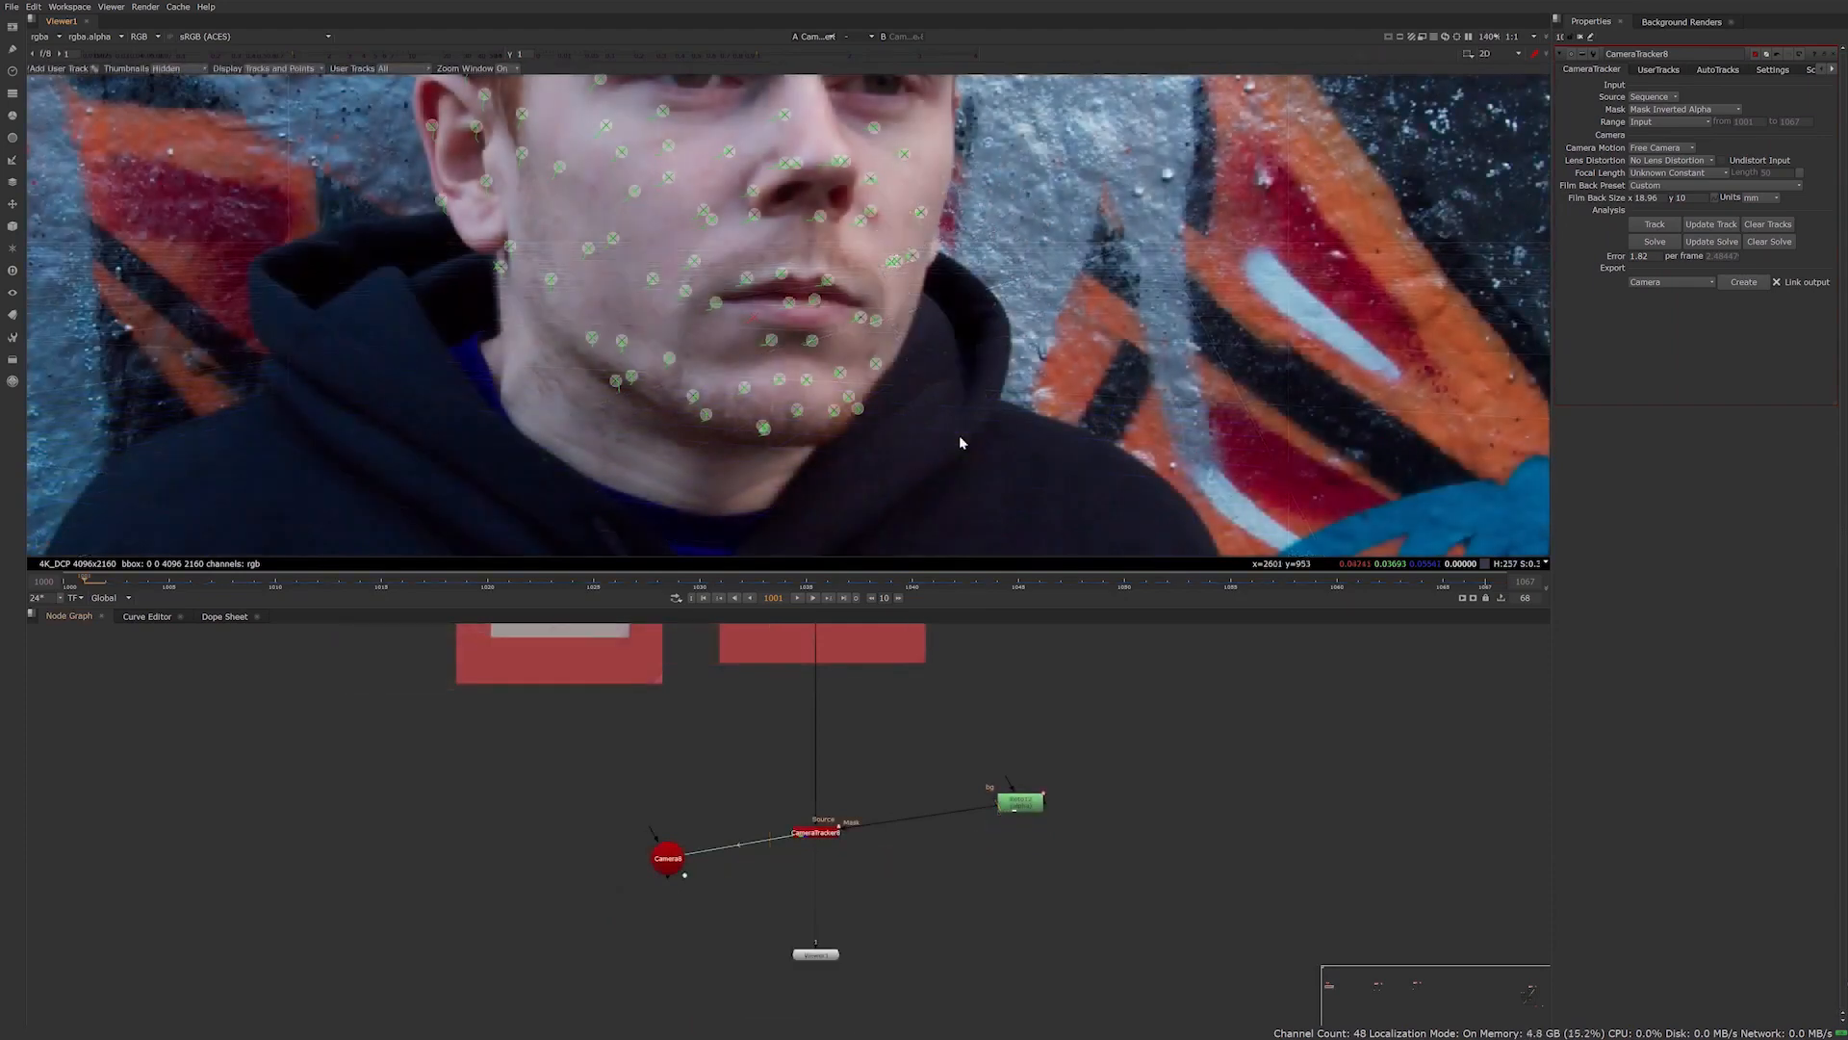
{"action": "right_click", "coordinate": [797, 414]}
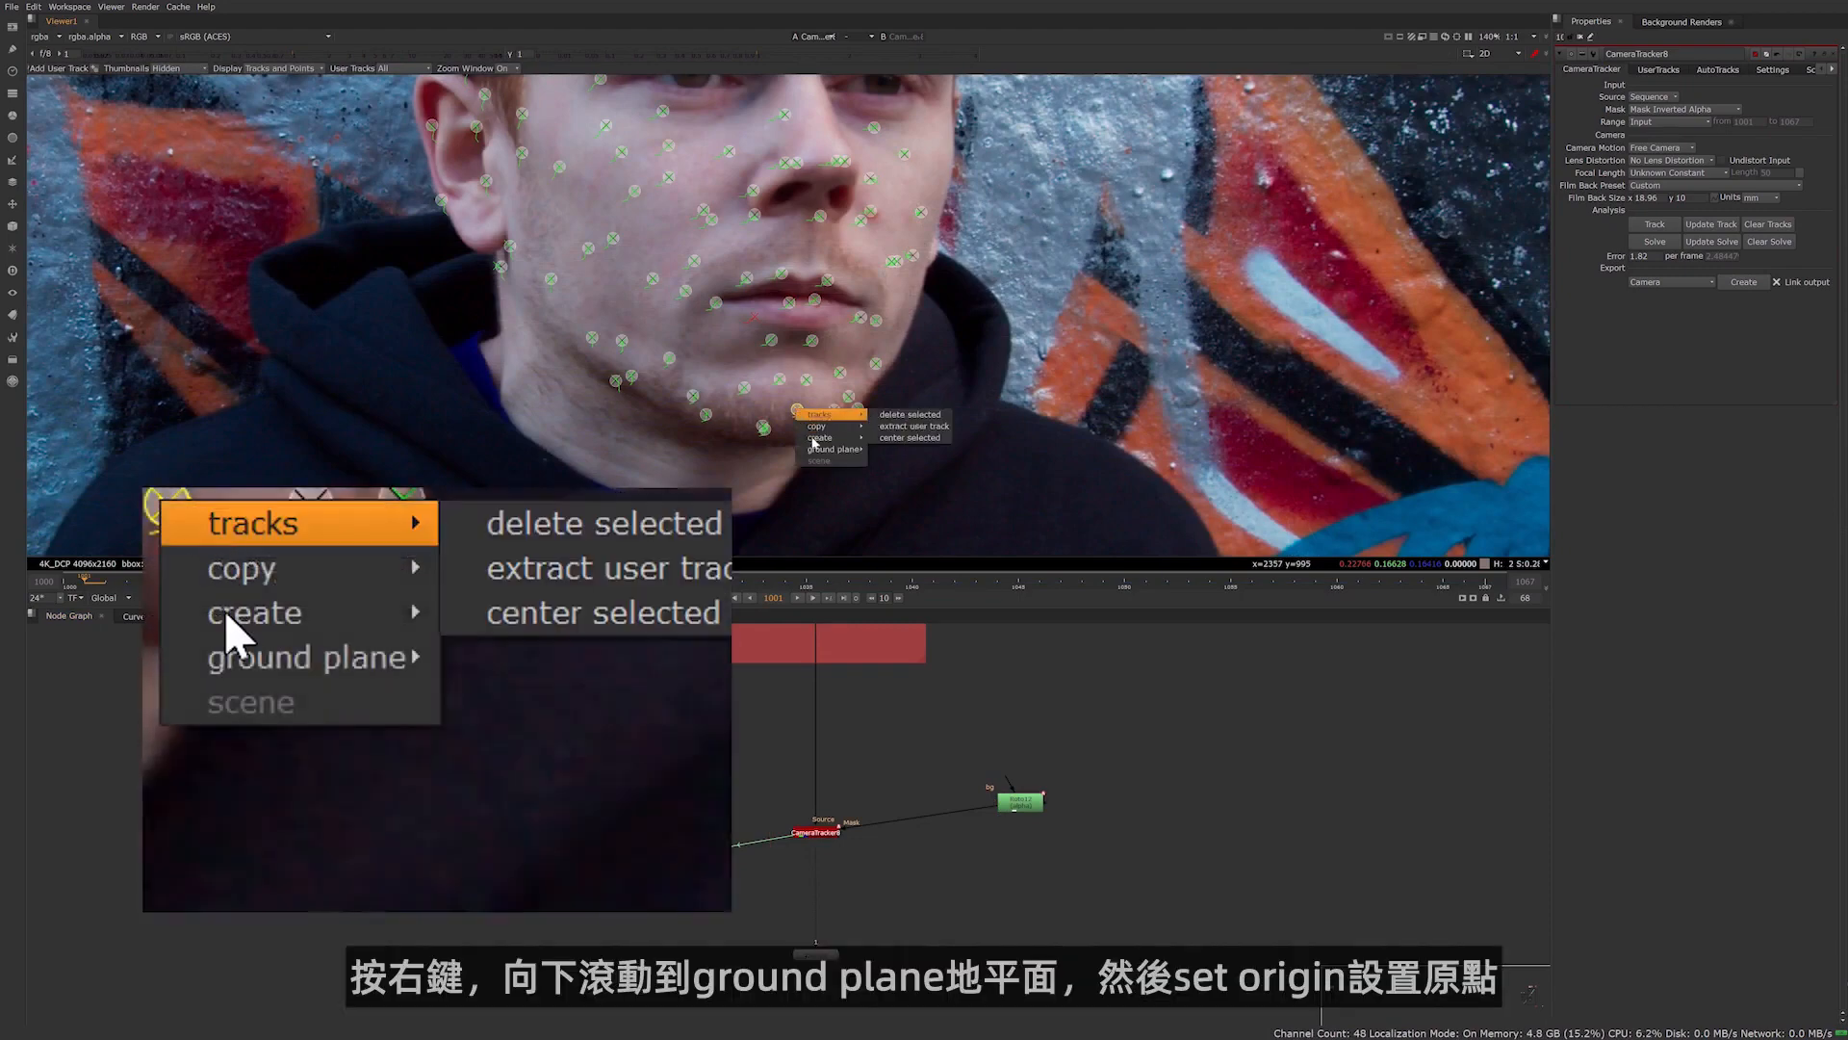
{"action": "mouse_move", "coordinate": [813, 449]}
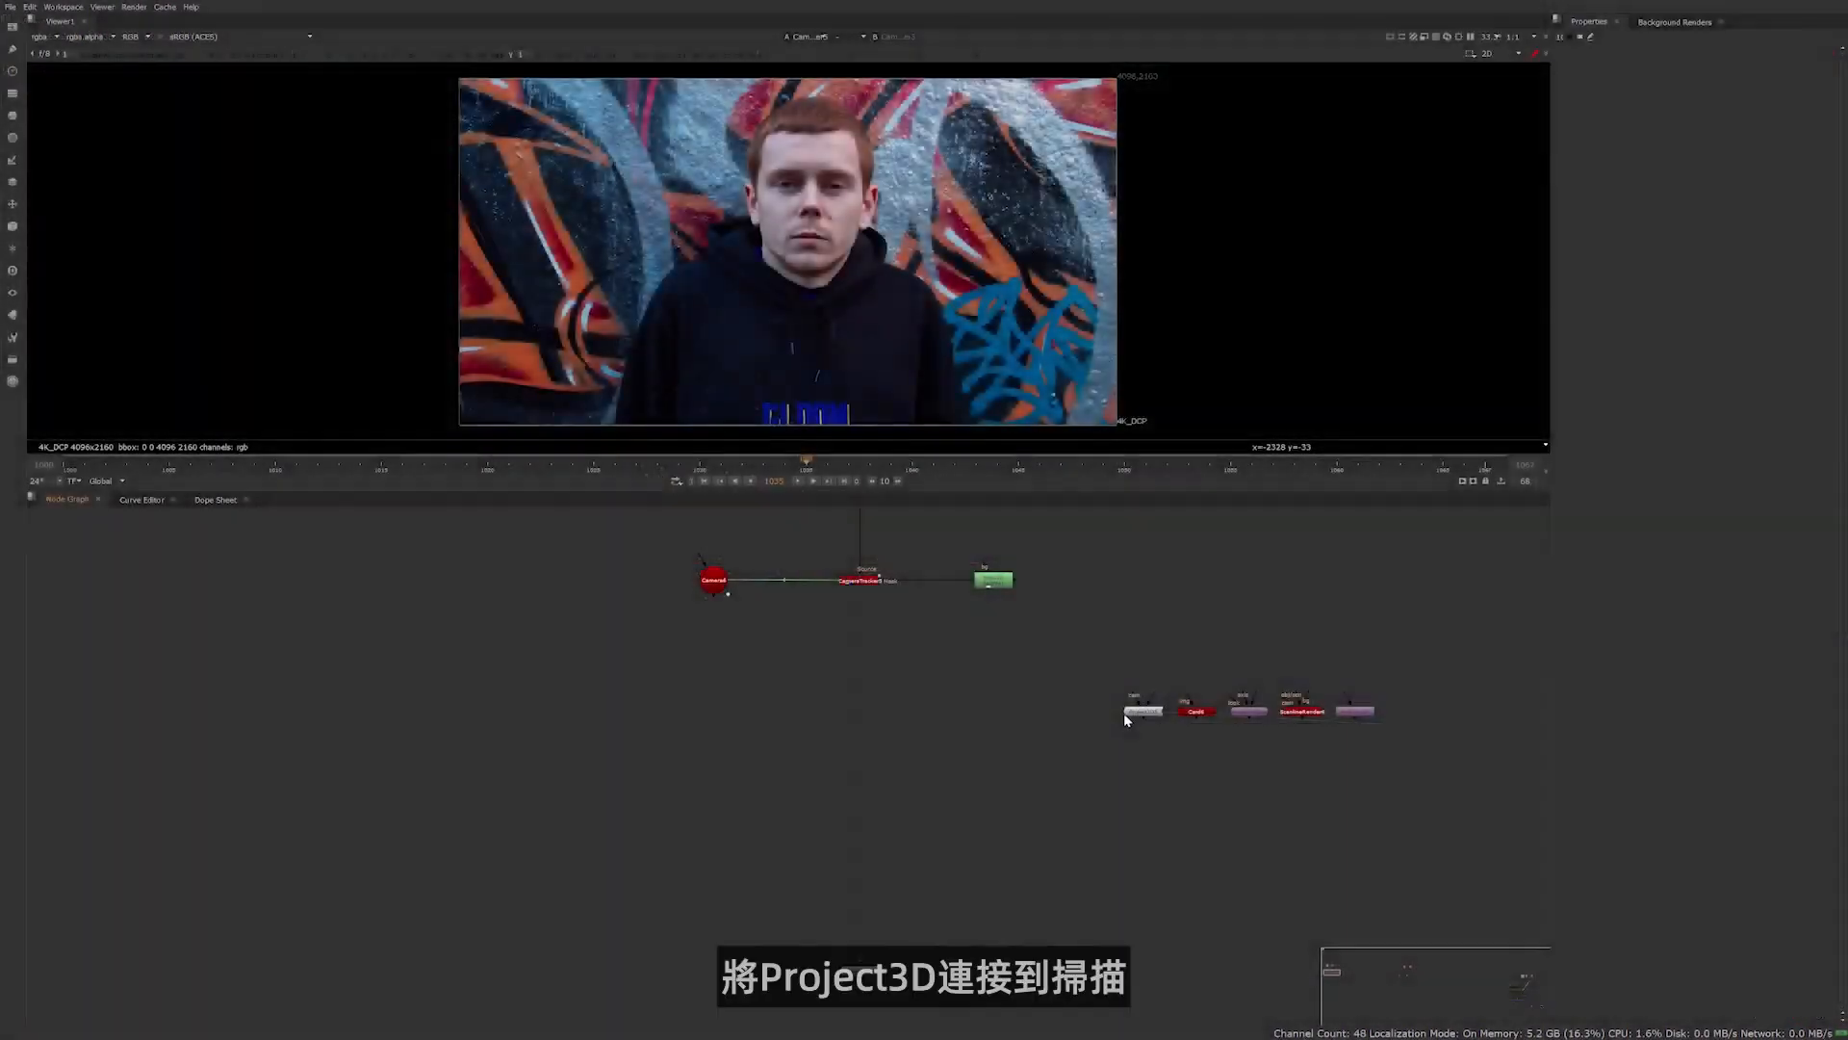
Connect the Project3D node's cam input to the solved camera
{"action": "left_click", "coordinate": [1128, 711]}
{"action": "left_click_drag", "start_coordinate": [1132, 712], "coordinate": [724, 595]}
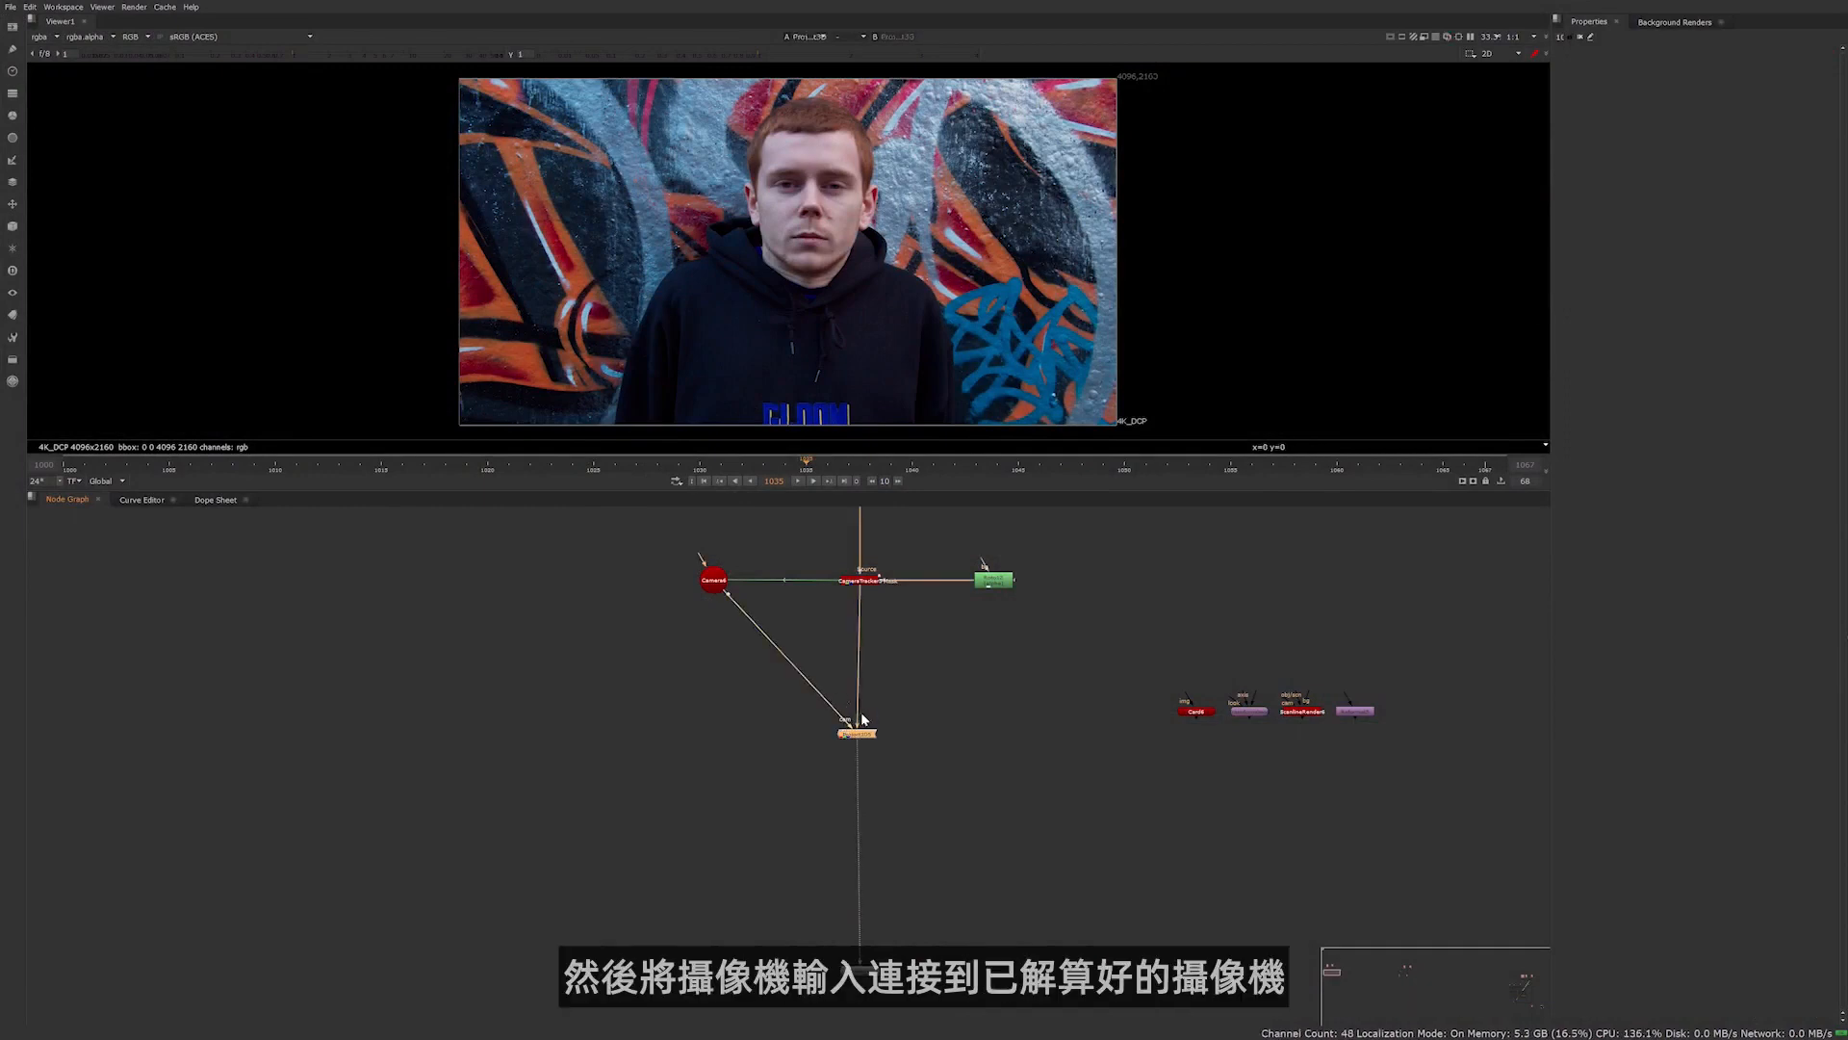
{"action": "left_click", "coordinate": [989, 736]}
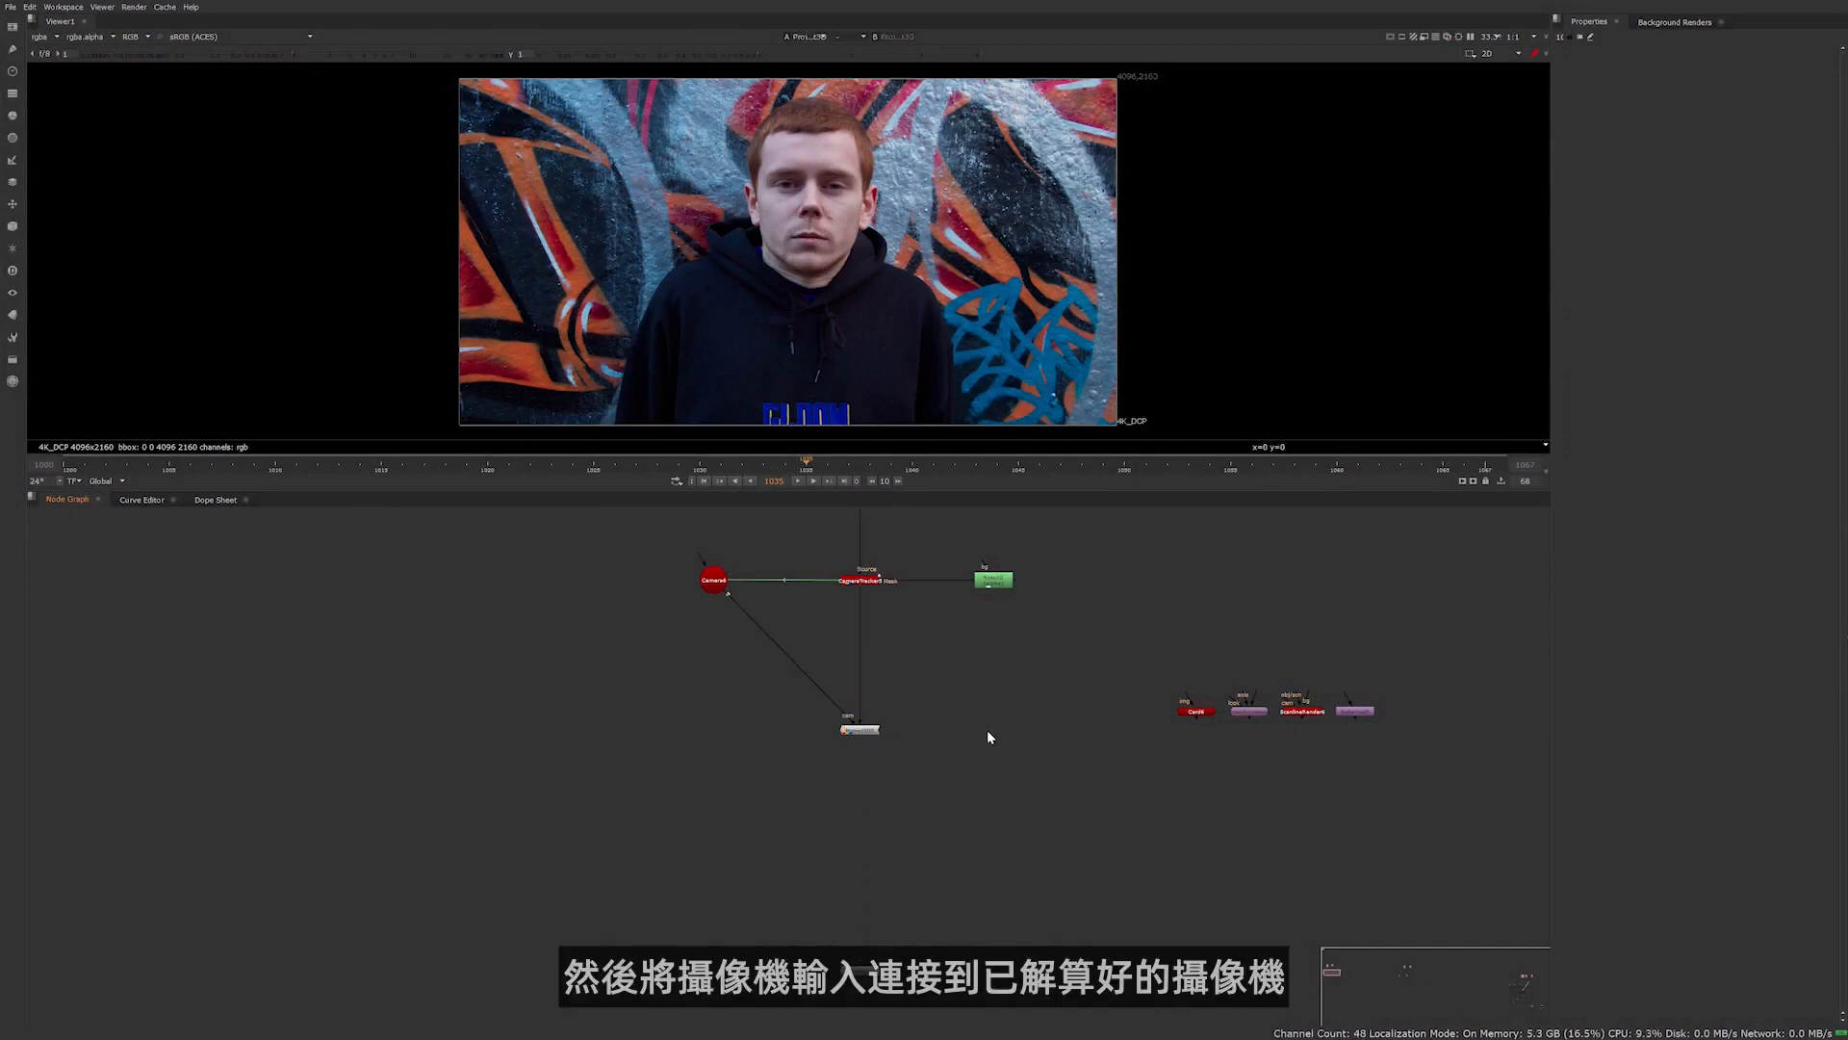
Insert the Card and TransformGeo nodes below Project3D and turn off the card's image aspect
{"action": "left_click_drag", "start_coordinate": [1190, 718], "coordinate": [855, 778]}
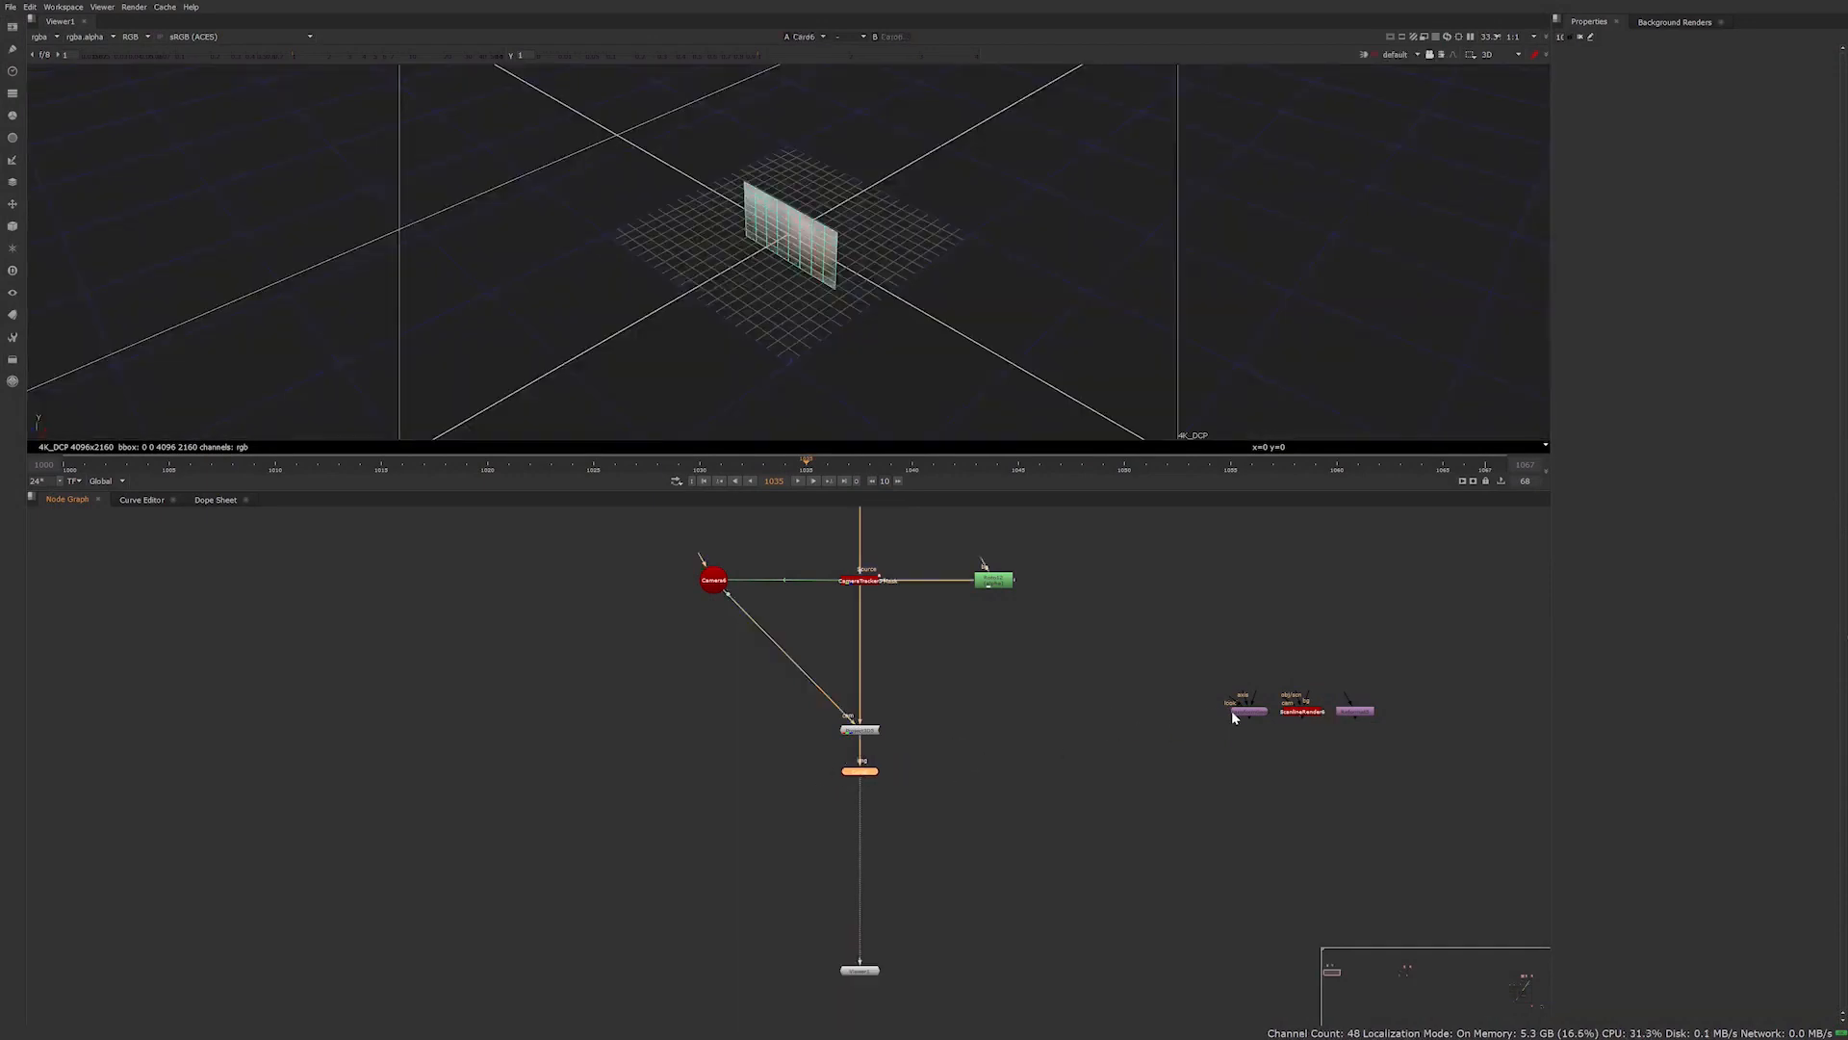
{"action": "left_click_drag", "start_coordinate": [1248, 712], "coordinate": [858, 828]}
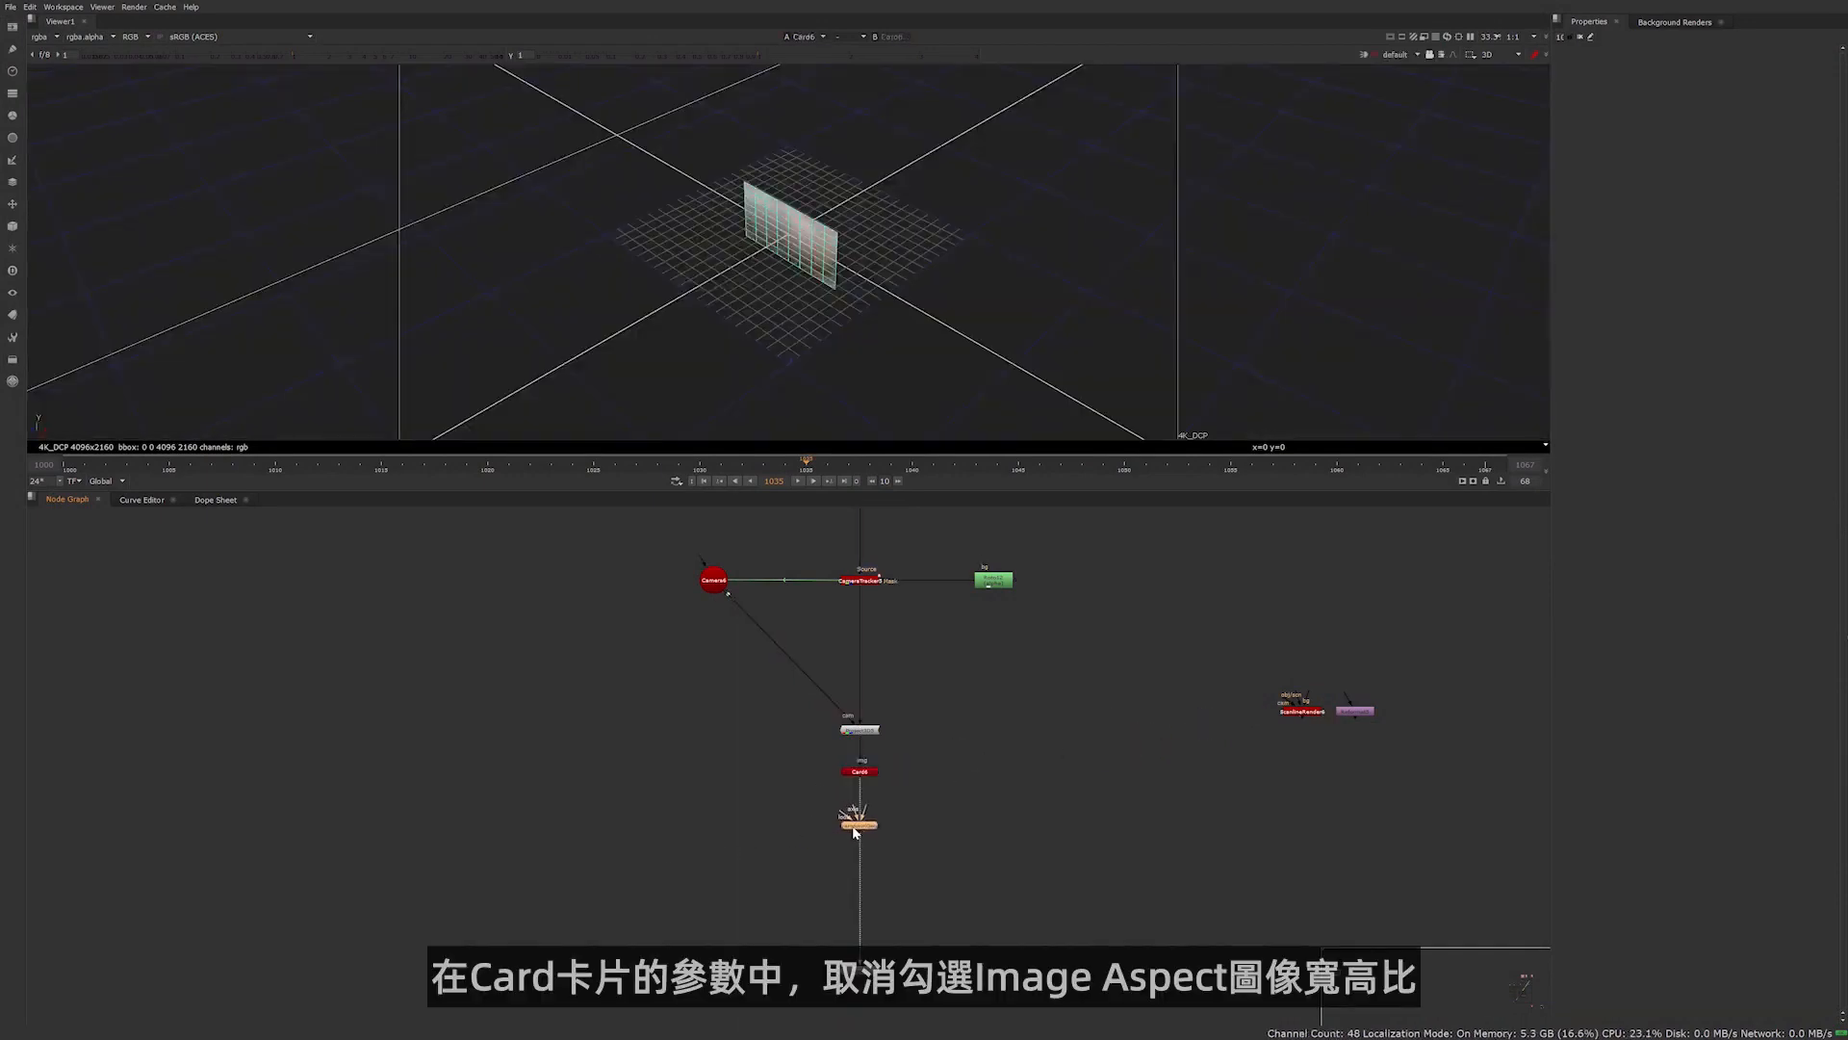
{"action": "left_click", "coordinate": [859, 772]}
{"action": "double_click", "coordinate": [861, 773]}
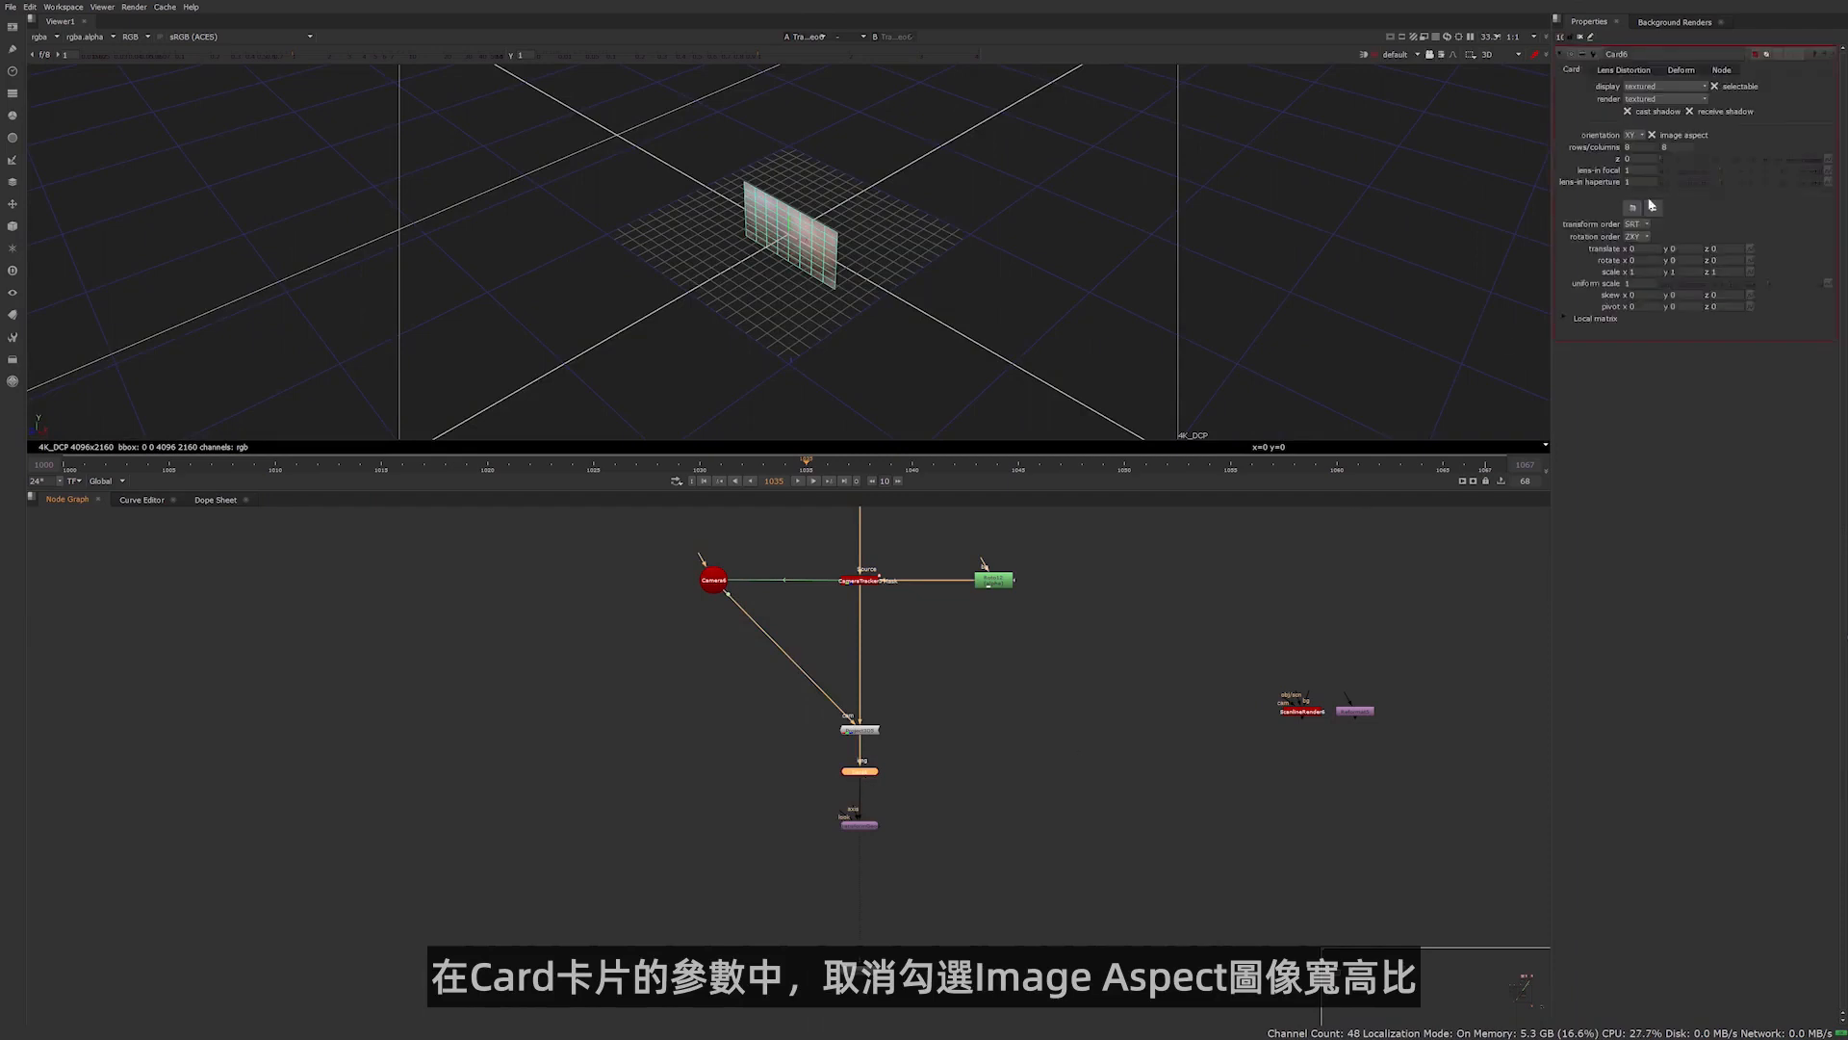
{"action": "left_click", "coordinate": [1692, 136]}
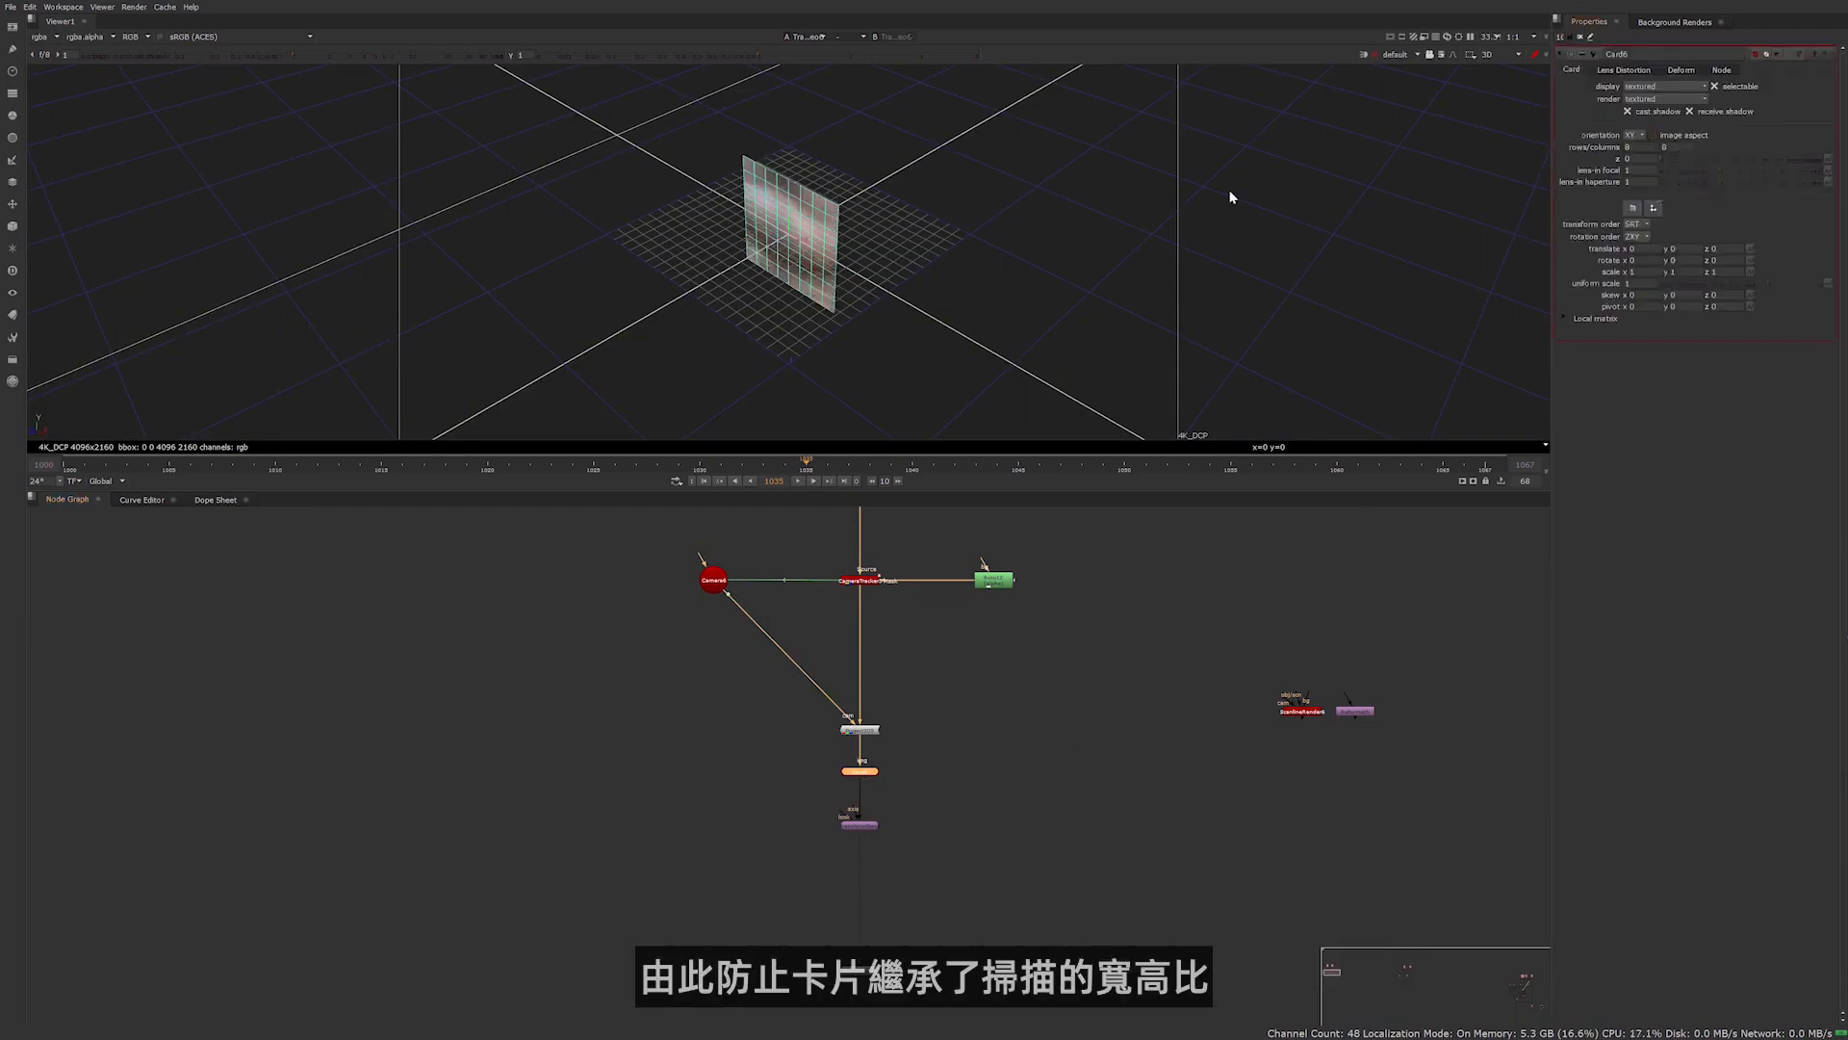
{"action": "left_click", "coordinate": [953, 782]}
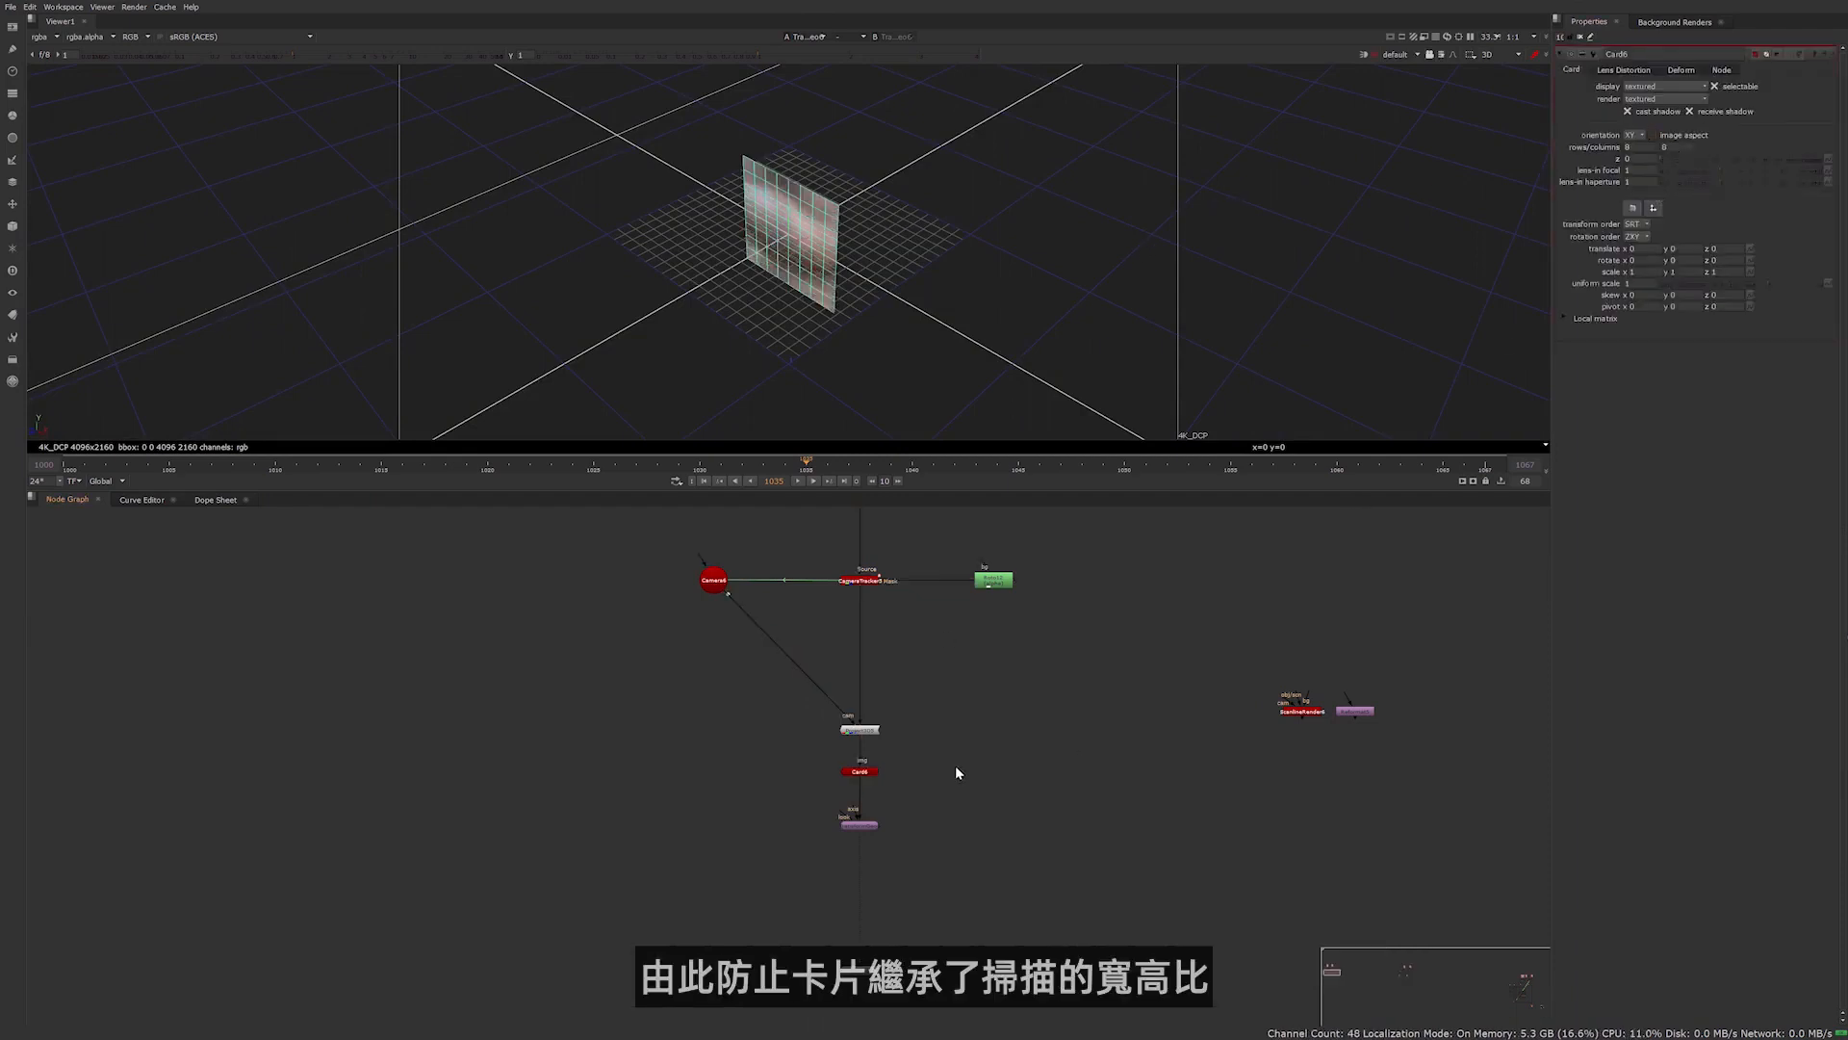
Set the TransformGeo's uniform scale to 4 and raise the card to about 1.83 in Y over the face
{"action": "double_click", "coordinate": [858, 825]}
{"action": "left_click", "coordinate": [1637, 200]}
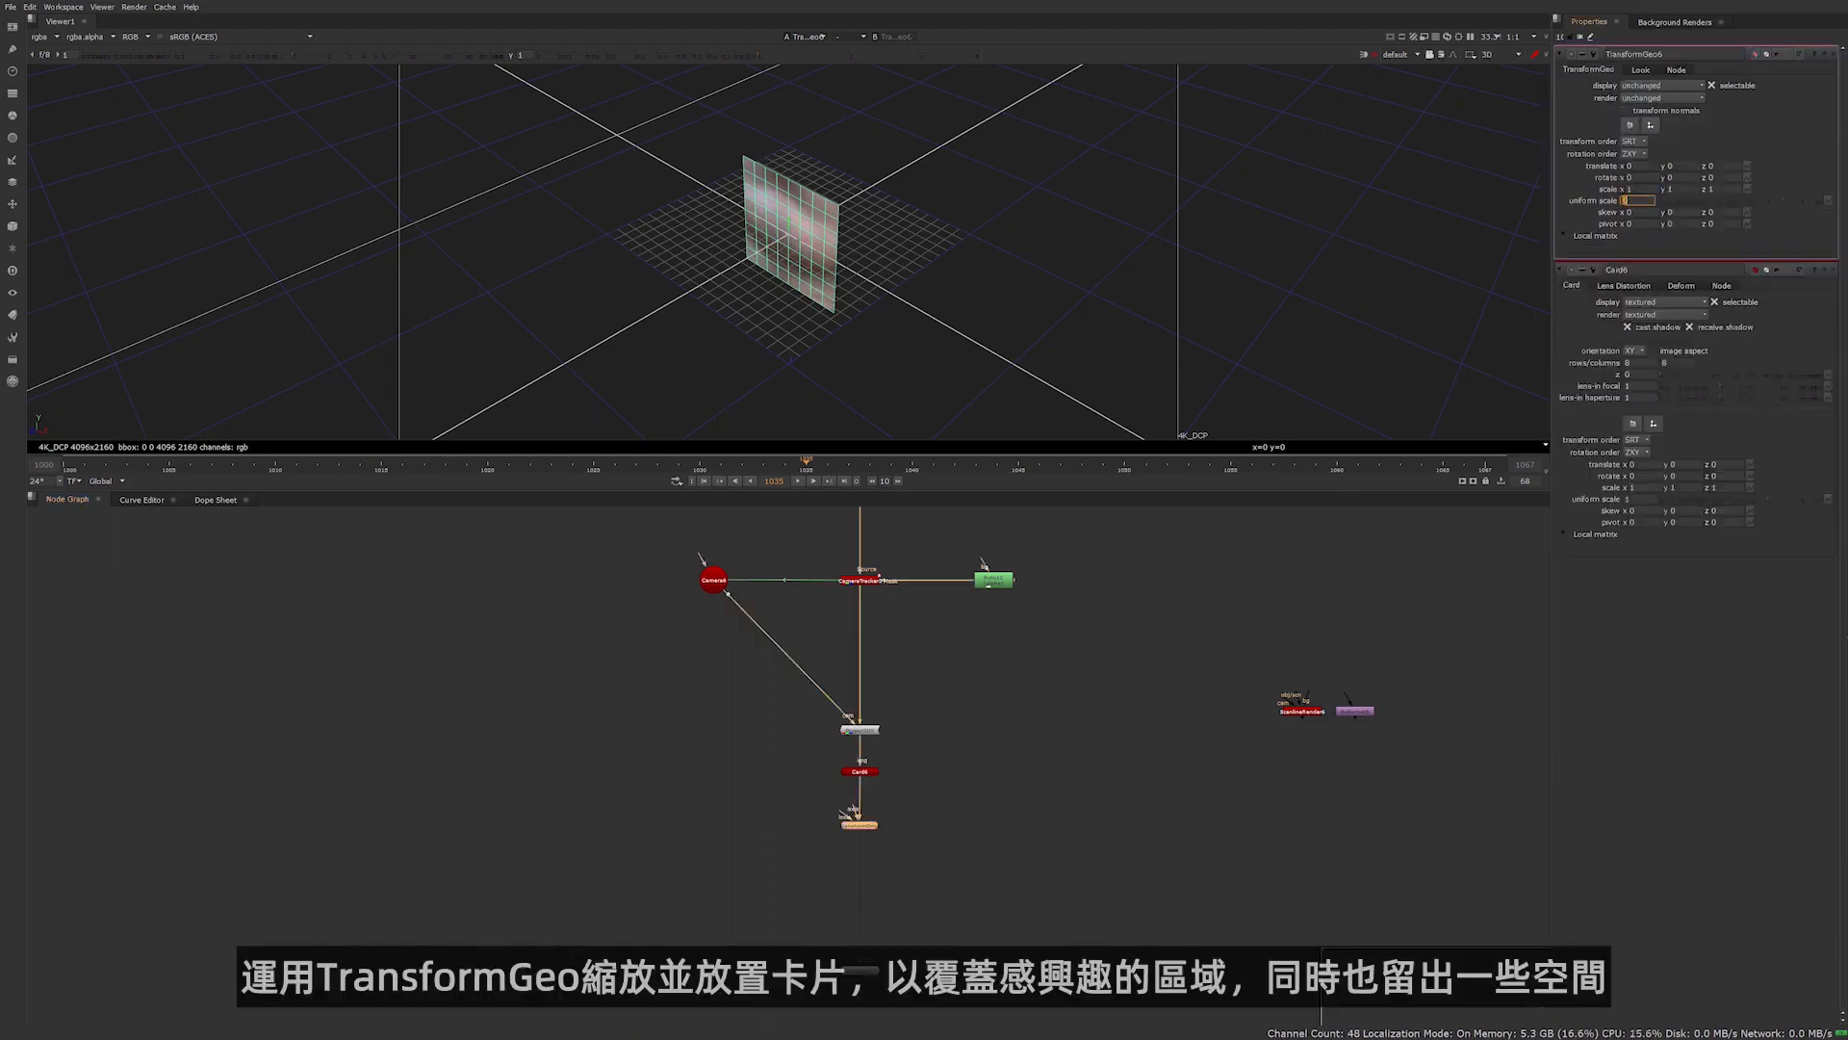
{"action": "type", "text": "4"}
{"action": "key", "text": "Return"}
{"action": "scroll", "coordinate": [1143, 222], "scroll_direction": "up", "scroll_amount": 3}
{"action": "left_click_drag", "start_coordinate": [1143, 223], "coordinate": [781, 89], "text": "ctrl"}
{"action": "scroll", "coordinate": [771, 189], "scroll_direction": "down", "scroll_amount": 3}
{"action": "scroll", "coordinate": [950, 245], "scroll_direction": "down", "scroll_amount": 3}
{"action": "middle_click_drag", "start_coordinate": [910, 249], "coordinate": [895, 289]}
{"action": "left_click_drag", "start_coordinate": [895, 288], "coordinate": [1408, 222], "text": "ctrl"}
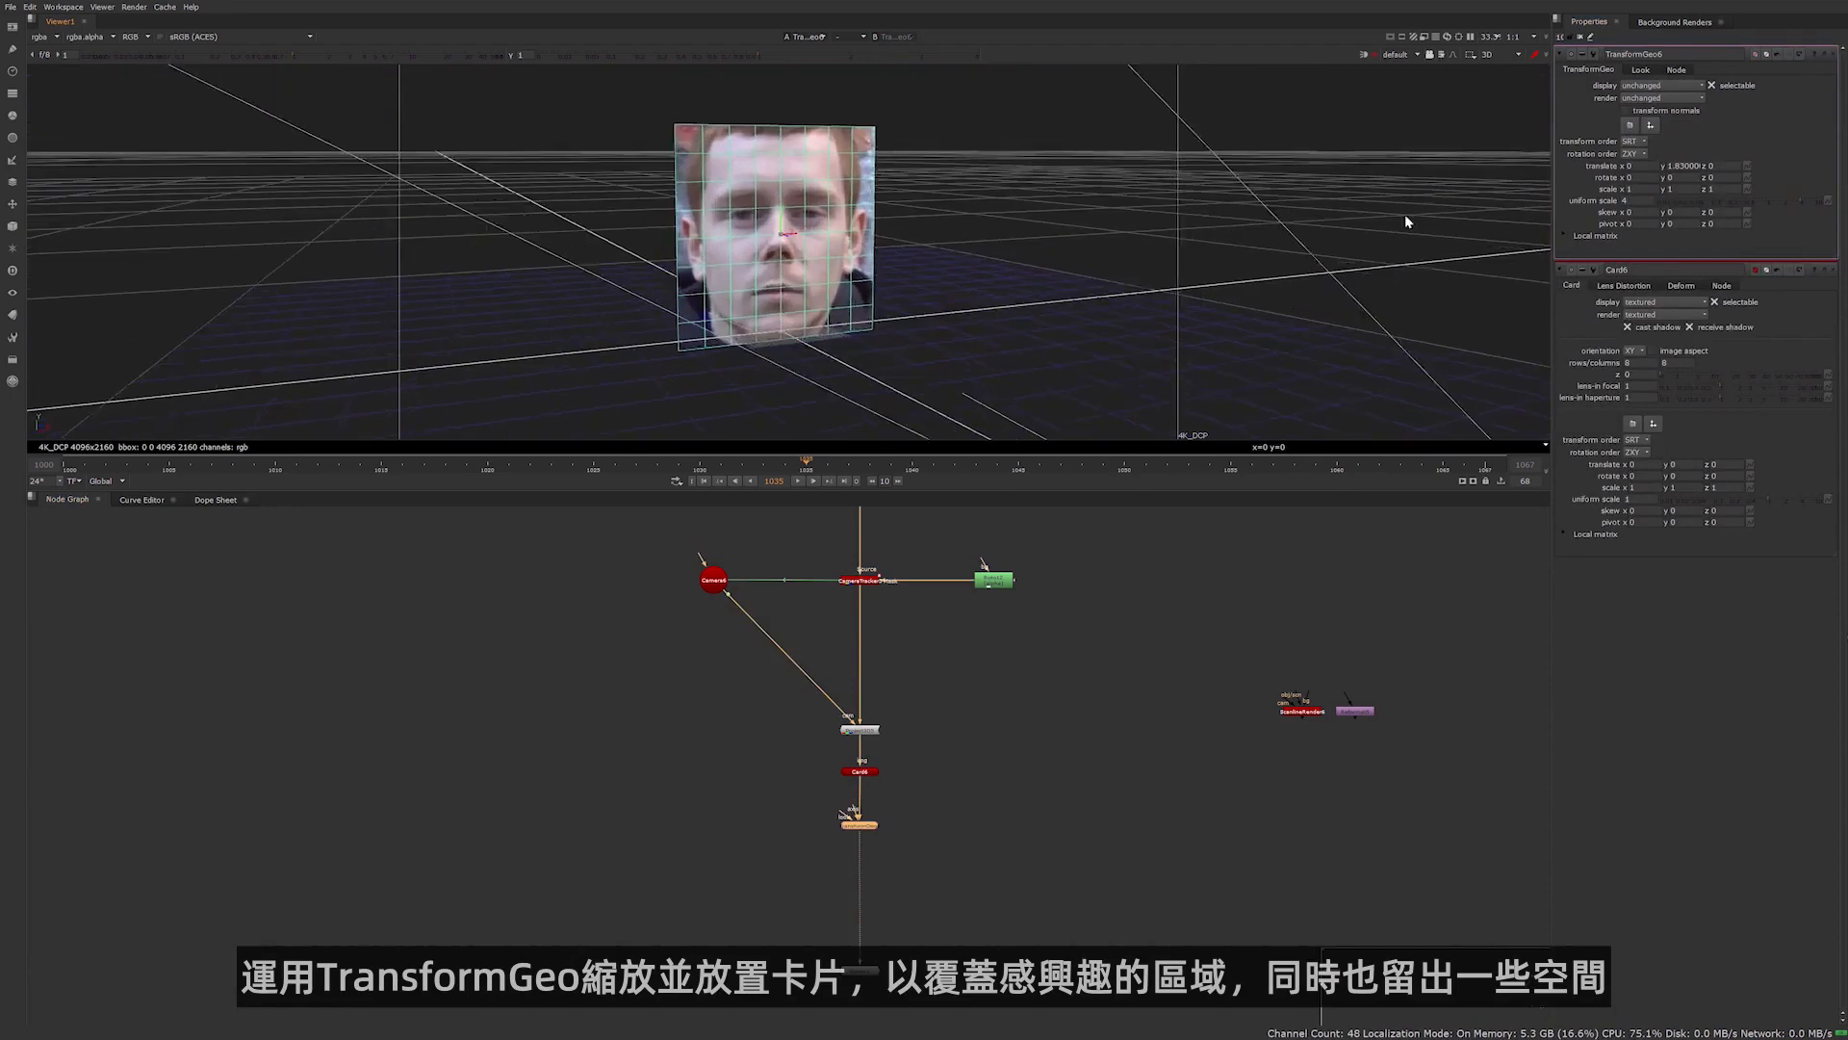
Enlarge the TransformGeo's uniform scale to about 6 so the card covers the head with room around it
{"action": "left_click", "coordinate": [1634, 201]}
{"action": "key", "text": "Up"}
{"action": "key", "text": "Up"}
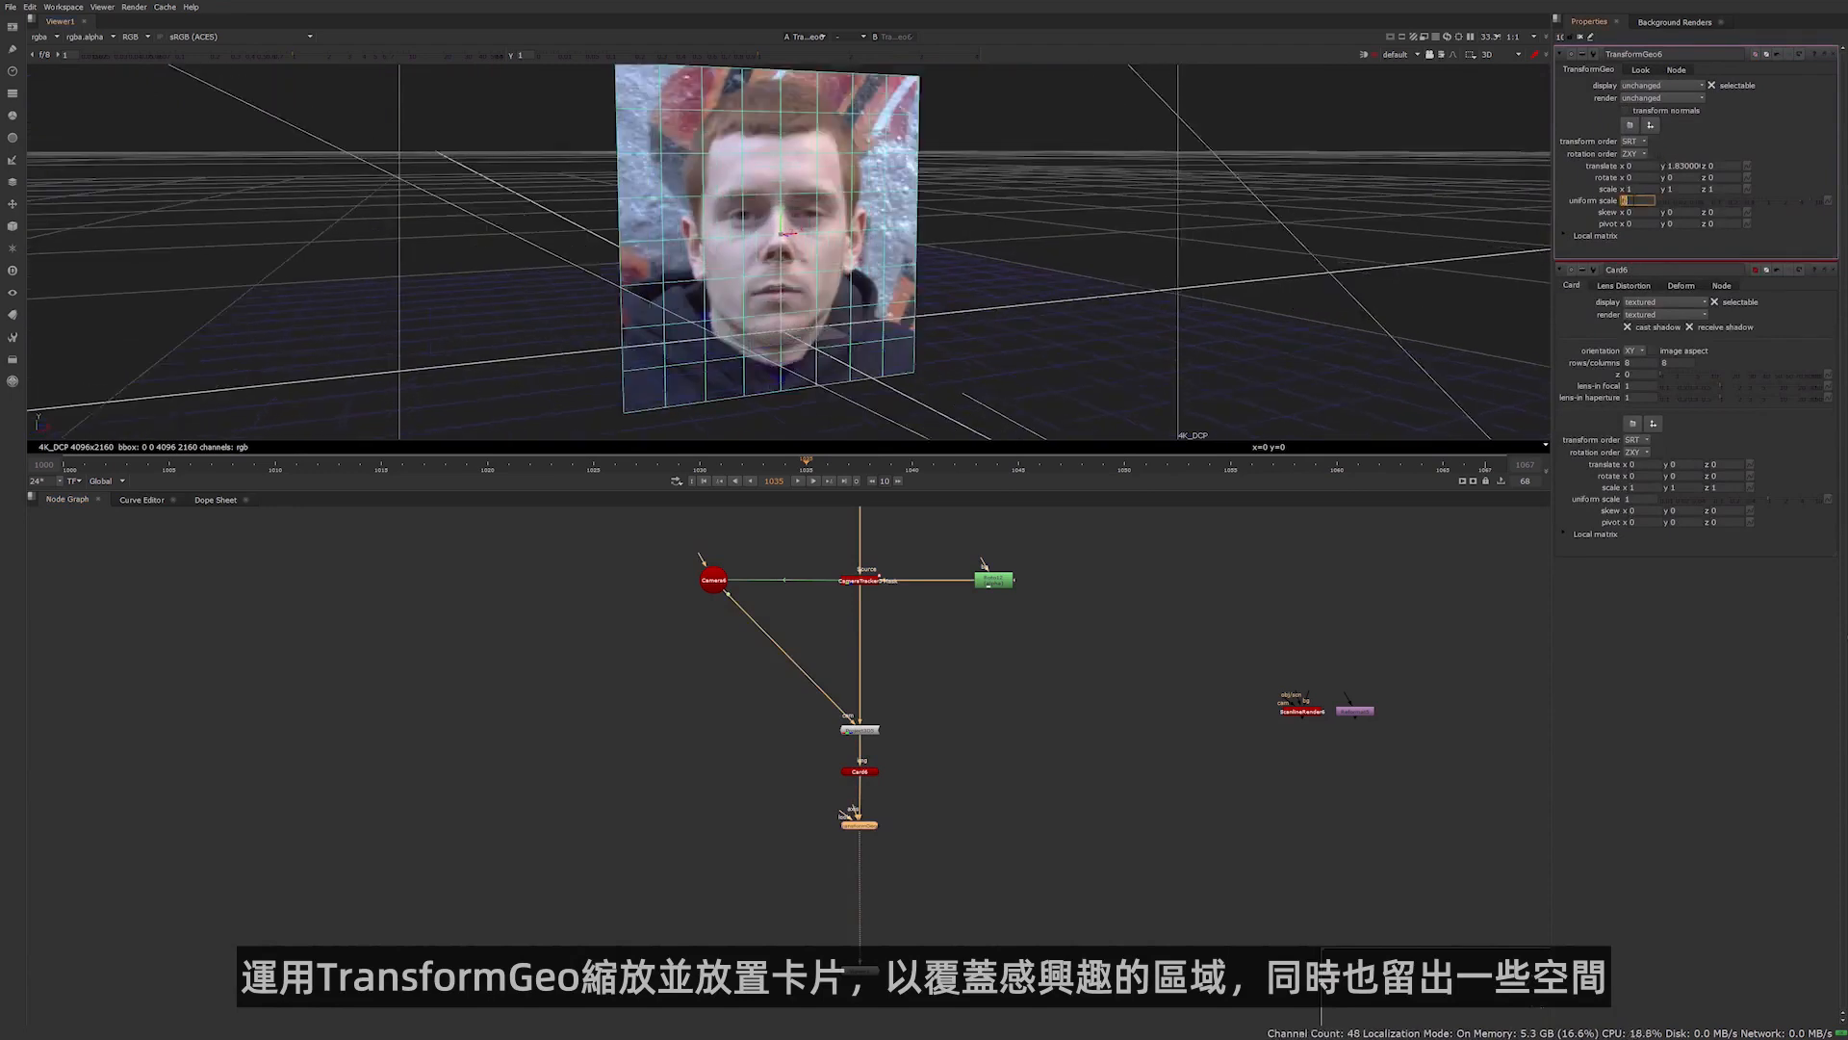
Connect the ScanlineRender node below TransformGeo and set its projection mode to uv
{"action": "left_click", "coordinate": [1301, 710]}
{"action": "left_click_drag", "start_coordinate": [1302, 710], "coordinate": [860, 828]}
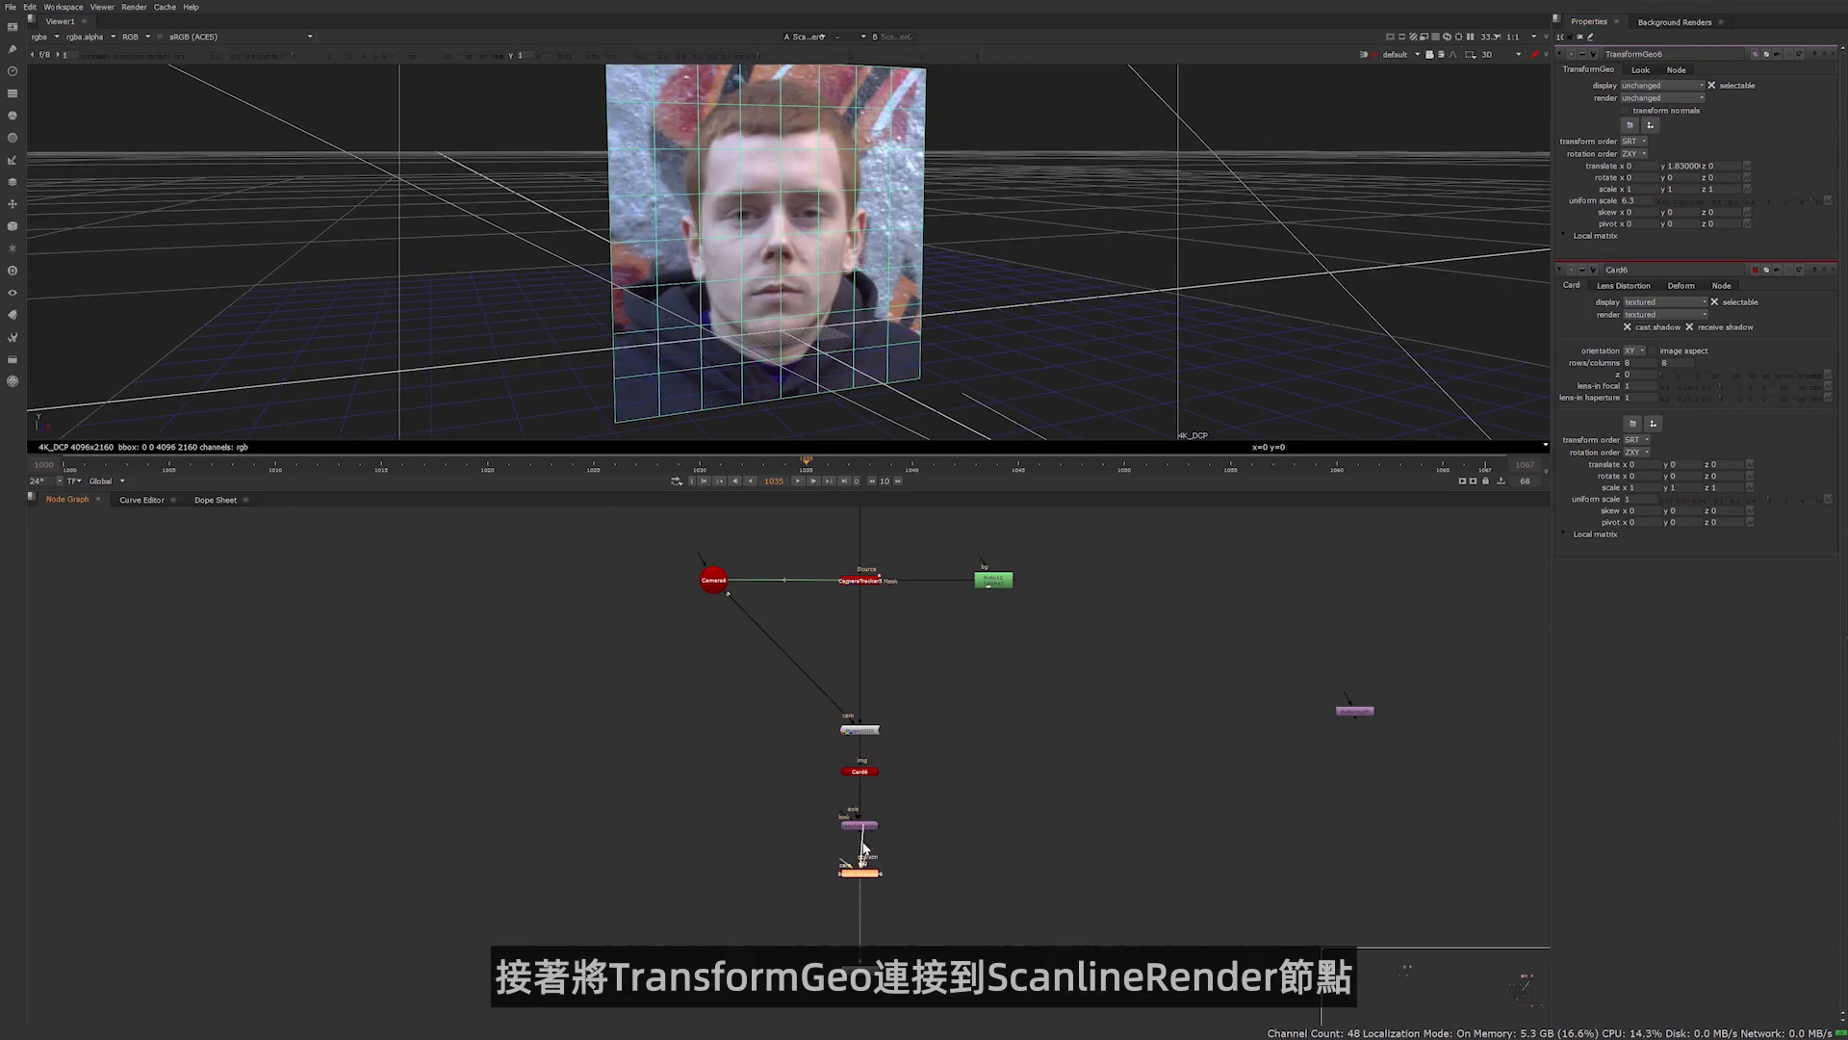
{"action": "double_click", "coordinate": [860, 872]}
{"action": "left_click", "coordinate": [1630, 147]}
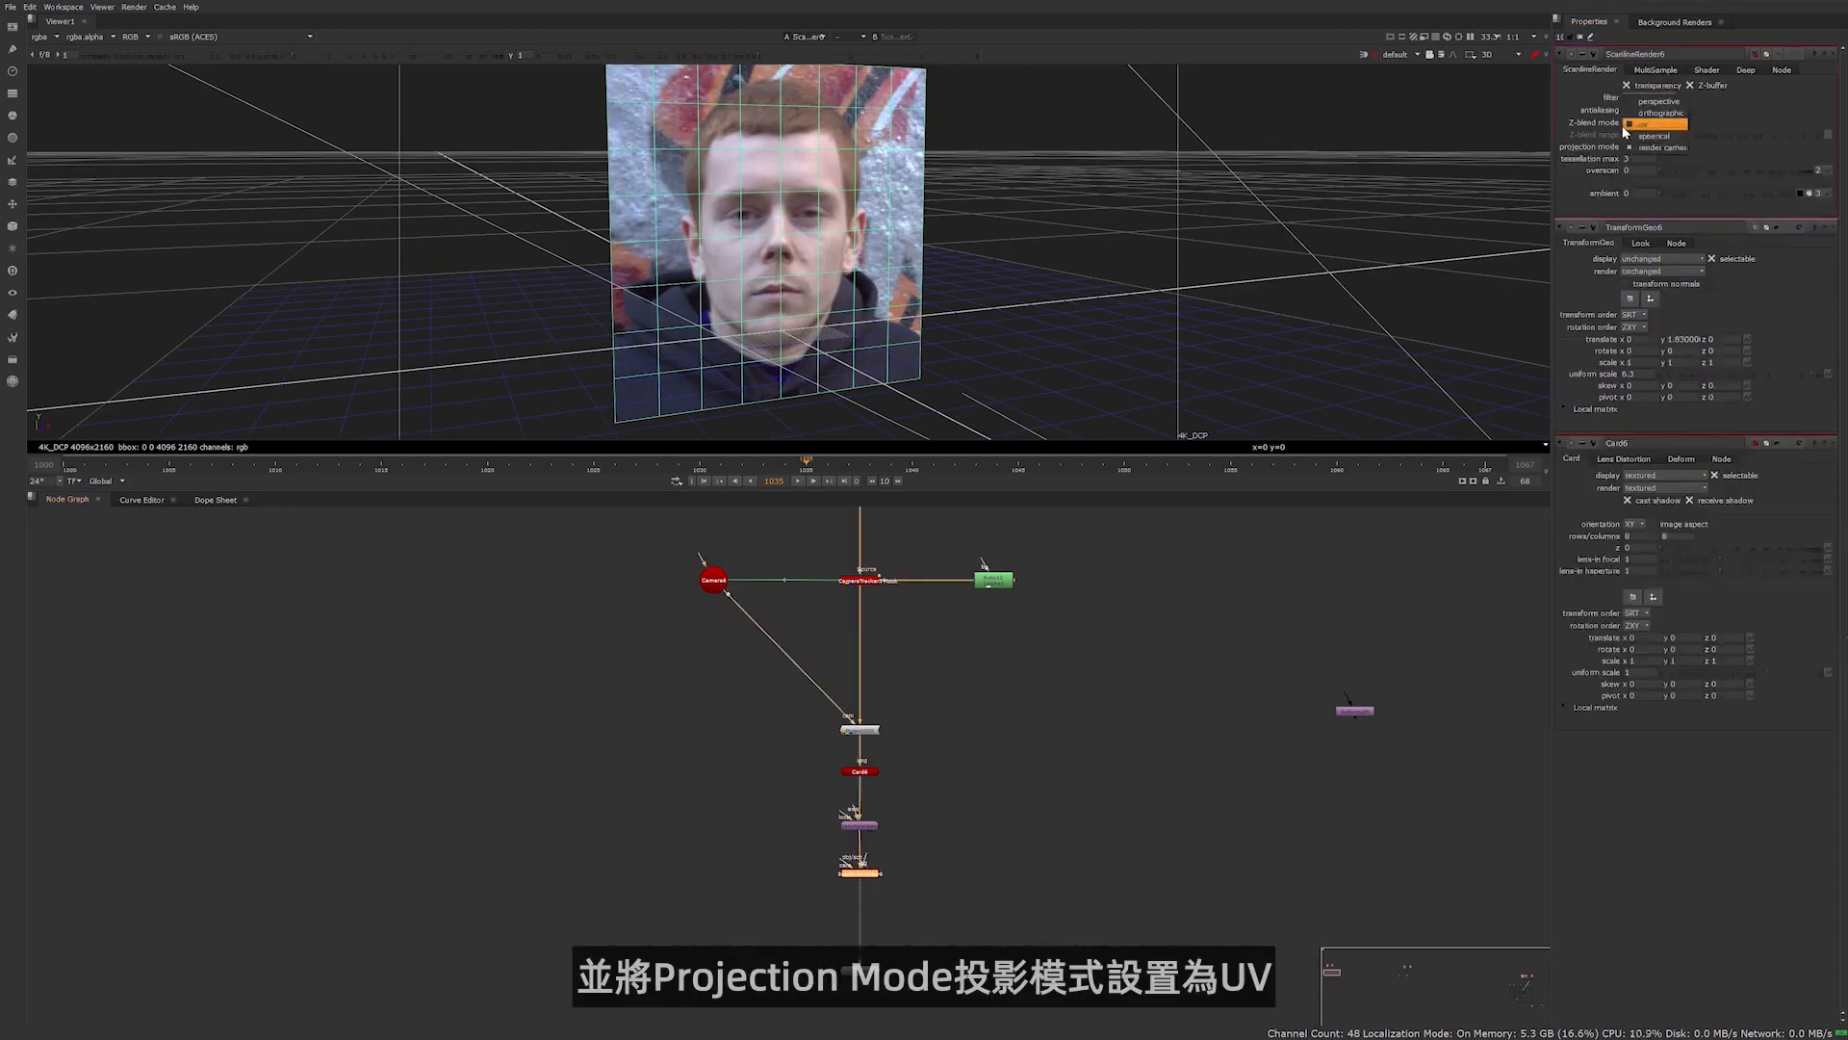
{"action": "left_click", "coordinate": [1637, 125]}
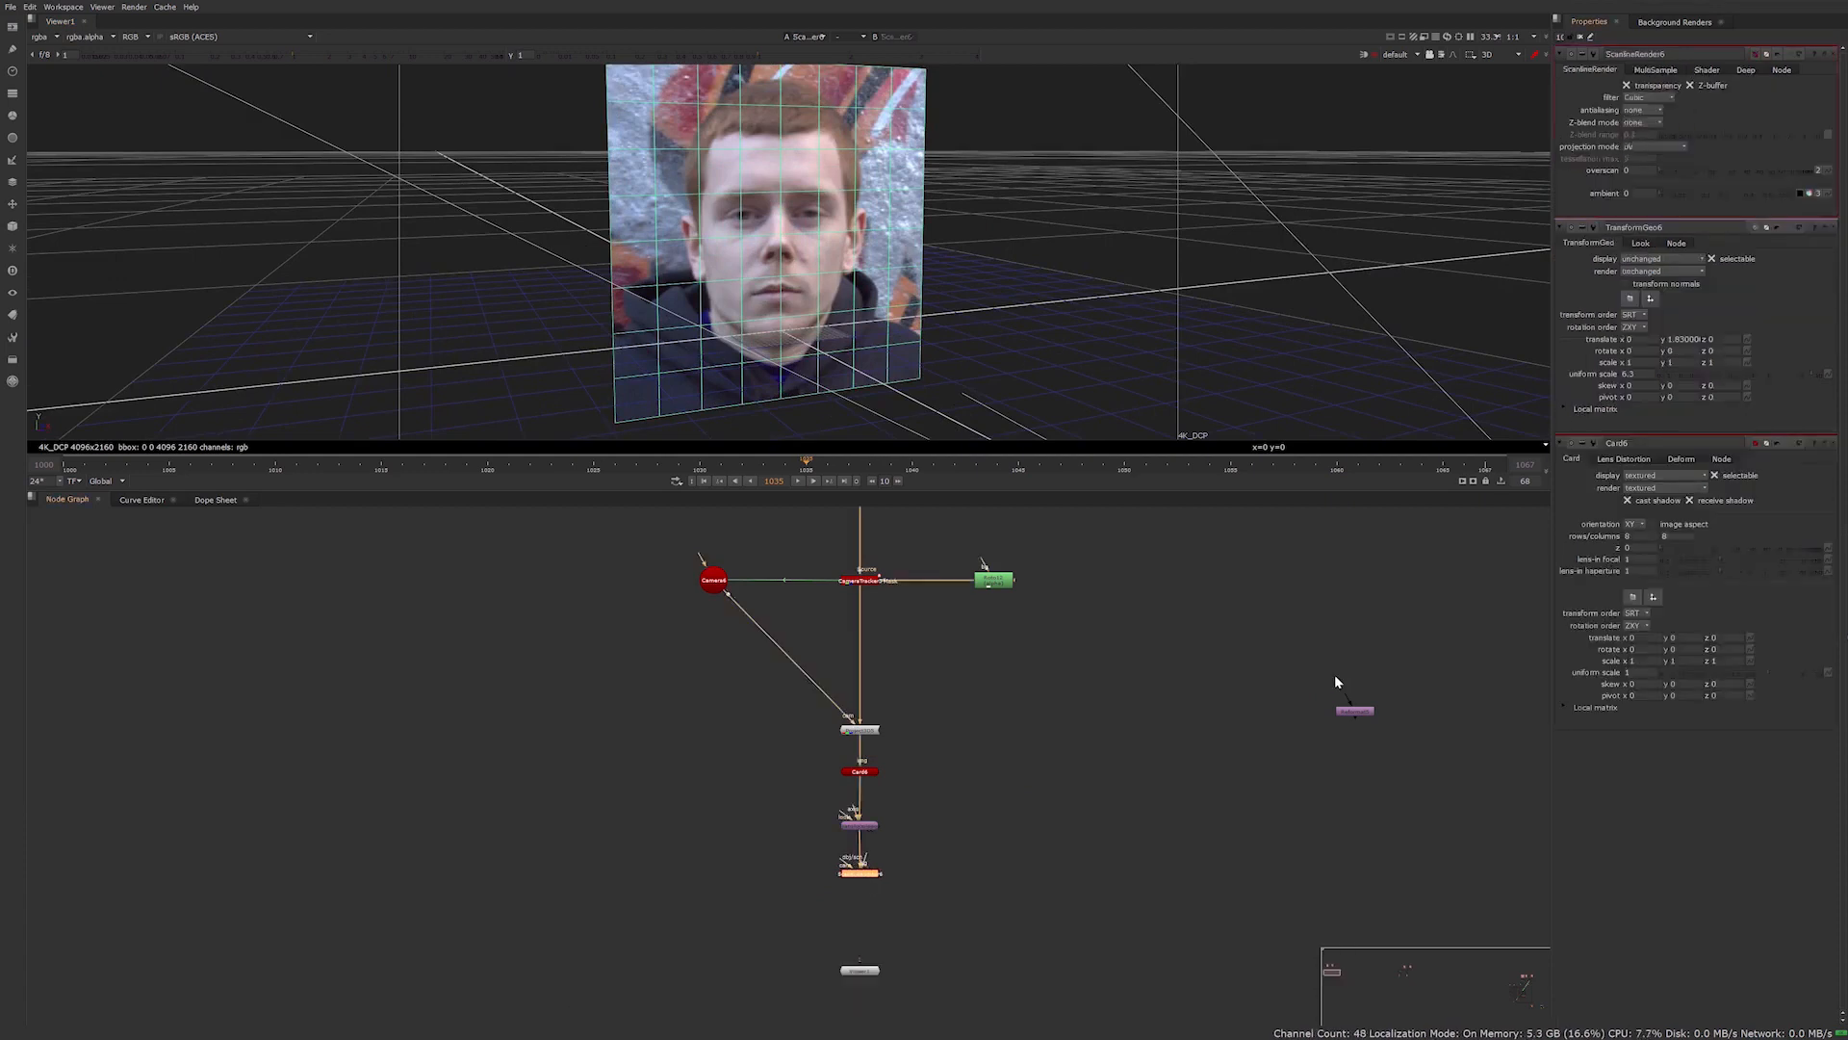
Create a new output format named Card_UV with a 1500 by 1500 file size in the Reformat node
{"action": "double_click", "coordinate": [1355, 711]}
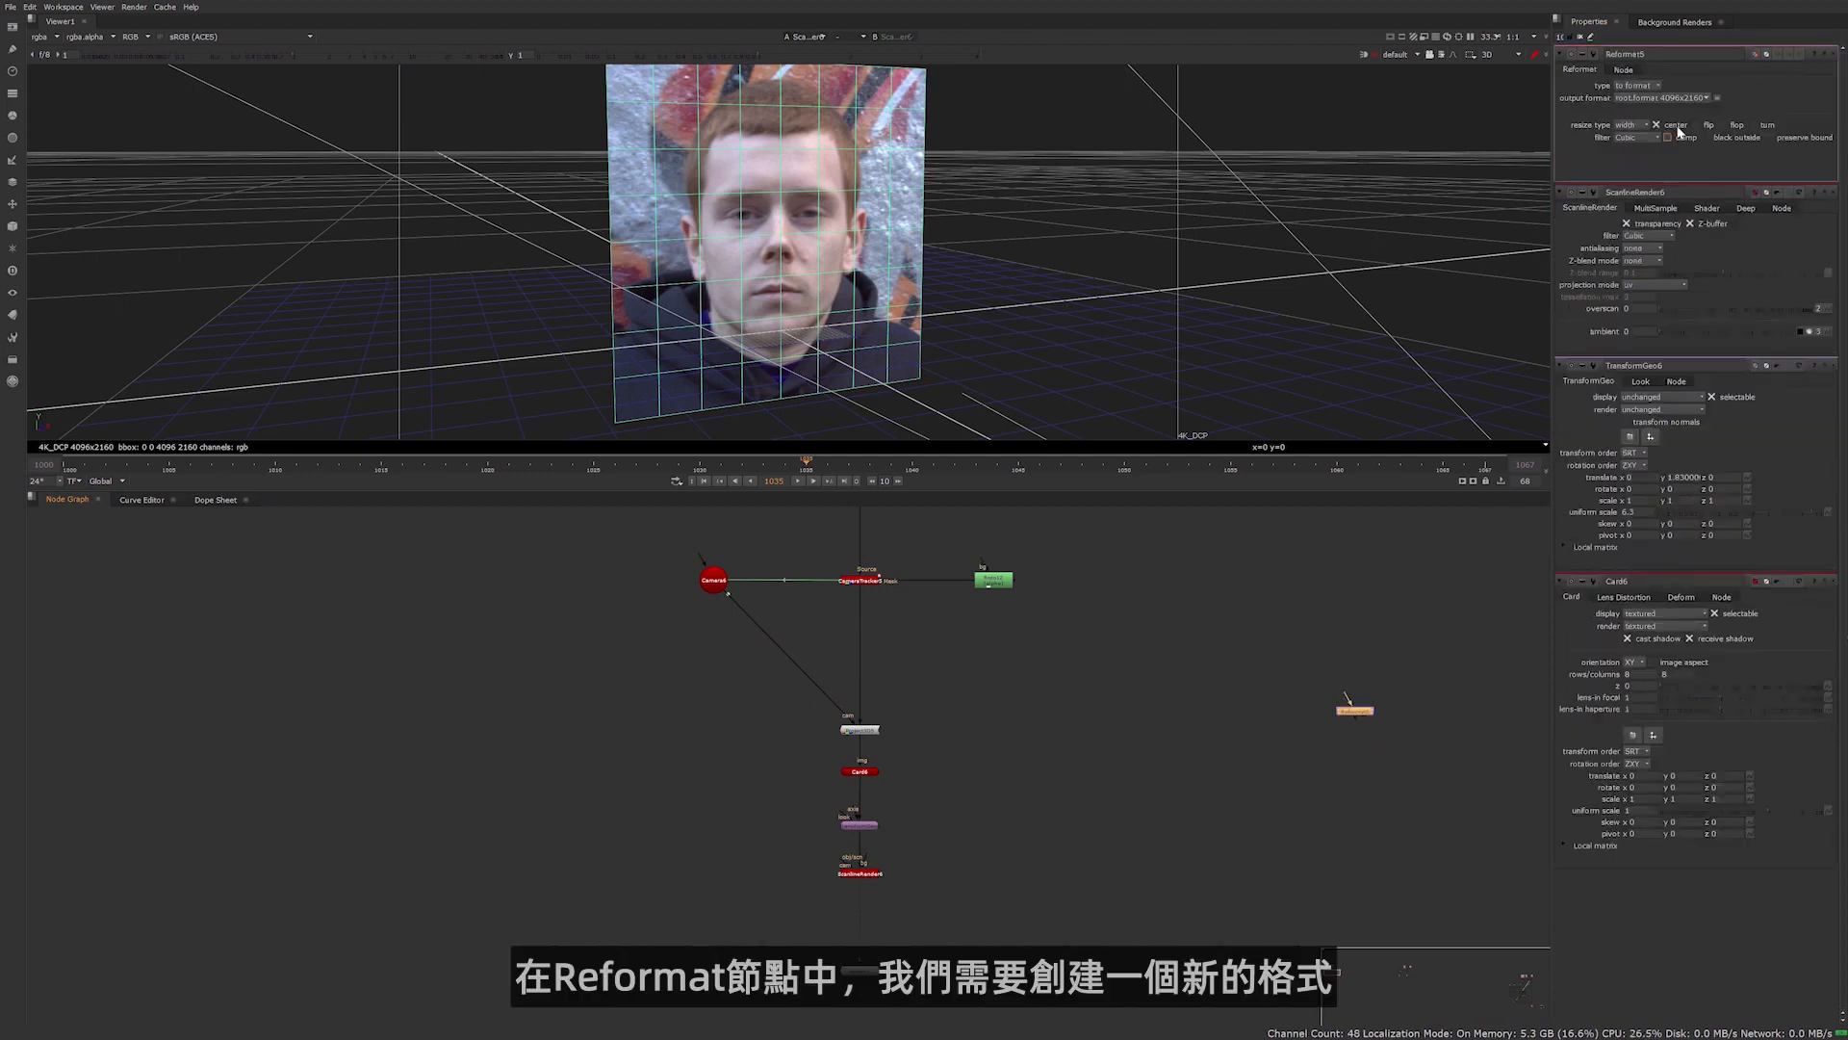
{"action": "left_click", "coordinate": [1665, 99]}
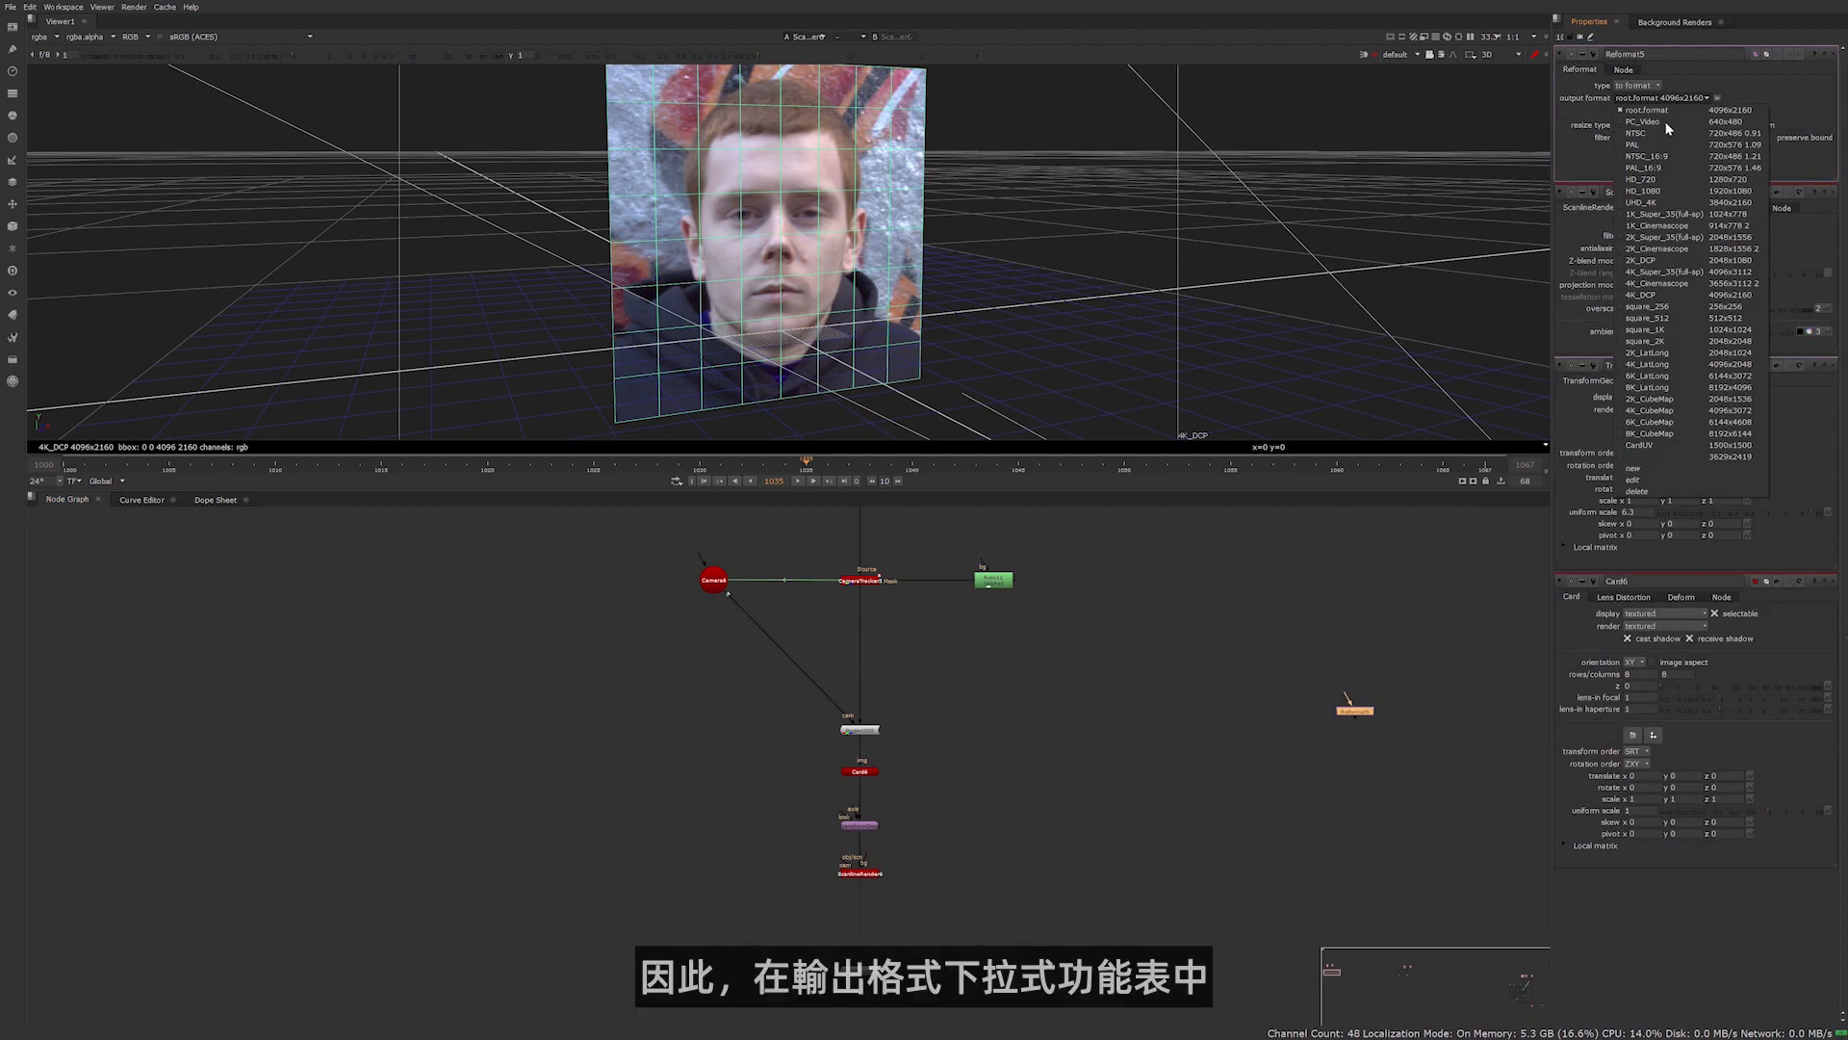
{"action": "left_click", "coordinate": [1660, 469]}
{"action": "type", "text": "Car"}
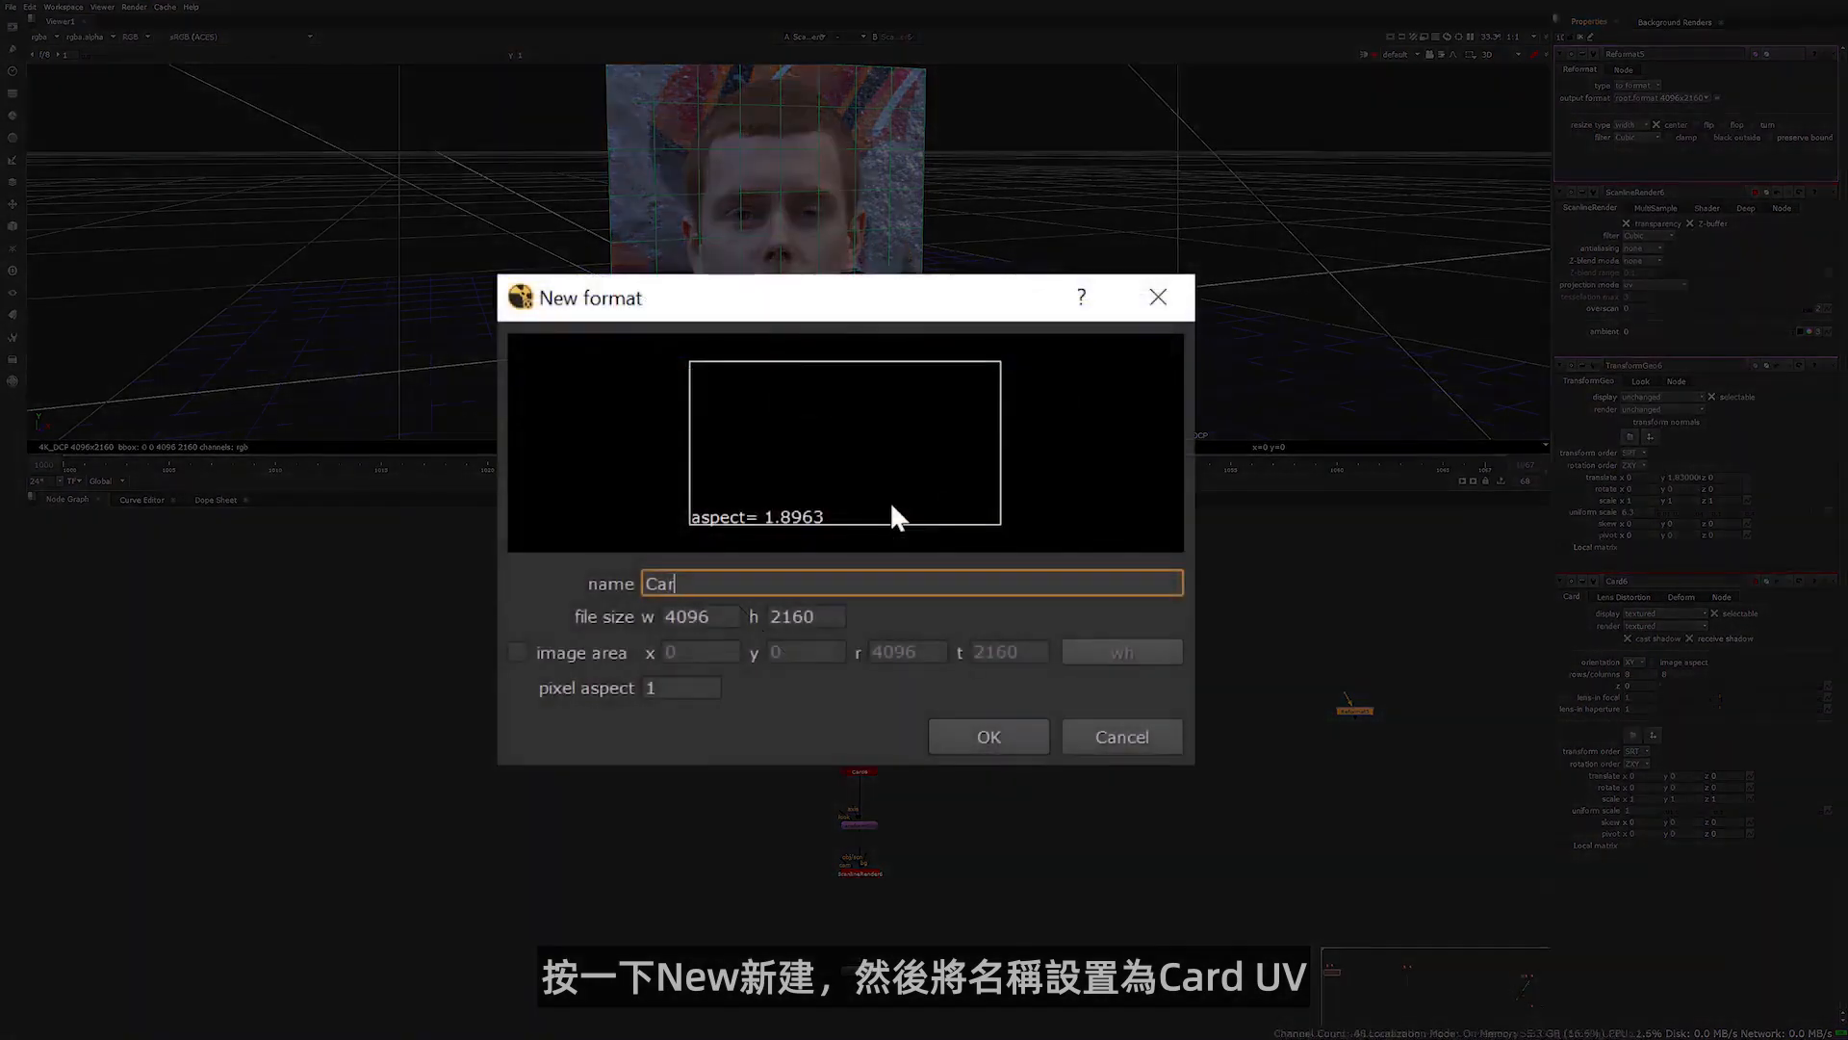
{"action": "type", "text": "d_UV"}
{"action": "key", "text": "Tab"}
{"action": "type", "text": "15"}
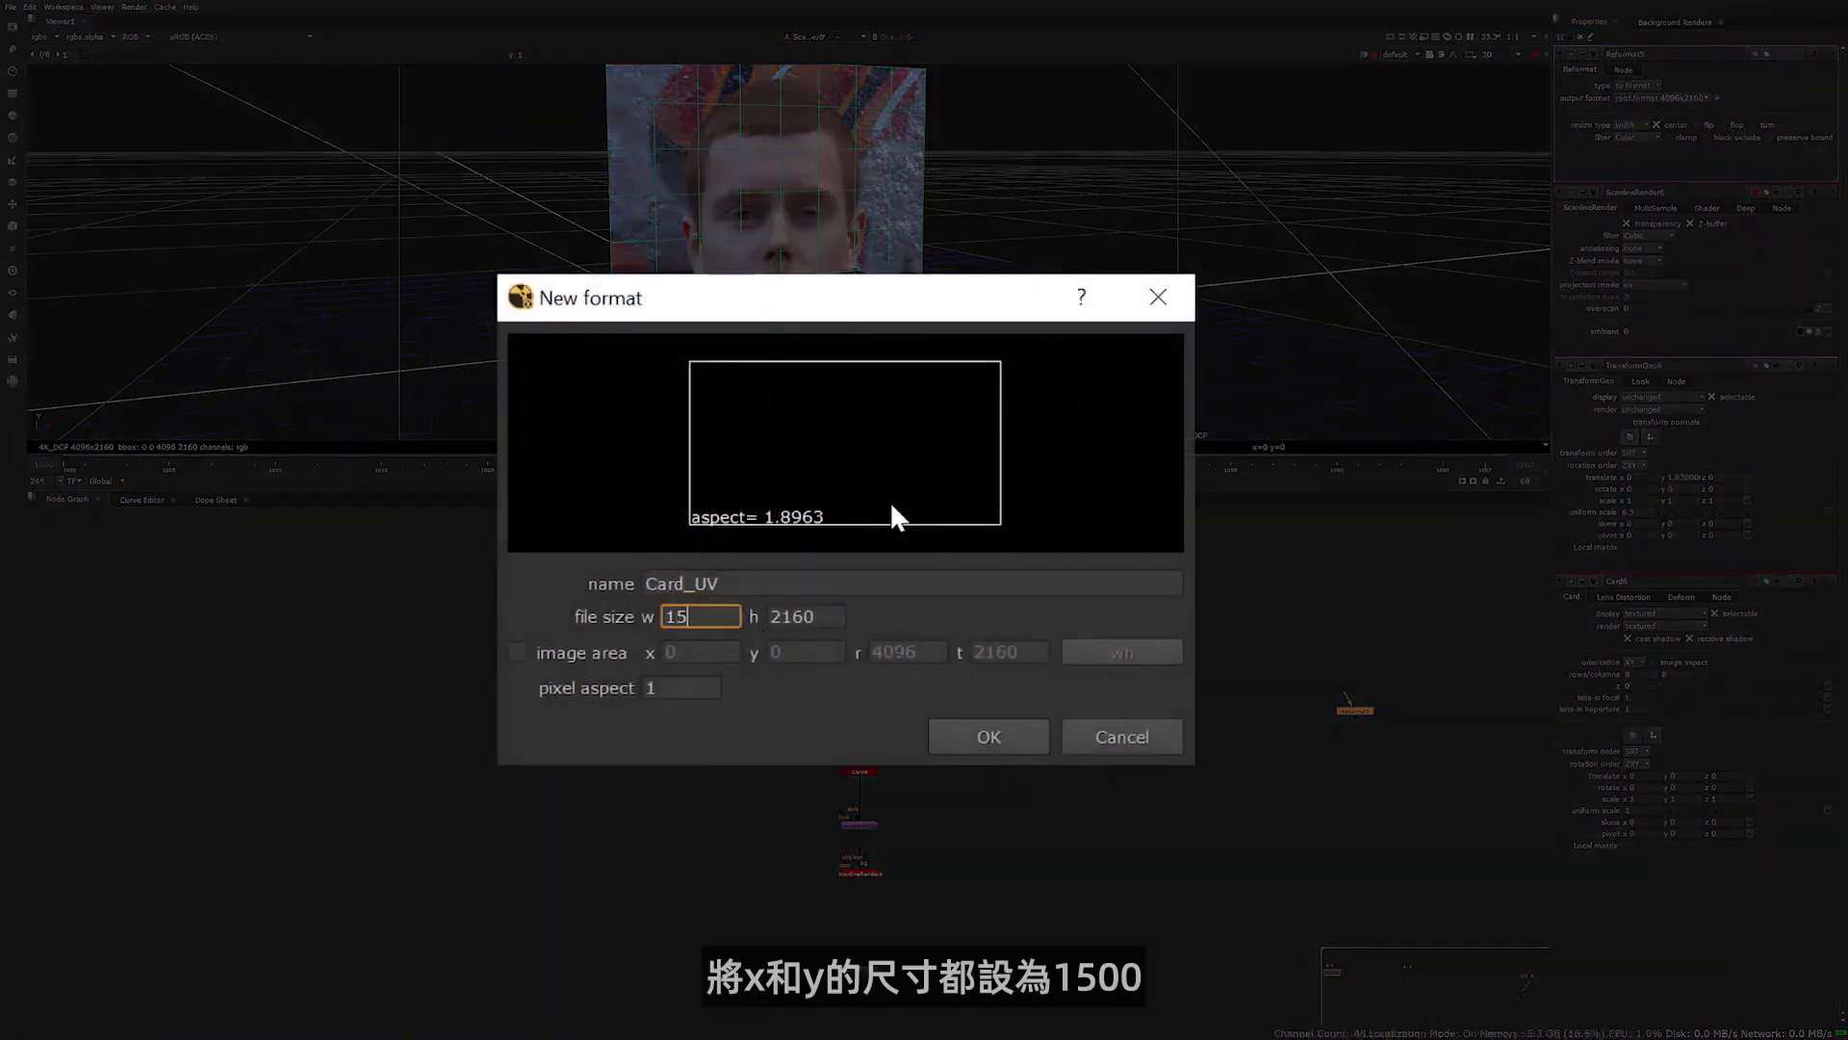
{"action": "type", "text": "00"}
{"action": "key", "text": "Tab"}
{"action": "type", "text": "1500"}
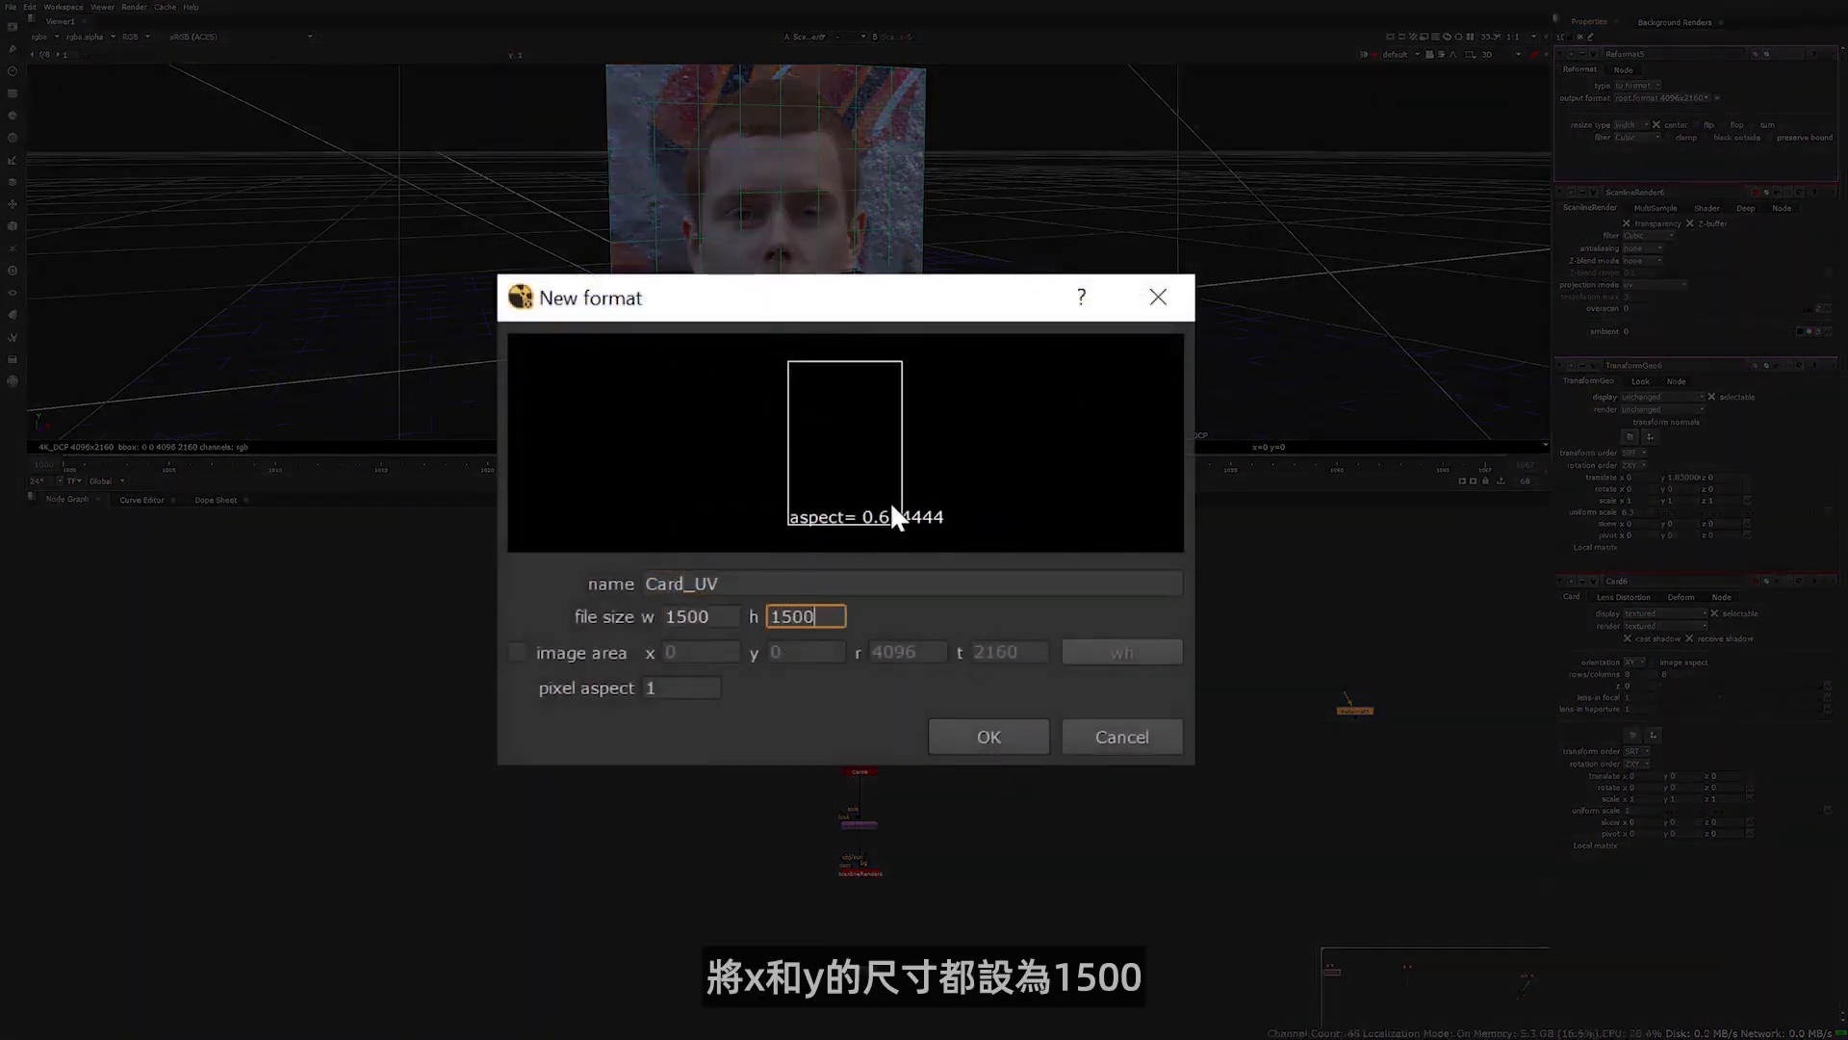
{"action": "left_click", "coordinate": [954, 731]}
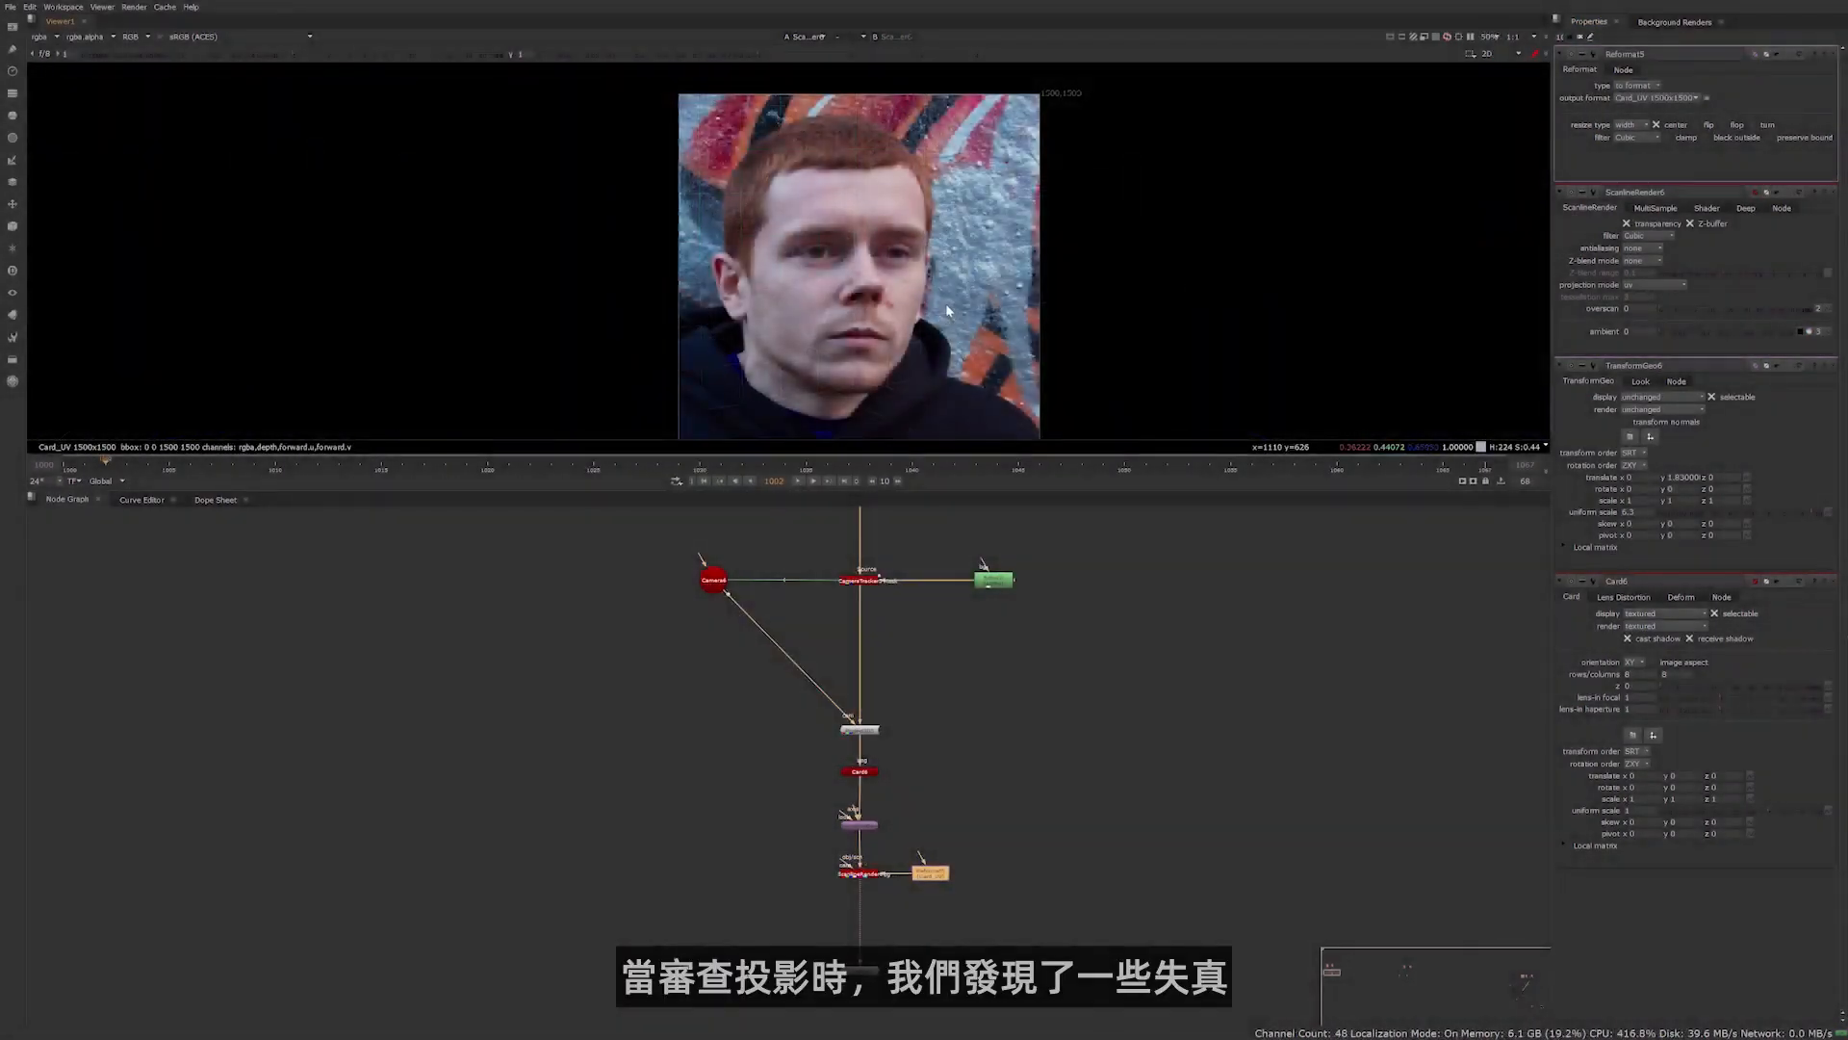
Connect the TransformGeo's look input to the camera and turn off its look rotation in X and Z
{"action": "scroll", "coordinate": [945, 303], "scroll_direction": "down", "scroll_amount": 1}
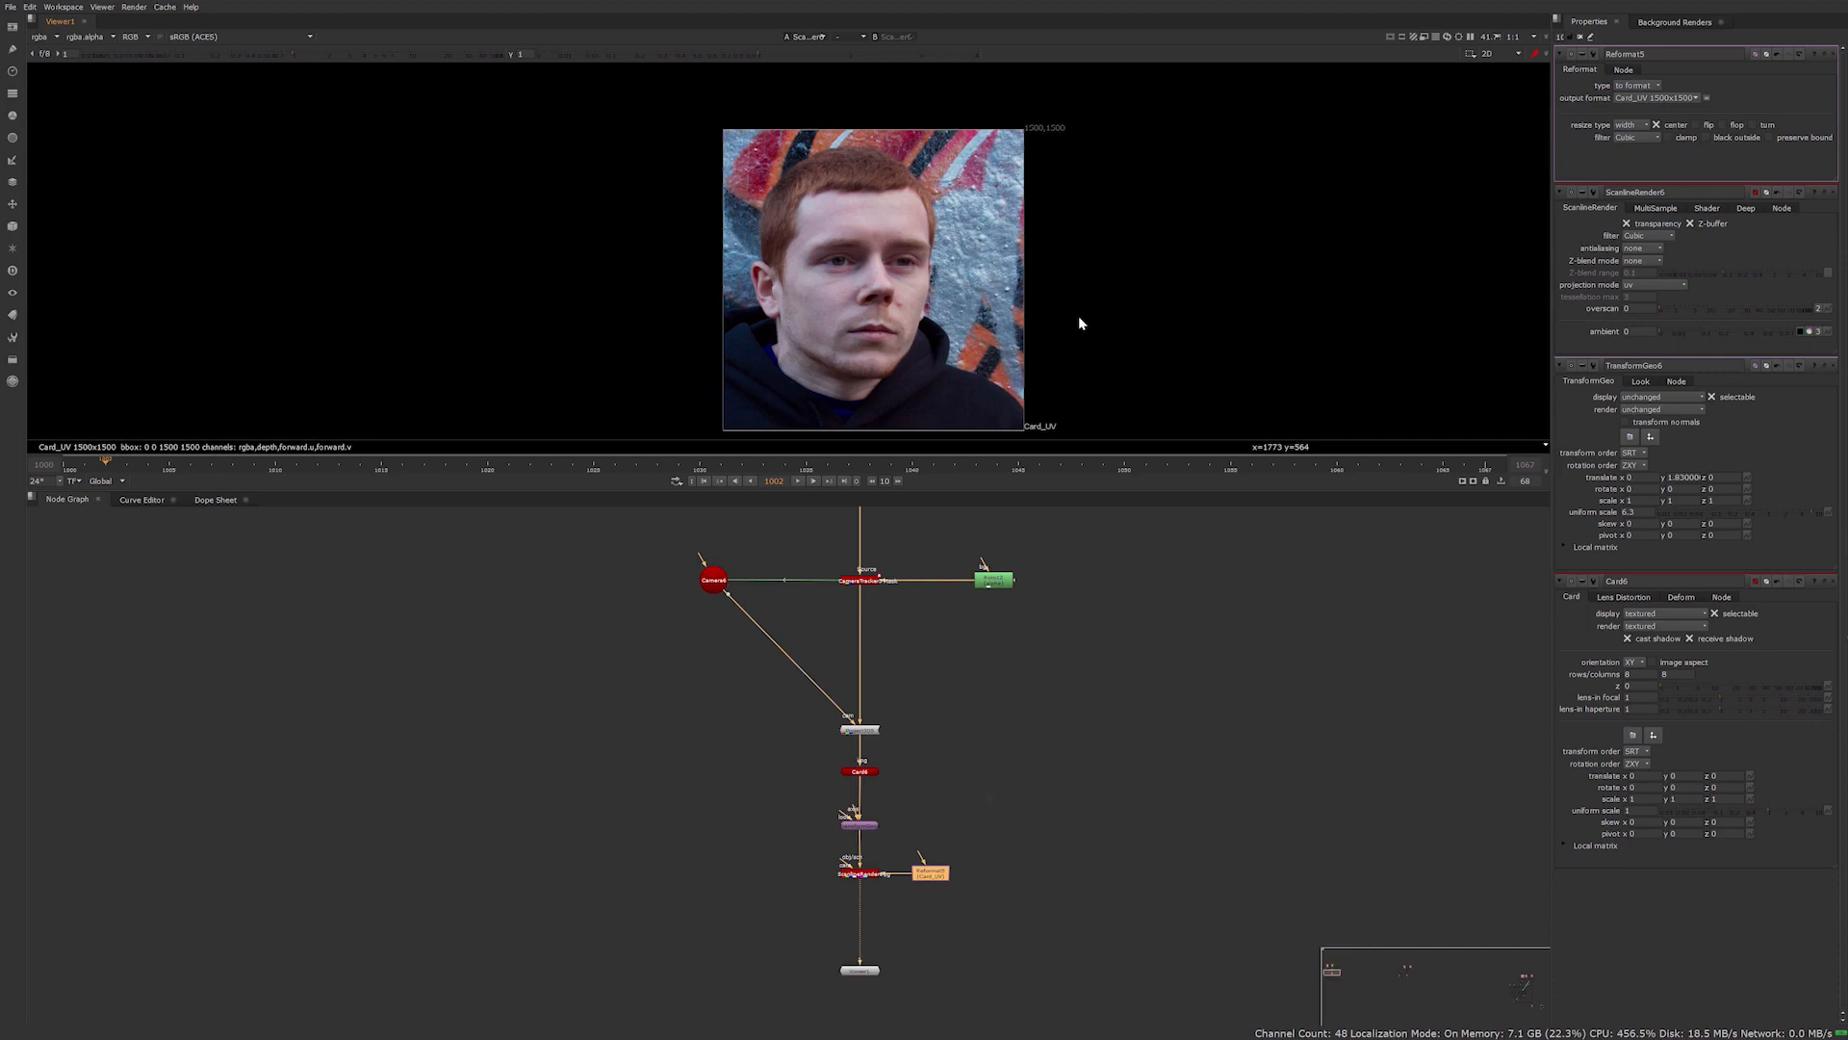
{"action": "left_click_drag", "start_coordinate": [843, 814], "coordinate": [714, 582]}
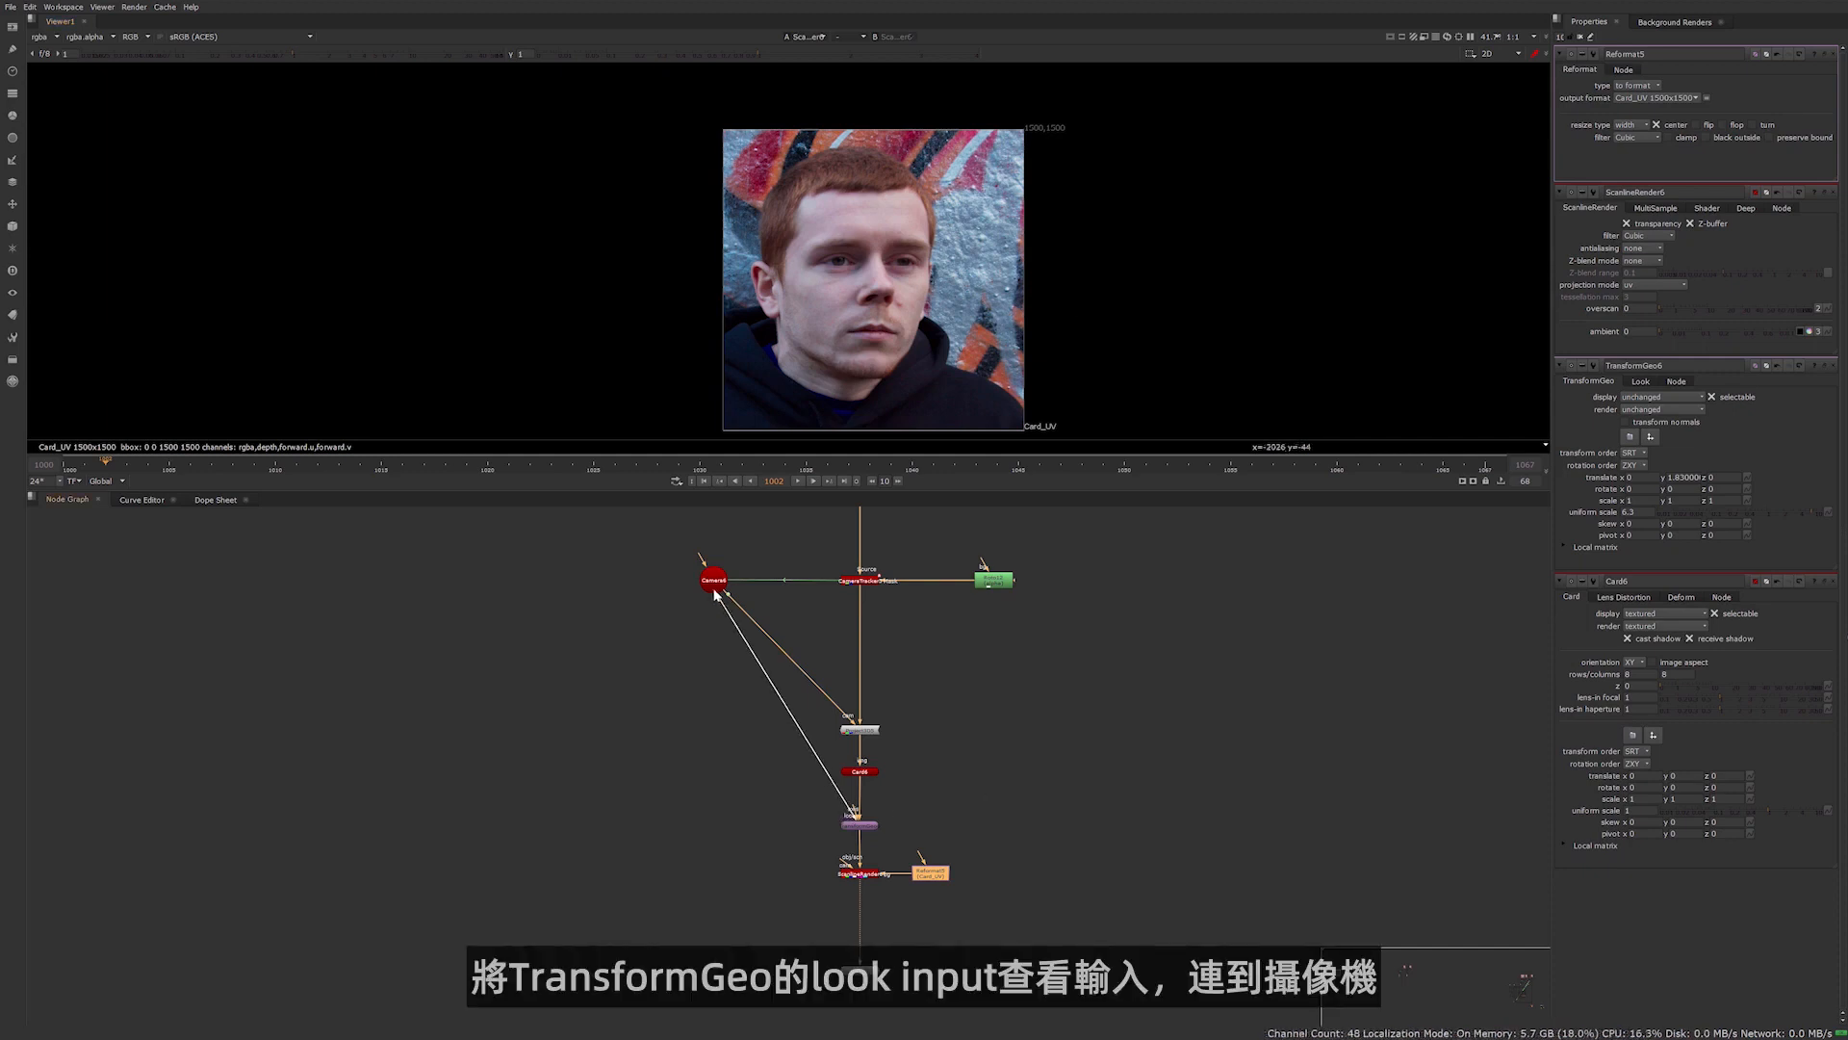
{"action": "double_click", "coordinate": [861, 826]}
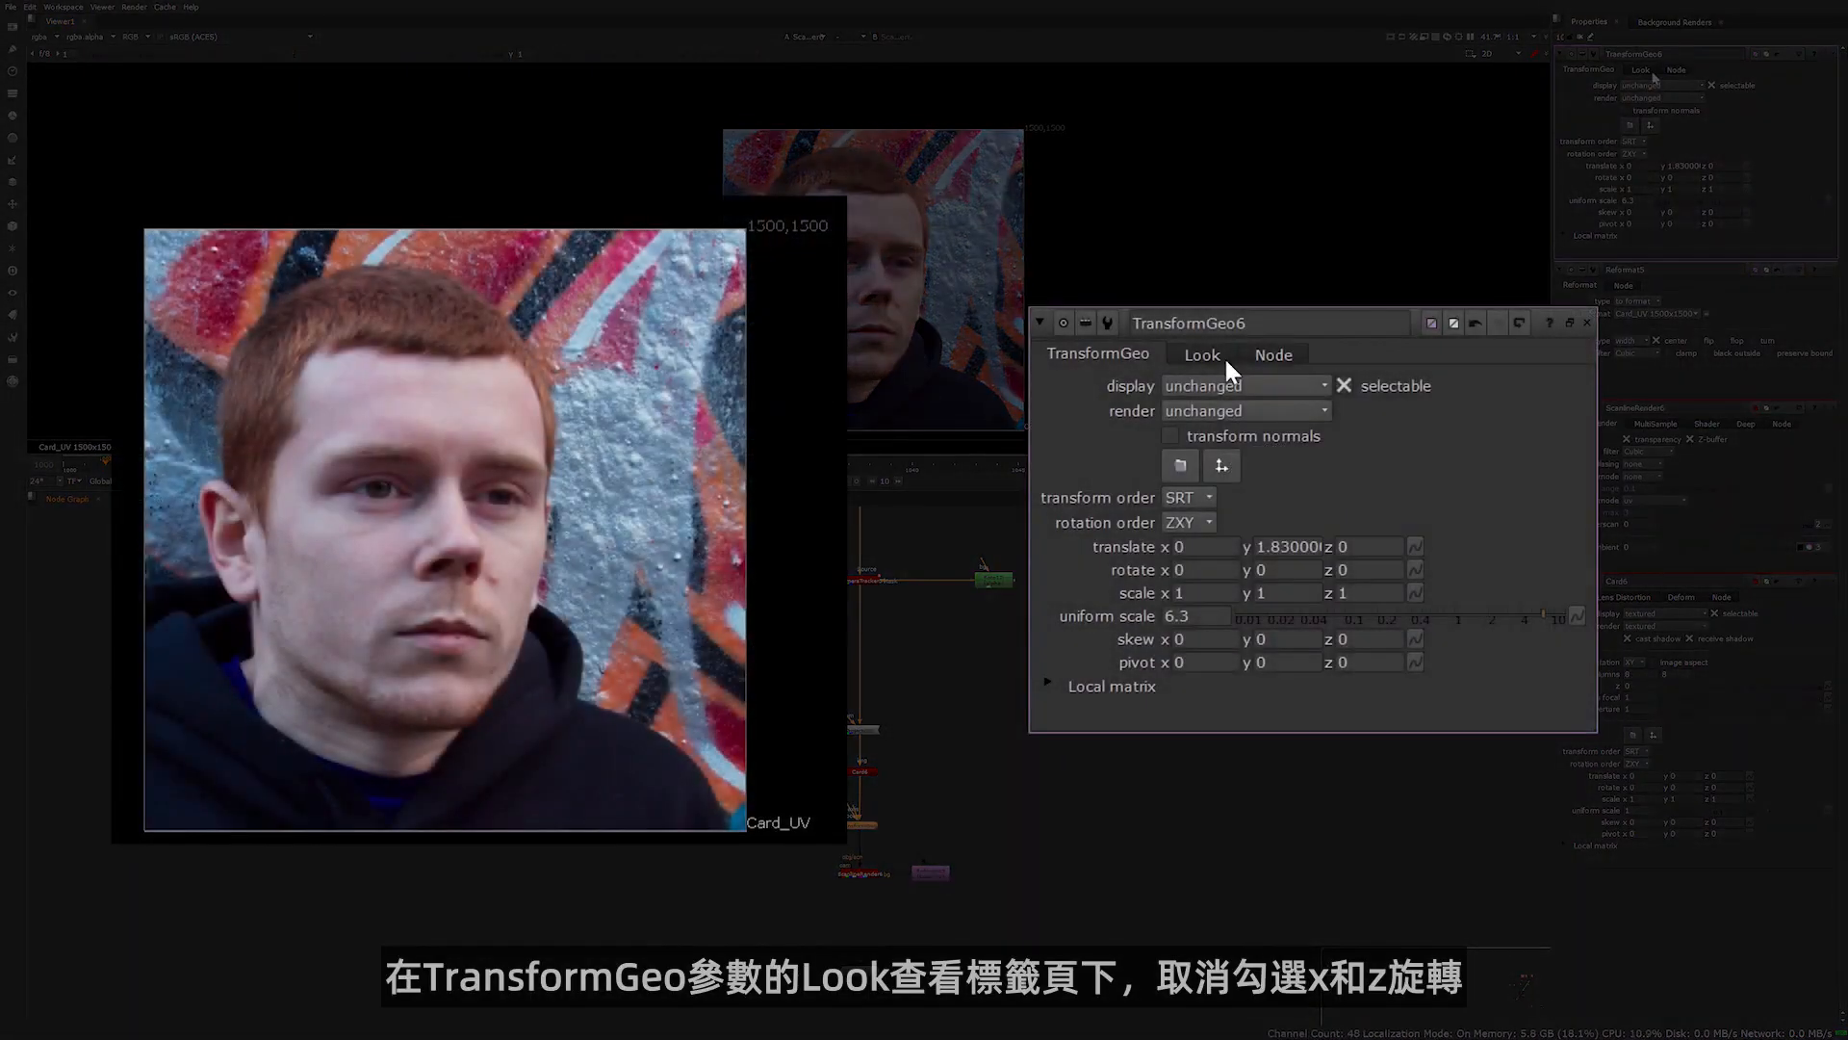
{"action": "left_click", "coordinate": [1205, 356]}
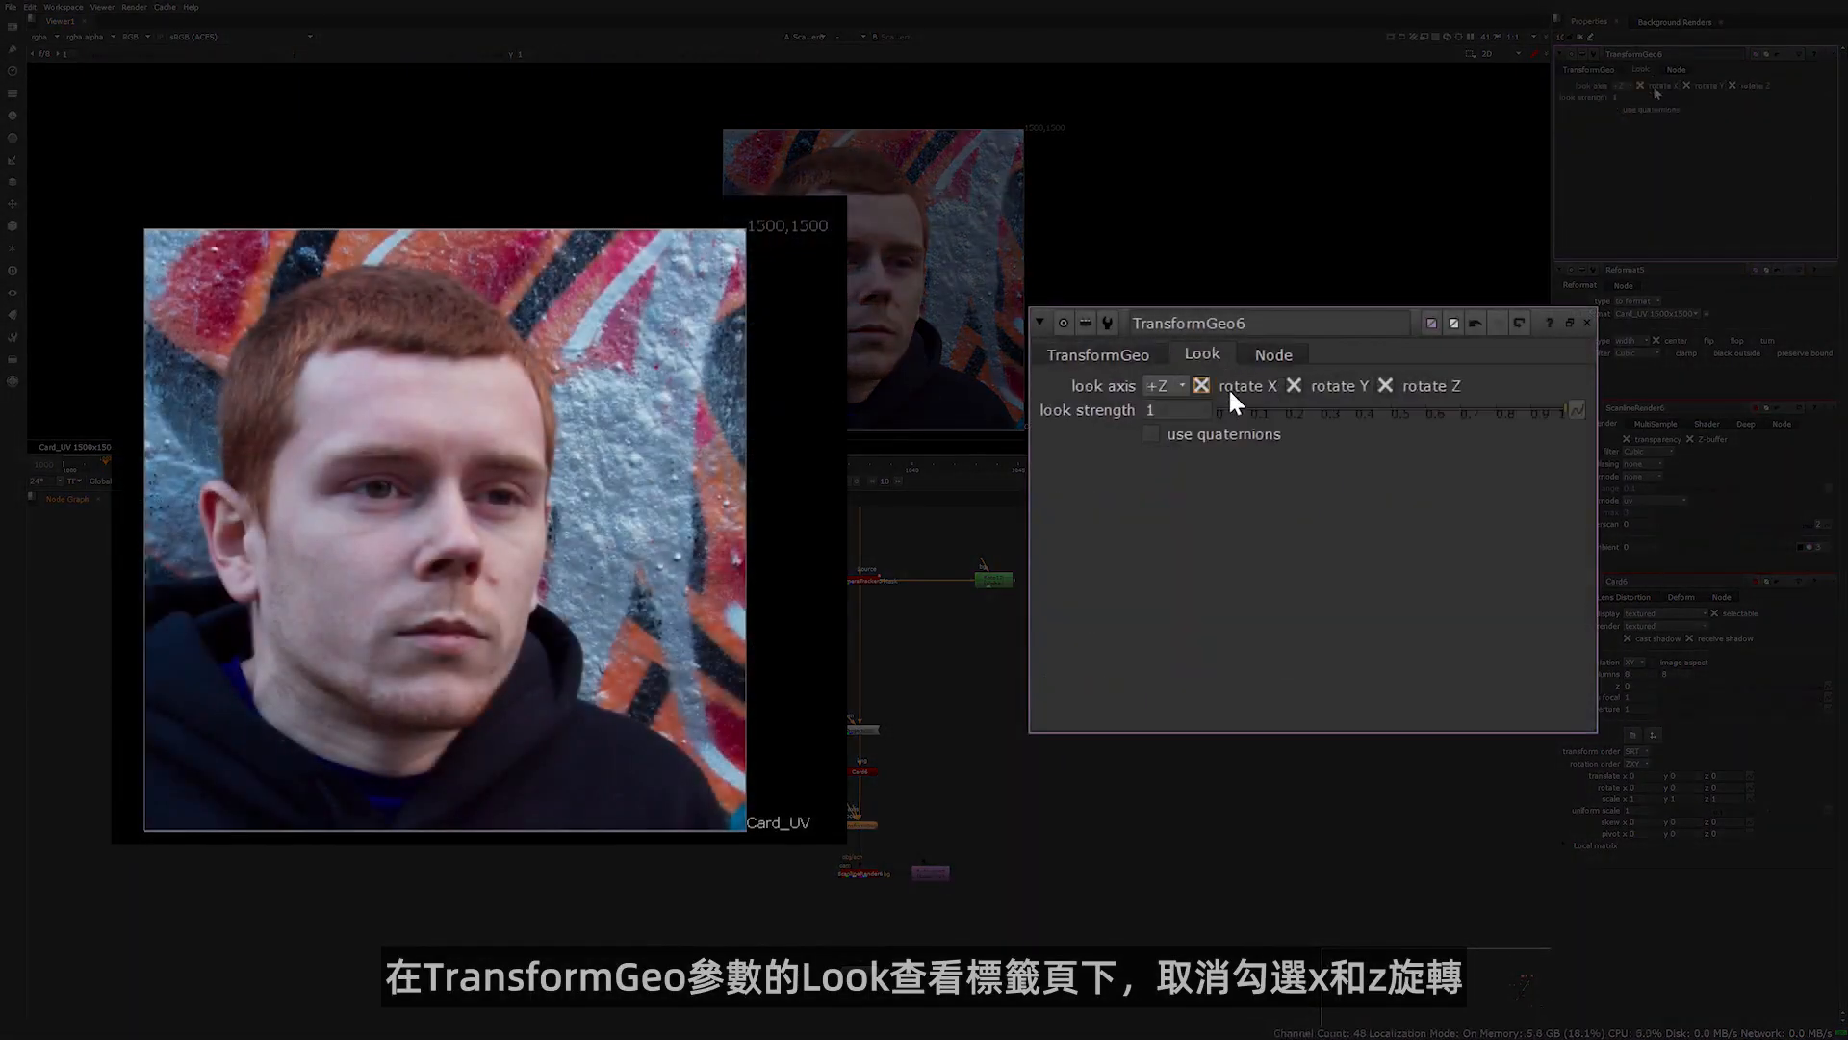
{"action": "left_click", "coordinate": [1229, 388]}
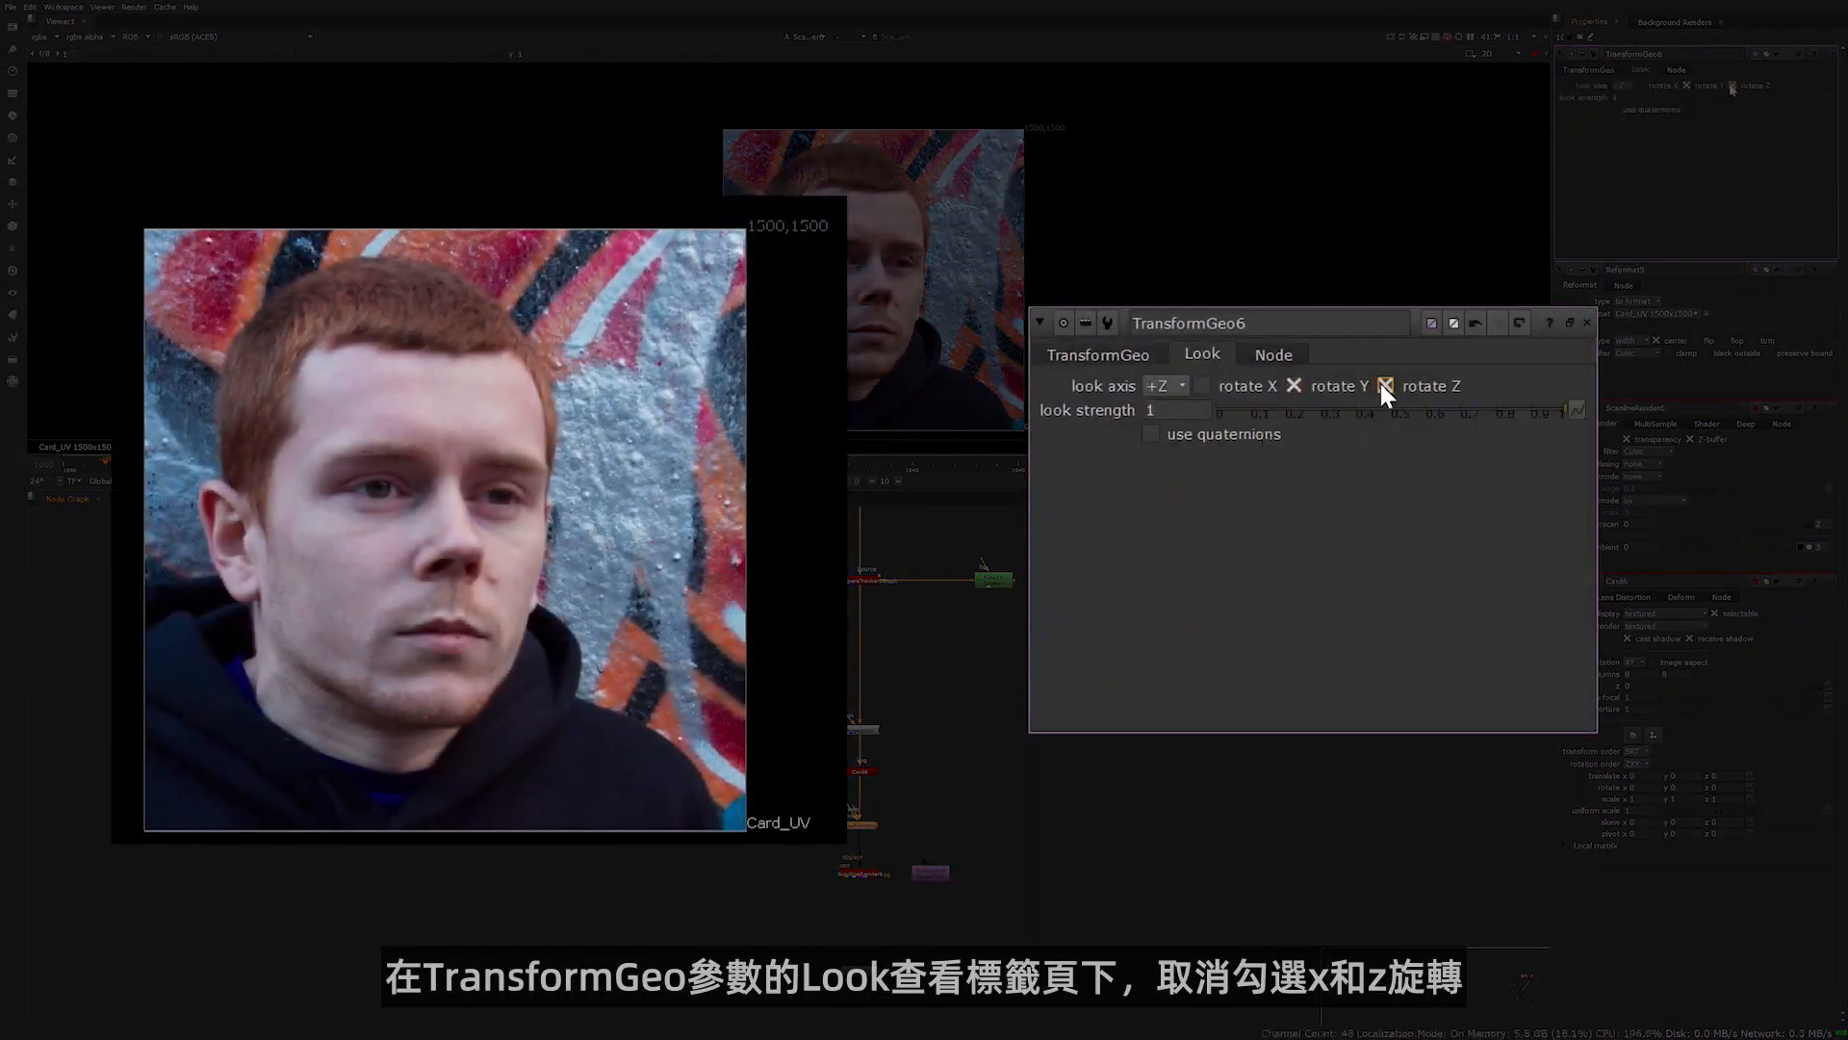
{"action": "left_click", "coordinate": [1384, 385]}
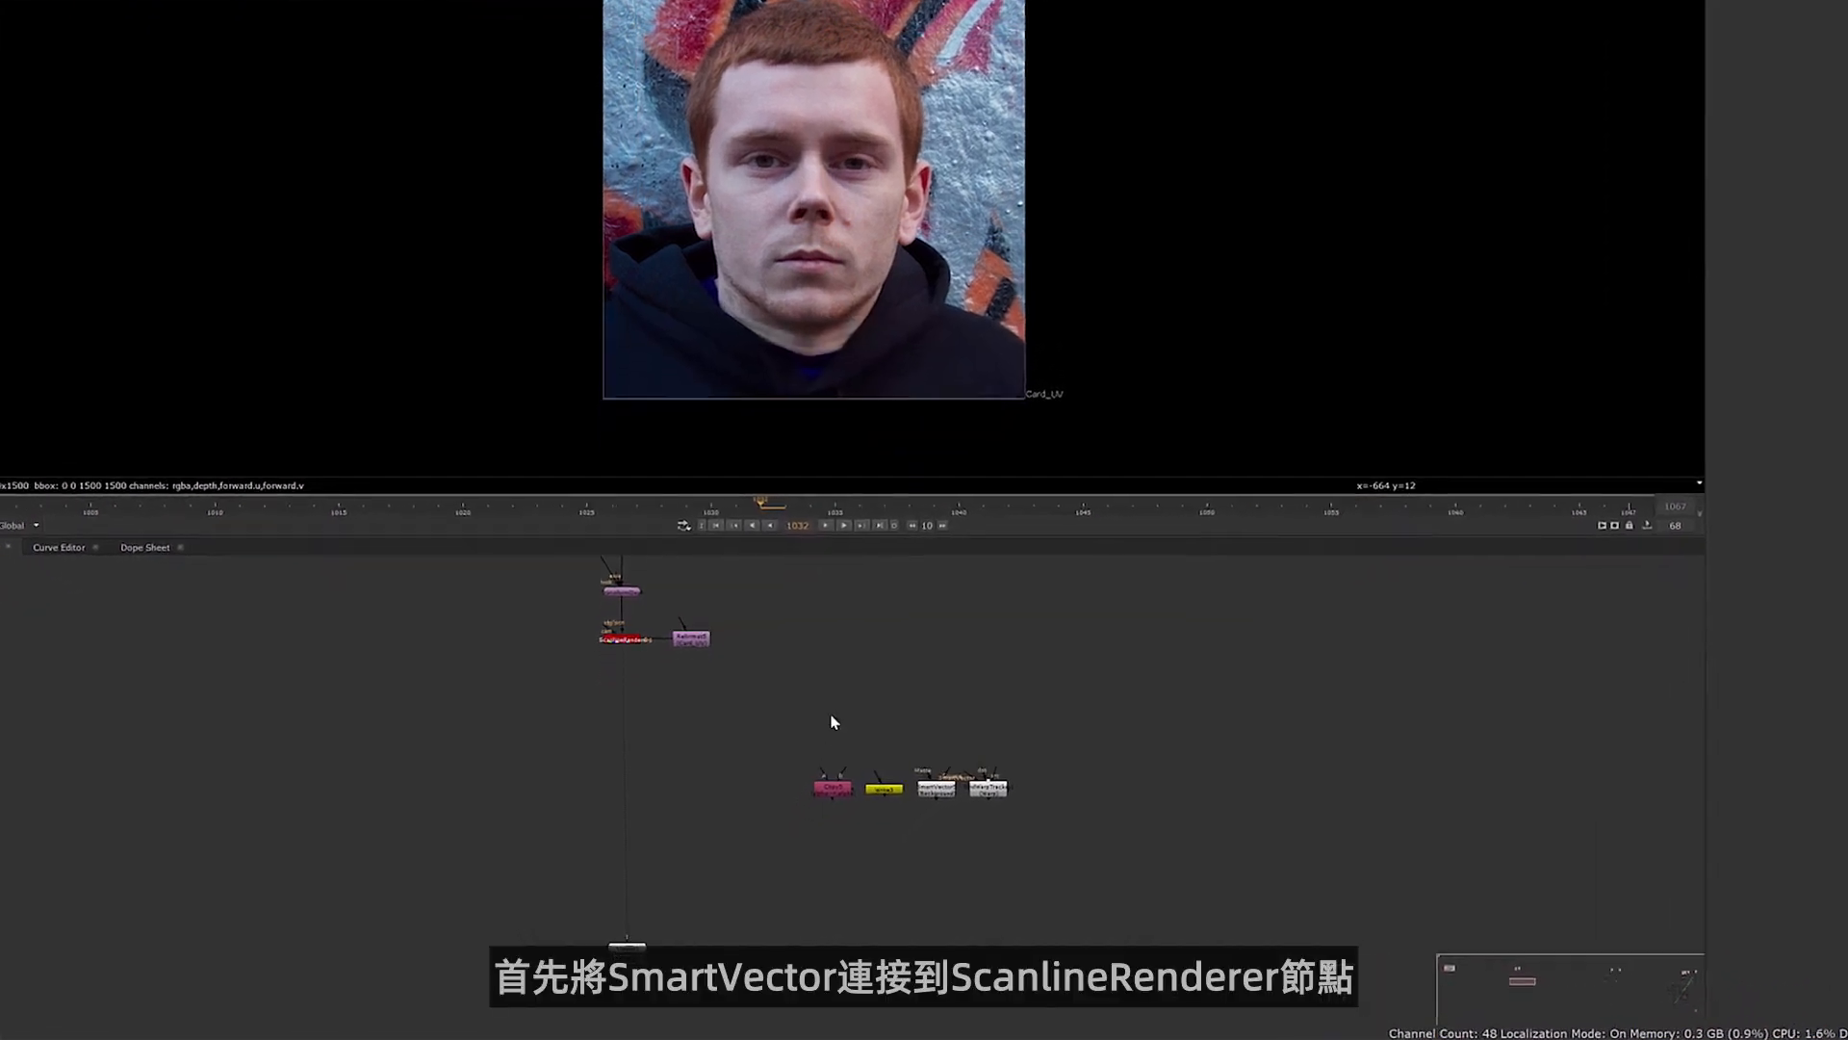
Connect the SmartVector node's source to ScanlineRender, view its output and route the connection through a dot below ScanlineRender
{"action": "left_click_drag", "start_coordinate": [1049, 681], "coordinate": [608, 463]}
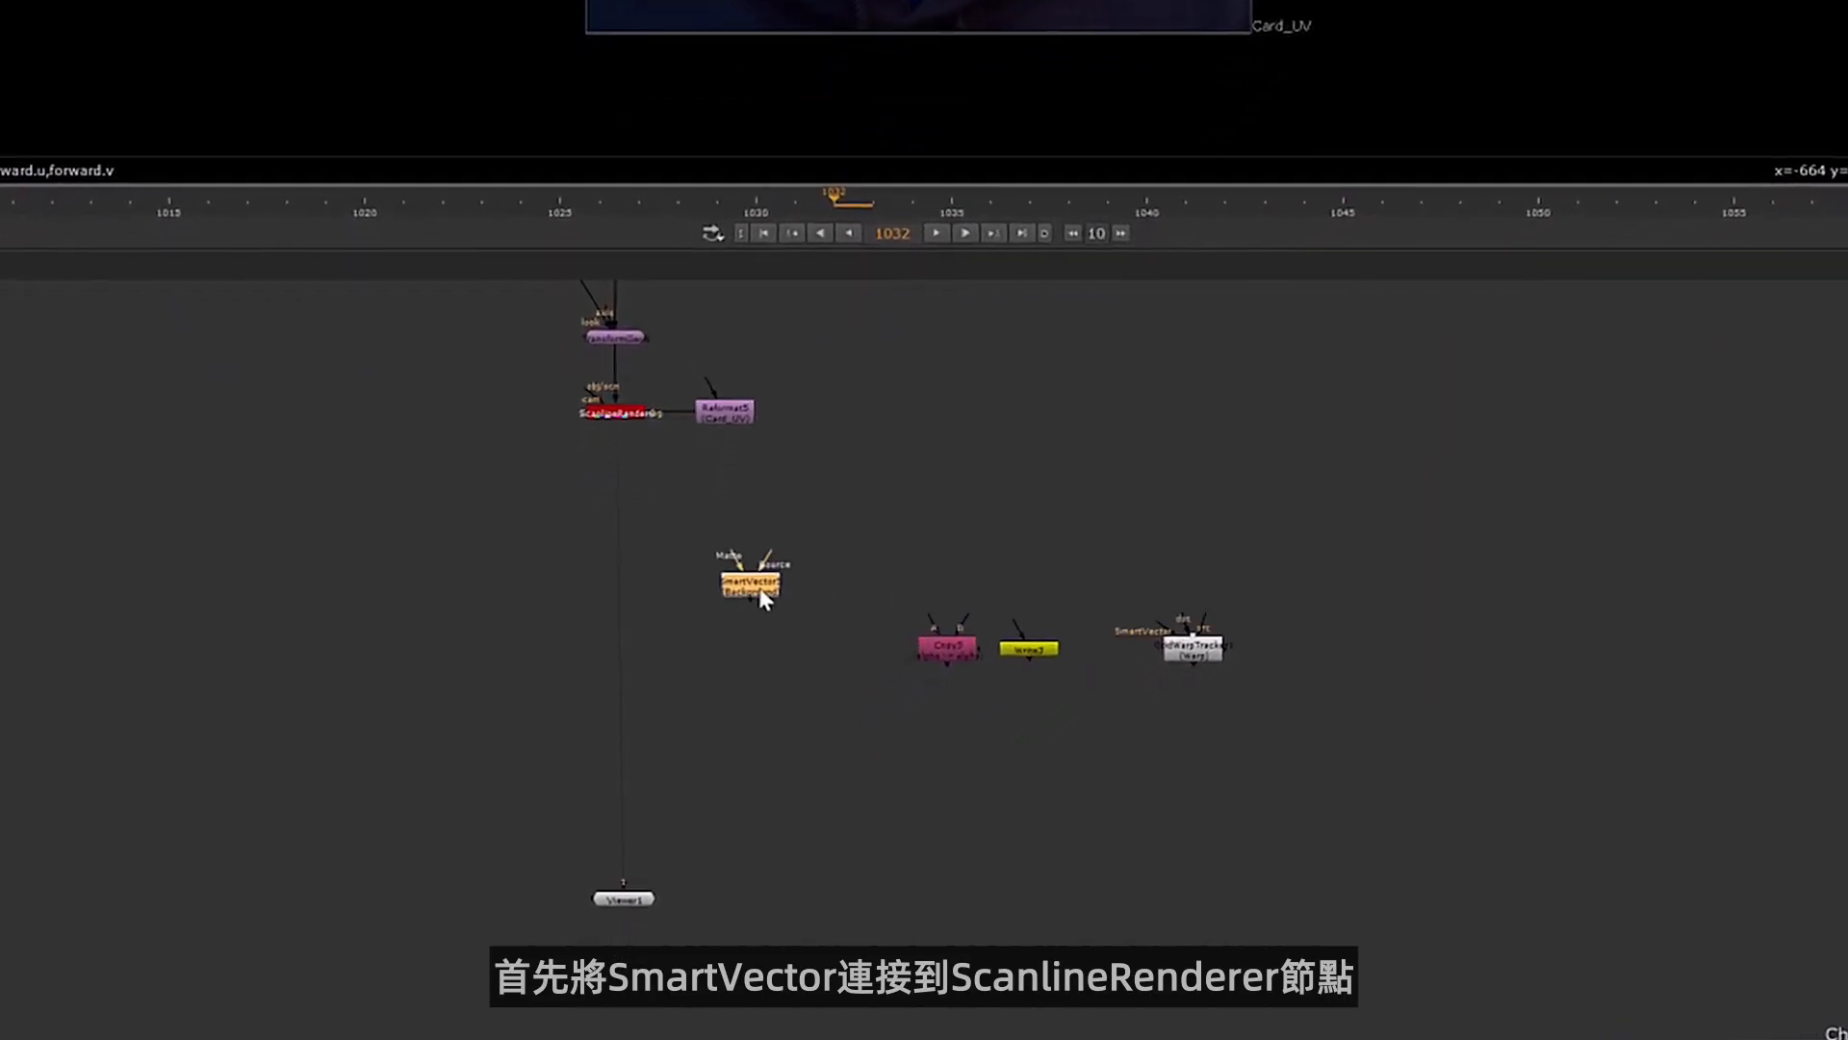
{"action": "left_click_drag", "start_coordinate": [604, 358], "coordinate": [606, 362]}
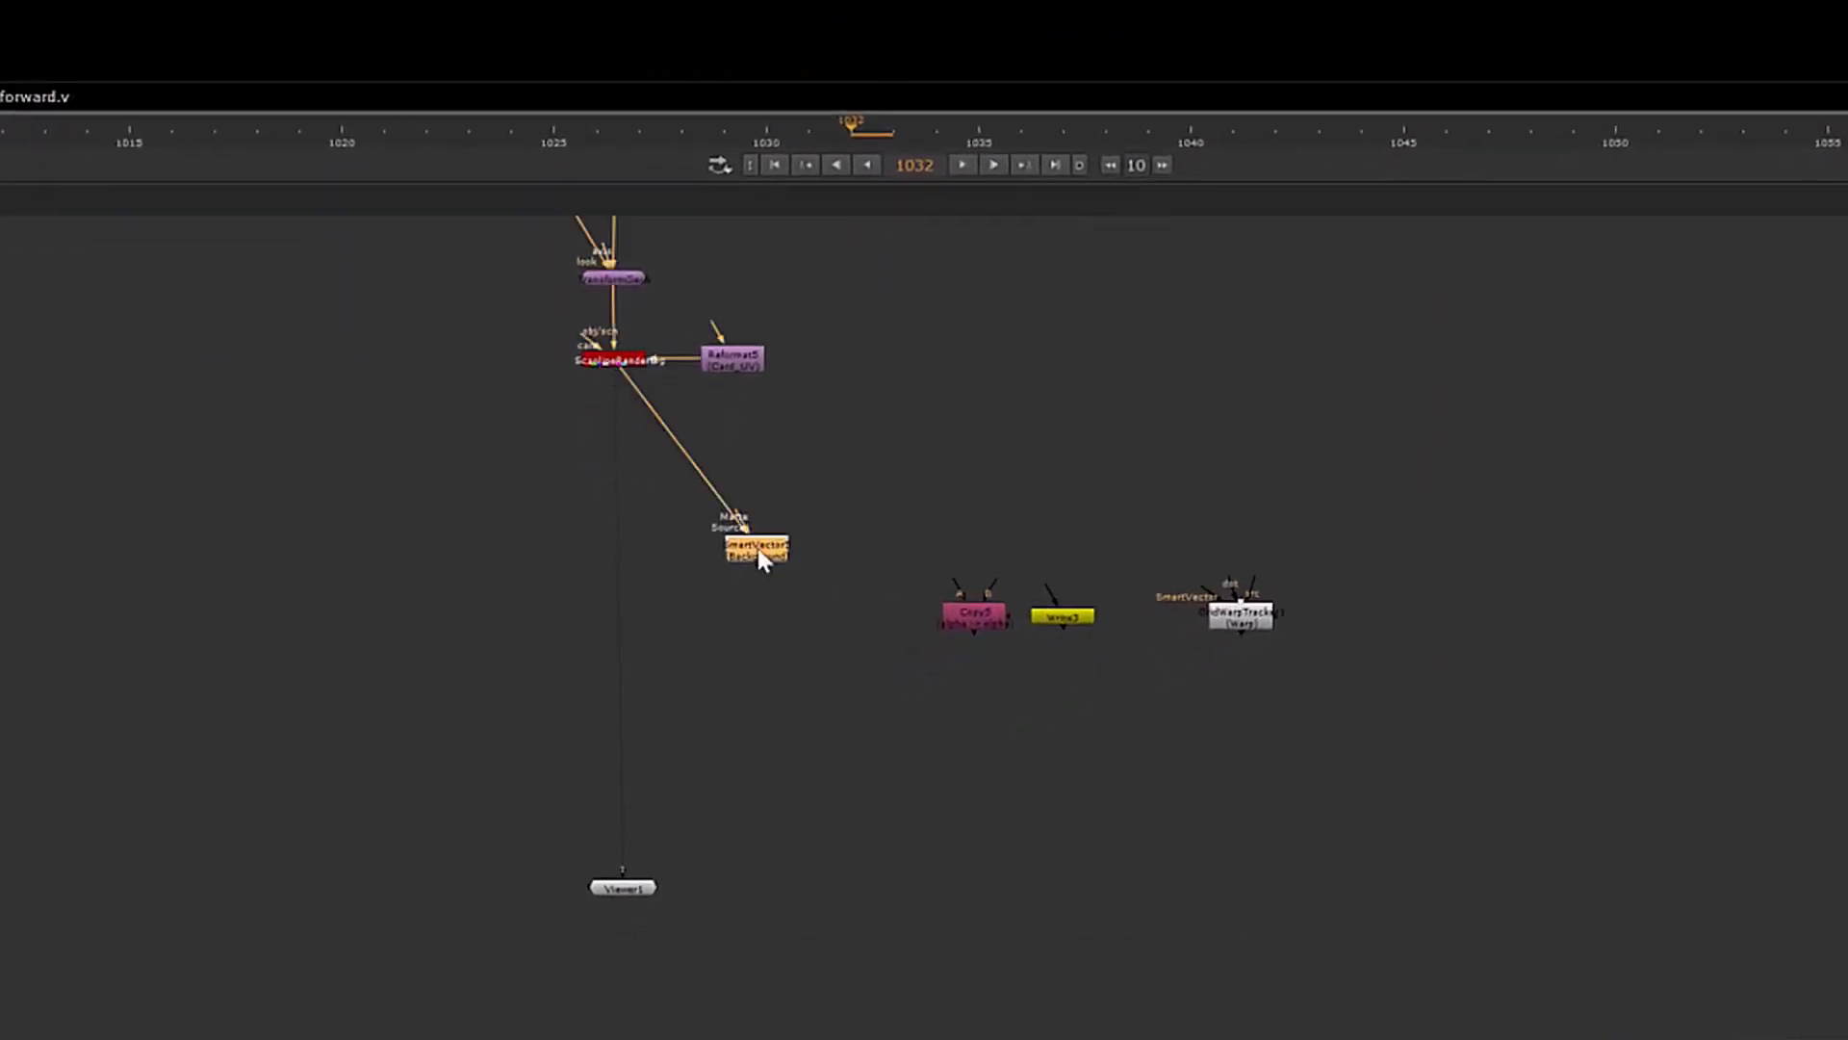
{"action": "left_click_drag", "start_coordinate": [759, 547], "coordinate": [799, 611]}
{"action": "key", "text": "1"}
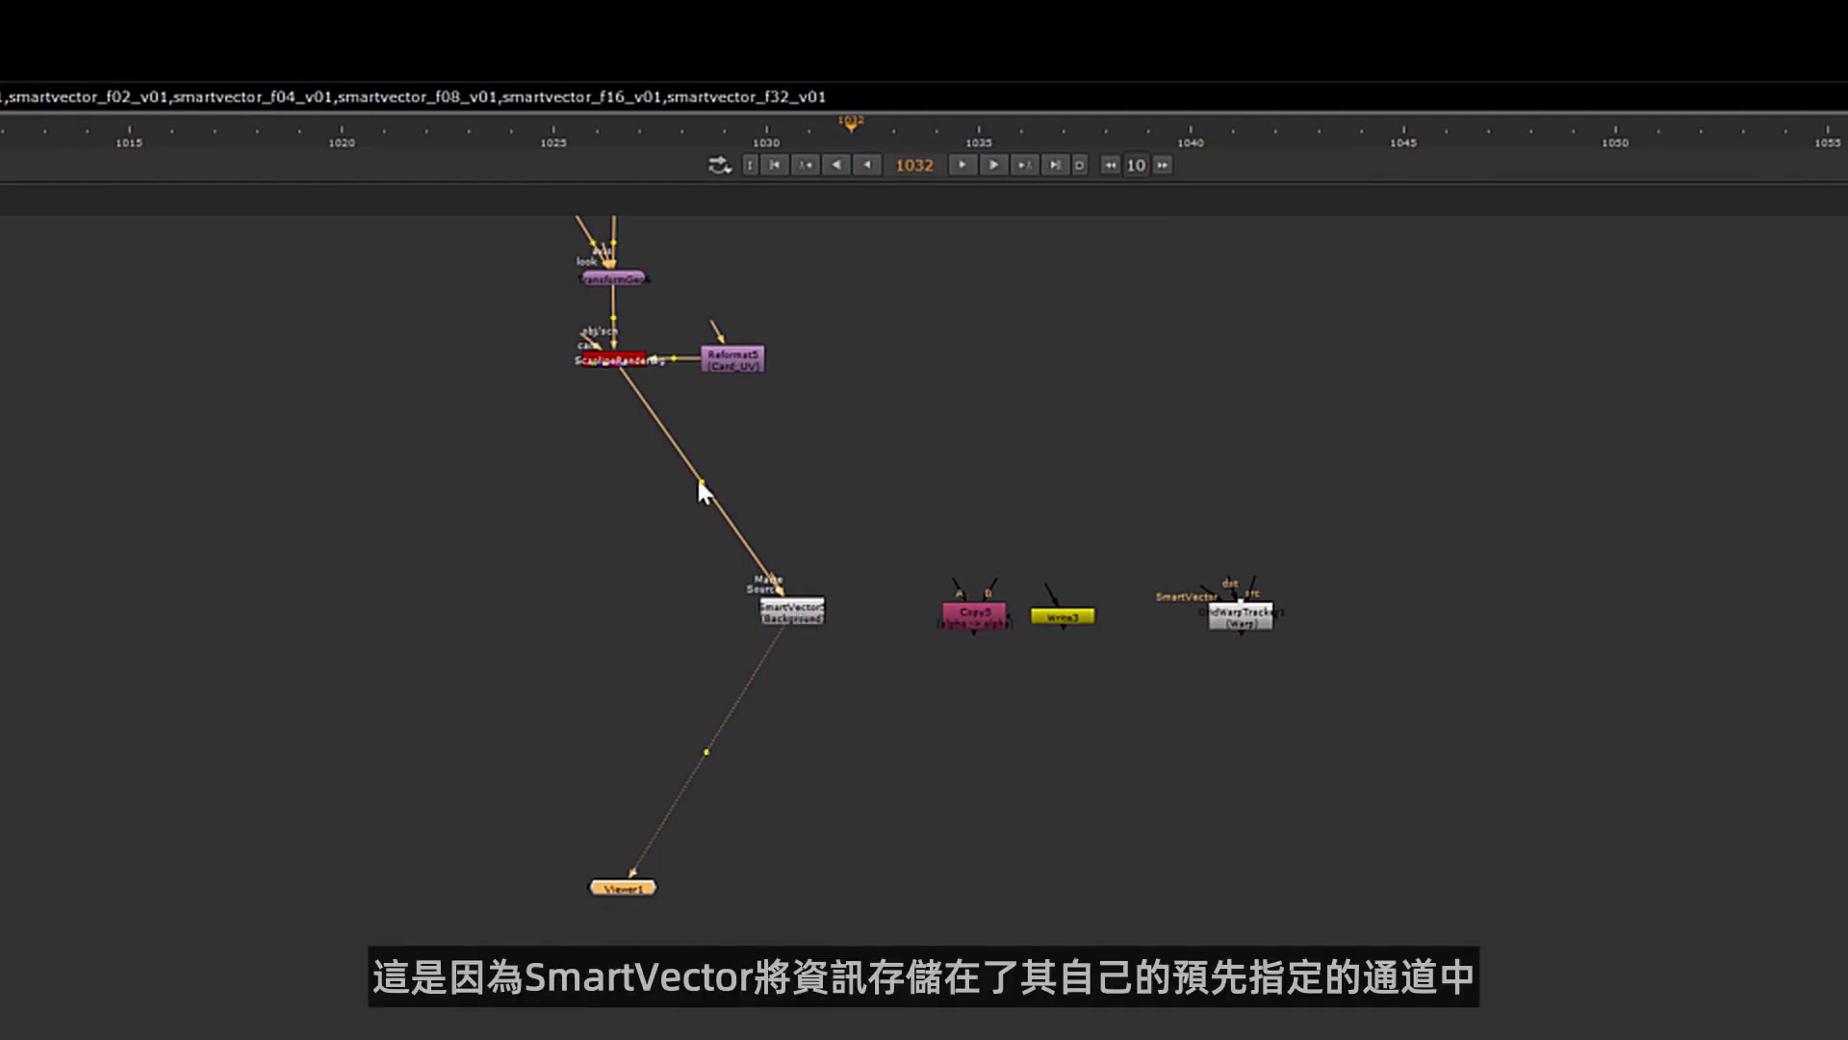
{"action": "left_click_drag", "start_coordinate": [702, 487], "coordinate": [614, 609], "text": "ctrl"}
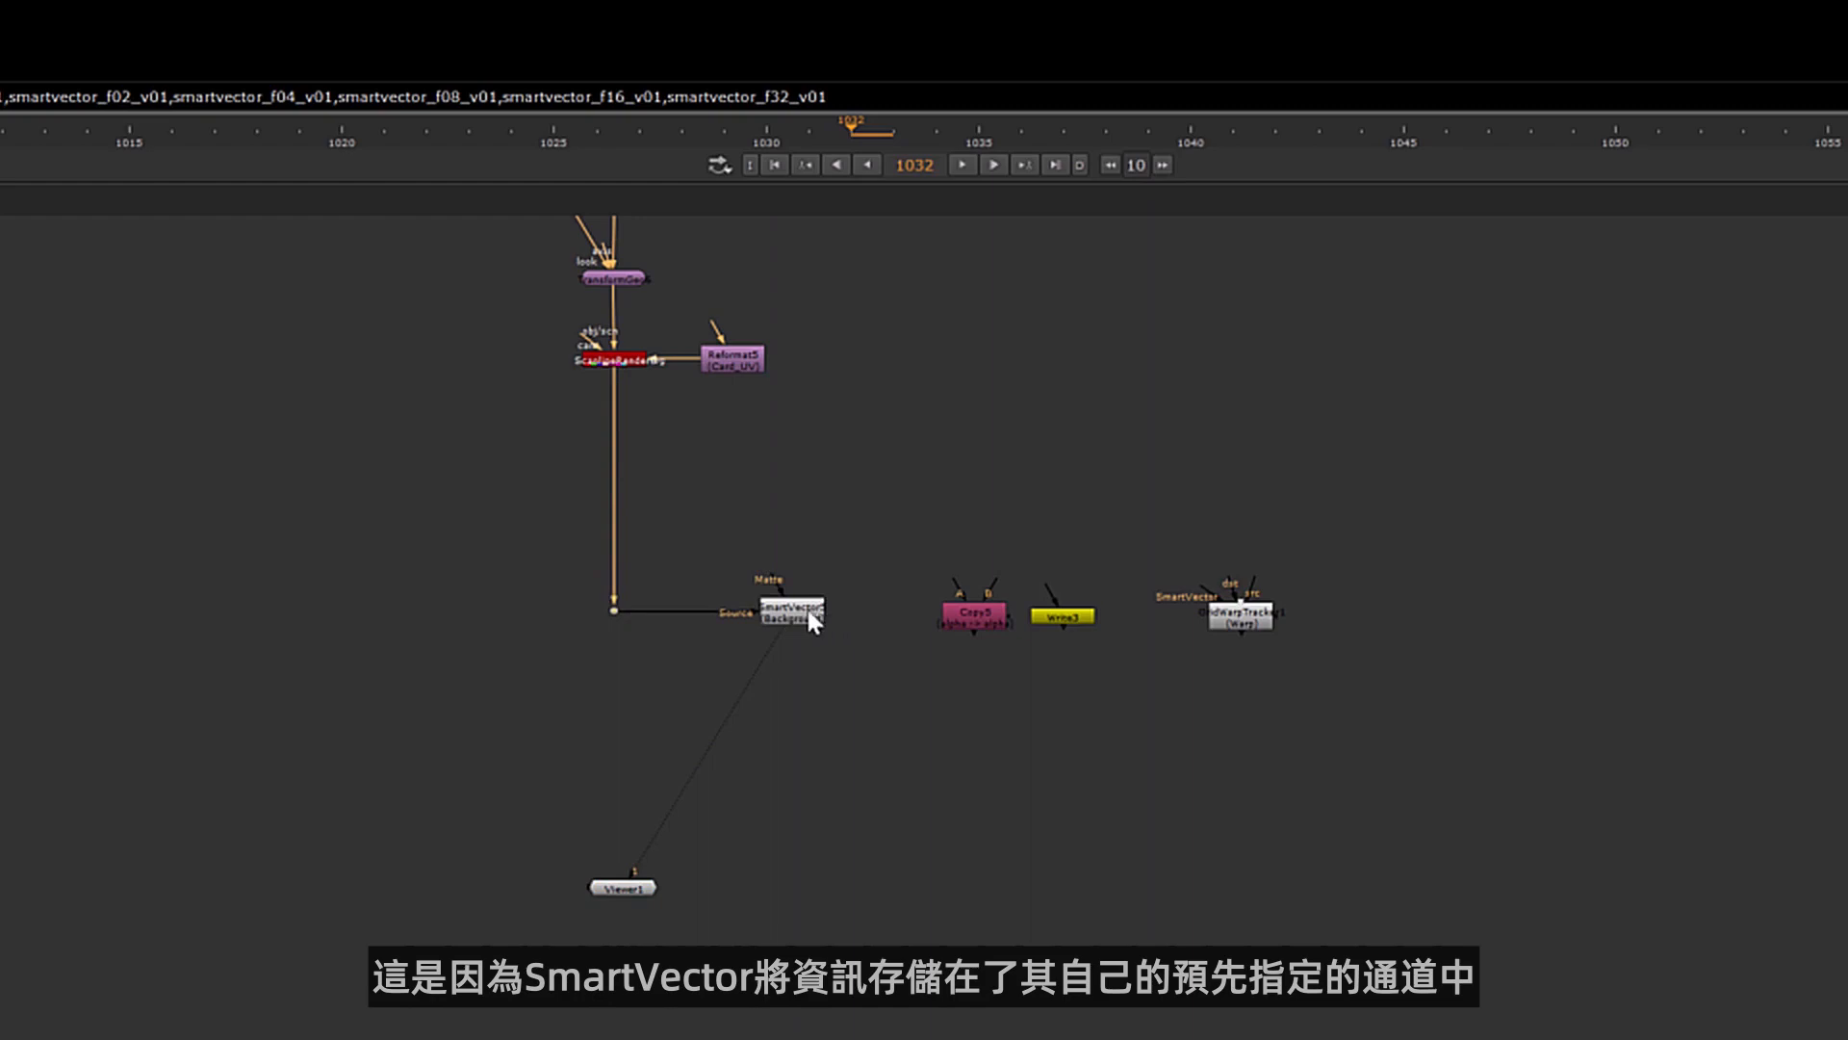
{"action": "left_click_drag", "start_coordinate": [809, 612], "coordinate": [825, 611]}
{"action": "left_click", "coordinate": [997, 510]}
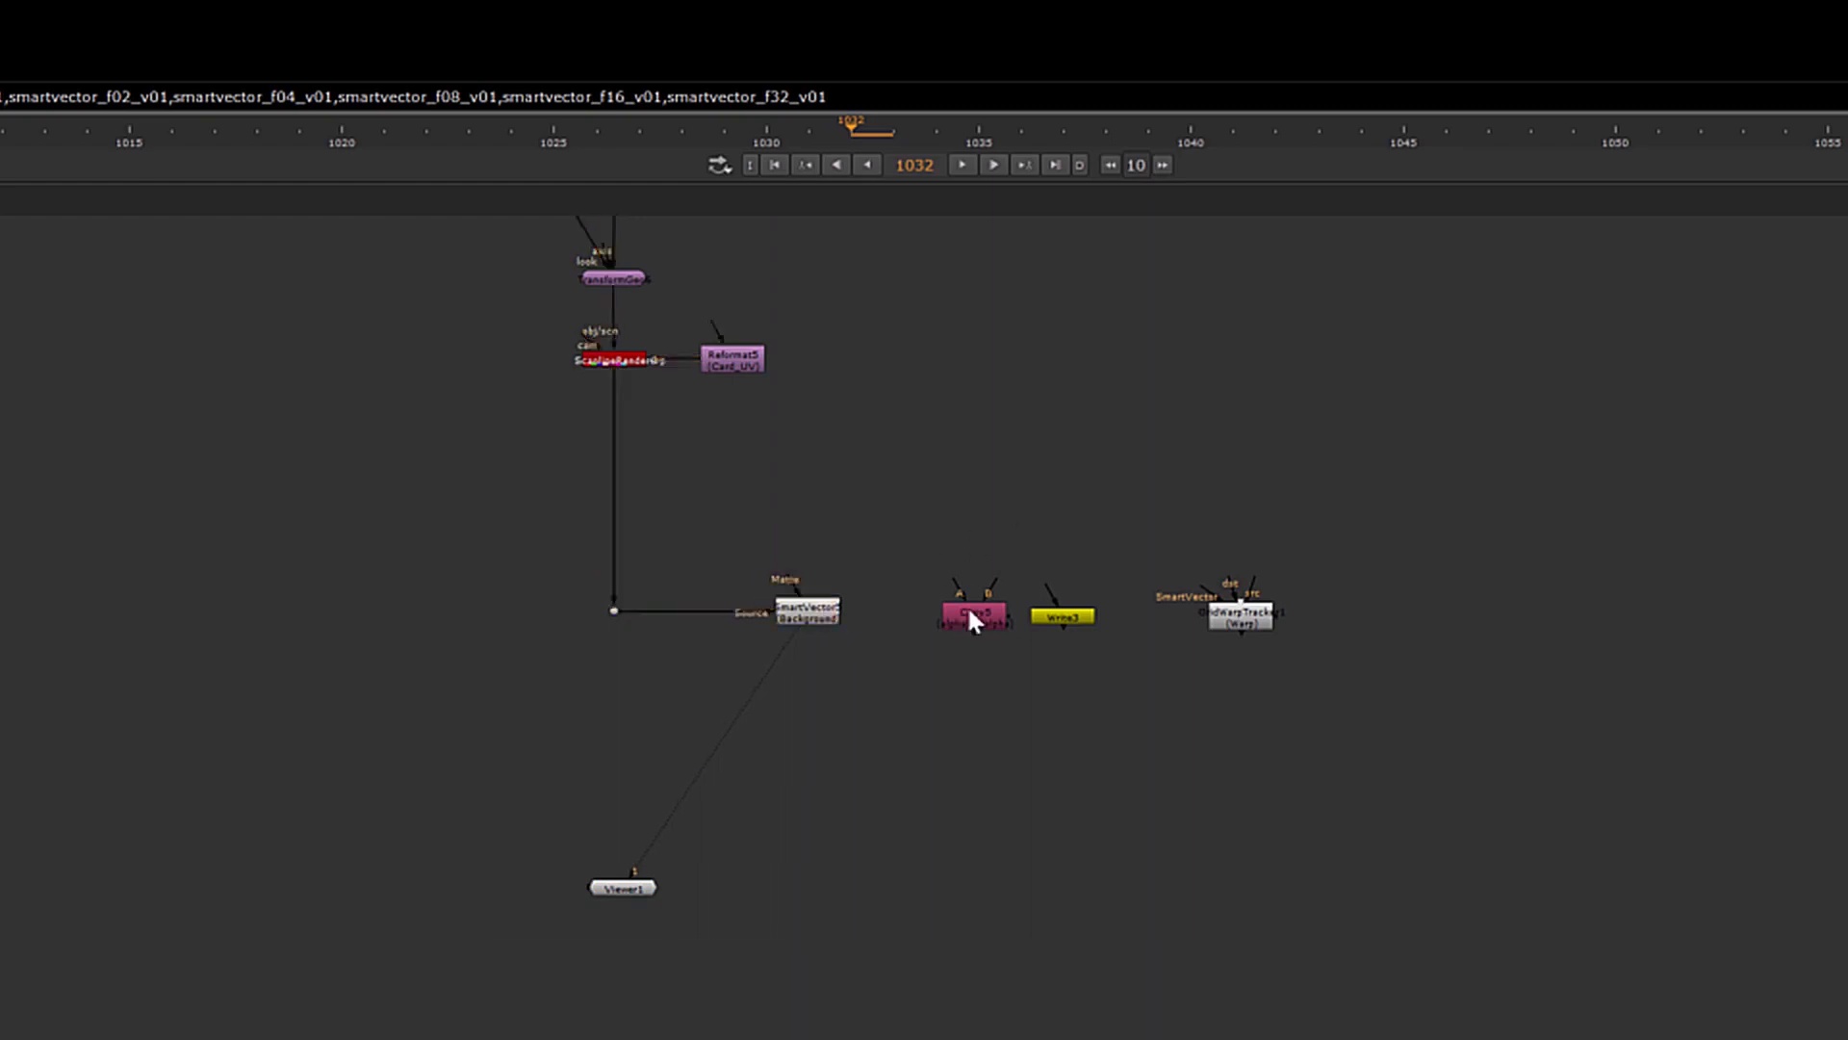
Place the Copy node below the dot, with its B input on the ScanlineRender stream and its A input on SmartVector
{"action": "left_click_drag", "start_coordinate": [969, 613], "coordinate": [604, 778]}
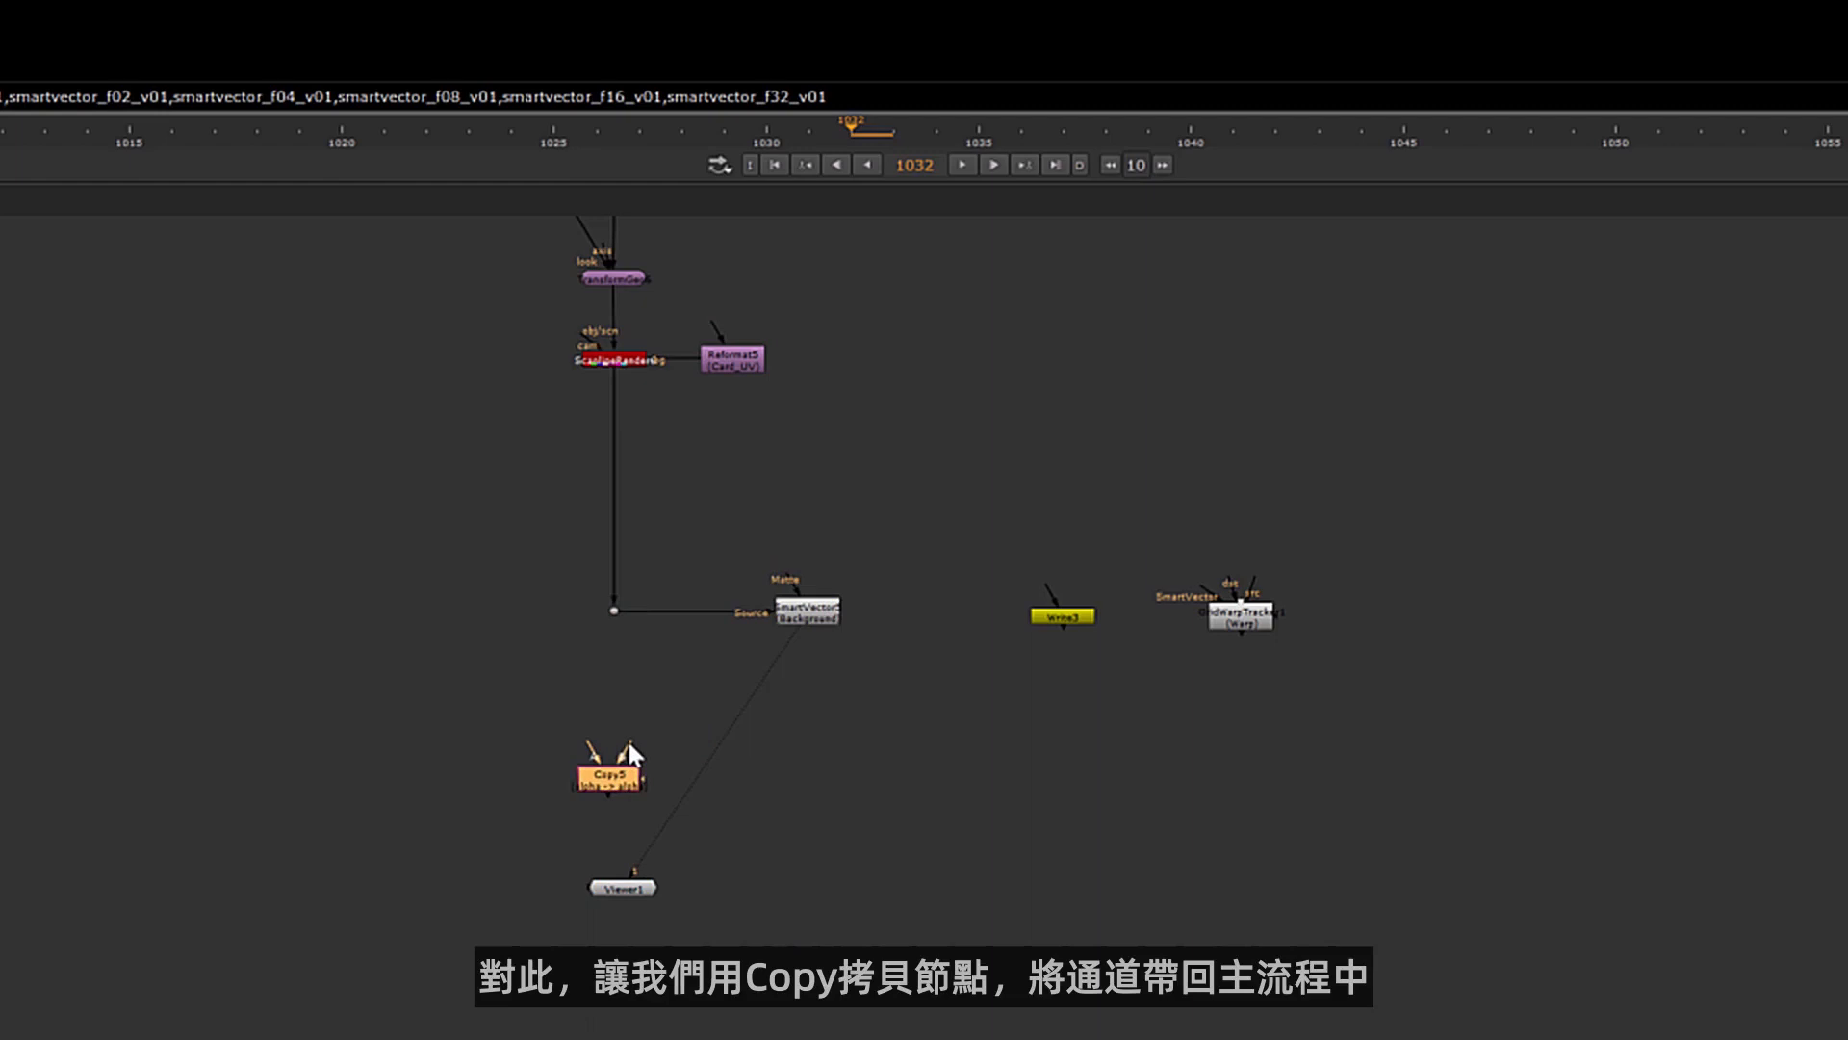
{"action": "left_click_drag", "start_coordinate": [628, 738], "coordinate": [613, 611]}
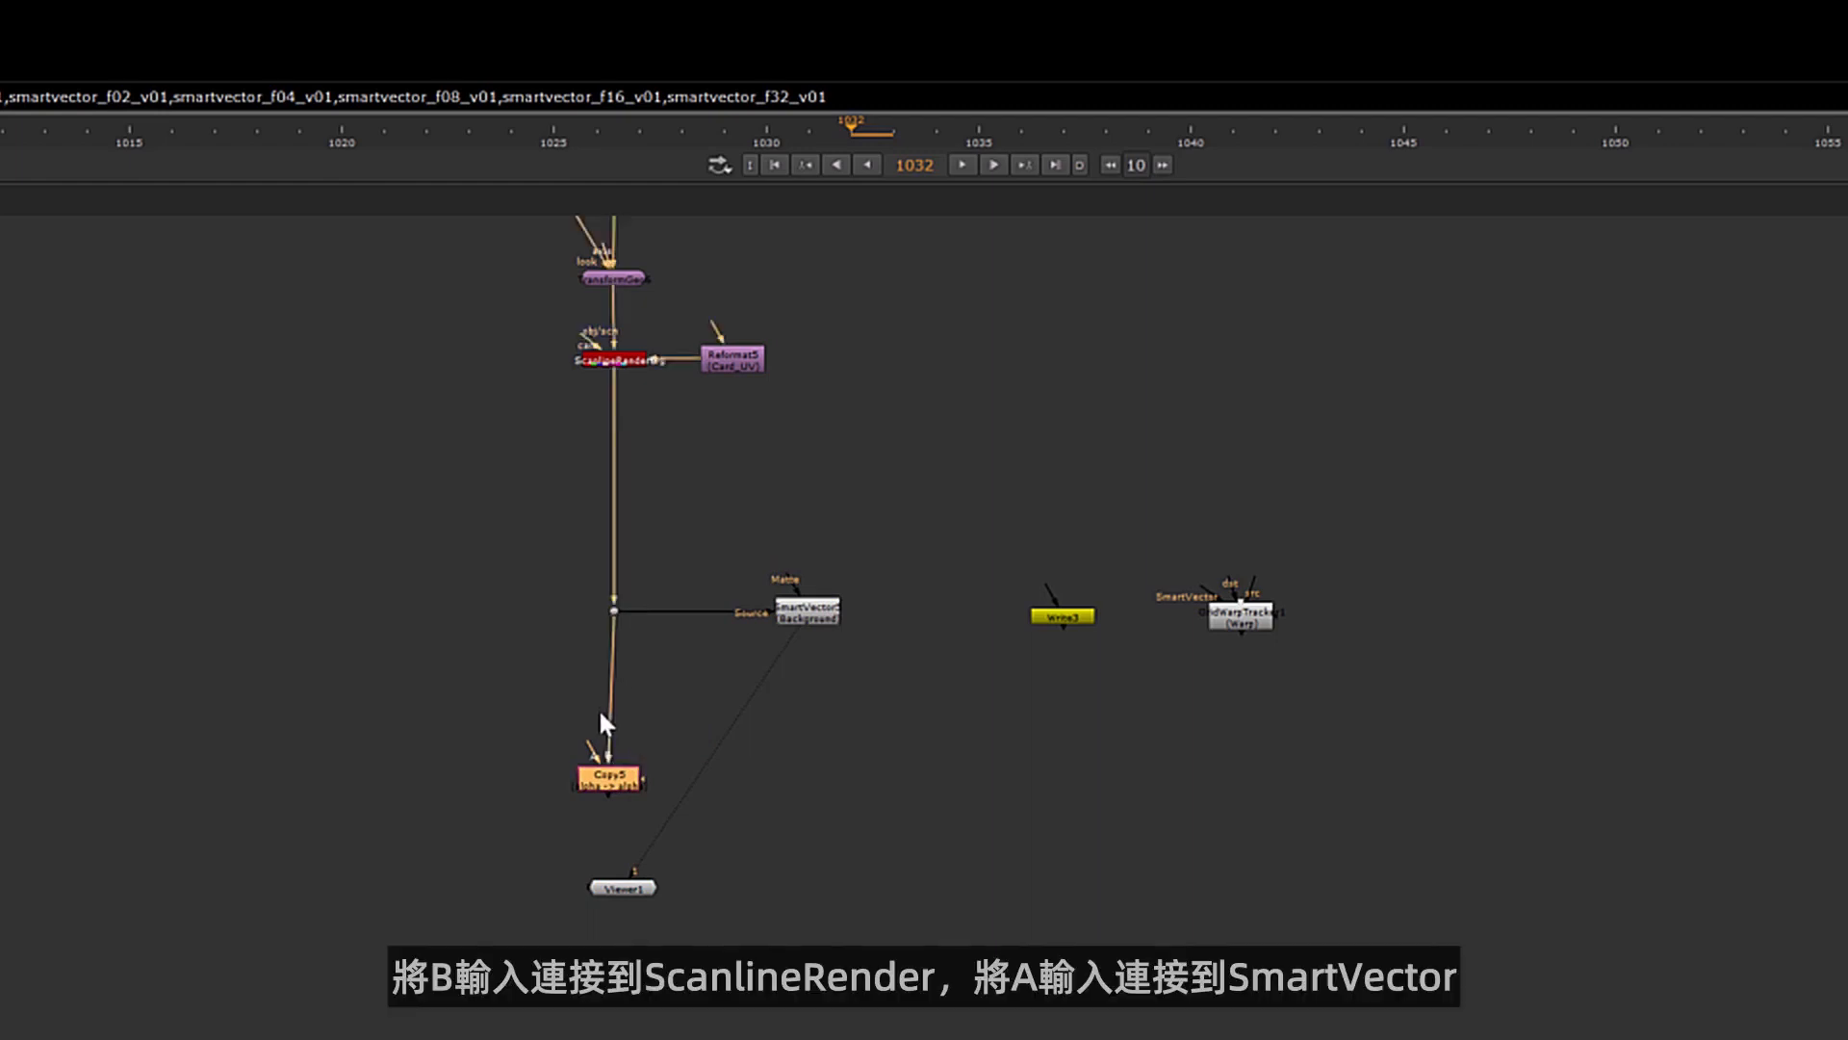
{"action": "left_click_drag", "start_coordinate": [599, 749], "coordinate": [803, 616]}
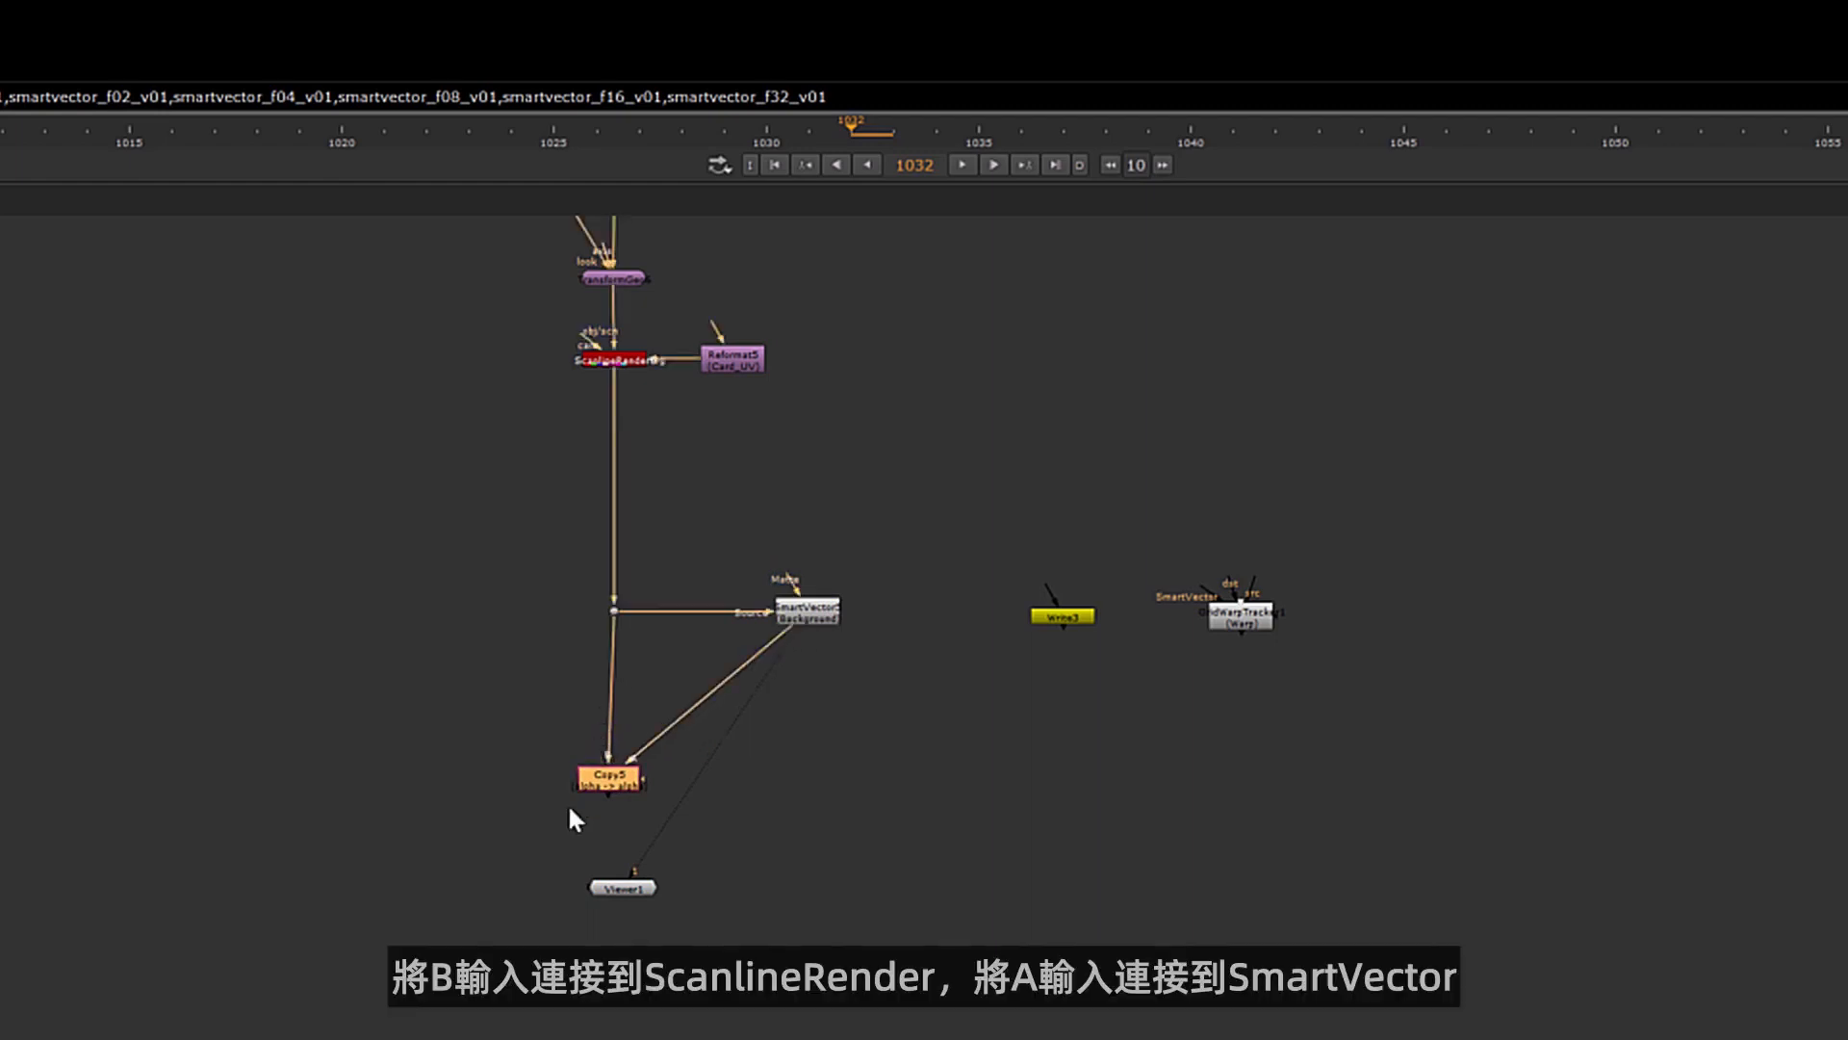
{"action": "left_click_drag", "start_coordinate": [606, 792], "coordinate": [613, 791]}
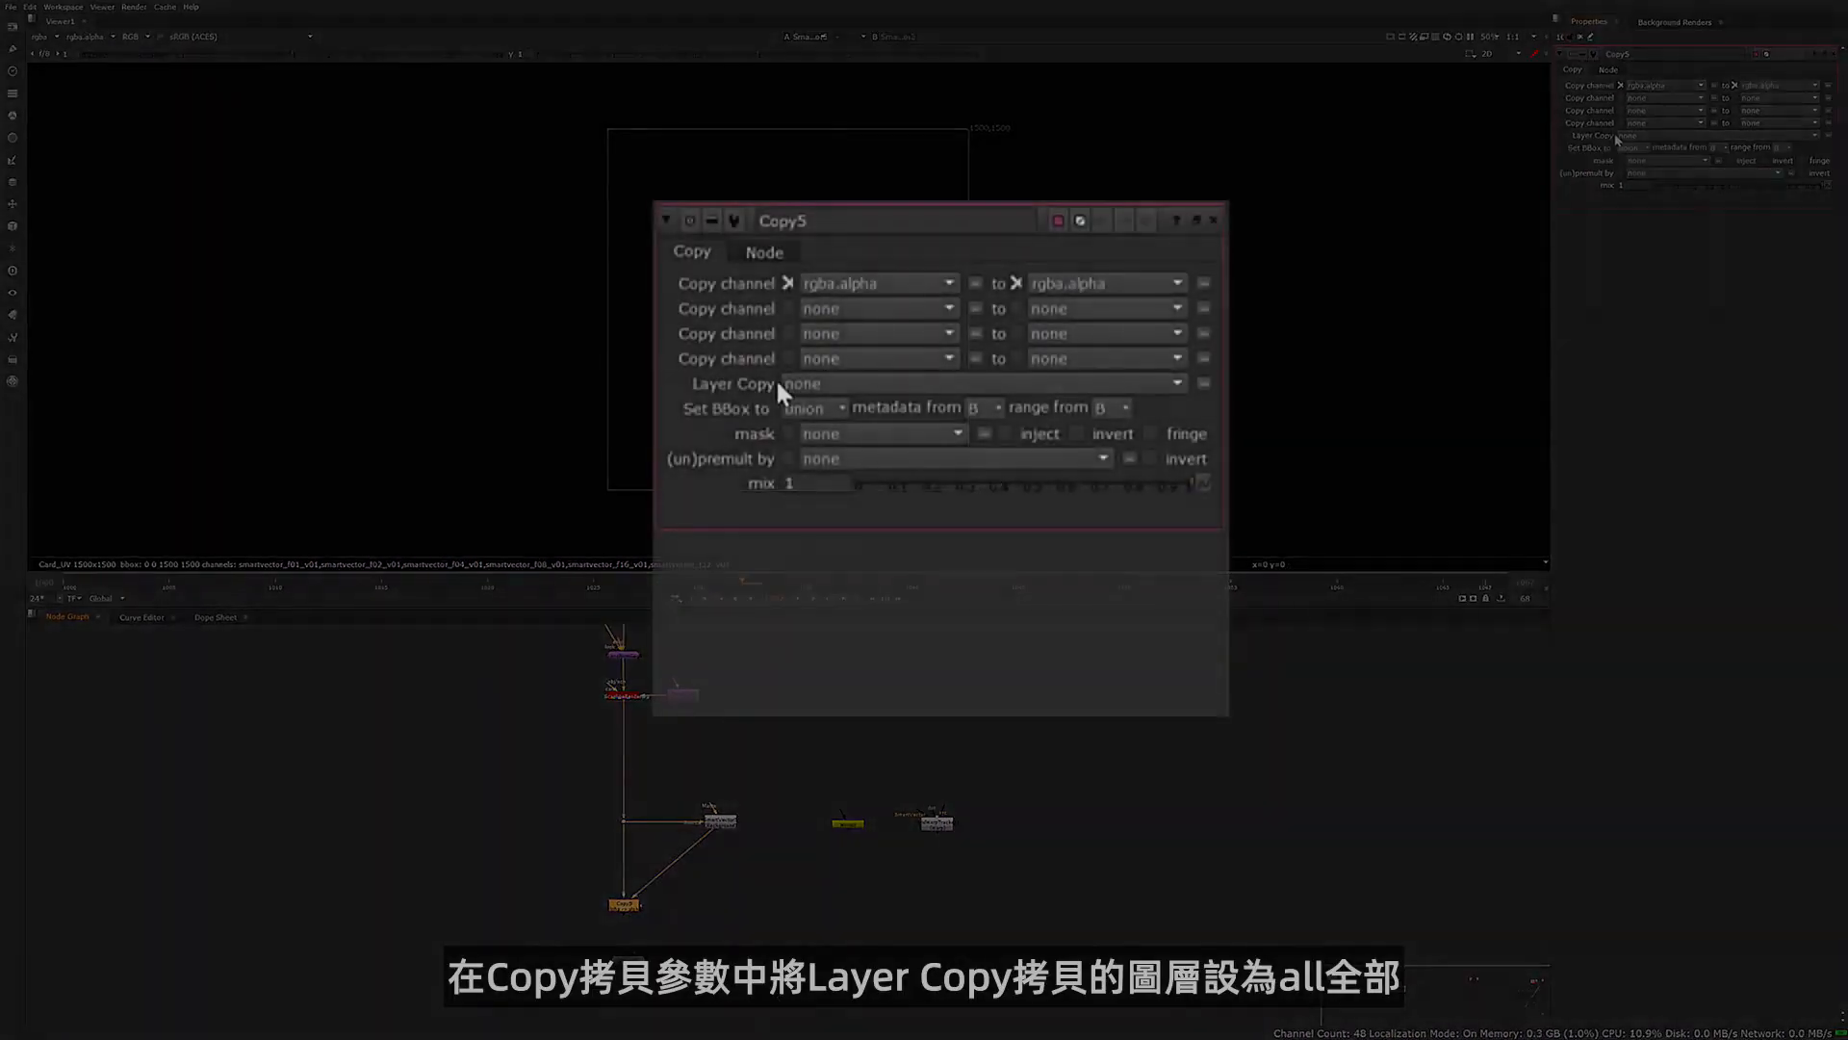
Set the Copy node's Layer Copy to all and disable its rgba.alpha channel copy
{"action": "left_click", "coordinate": [1625, 135]}
{"action": "left_click", "coordinate": [1638, 146]}
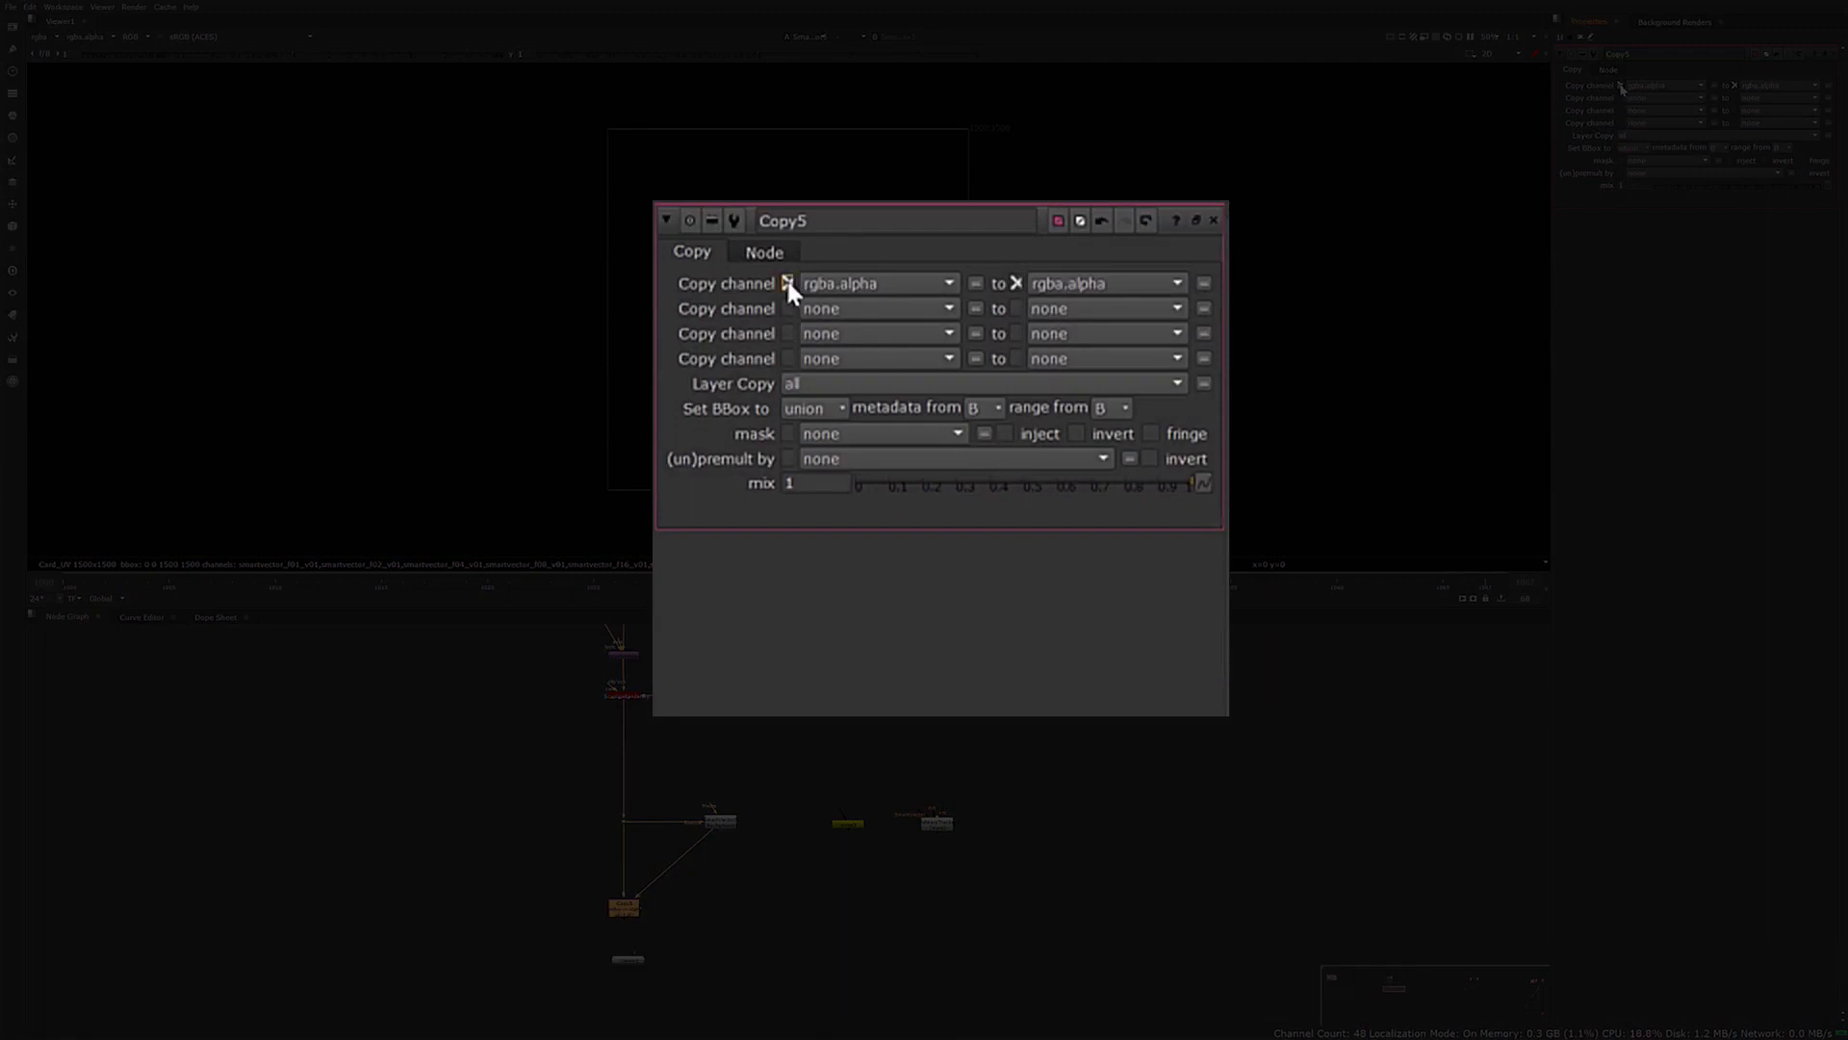
{"action": "left_click", "coordinate": [1620, 84]}
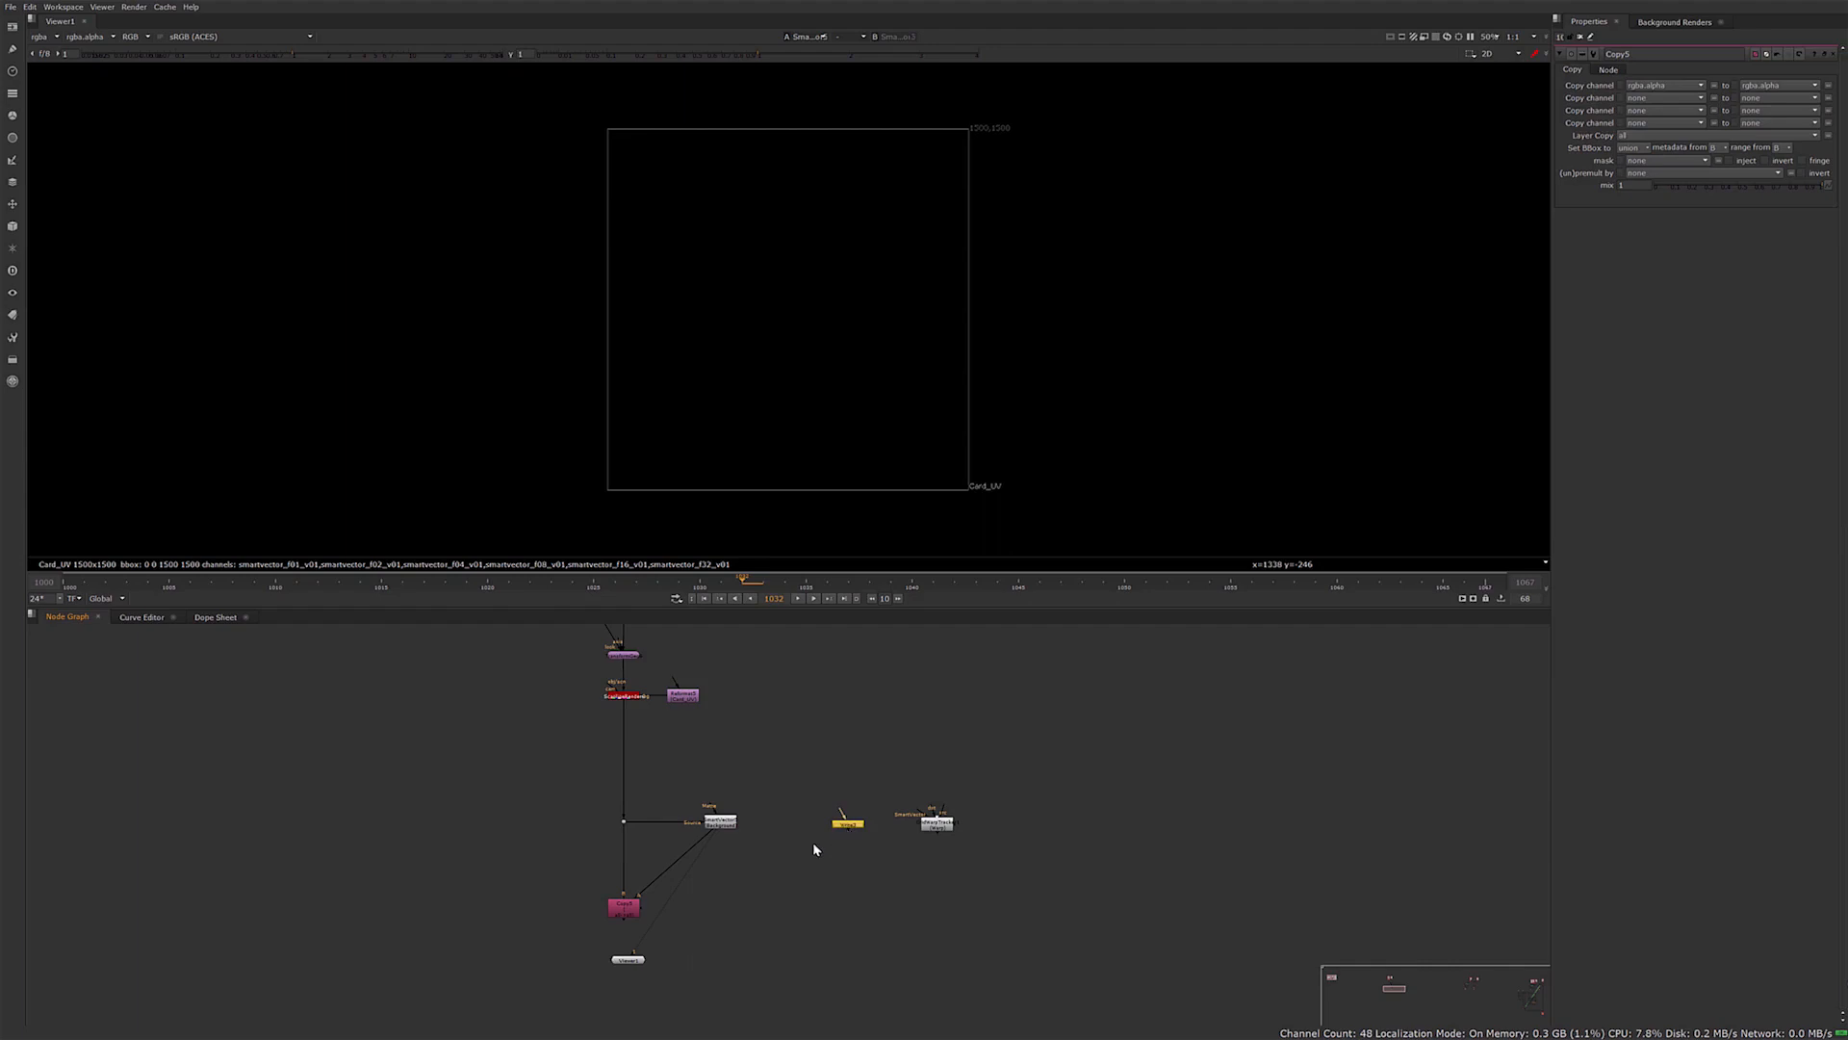
Attach the Write node below the Copy node and set its channels to all
{"action": "left_click_drag", "start_coordinate": [847, 824], "coordinate": [625, 948]}
{"action": "double_click", "coordinate": [625, 944]}
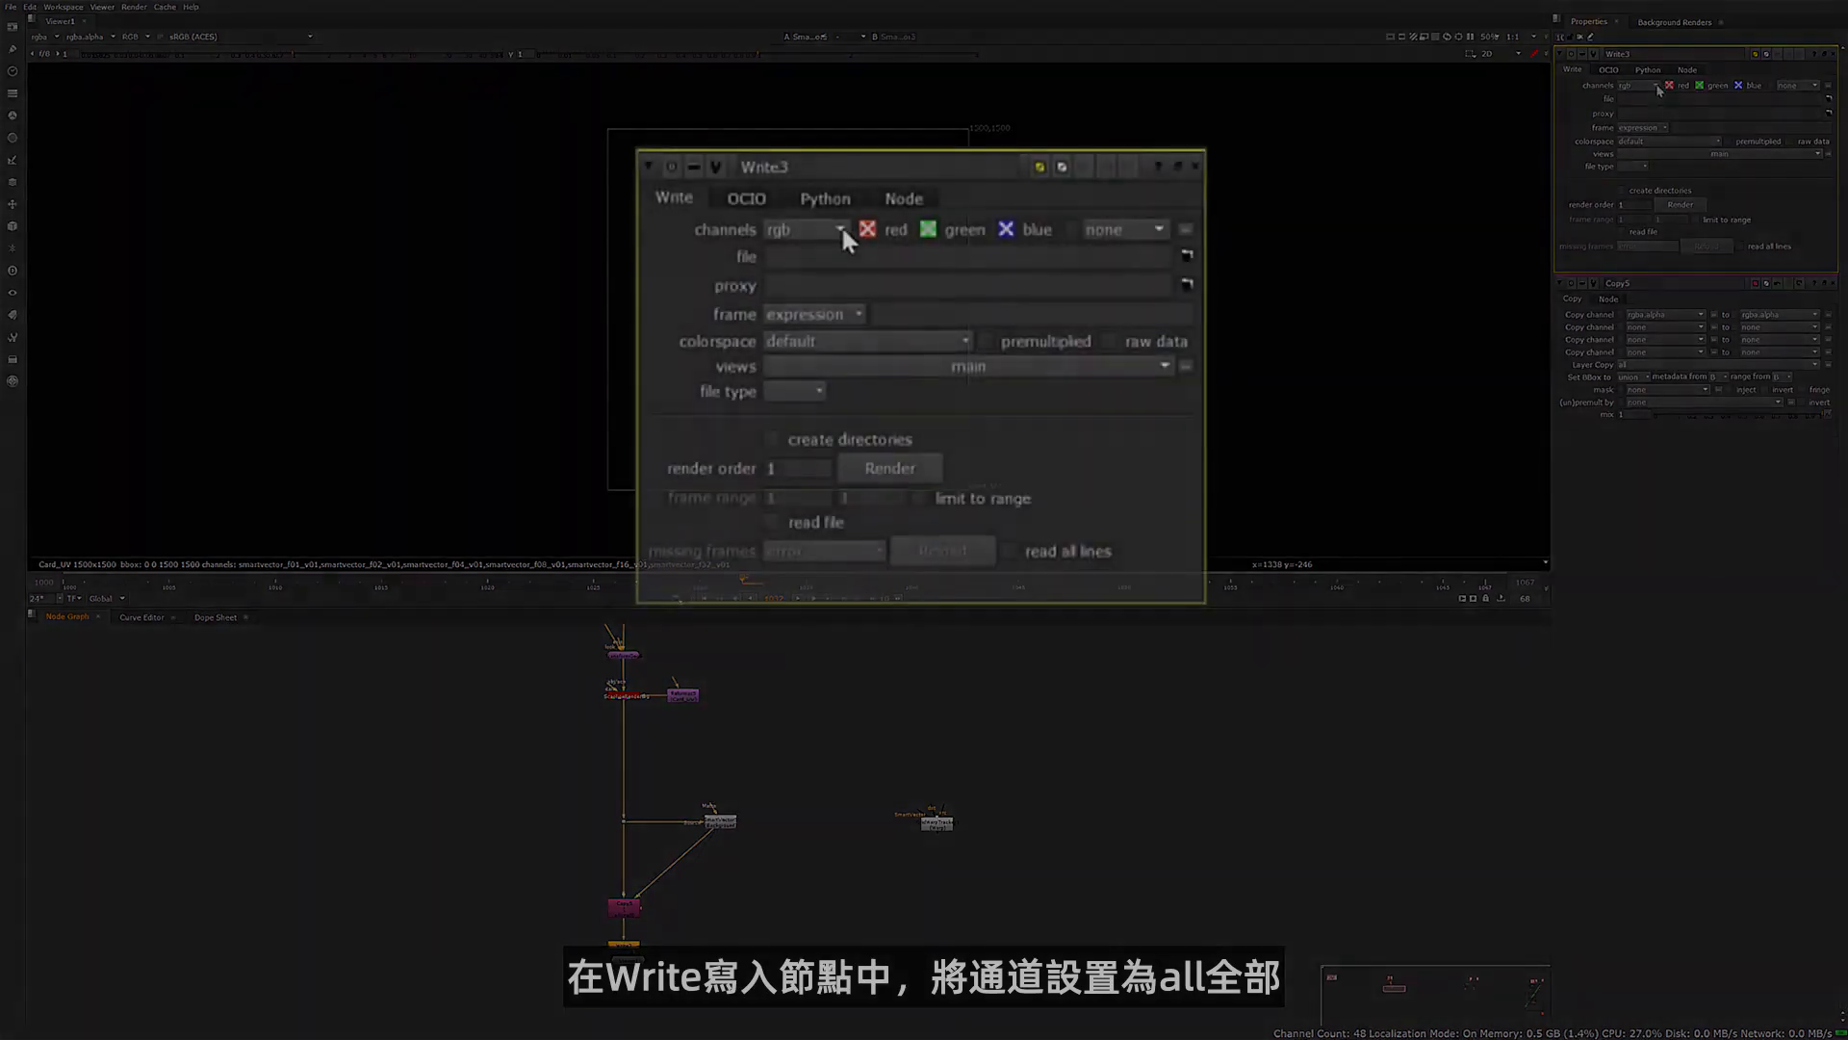
{"action": "left_click", "coordinate": [1658, 89]}
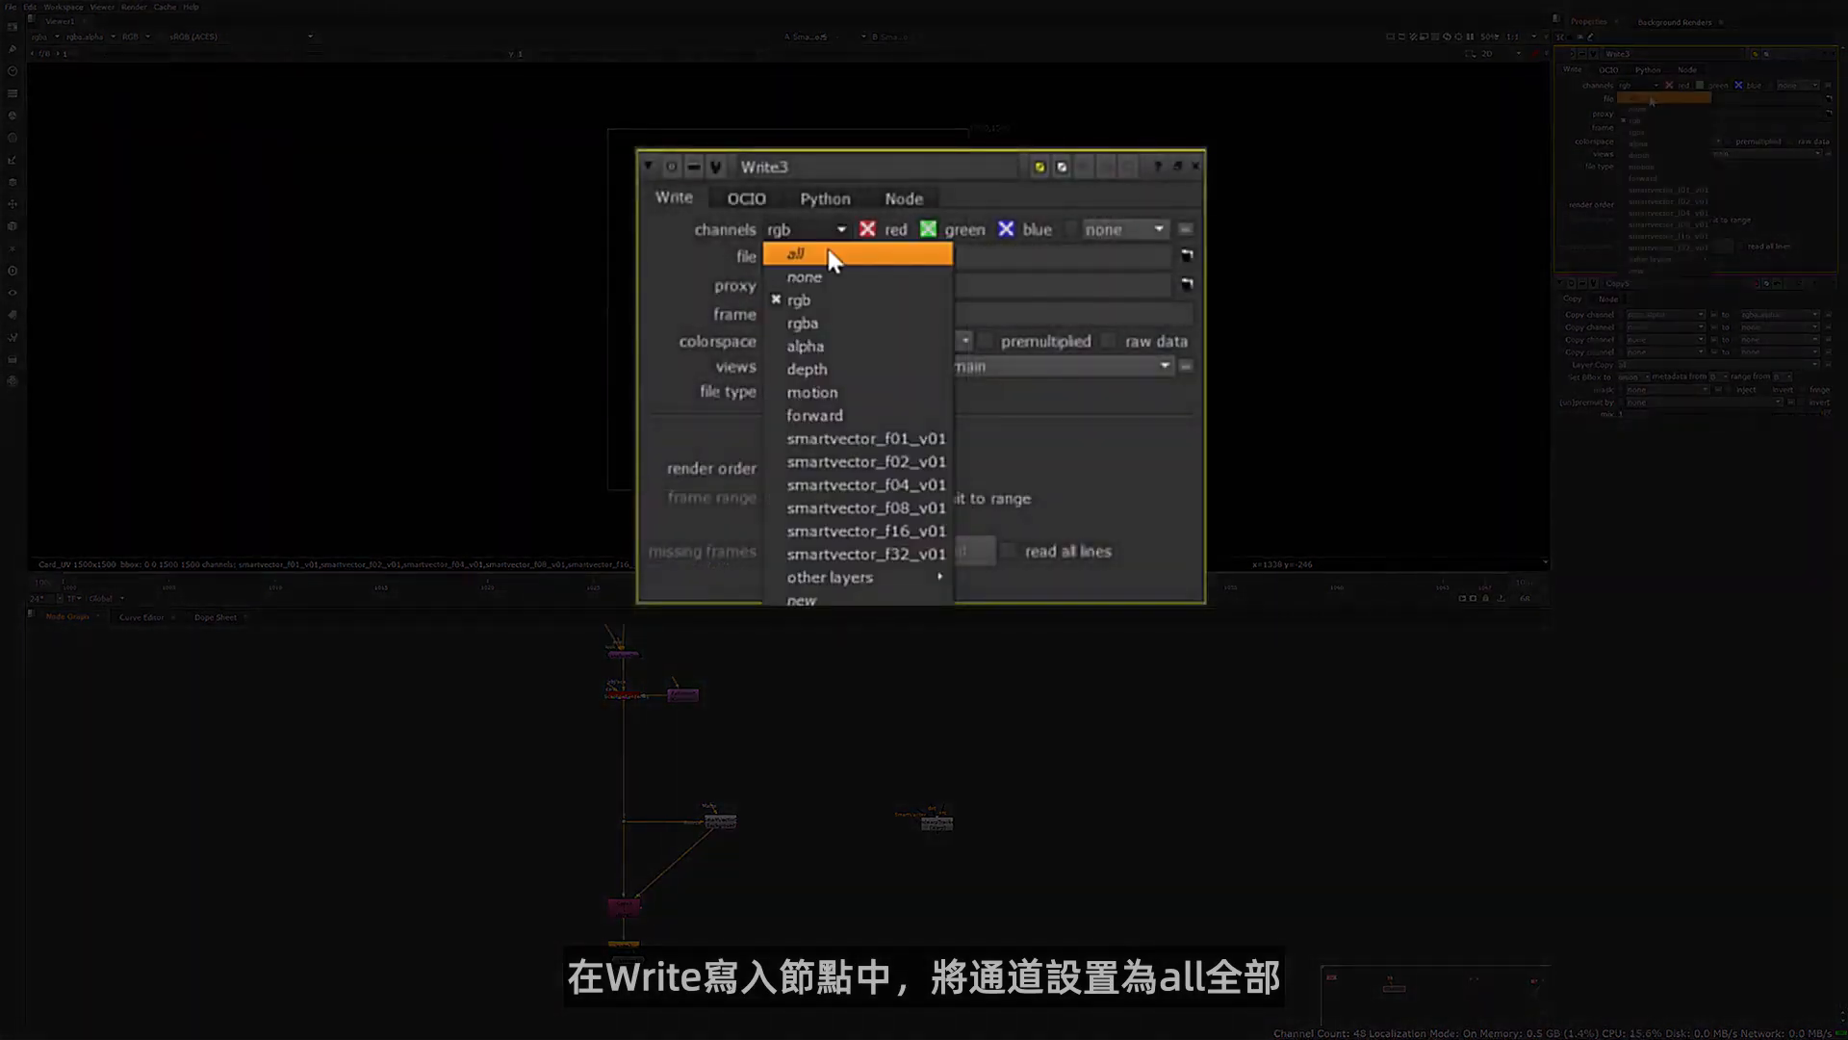
{"action": "left_click", "coordinate": [1650, 95]}
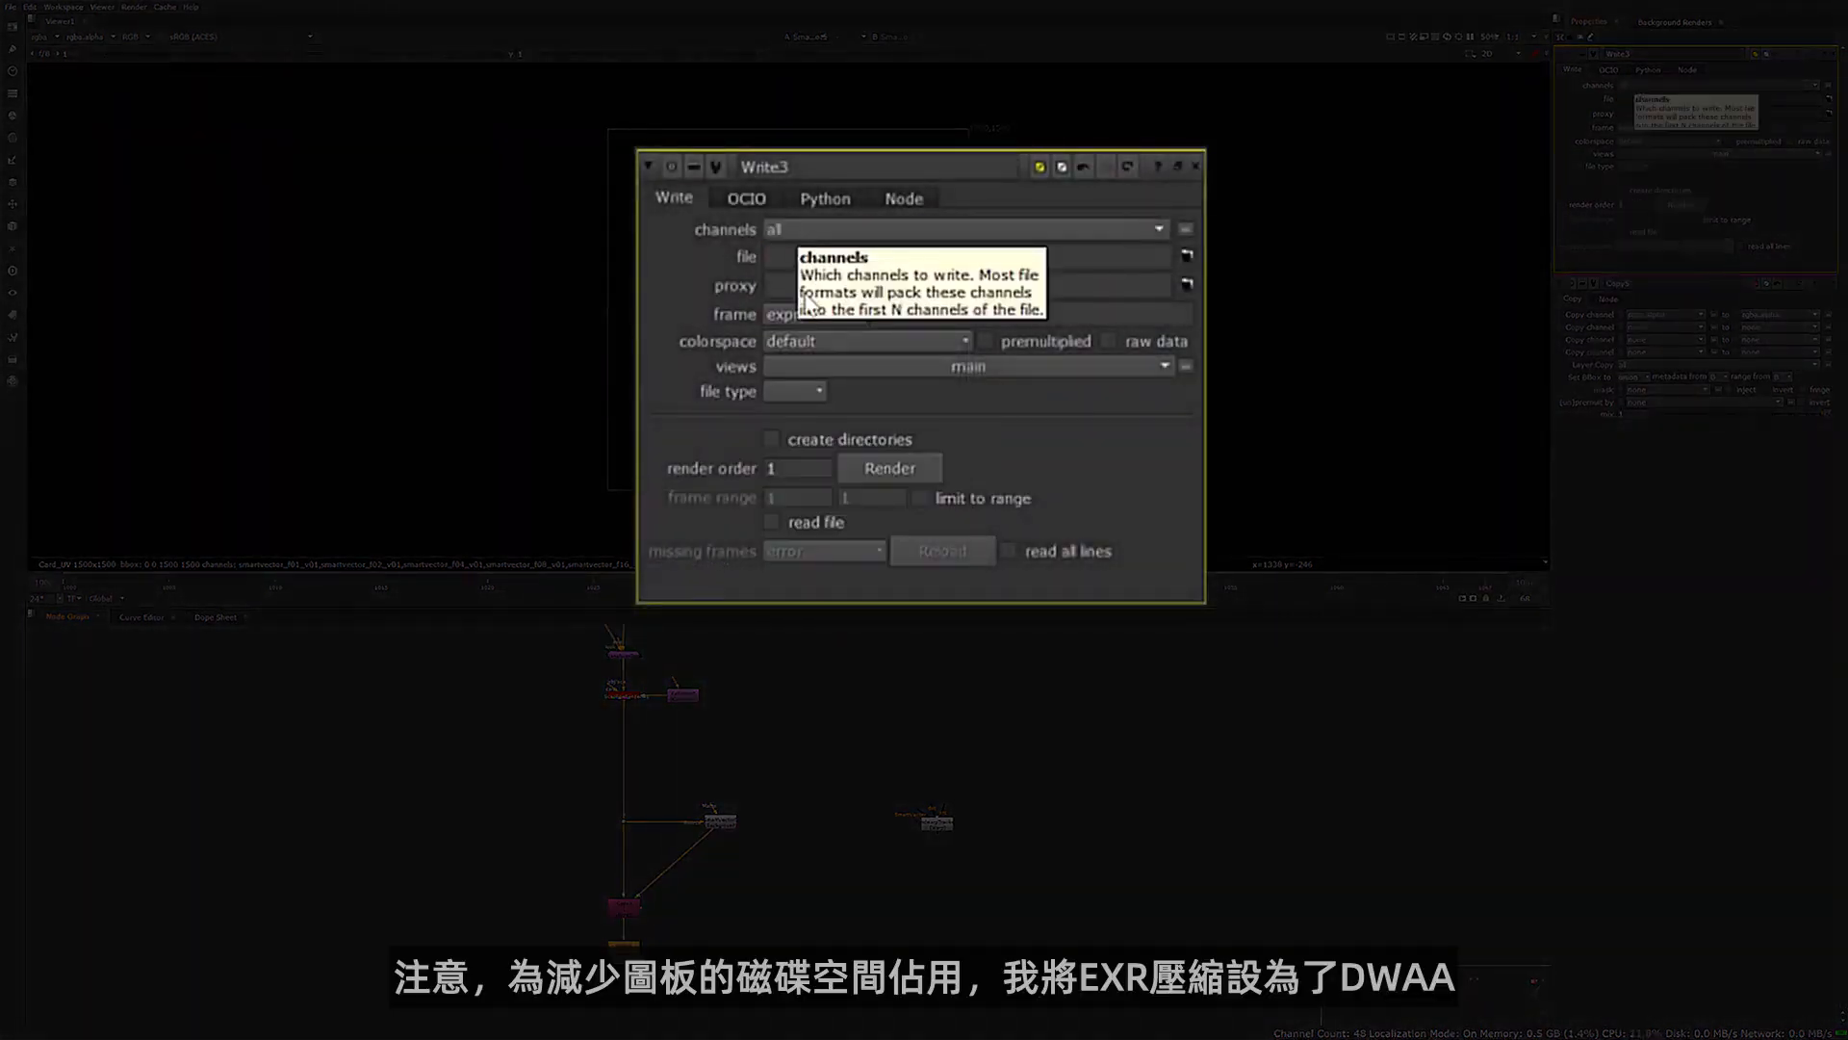
Set the Write node's file type to exr with DWAA compression
{"action": "left_click", "coordinate": [1633, 167]}
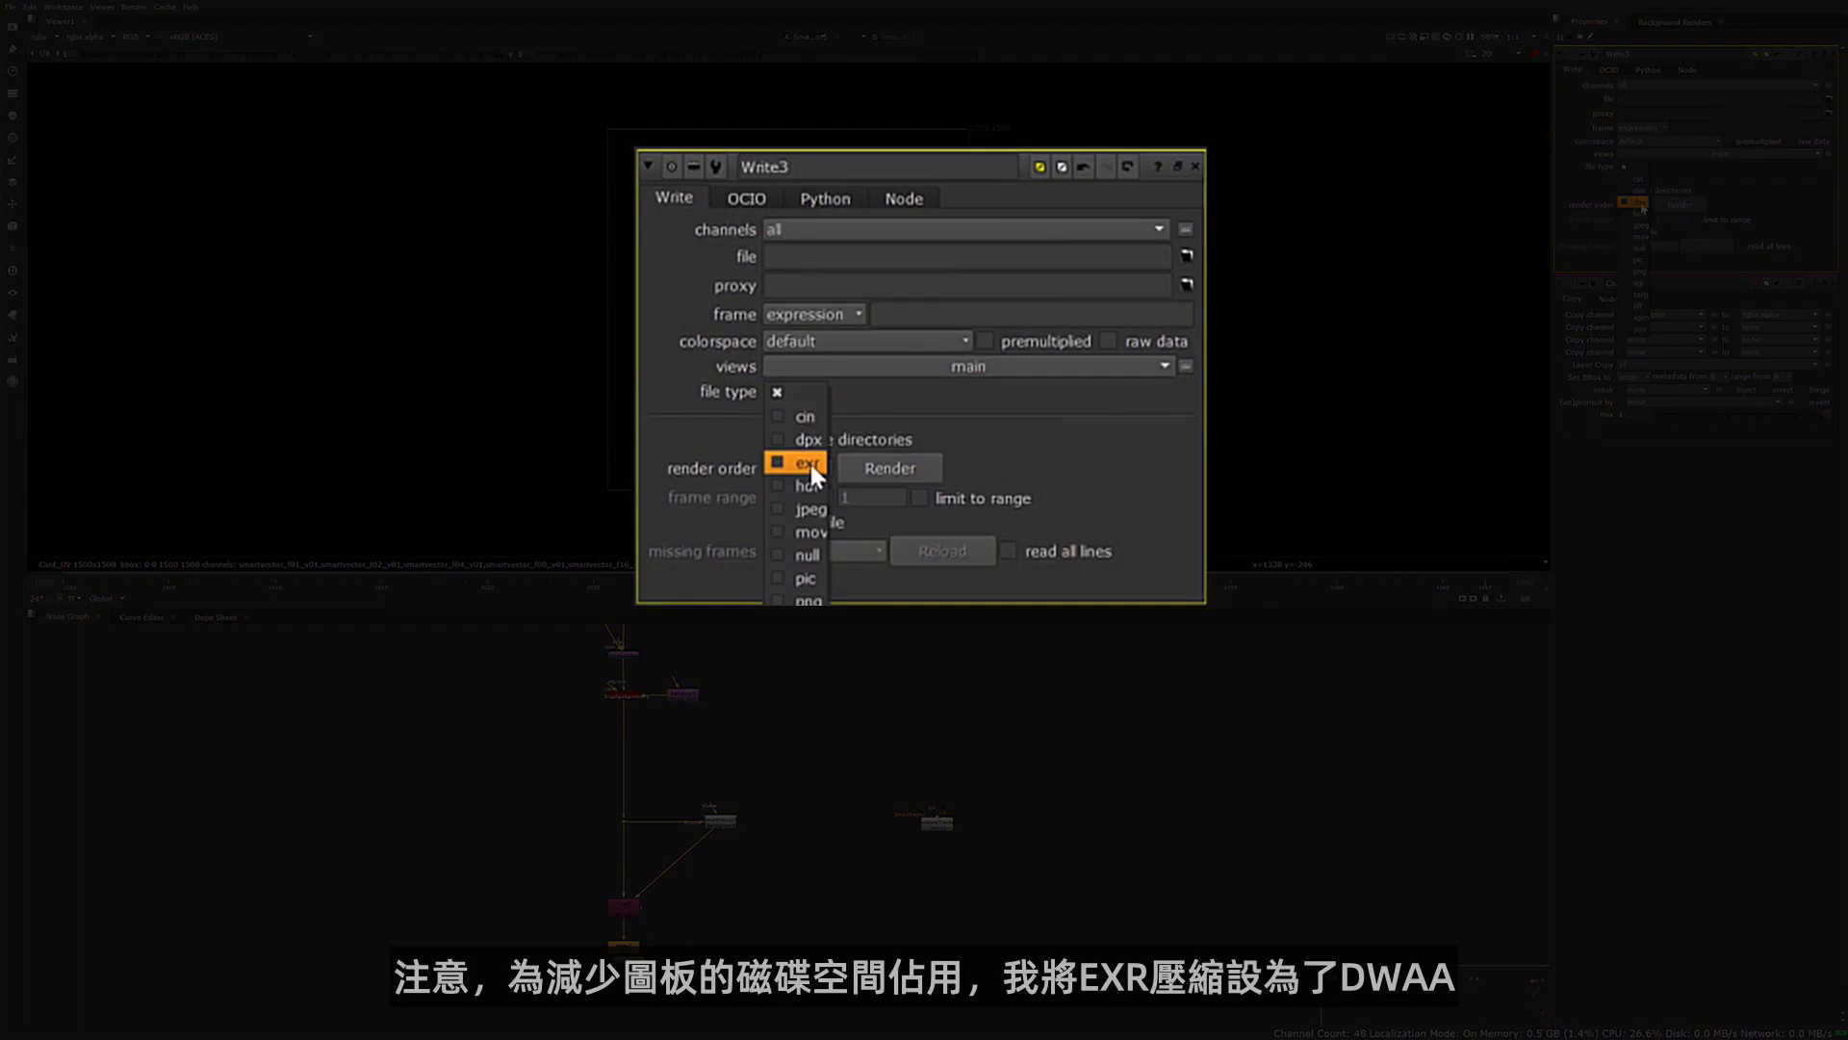
{"action": "left_click", "coordinate": [1639, 203]}
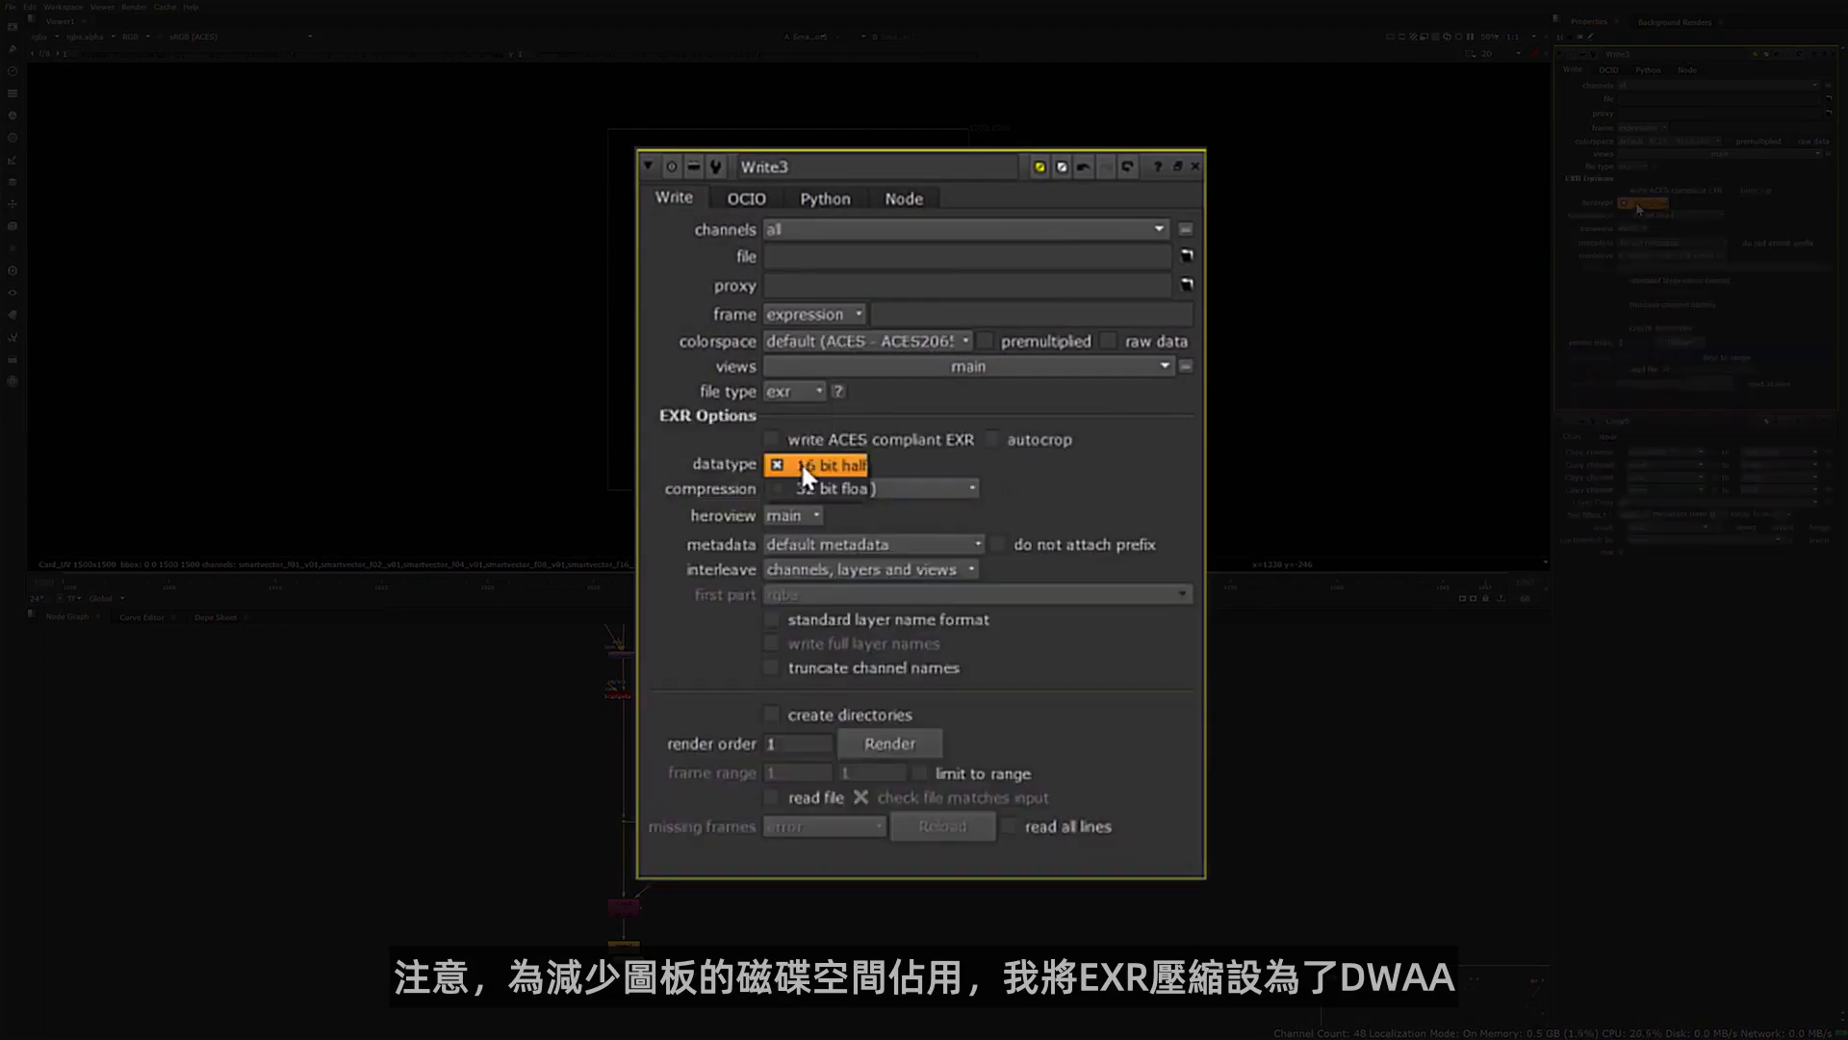
{"action": "left_click", "coordinate": [1640, 216]}
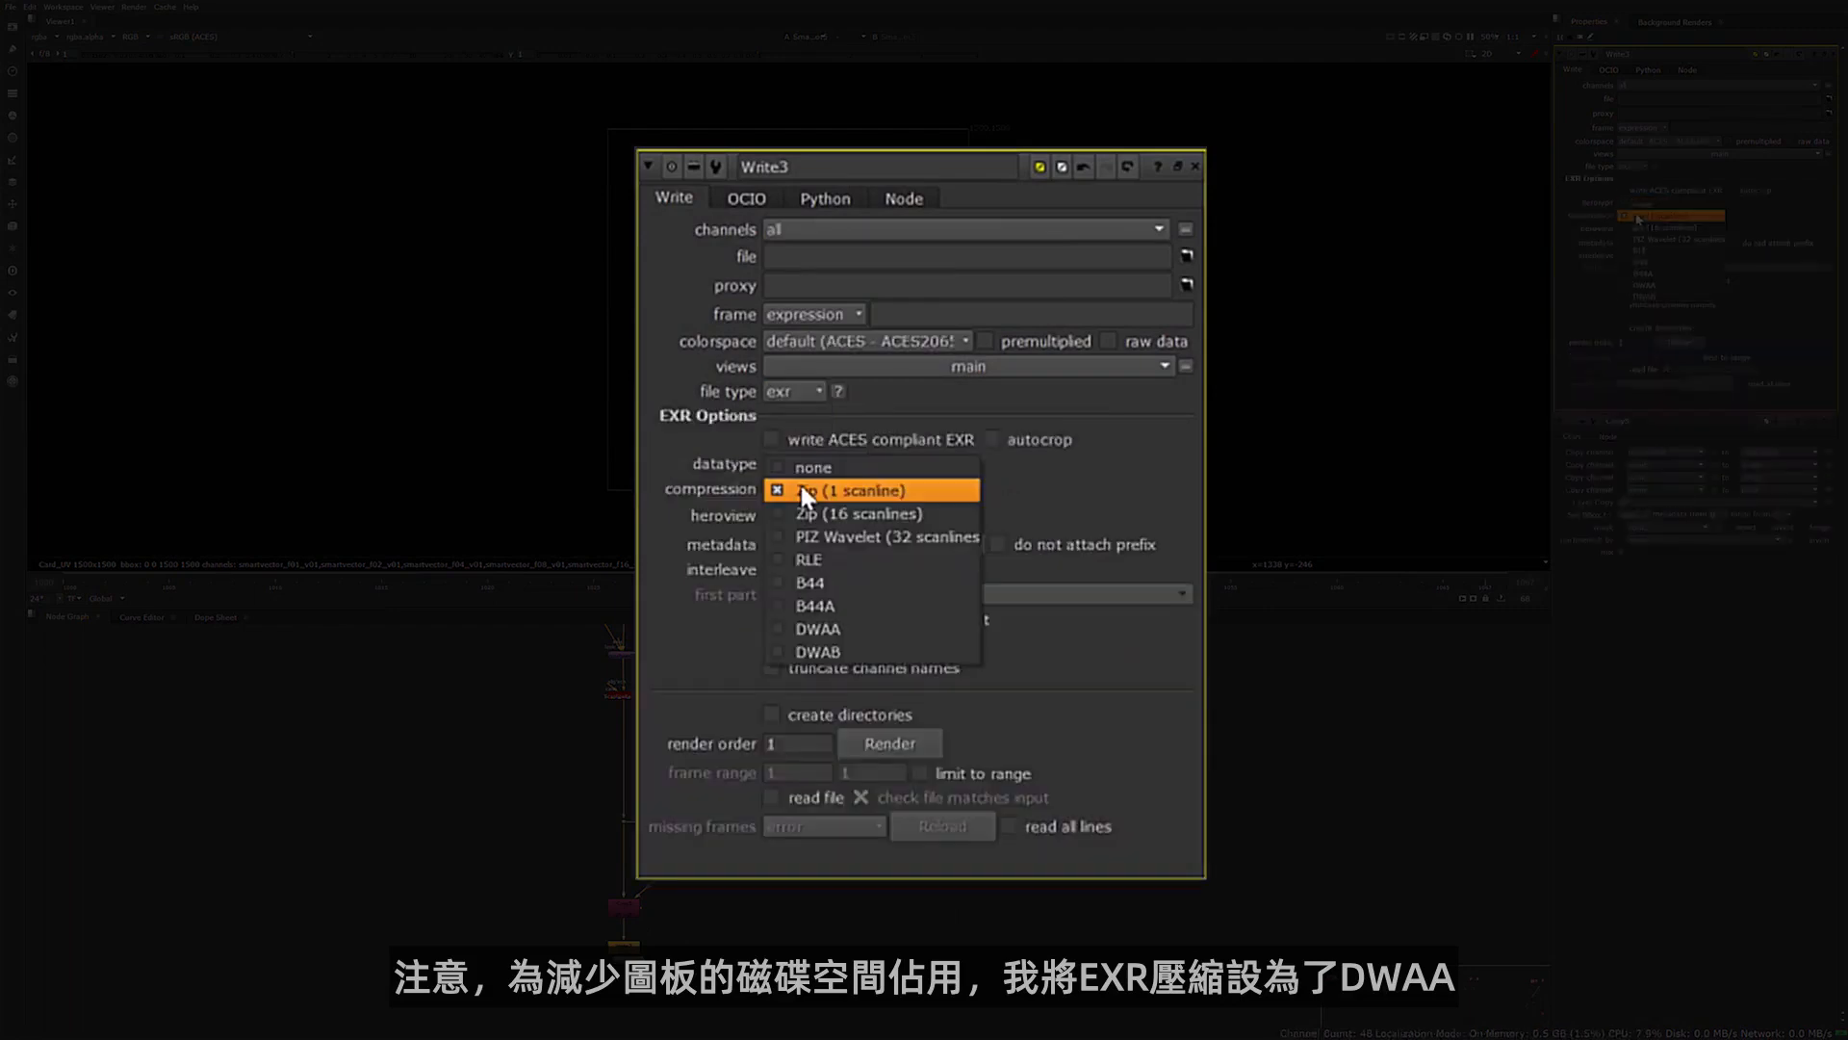
{"action": "left_click", "coordinate": [826, 629]}
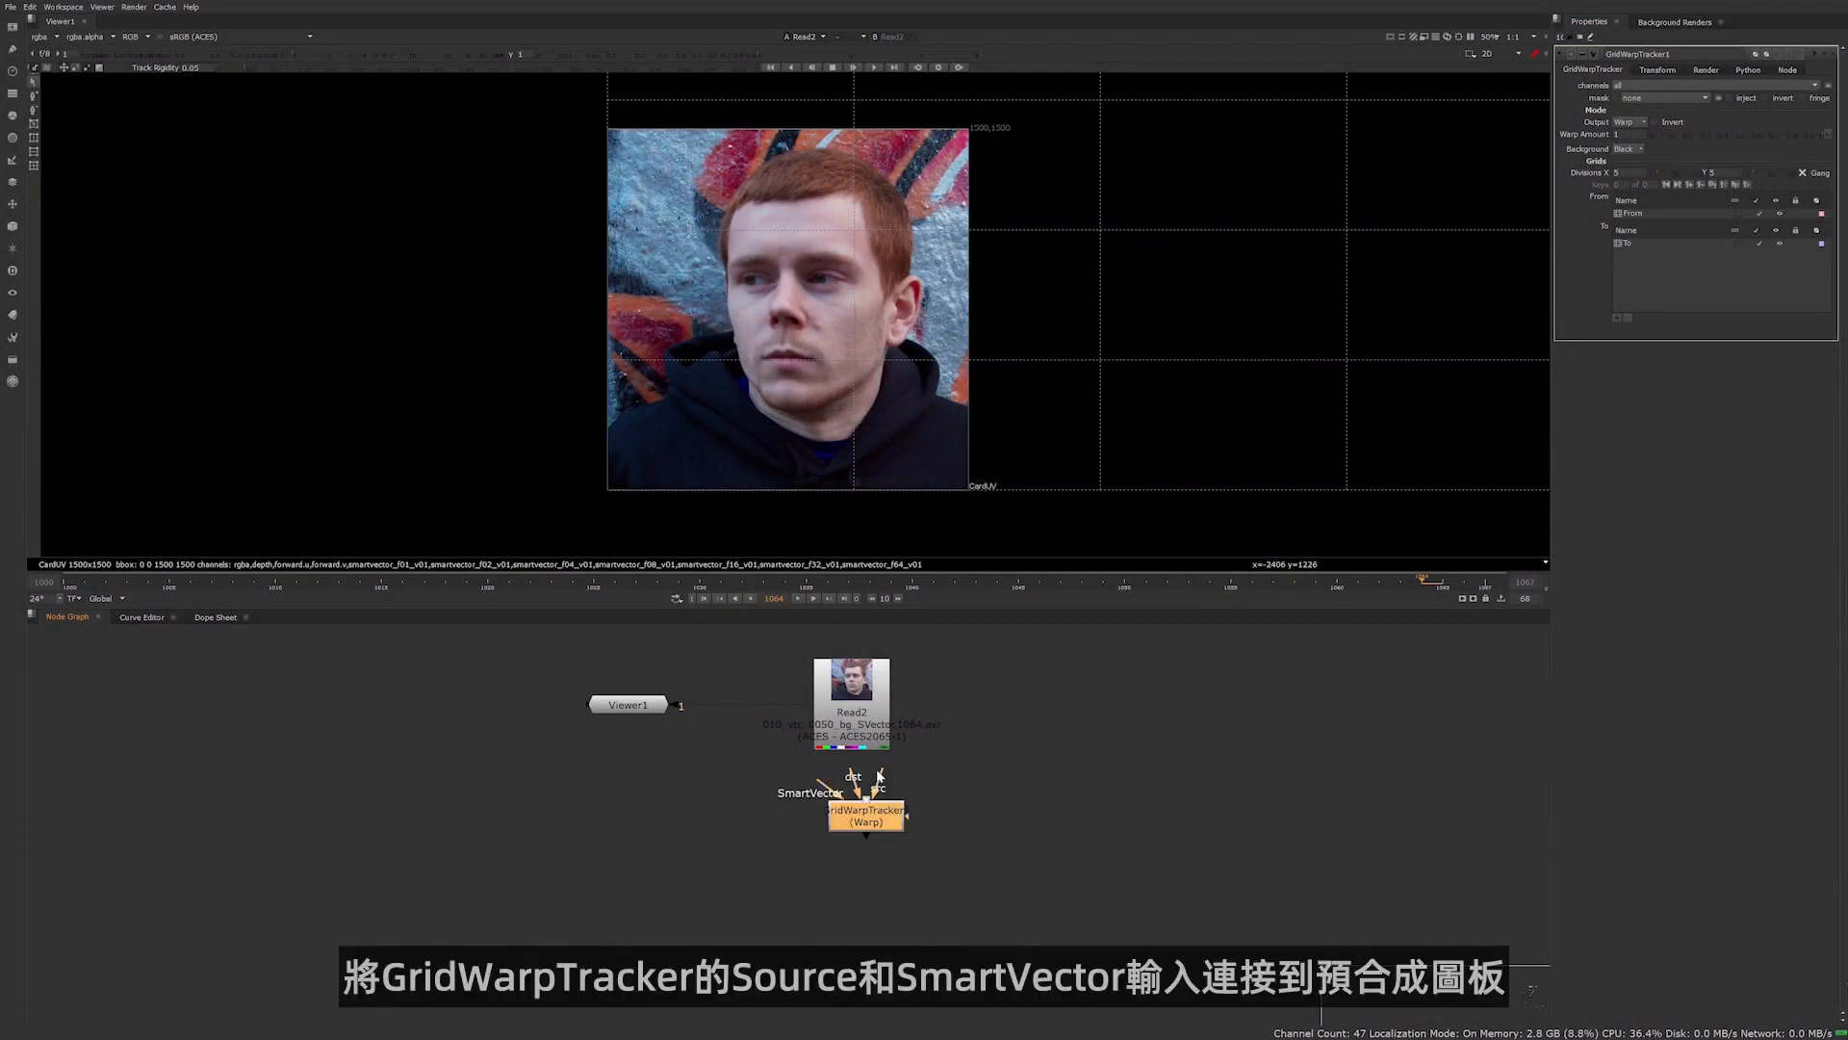
Connect the GridWarpTracker's source and SmartVector inputs to the Read2 plate, place it below and view its output
{"action": "left_click_drag", "start_coordinate": [877, 772], "coordinate": [836, 735]}
{"action": "left_click_drag", "start_coordinate": [864, 819], "coordinate": [851, 880]}
{"action": "key", "text": "1"}
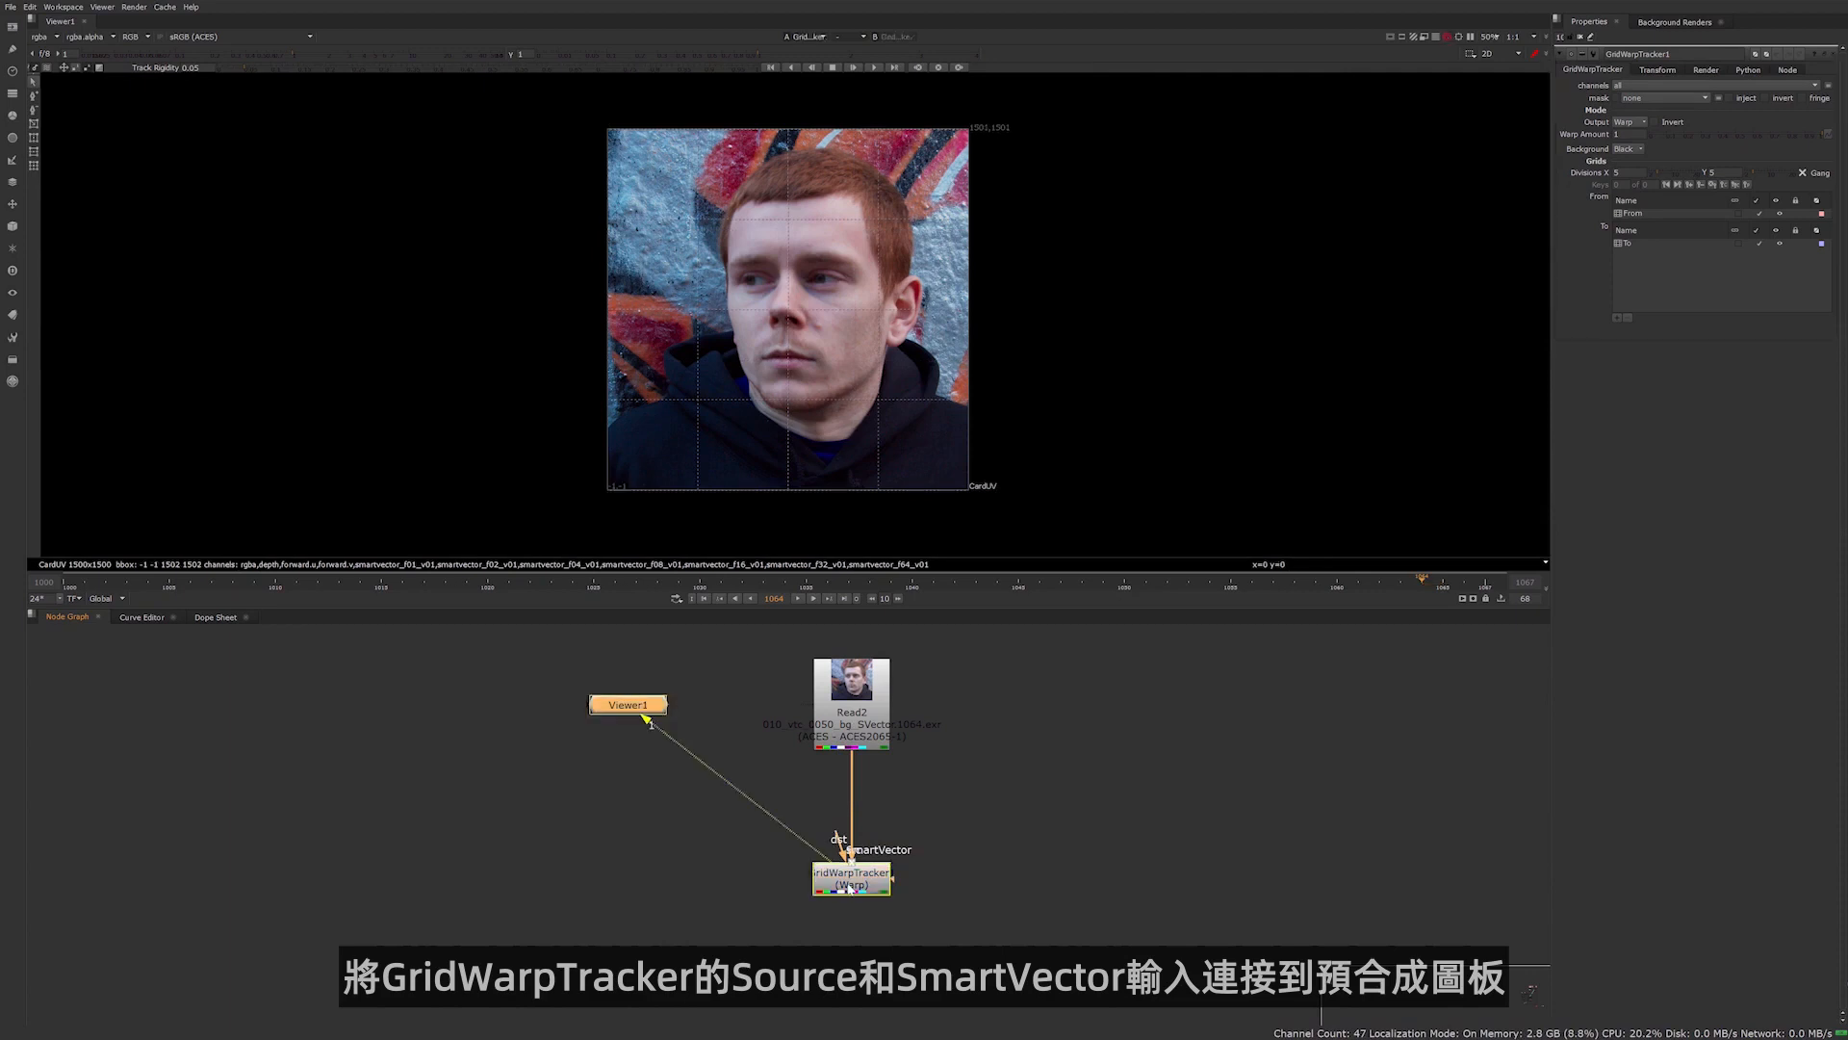
View the Read2 plate, check the head at several points of the shot and go to frame 1035
{"action": "left_click", "coordinate": [854, 734]}
{"action": "key", "text": "1"}
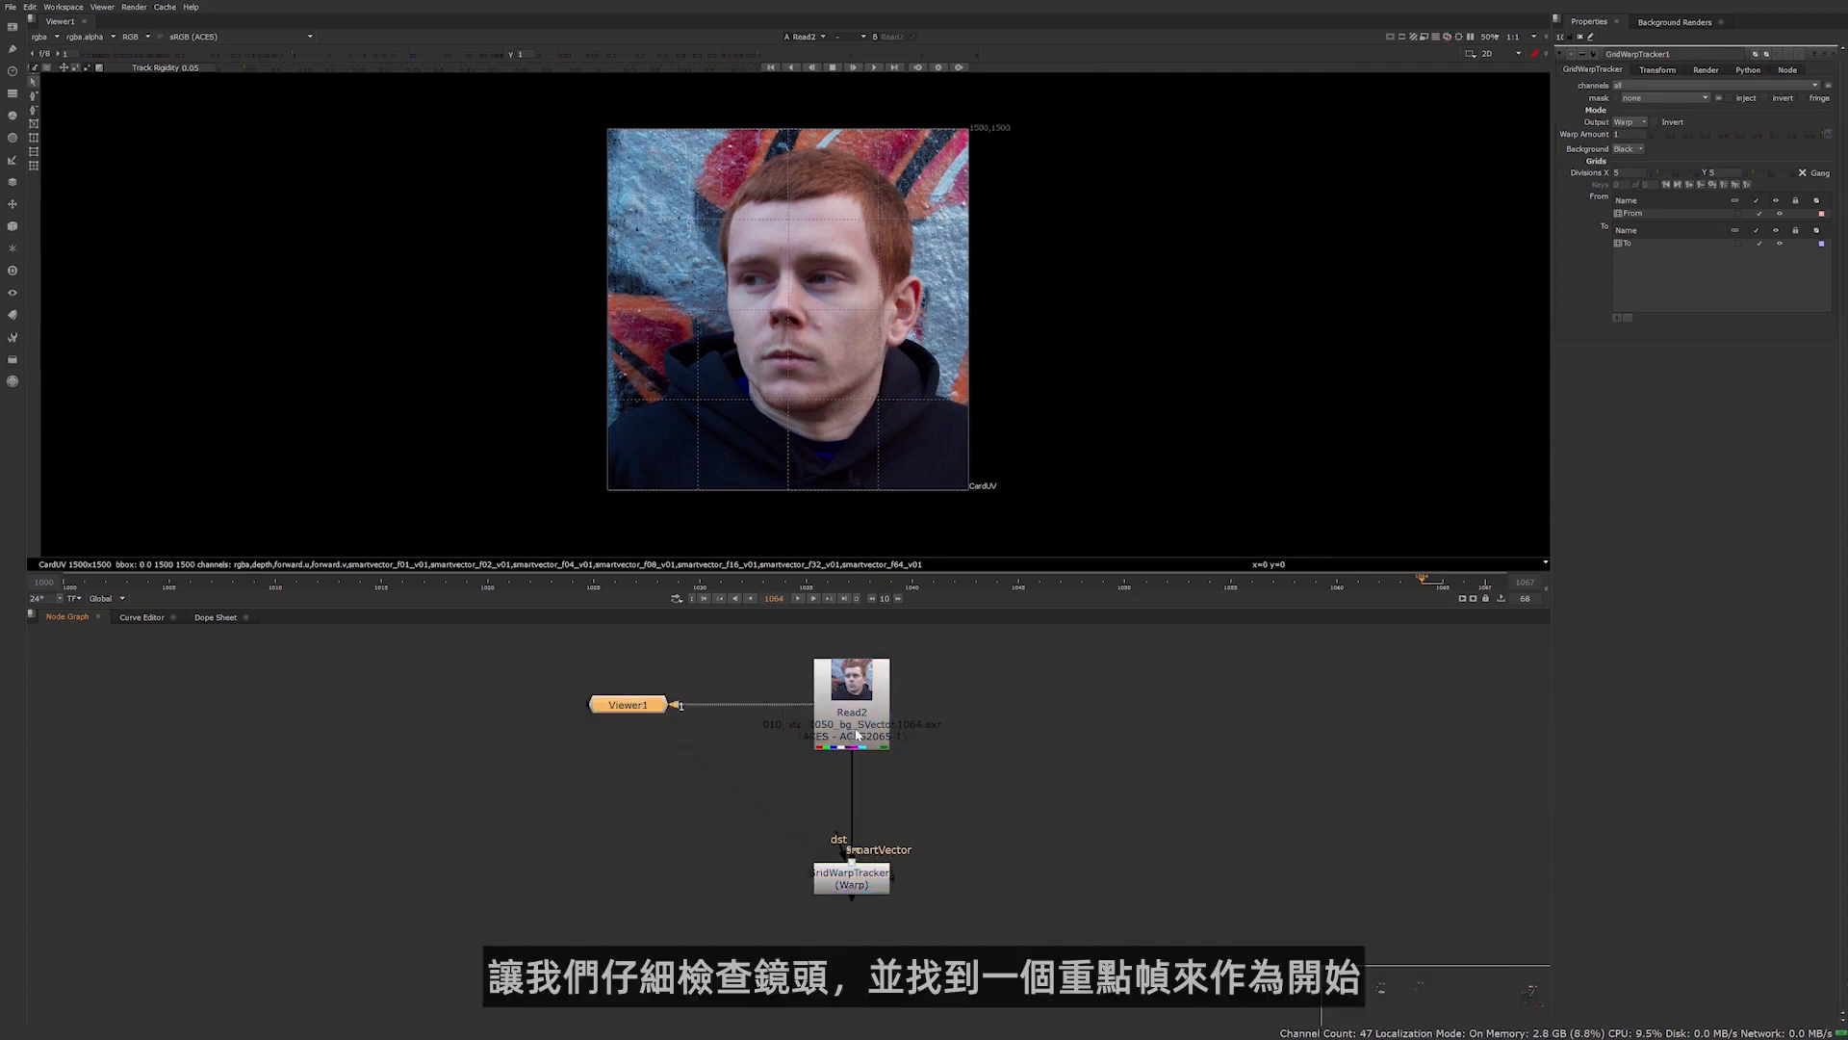
{"action": "left_click", "coordinate": [437, 584]}
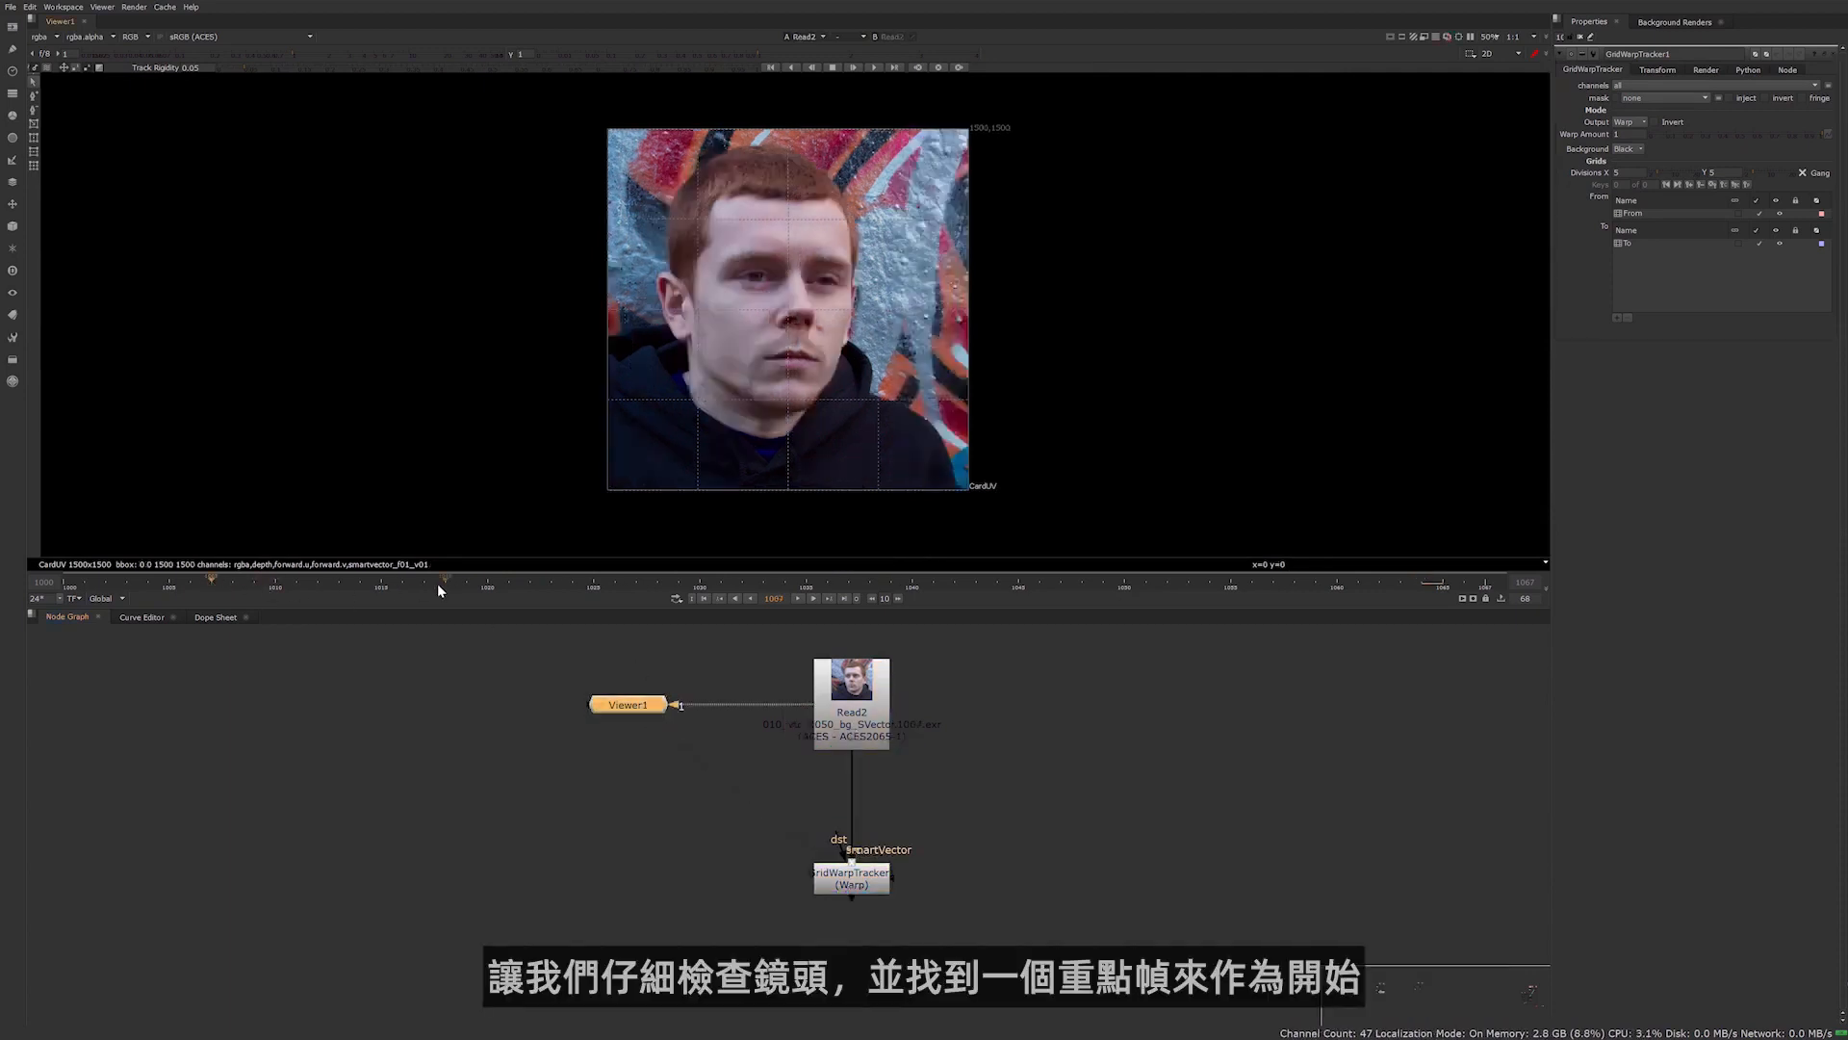
{"action": "left_click", "coordinate": [1169, 584]}
{"action": "left_click", "coordinate": [1060, 583]}
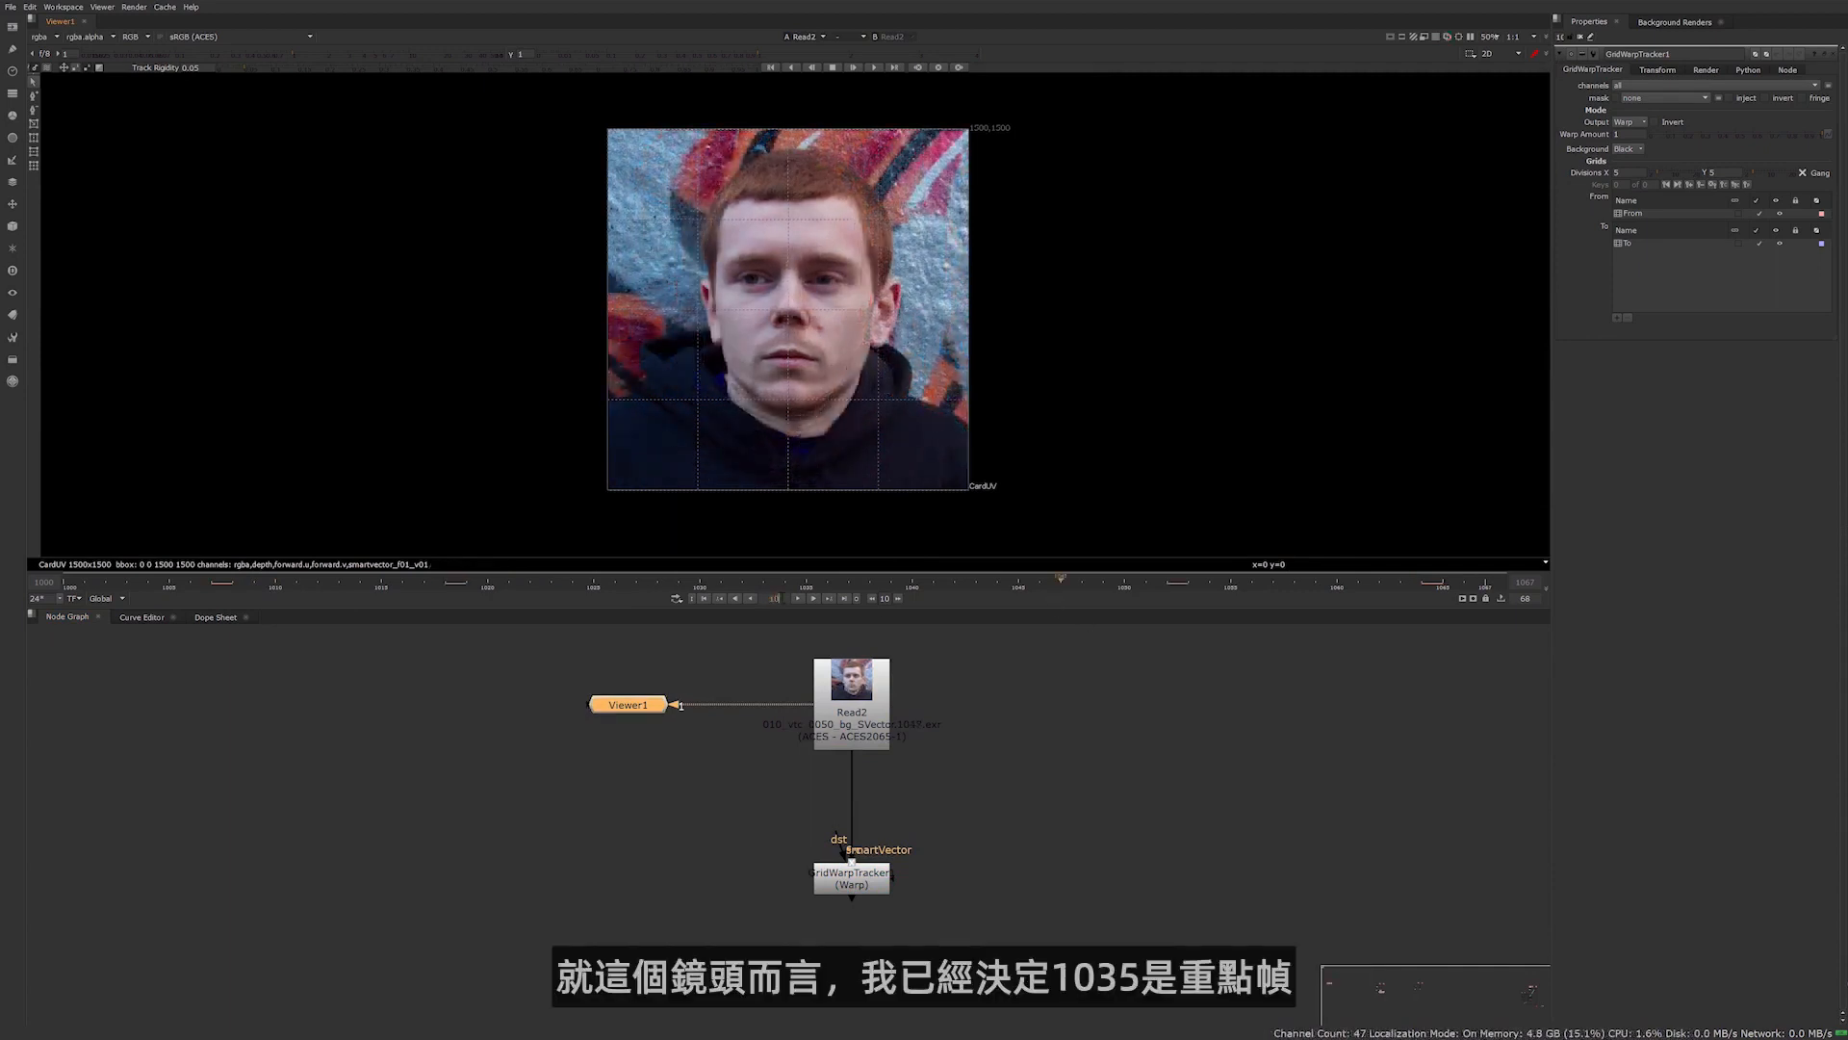
{"action": "type", "text": "1035"}
{"action": "key", "text": "Return"}
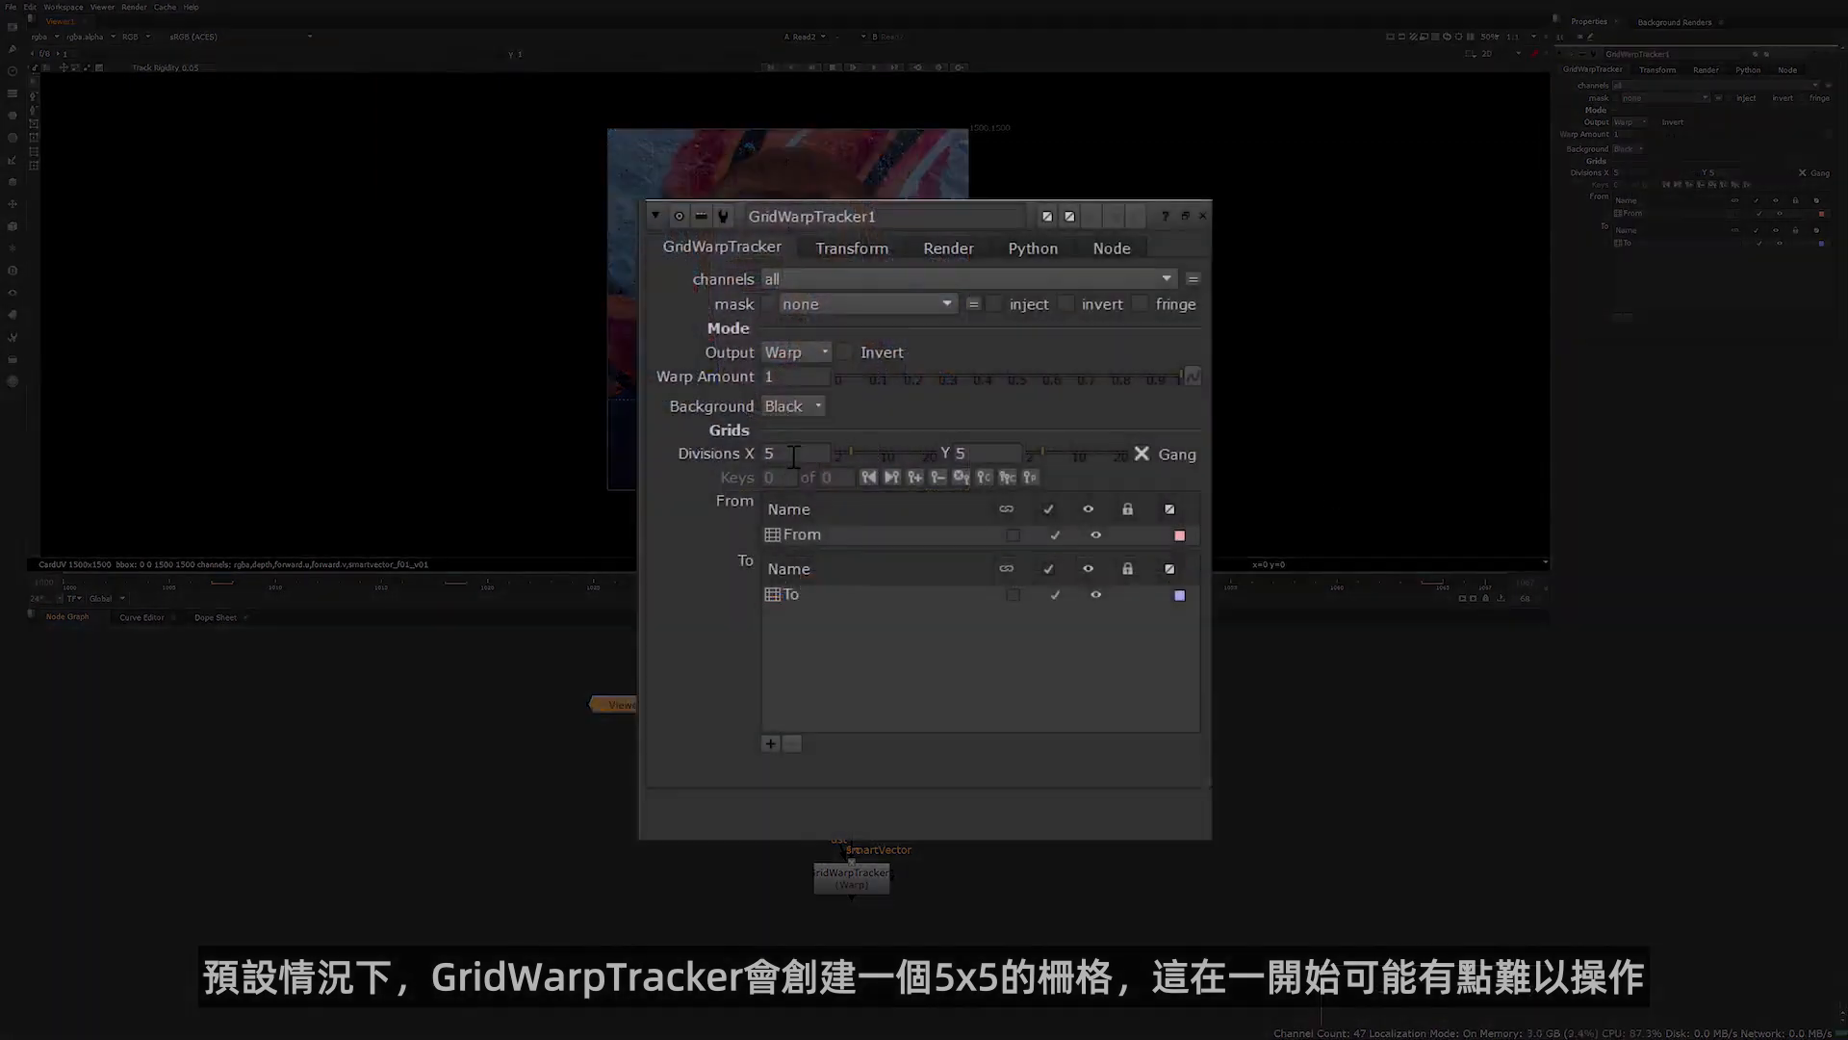
Set the GridWarpTracker's grid divisions to 3 in X and Y
{"action": "left_click_drag", "start_coordinate": [794, 456], "coordinate": [691, 456]}
{"action": "left_click_drag", "start_coordinate": [973, 452], "coordinate": [718, 431]}
{"action": "type", "text": "3"}
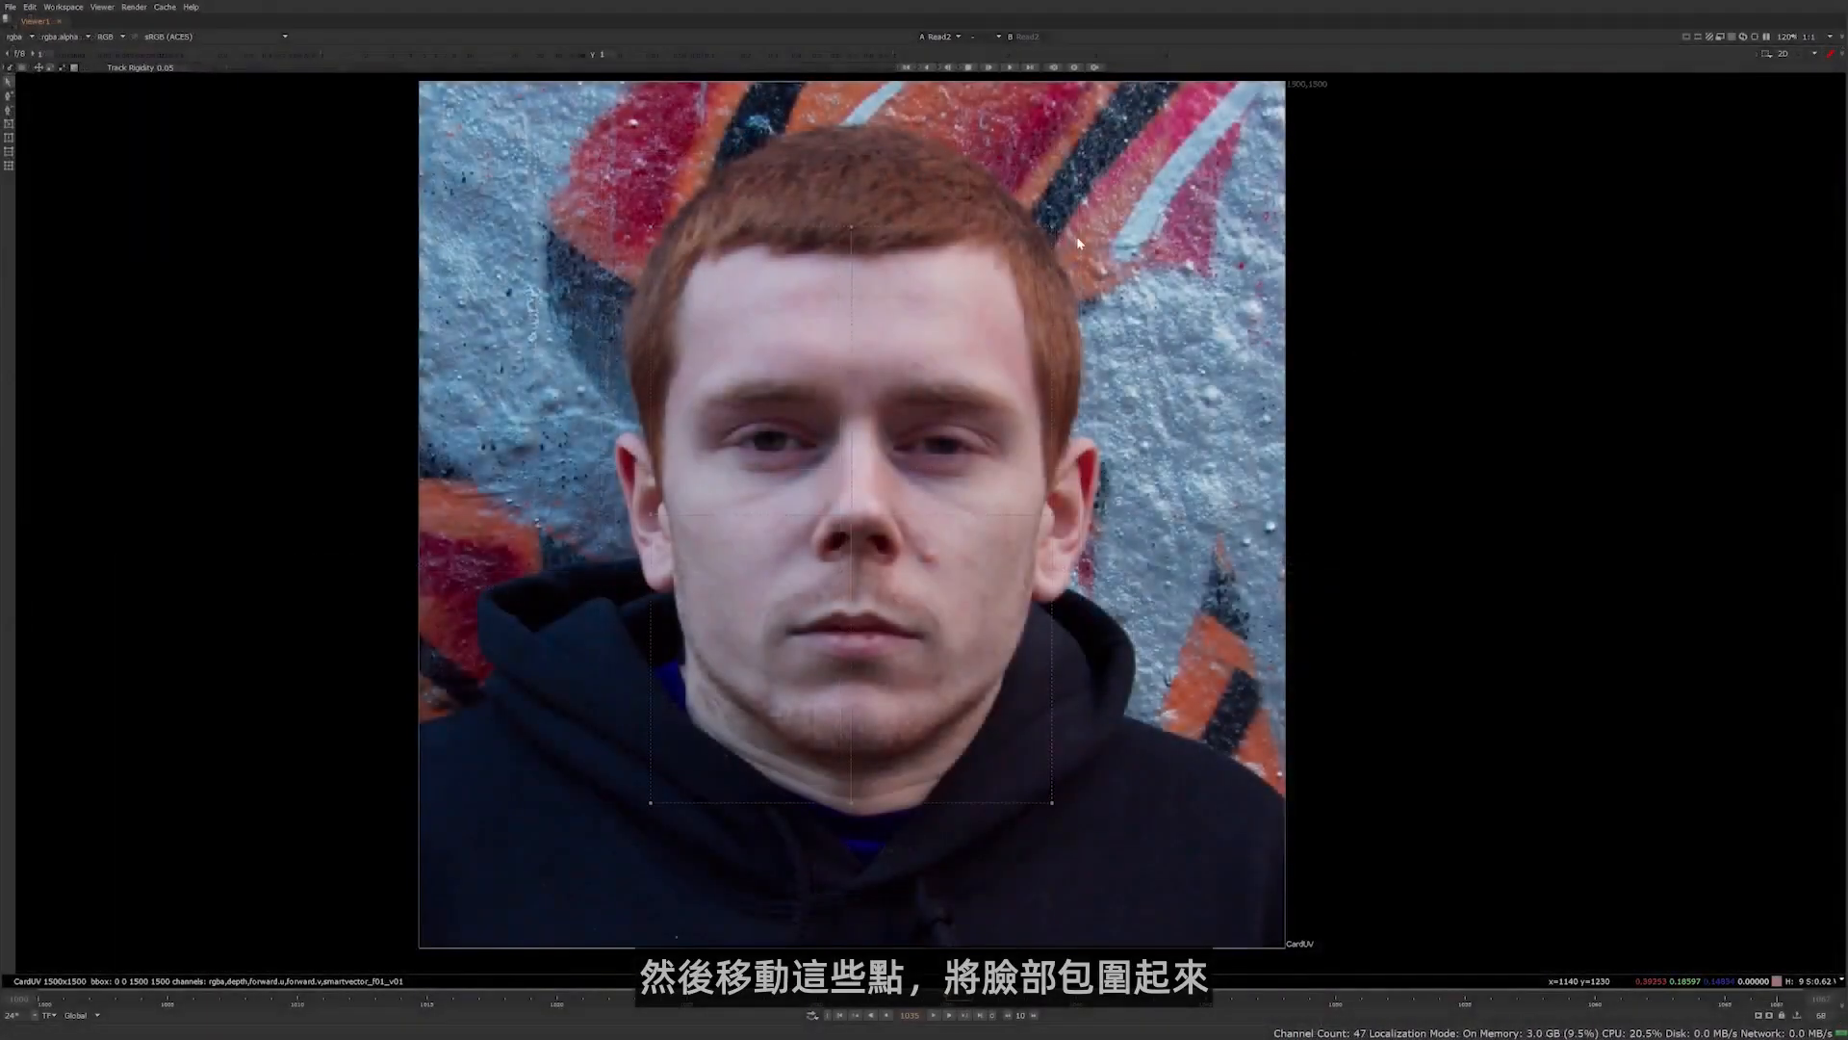
Move the outer points of the From grid inwards so they enclose the actor's face from hairline to jaw
{"action": "left_click_drag", "start_coordinate": [1052, 228], "coordinate": [1001, 258]}
{"action": "left_click_drag", "start_coordinate": [852, 228], "coordinate": [855, 262]}
{"action": "left_click_drag", "start_coordinate": [651, 228], "coordinate": [693, 264]}
{"action": "left_click_drag", "start_coordinate": [650, 515], "coordinate": [666, 514]}
{"action": "left_click_drag", "start_coordinate": [650, 802], "coordinate": [686, 715]}
{"action": "left_click_drag", "start_coordinate": [1052, 803], "coordinate": [1001, 714]}
{"action": "left_click_drag", "start_coordinate": [852, 803], "coordinate": [854, 782]}
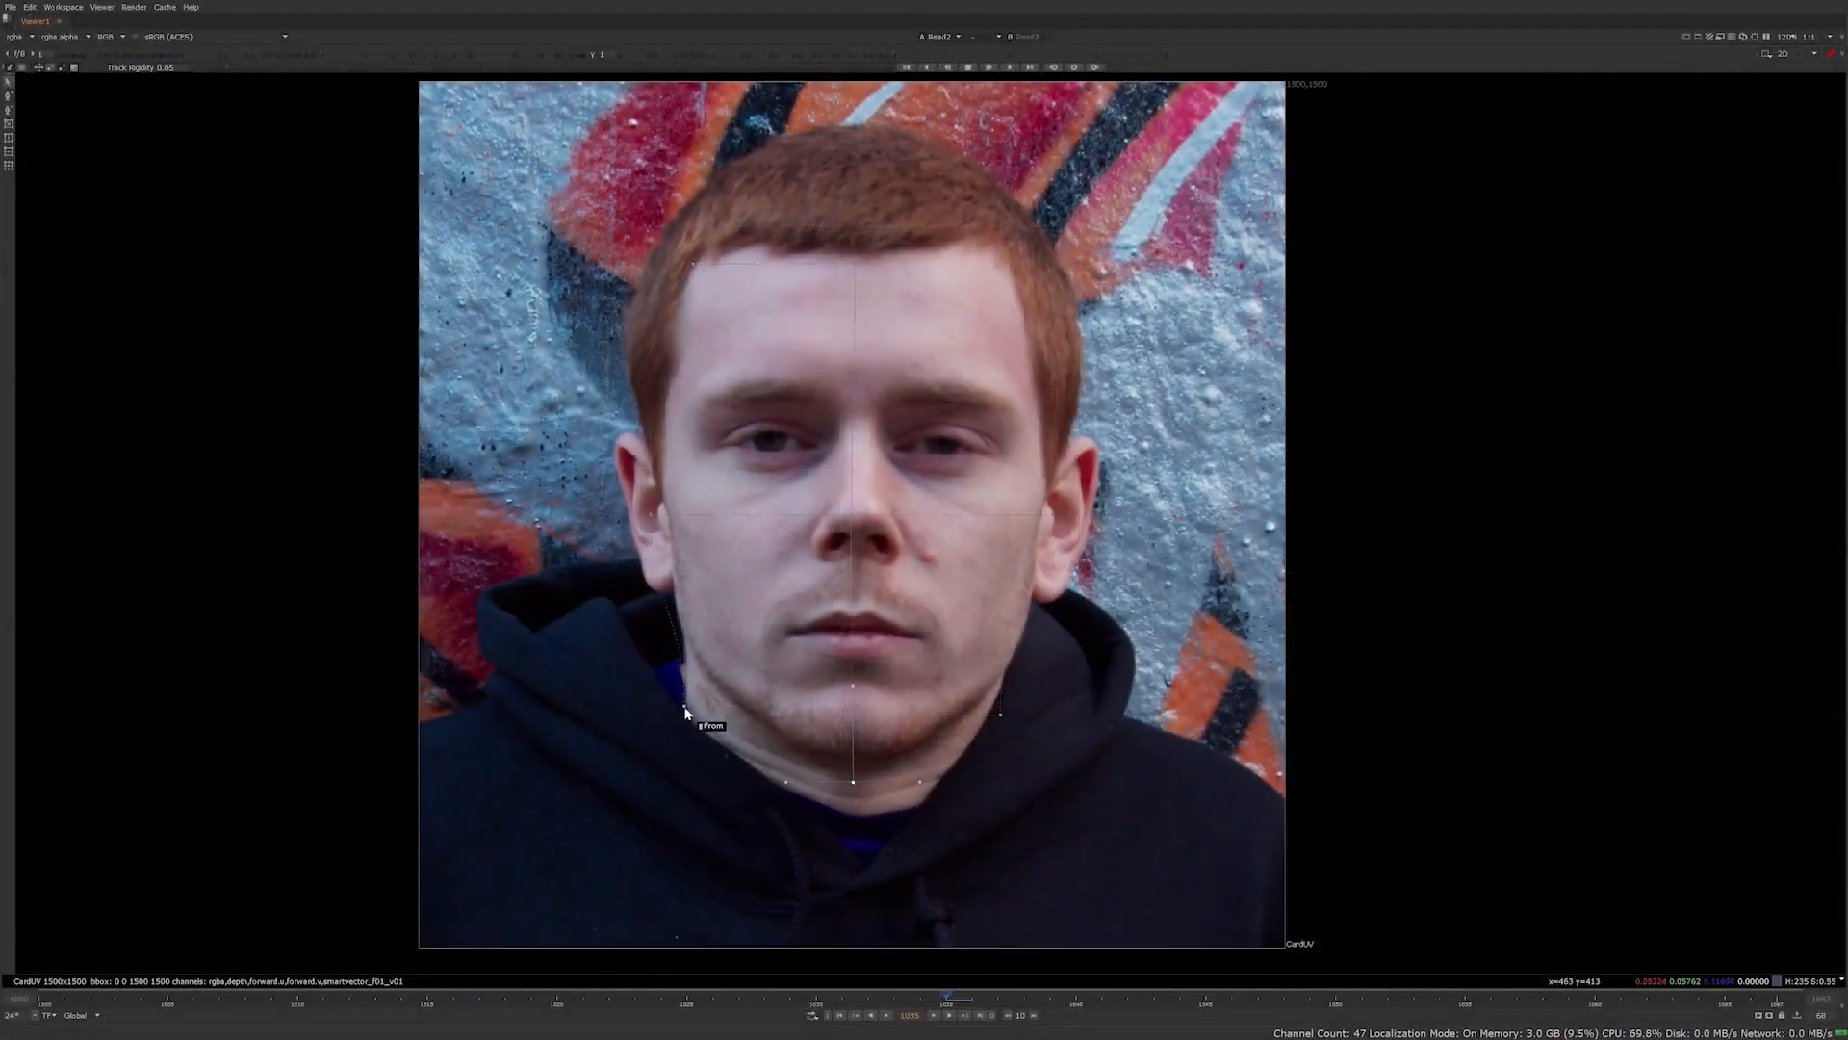
{"action": "left_click_drag", "start_coordinate": [647, 673], "coordinate": [1124, 830]}
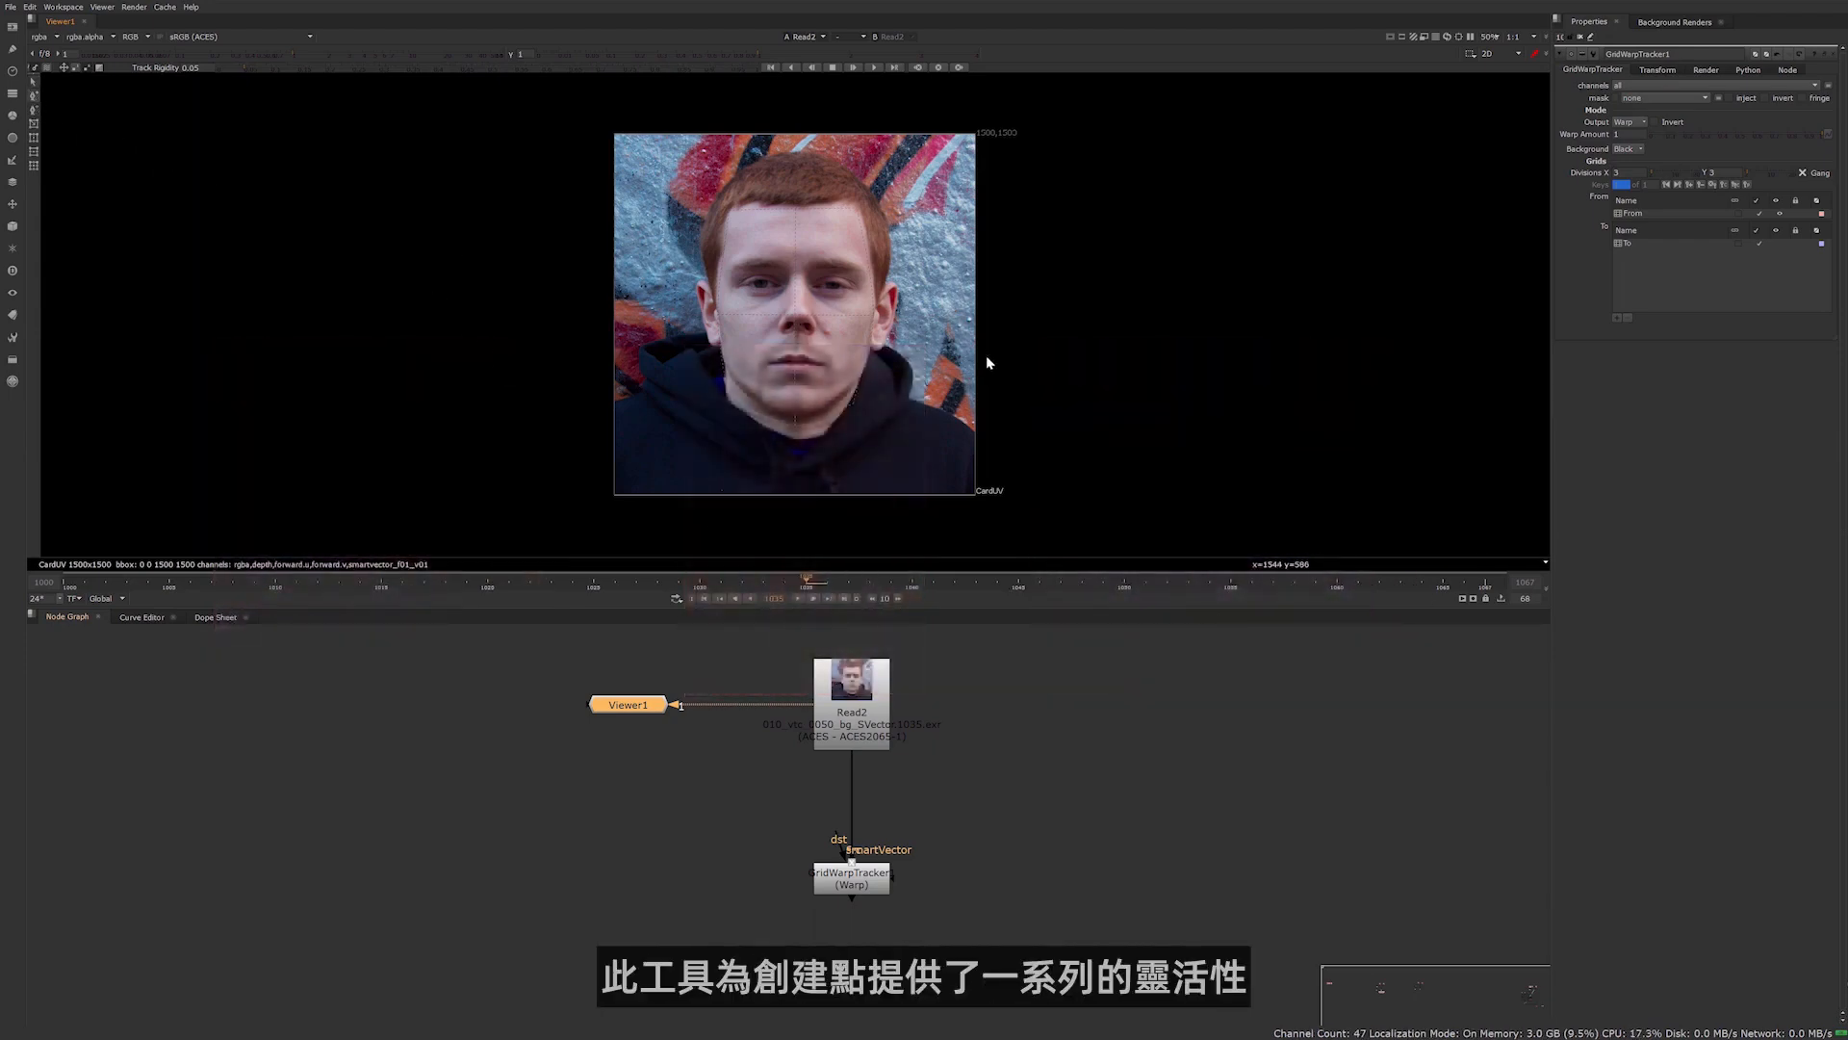
Align the grid points along the eye line with the corners of the actor's eyes and adjust the curves between them
{"action": "key", "text": "space"}
{"action": "scroll", "coordinate": [945, 489], "scroll_direction": "up", "scroll_amount": 5}
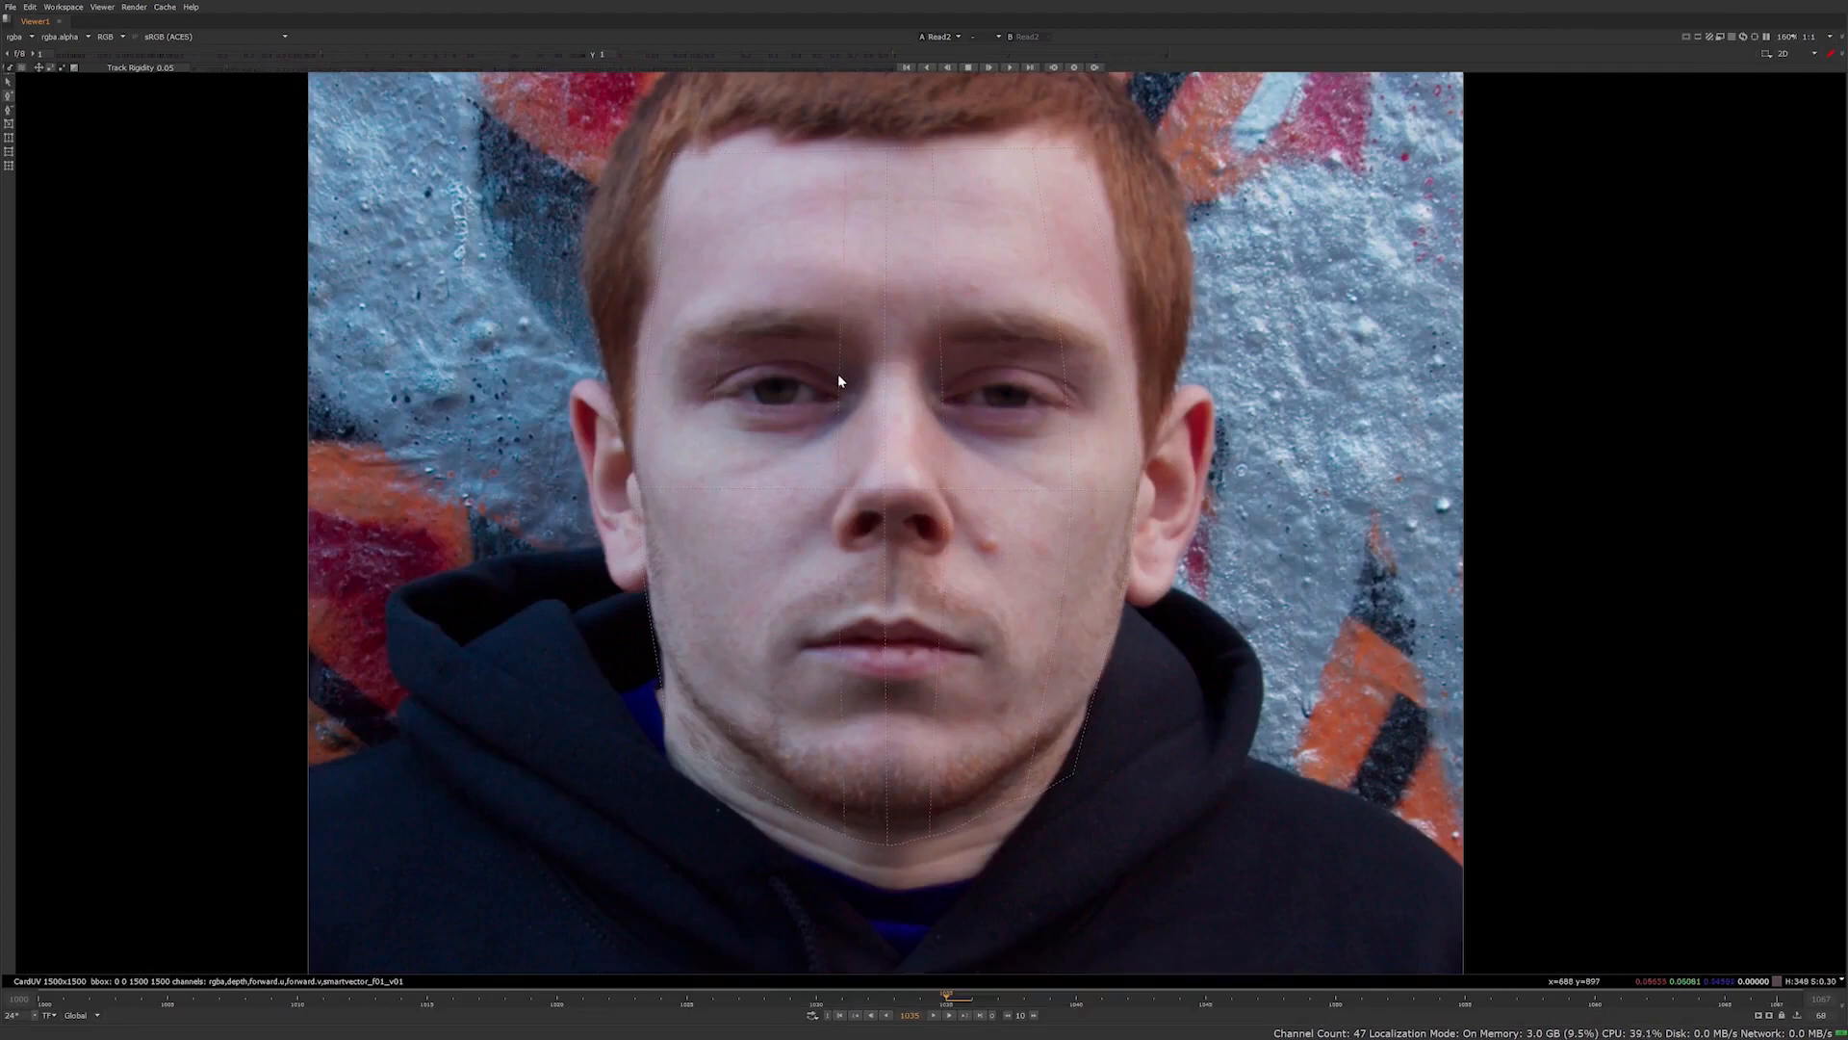
{"action": "scroll", "coordinate": [879, 423], "scroll_direction": "up", "scroll_amount": 4}
{"action": "left_click_drag", "start_coordinate": [1025, 373], "coordinate": [1025, 353]}
{"action": "left_click_drag", "start_coordinate": [839, 333], "coordinate": [842, 380]}
{"action": "left_click_drag", "start_coordinate": [930, 381], "coordinate": [930, 352]}
{"action": "left_click_drag", "start_coordinate": [715, 333], "coordinate": [718, 406]}
{"action": "left_click_drag", "start_coordinate": [346, 334], "coordinate": [346, 380]}
{"action": "left_click_drag", "start_coordinate": [437, 380], "coordinate": [436, 323]}
{"action": "left_click_drag", "start_coordinate": [615, 333], "coordinate": [522, 383]}
Reposition the grid points across the nose and cheeks to line up with the base of the nose
{"action": "middle_click_drag", "start_coordinate": [847, 599], "coordinate": [874, 476]}
{"action": "left_click_drag", "start_coordinate": [872, 463], "coordinate": [892, 529]}
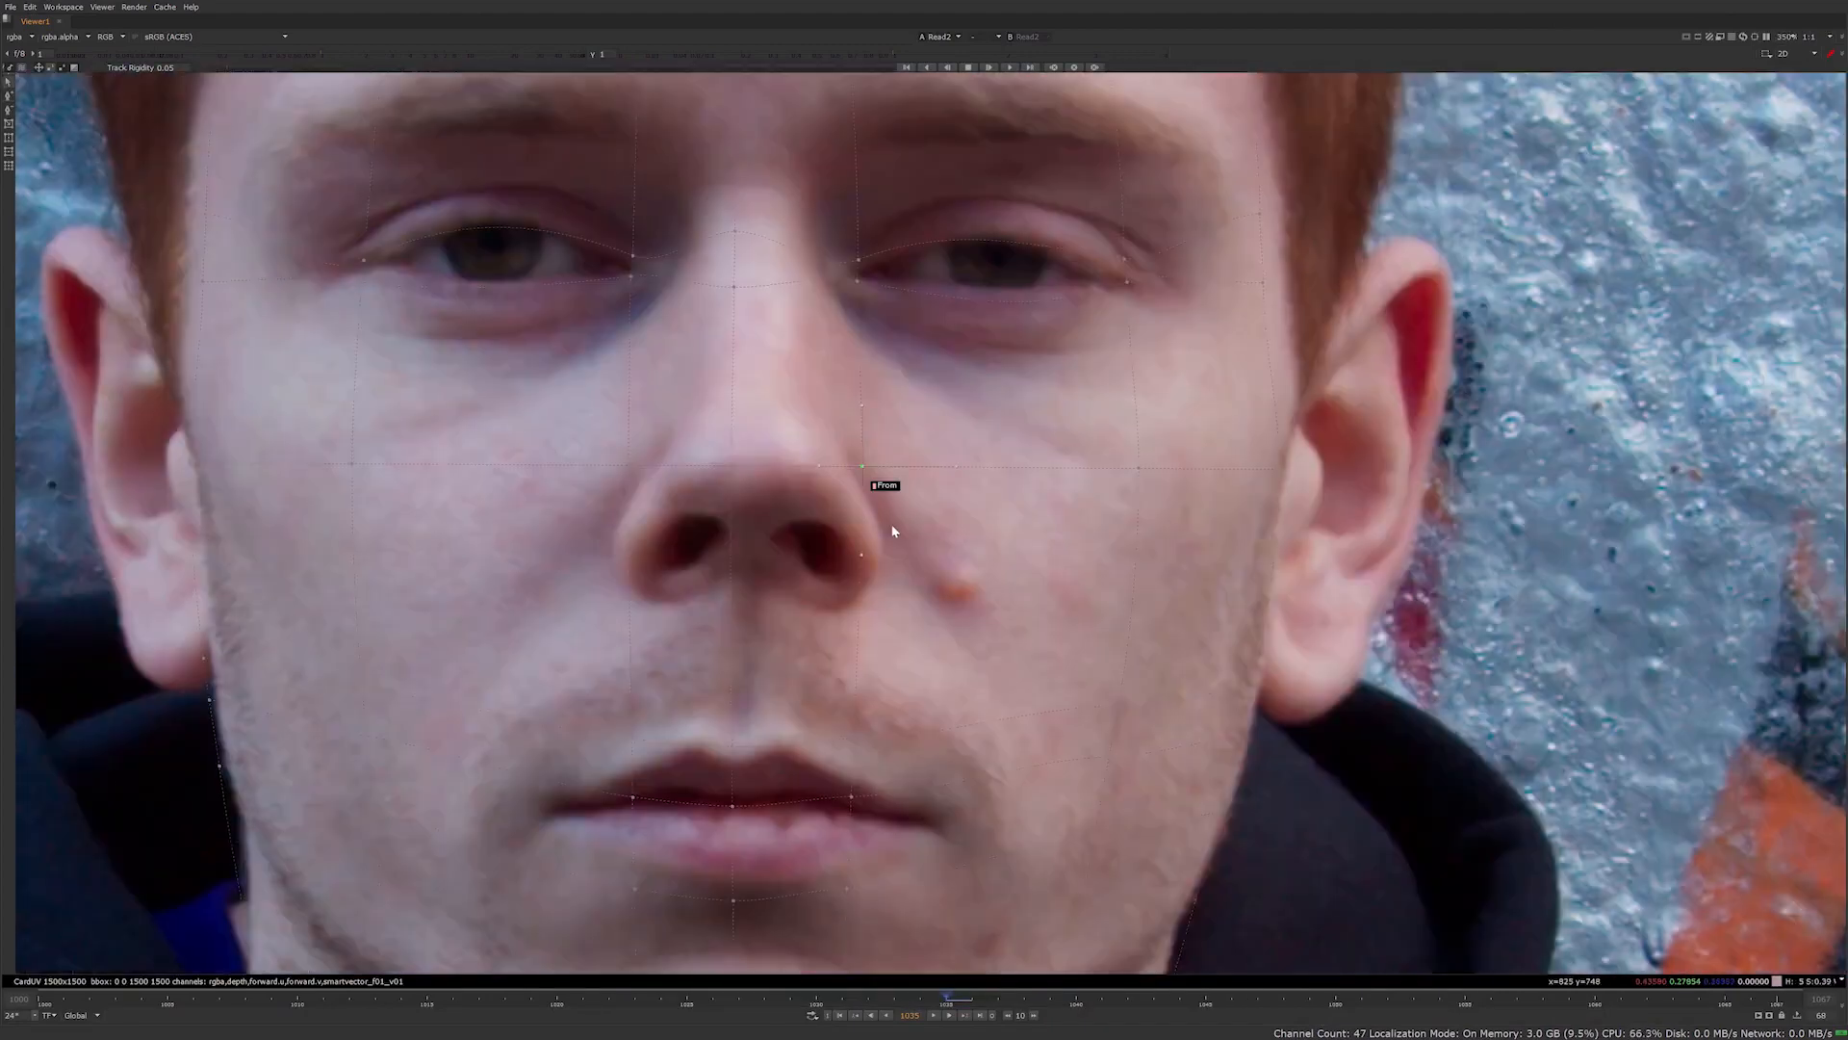
{"action": "left_click_drag", "start_coordinate": [744, 462], "coordinate": [755, 509]}
{"action": "left_click_drag", "start_coordinate": [363, 461], "coordinate": [354, 510]}
{"action": "left_click_drag", "start_coordinate": [1150, 465], "coordinate": [1154, 517]}
Fit the grid points around the mouth to the lip line and both mouth corners
{"action": "middle_click_drag", "start_coordinate": [822, 812], "coordinate": [840, 539]}
{"action": "left_click_drag", "start_coordinate": [662, 521], "coordinate": [580, 533]}
{"action": "left_click_drag", "start_coordinate": [880, 521], "coordinate": [950, 541]}
{"action": "left_click_drag", "start_coordinate": [761, 624], "coordinate": [765, 596]}
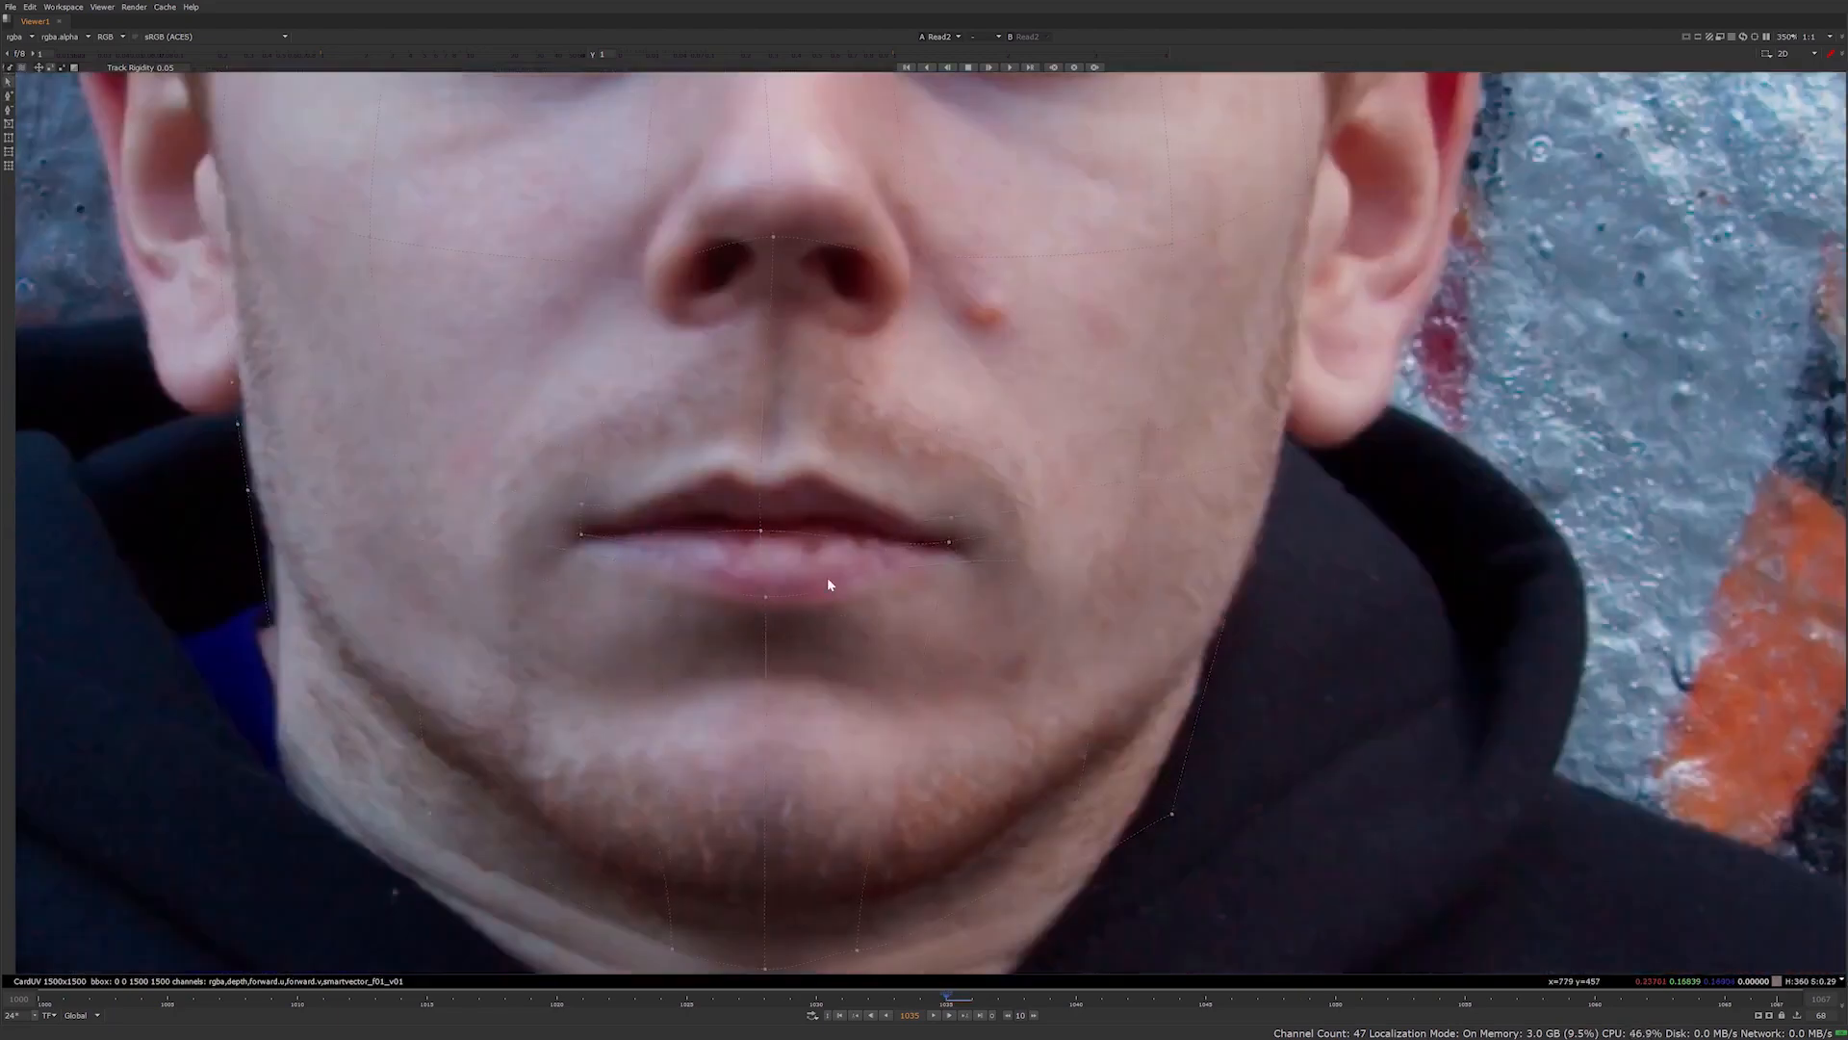
Insert an extra grid line across the chin below the mouth and adjust its points at the jaw edges
{"action": "middle_click_drag", "start_coordinate": [828, 576], "coordinate": [854, 410]}
{"action": "left_click", "coordinate": [8, 96]}
{"action": "left_click", "coordinate": [791, 691]}
{"action": "left_click_drag", "start_coordinate": [455, 586], "coordinate": [449, 556]}
{"action": "left_click_drag", "start_coordinate": [1223, 539], "coordinate": [1239, 462]}
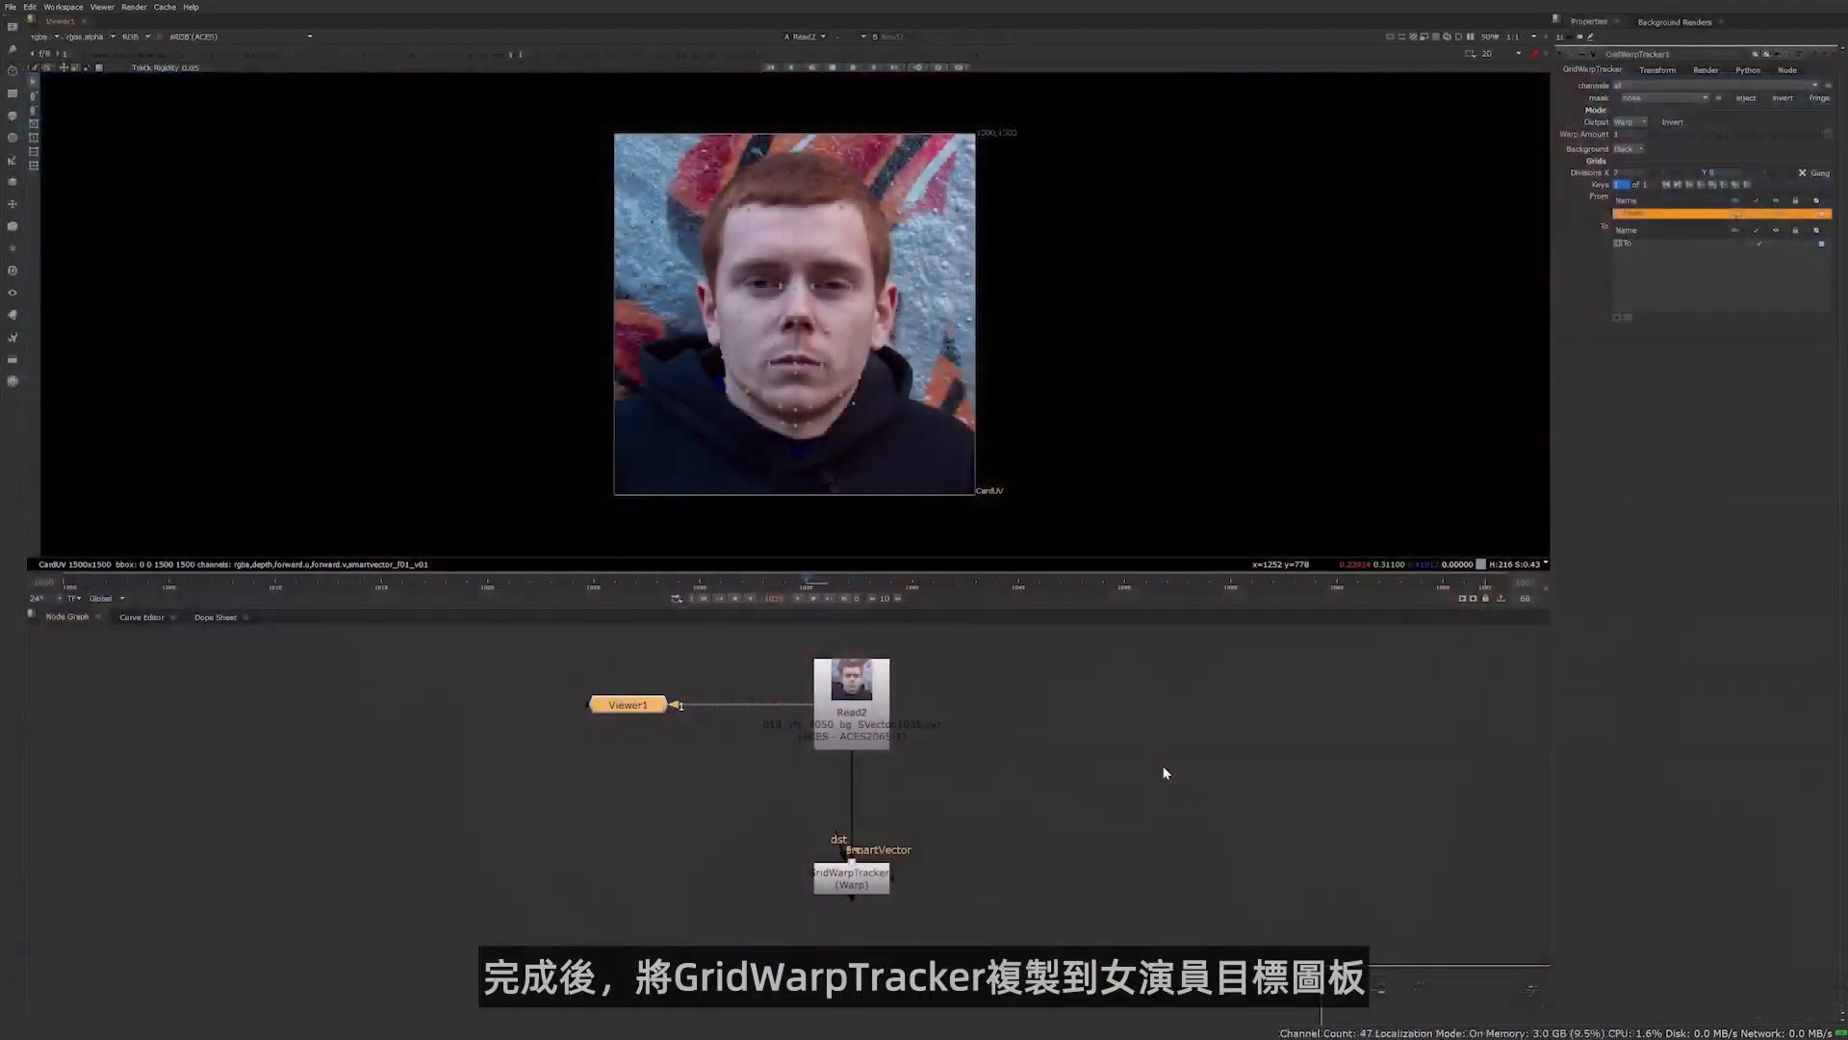
Copy the GridWarpTracker onto the actress's target plate and view that plate
{"action": "left_click", "coordinate": [857, 876]}
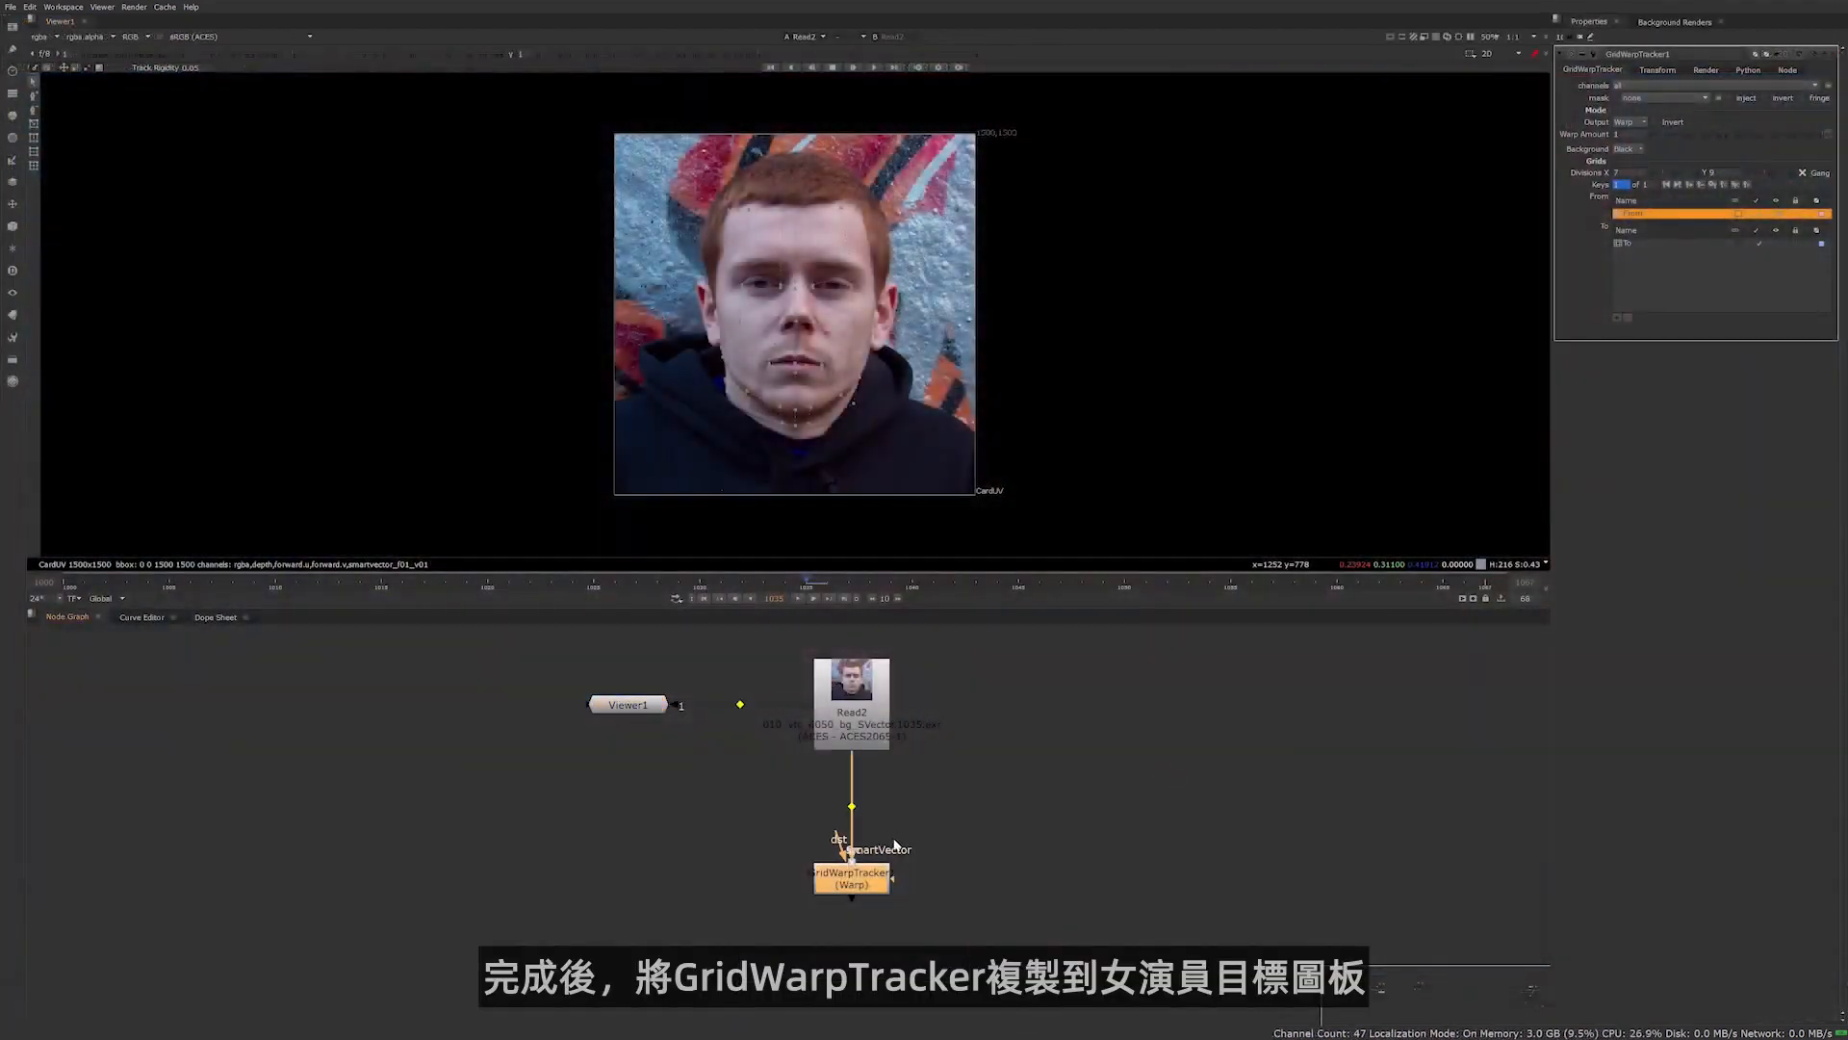
{"action": "left_click", "coordinate": [1009, 830]}
{"action": "scroll", "coordinate": [973, 793], "scroll_direction": "down", "scroll_amount": 4}
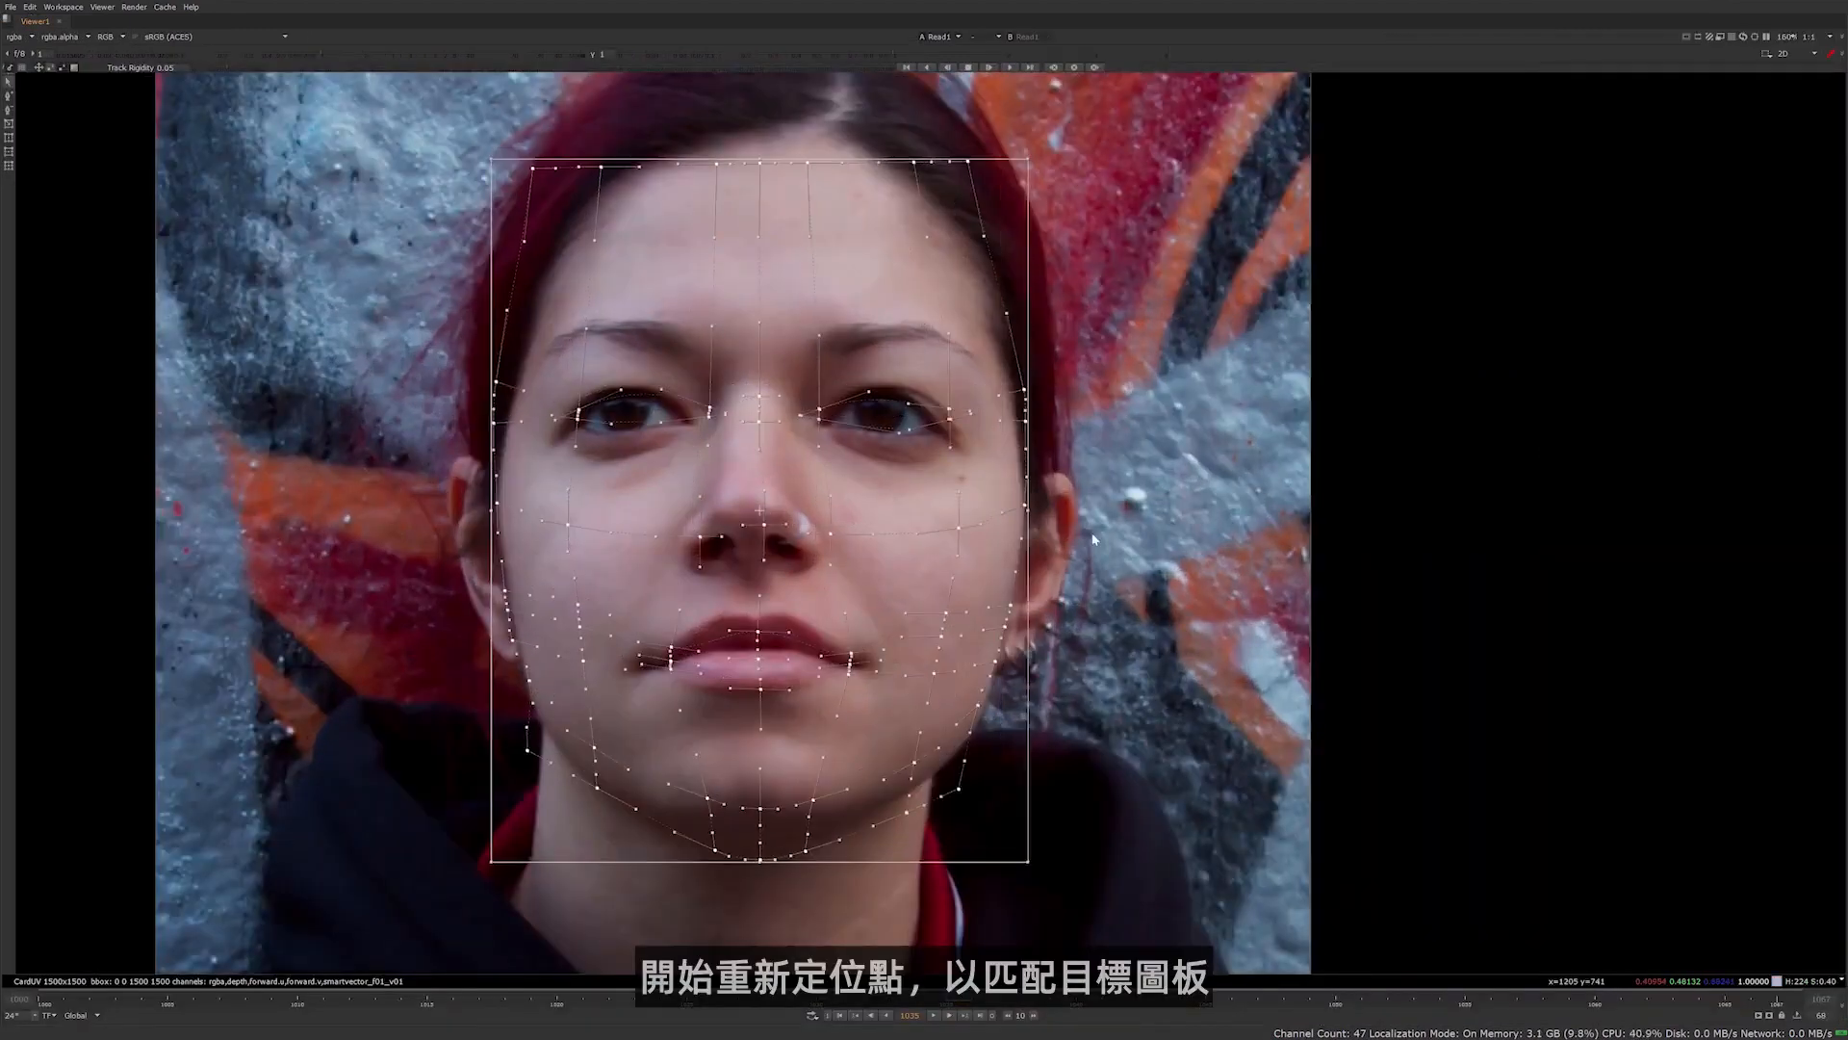
{"action": "scroll", "coordinate": [1018, 409], "scroll_direction": "up", "scroll_amount": 3}
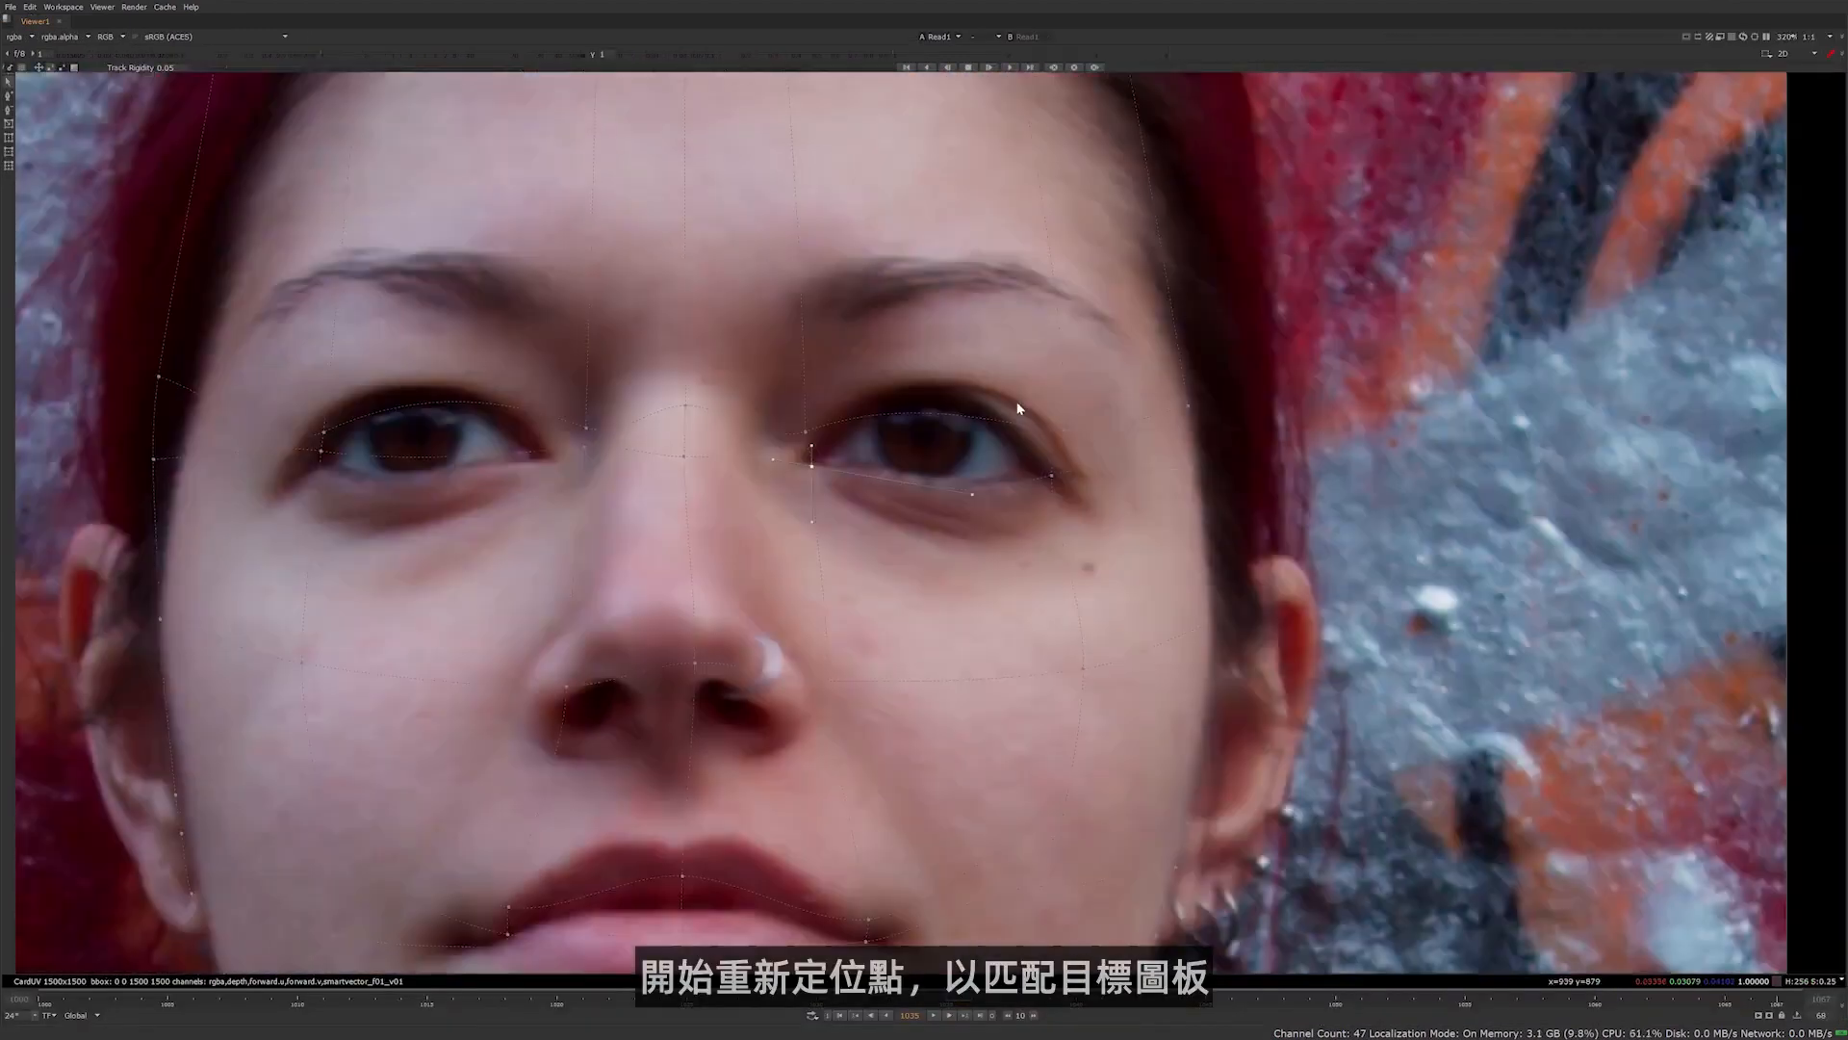
Reposition the copied grid's points to match the actress's eyes, mouth, chin and hairline
{"action": "scroll", "coordinate": [722, 491], "scroll_direction": "down", "scroll_amount": 3}
{"action": "scroll", "coordinate": [709, 506], "scroll_direction": "up", "scroll_amount": 4}
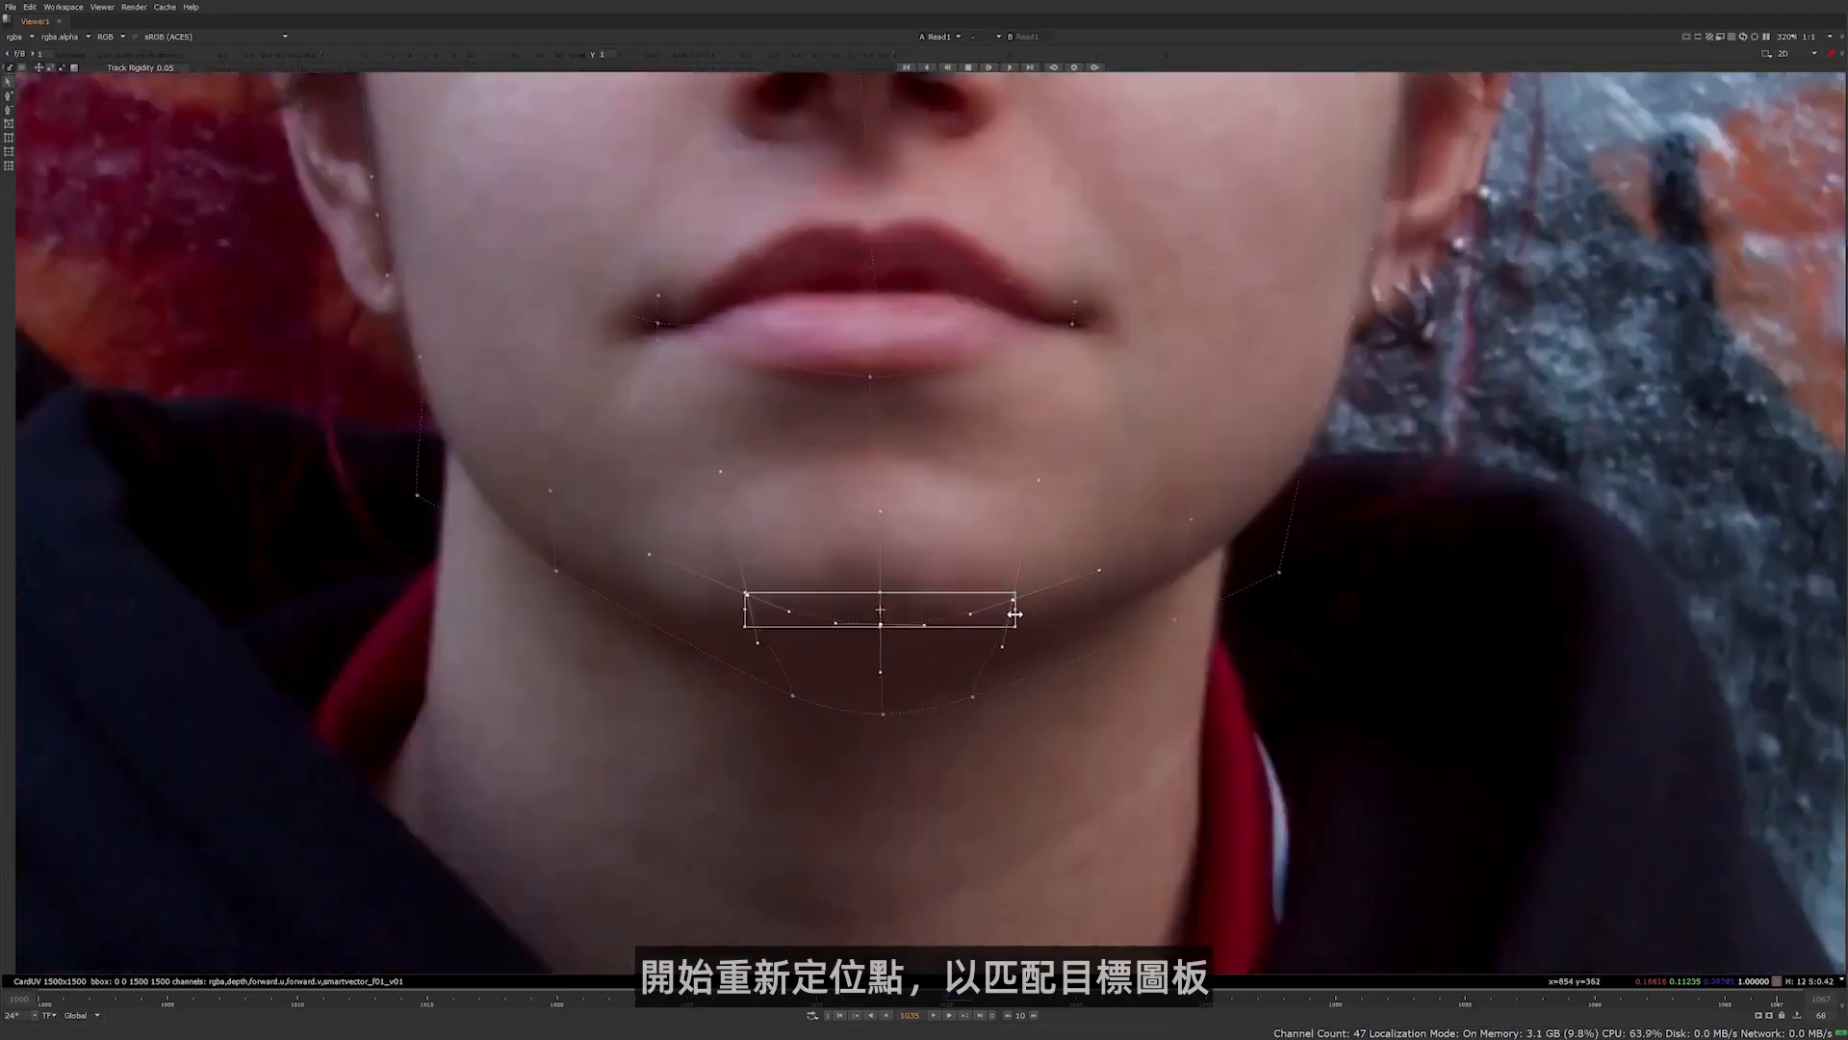
{"action": "scroll", "coordinate": [1015, 613], "scroll_direction": "down", "scroll_amount": 3}
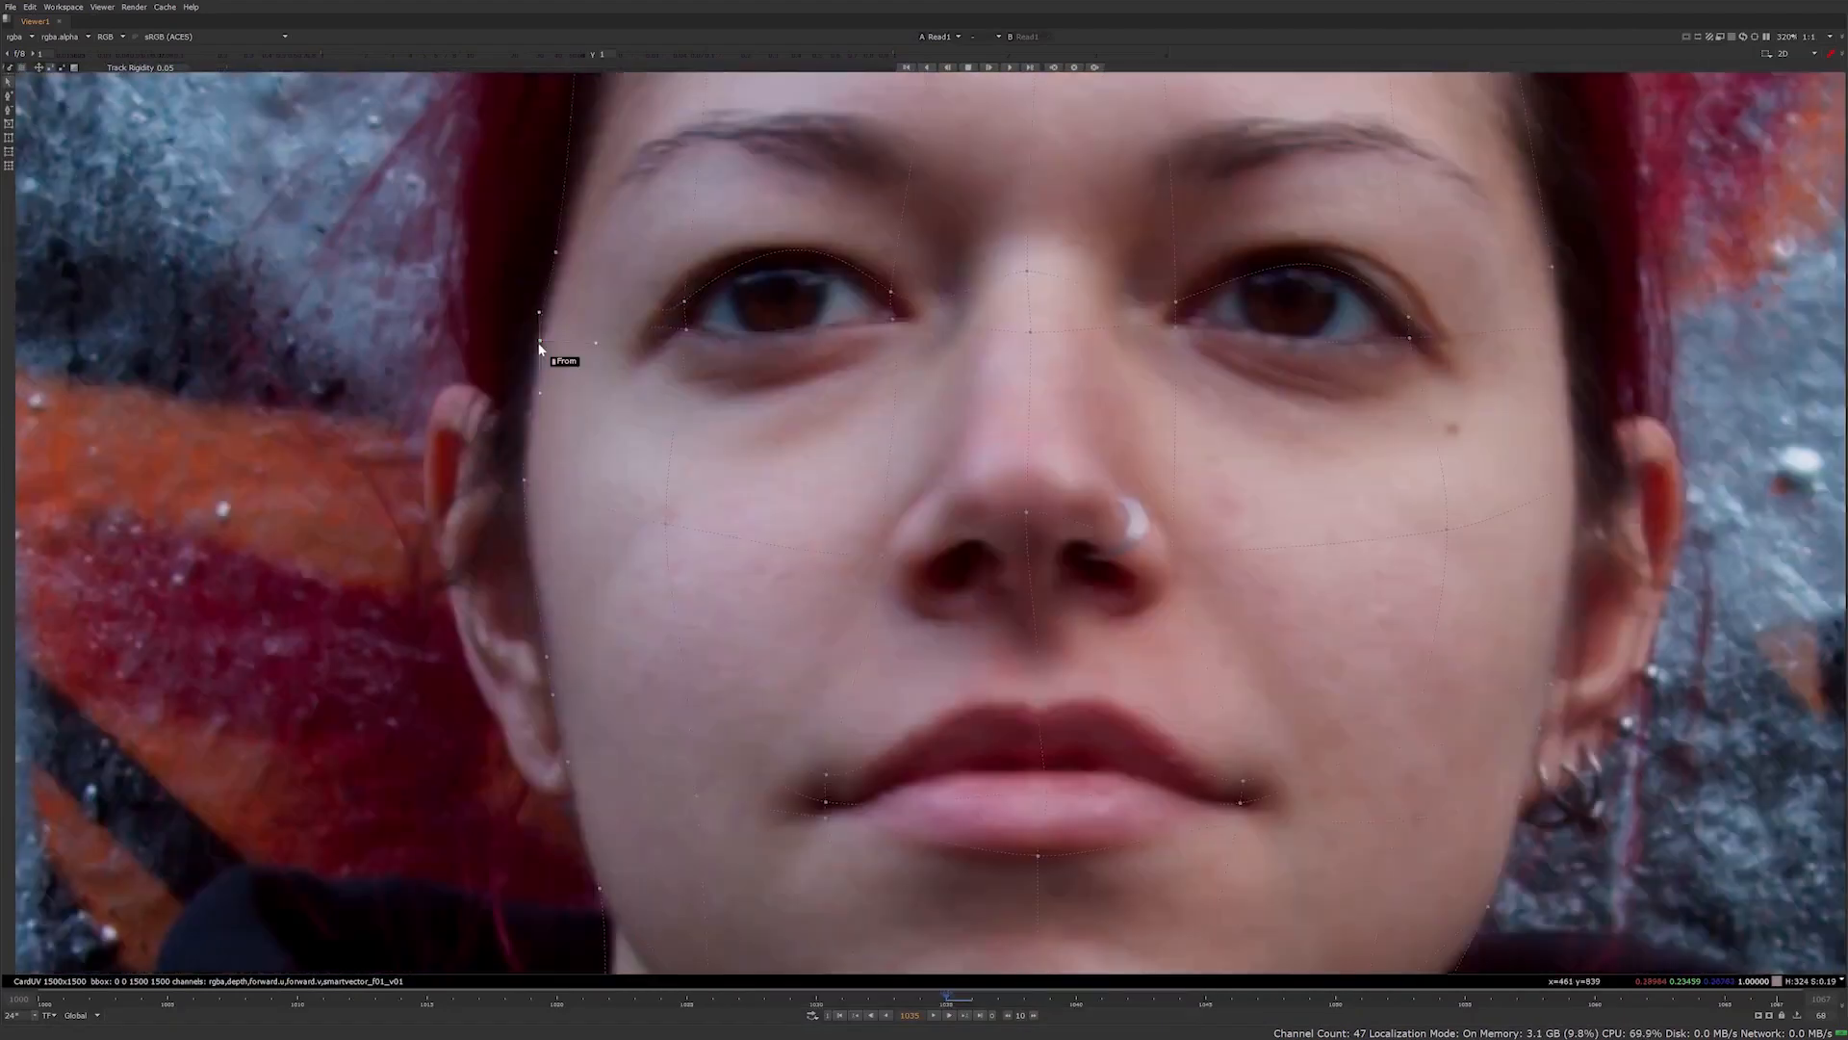
{"action": "scroll", "coordinate": [903, 220], "scroll_direction": "up", "scroll_amount": 4}
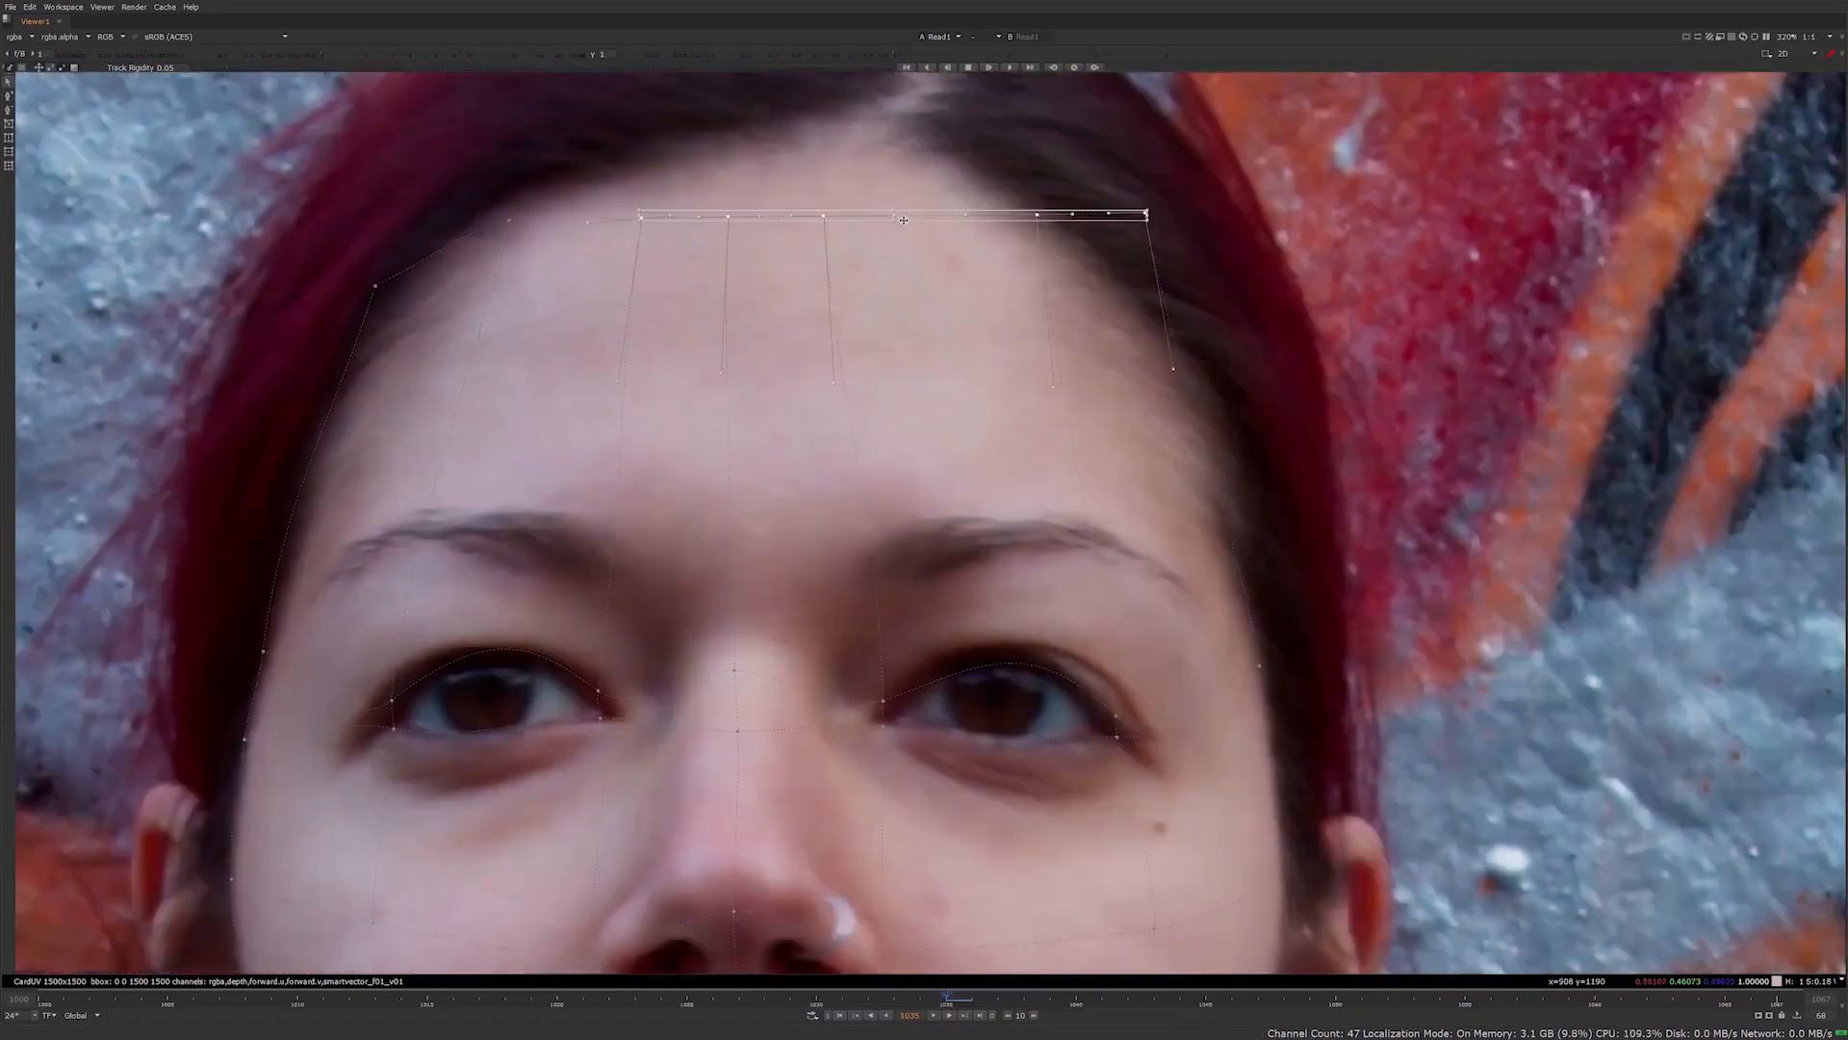
{"action": "key", "text": "f"}
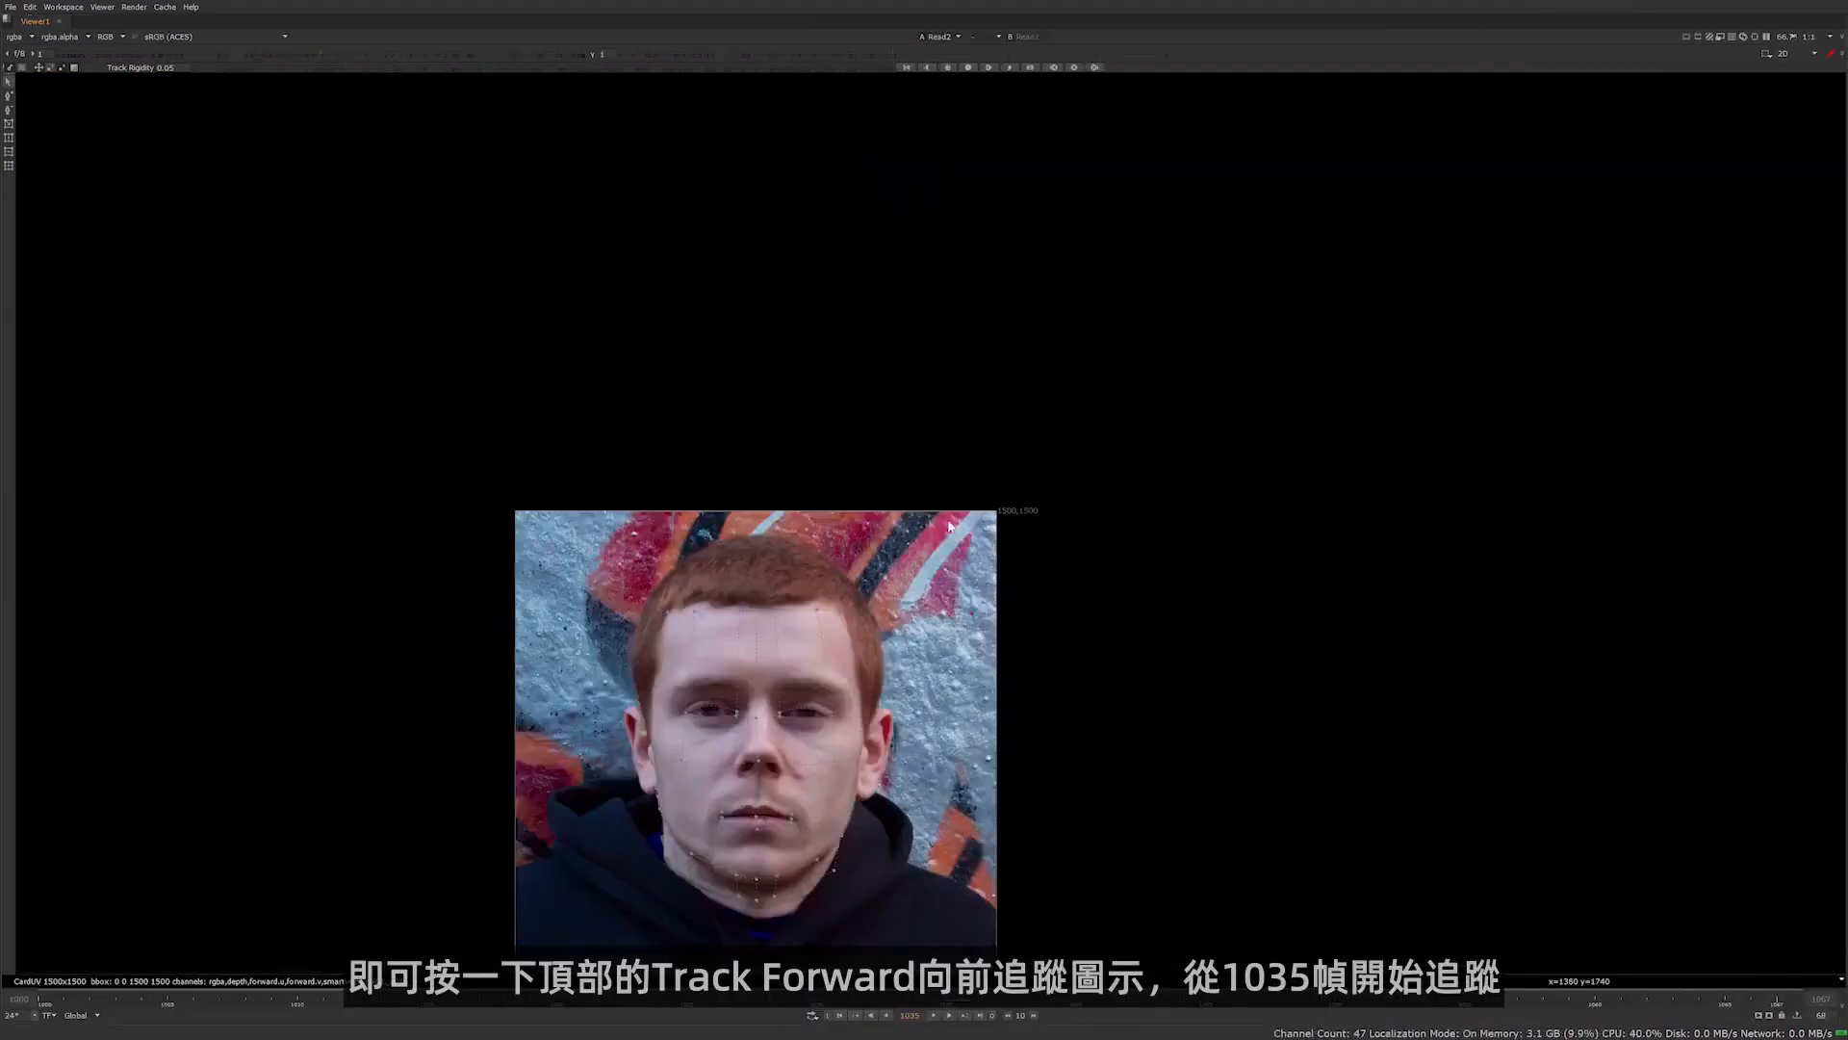
Track the face grids of the actor's plate and the actress's plate forward and backward from frame 1035
{"action": "middle_click_drag", "start_coordinate": [948, 526], "coordinate": [1110, 285]}
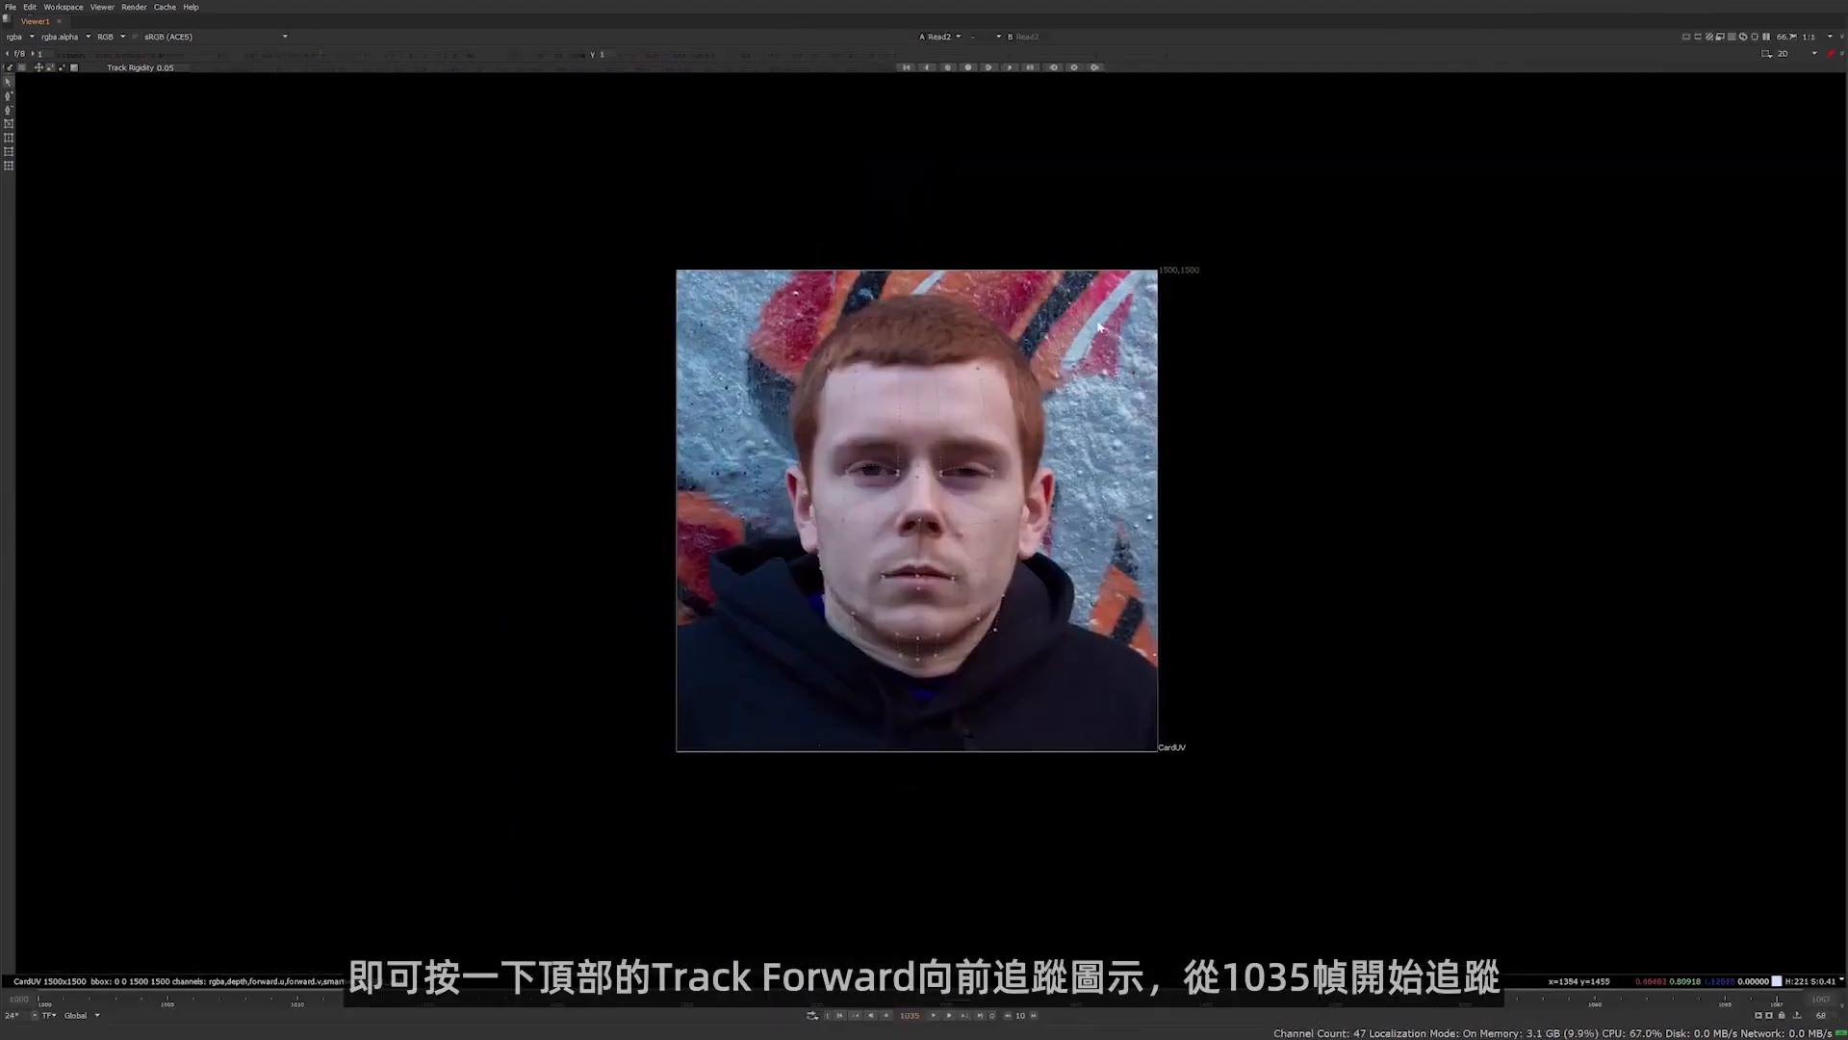
{"action": "scroll", "coordinate": [1092, 385], "scroll_direction": "up", "scroll_amount": 5}
{"action": "middle_click_drag", "start_coordinate": [1067, 469], "coordinate": [1150, 324]}
{"action": "scroll", "coordinate": [1155, 325], "scroll_direction": "down", "scroll_amount": 2}
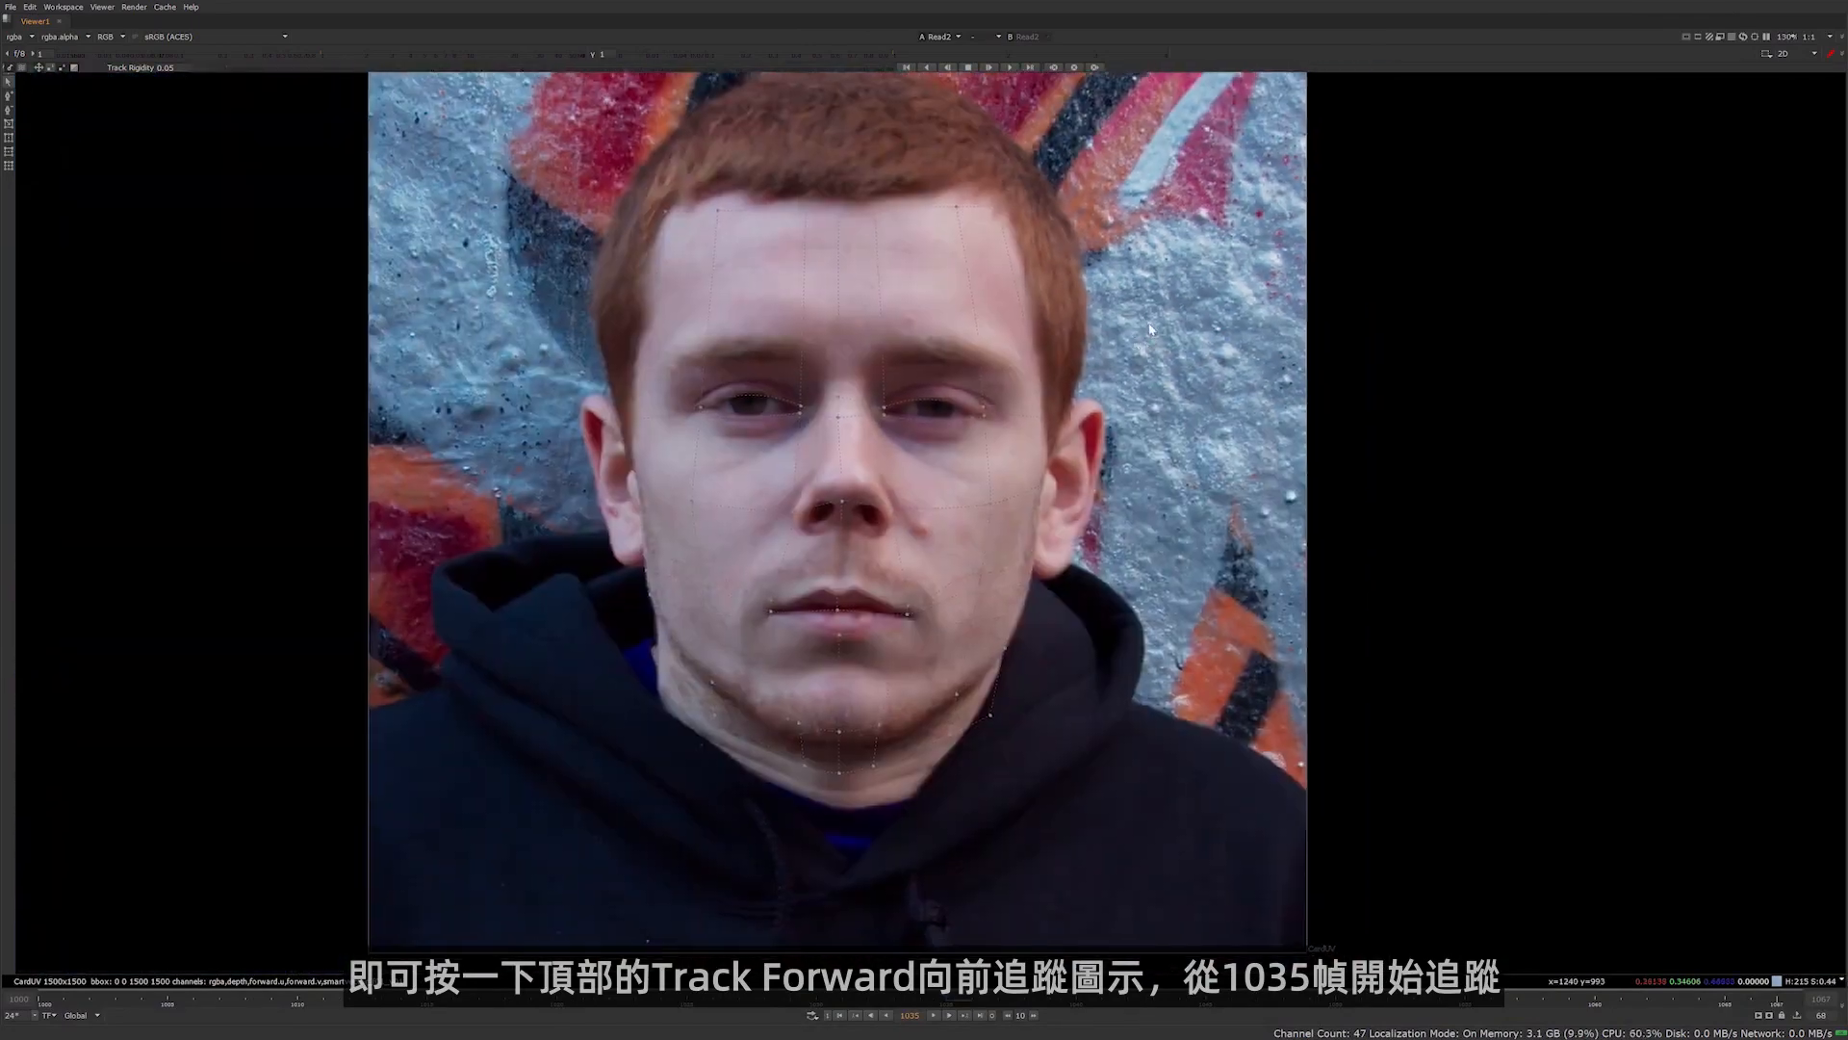
{"action": "left_click", "coordinate": [1003, 67]}
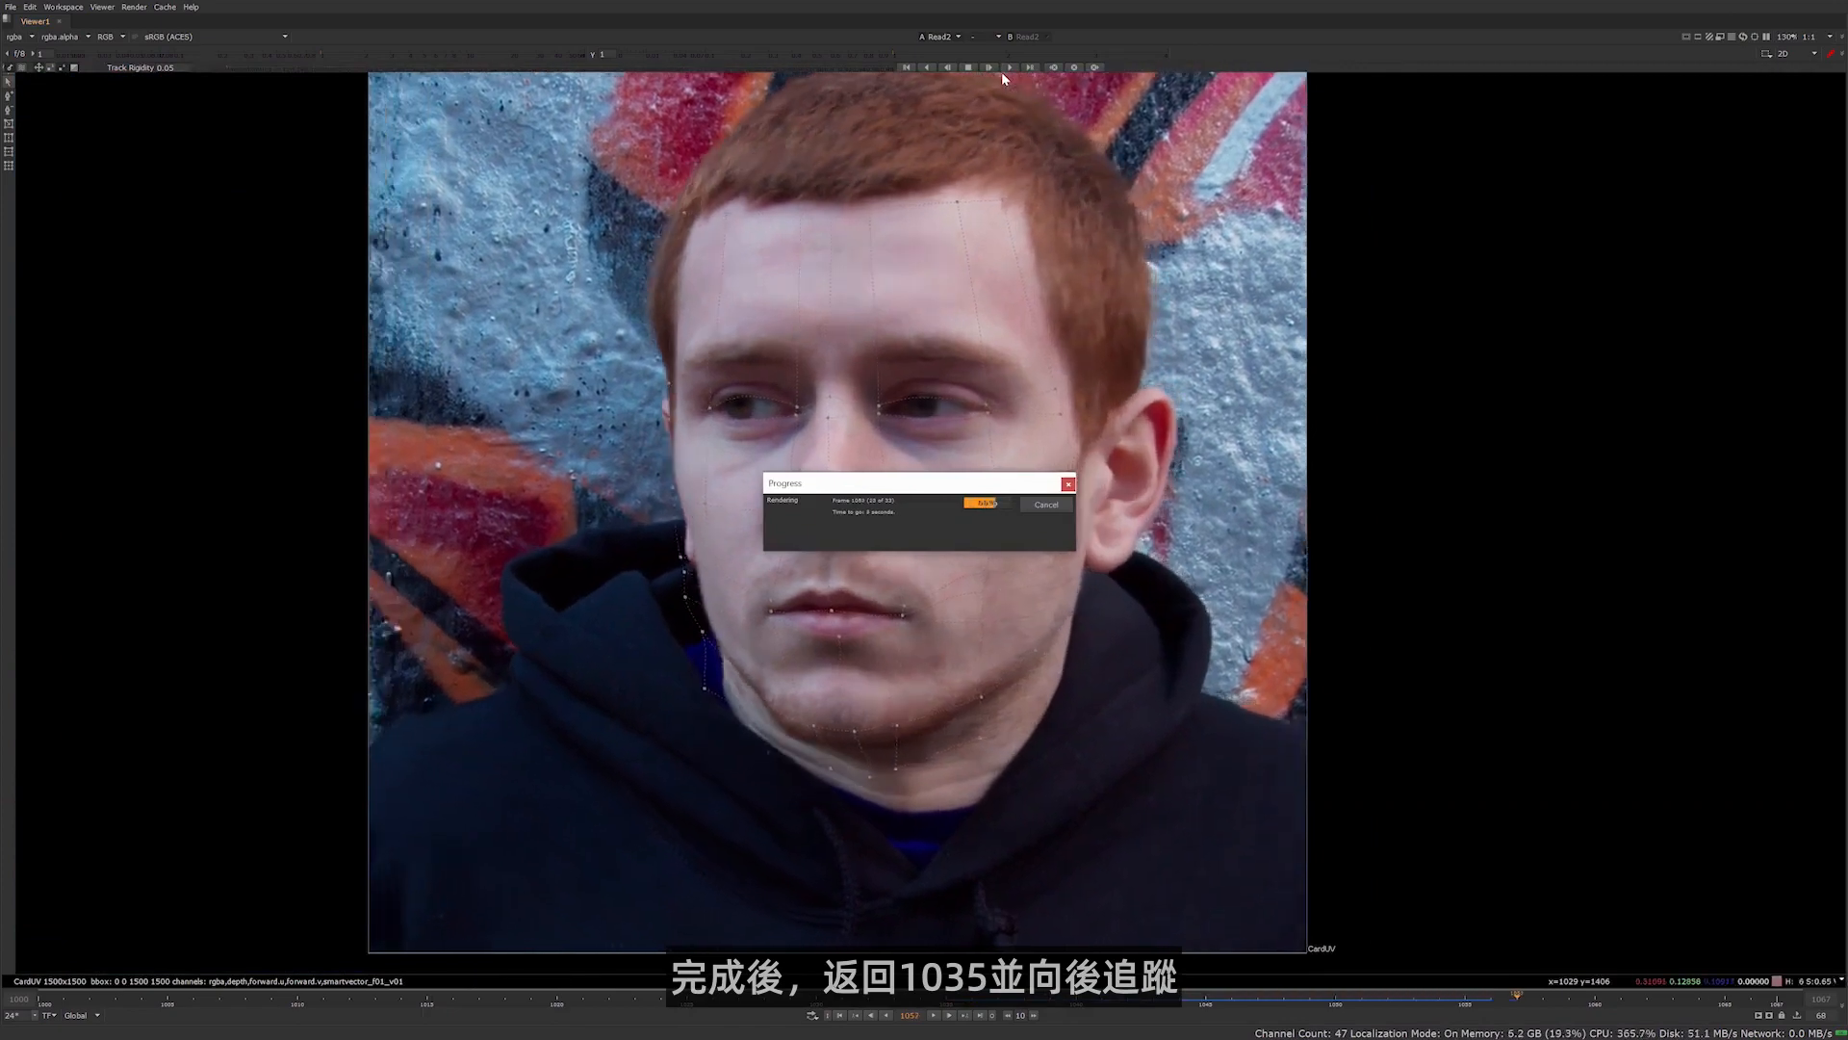
{"action": "left_click", "coordinate": [920, 67]}
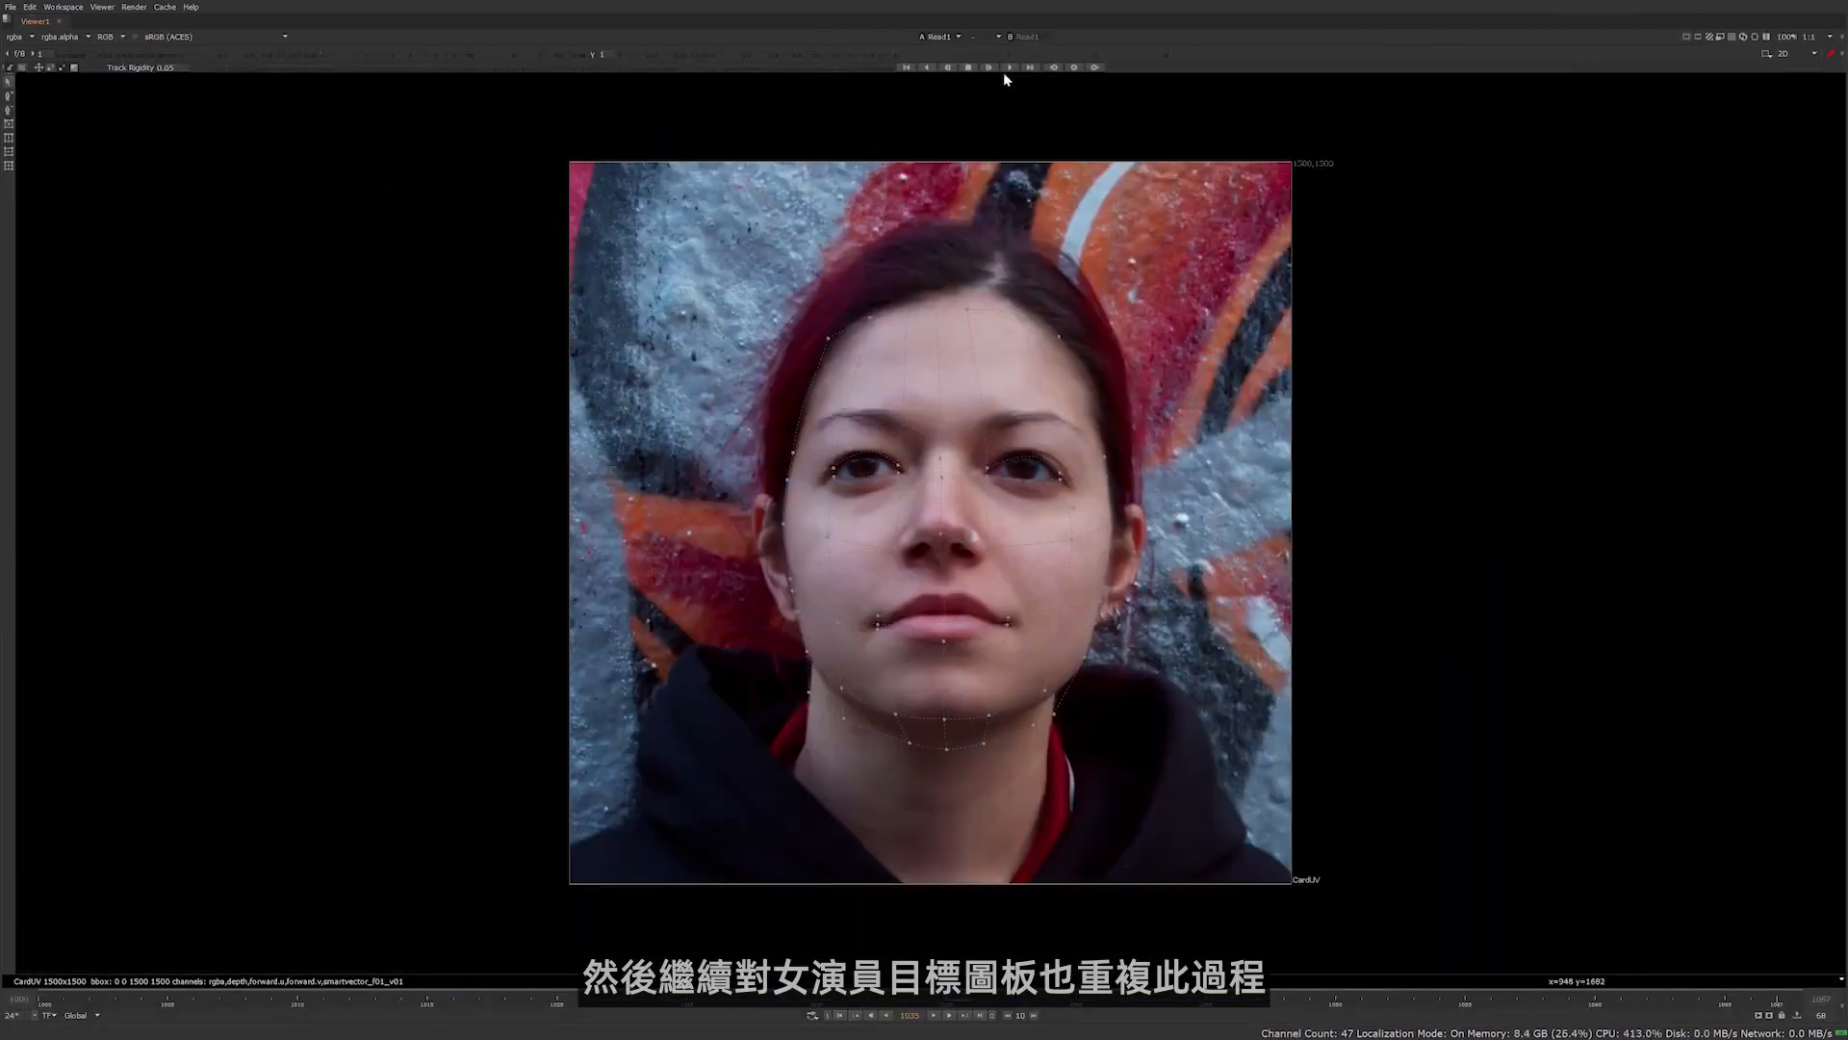
{"action": "left_click", "coordinate": [1007, 69]}
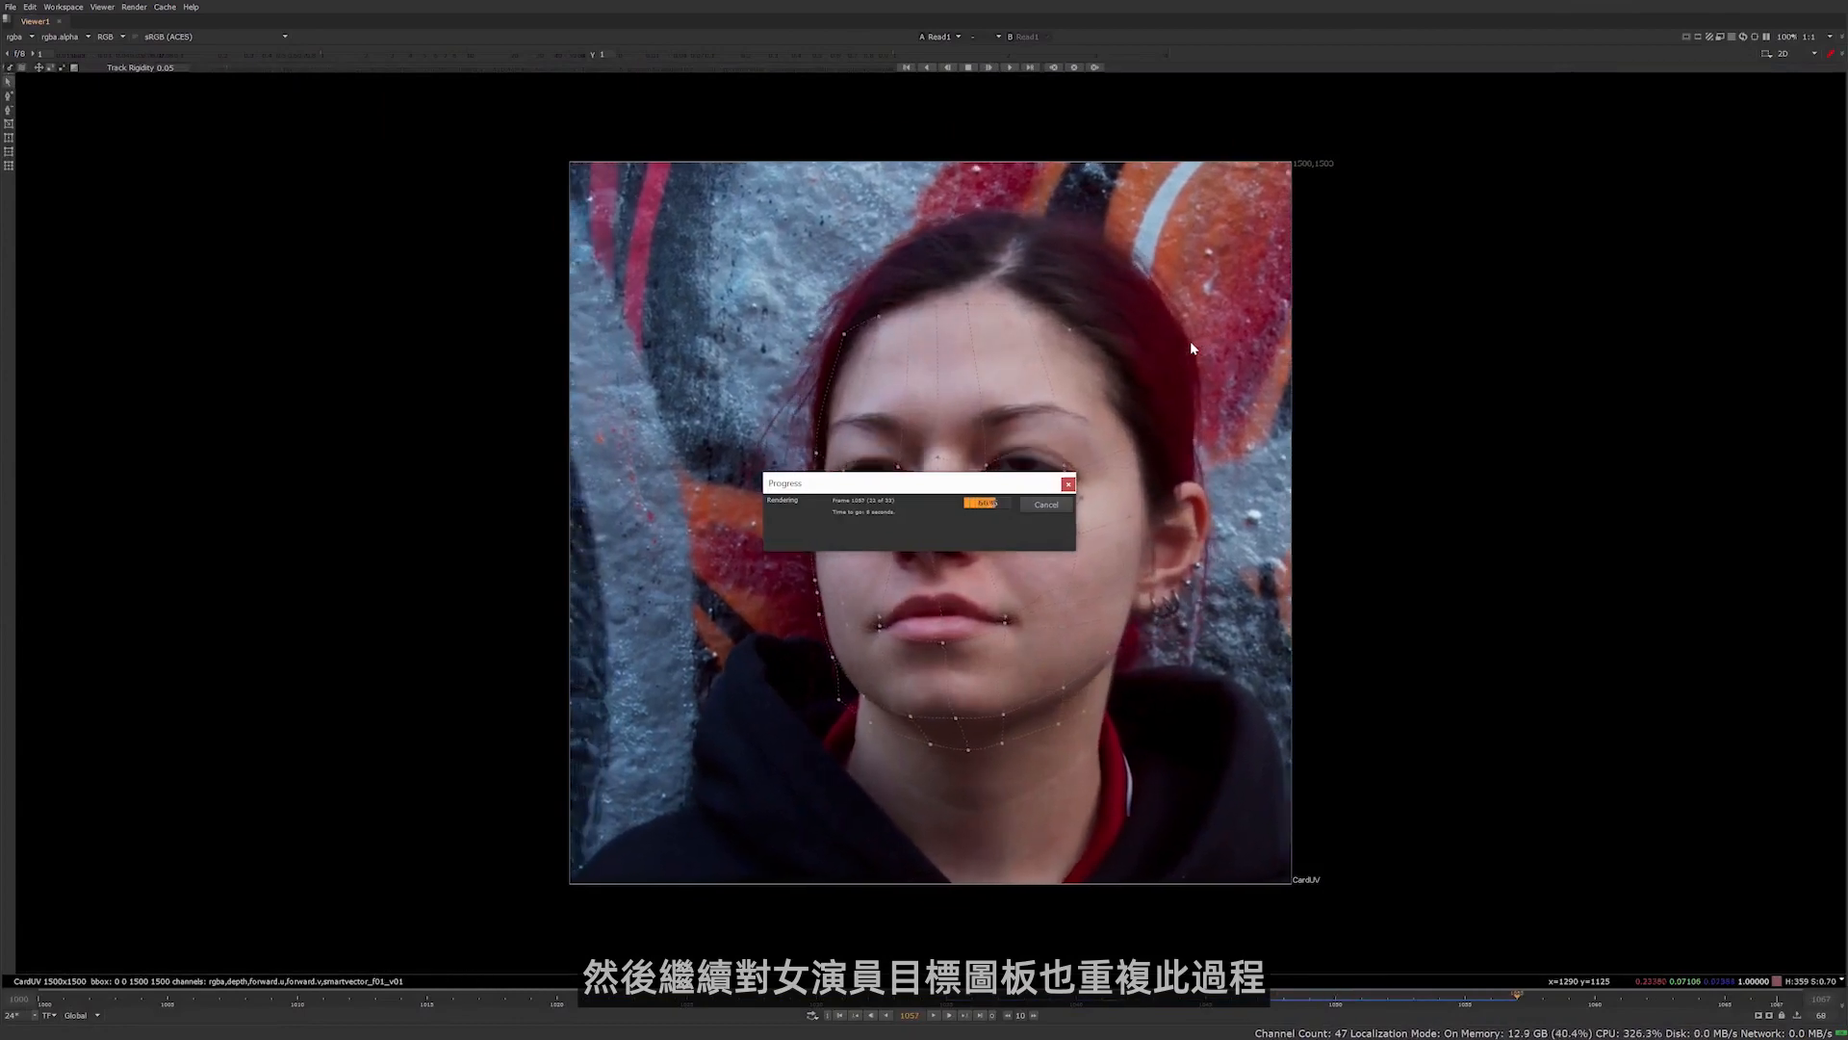
{"action": "left_click", "coordinate": [917, 74]}
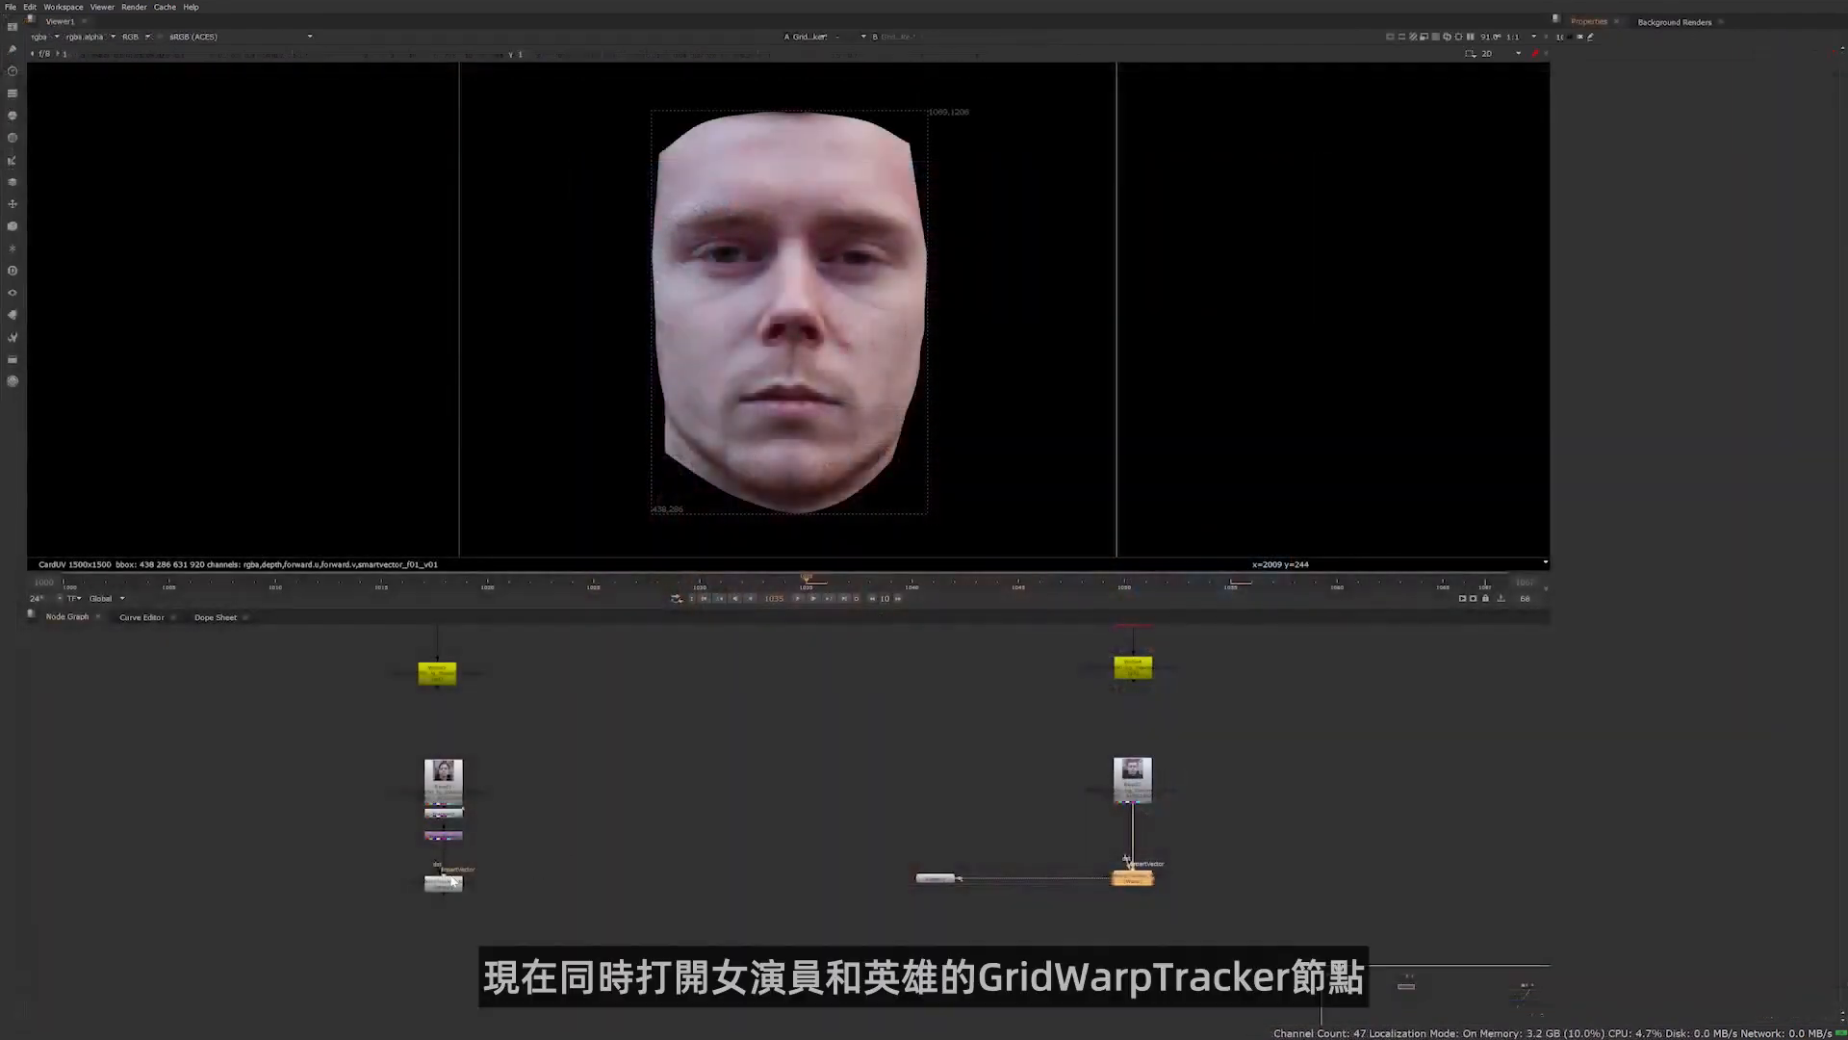
Copy all keys of GridWarpTracker_target's From grid and paste them into GridWarpTracker_hero's To grid
{"action": "double_click", "coordinate": [1132, 878]}
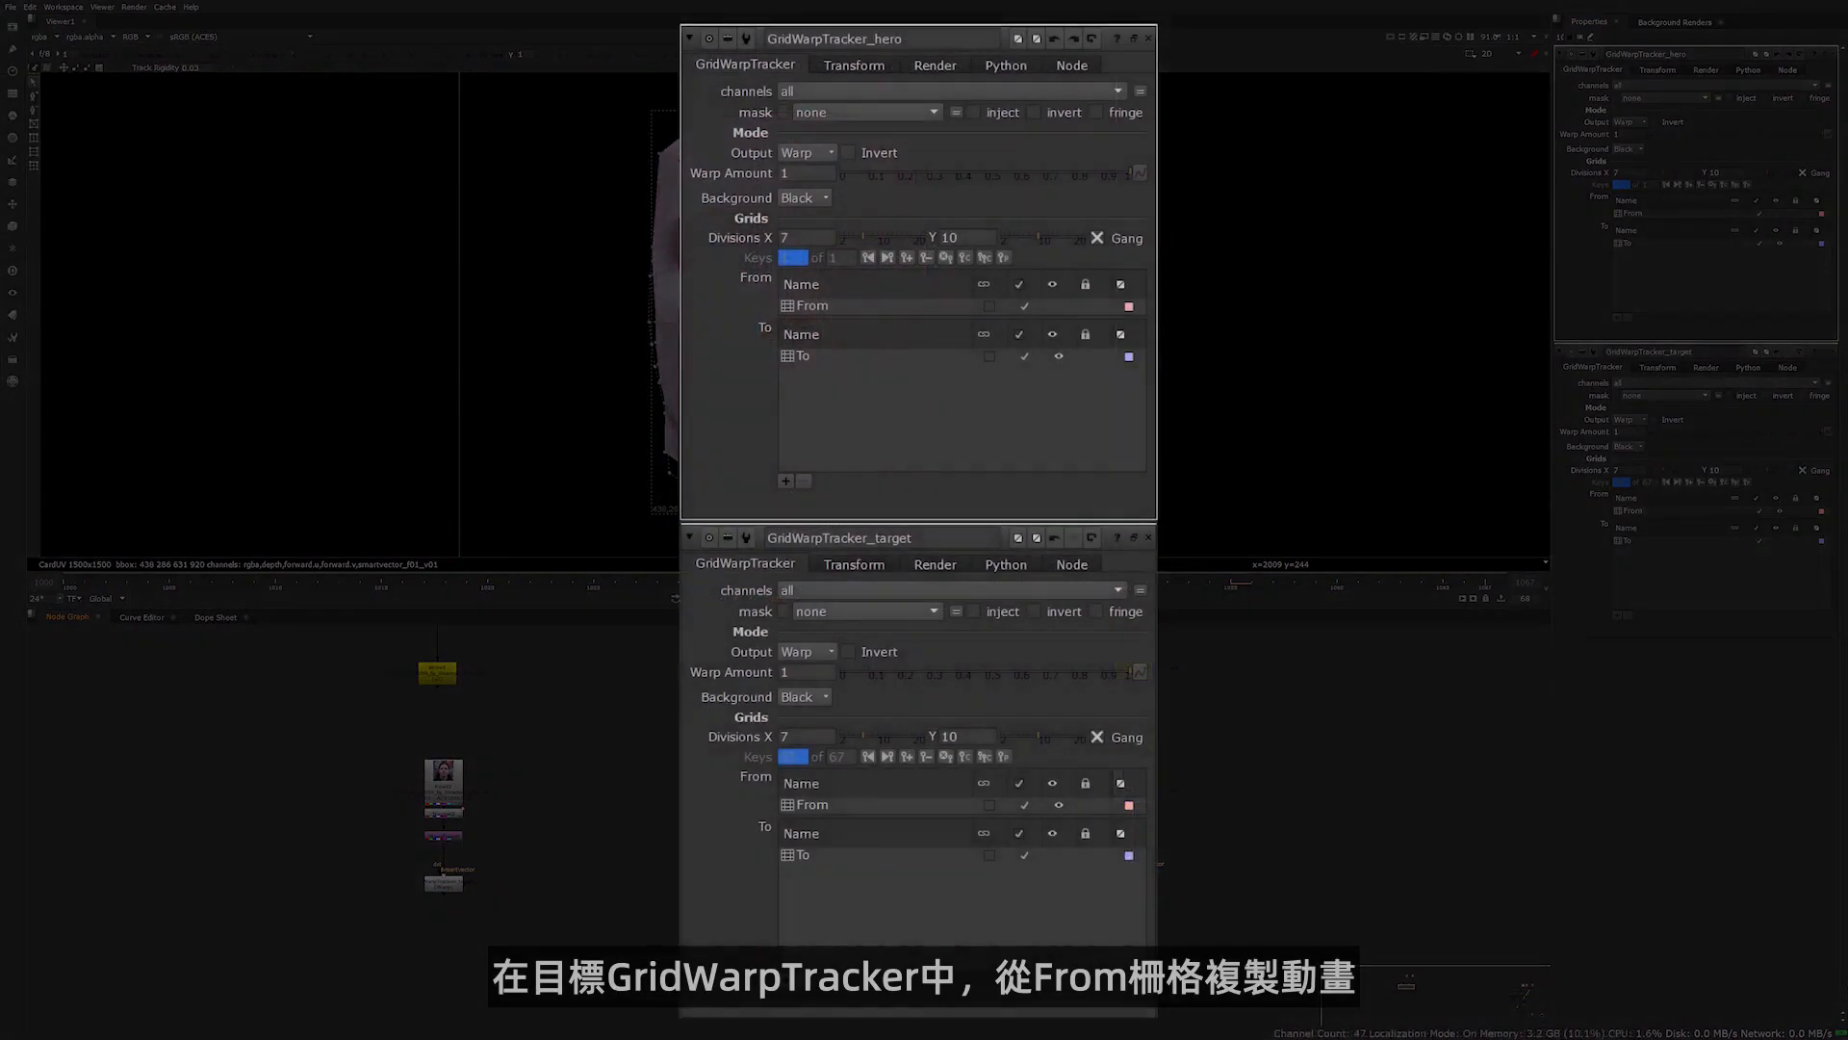
{"action": "left_click", "coordinate": [829, 806]}
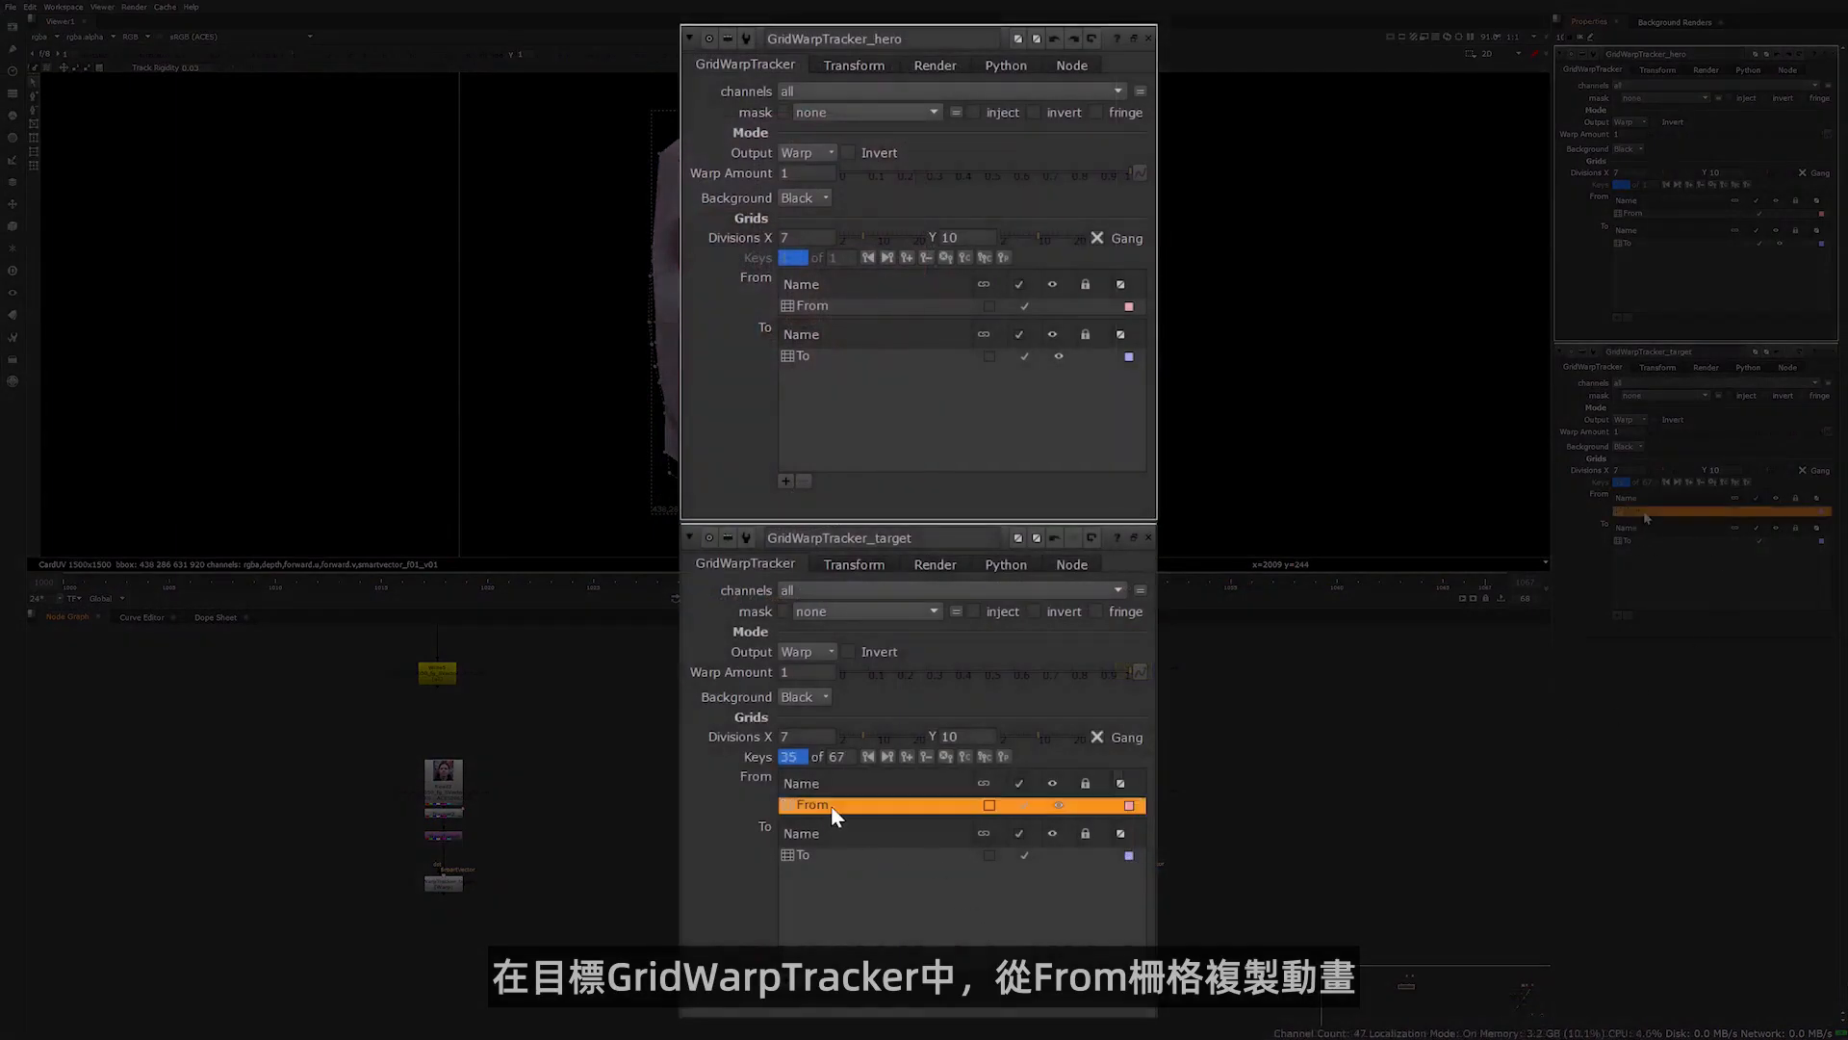
{"action": "right_click", "coordinate": [830, 805]}
{"action": "left_click", "coordinate": [849, 902]}
{"action": "left_click", "coordinate": [812, 361]}
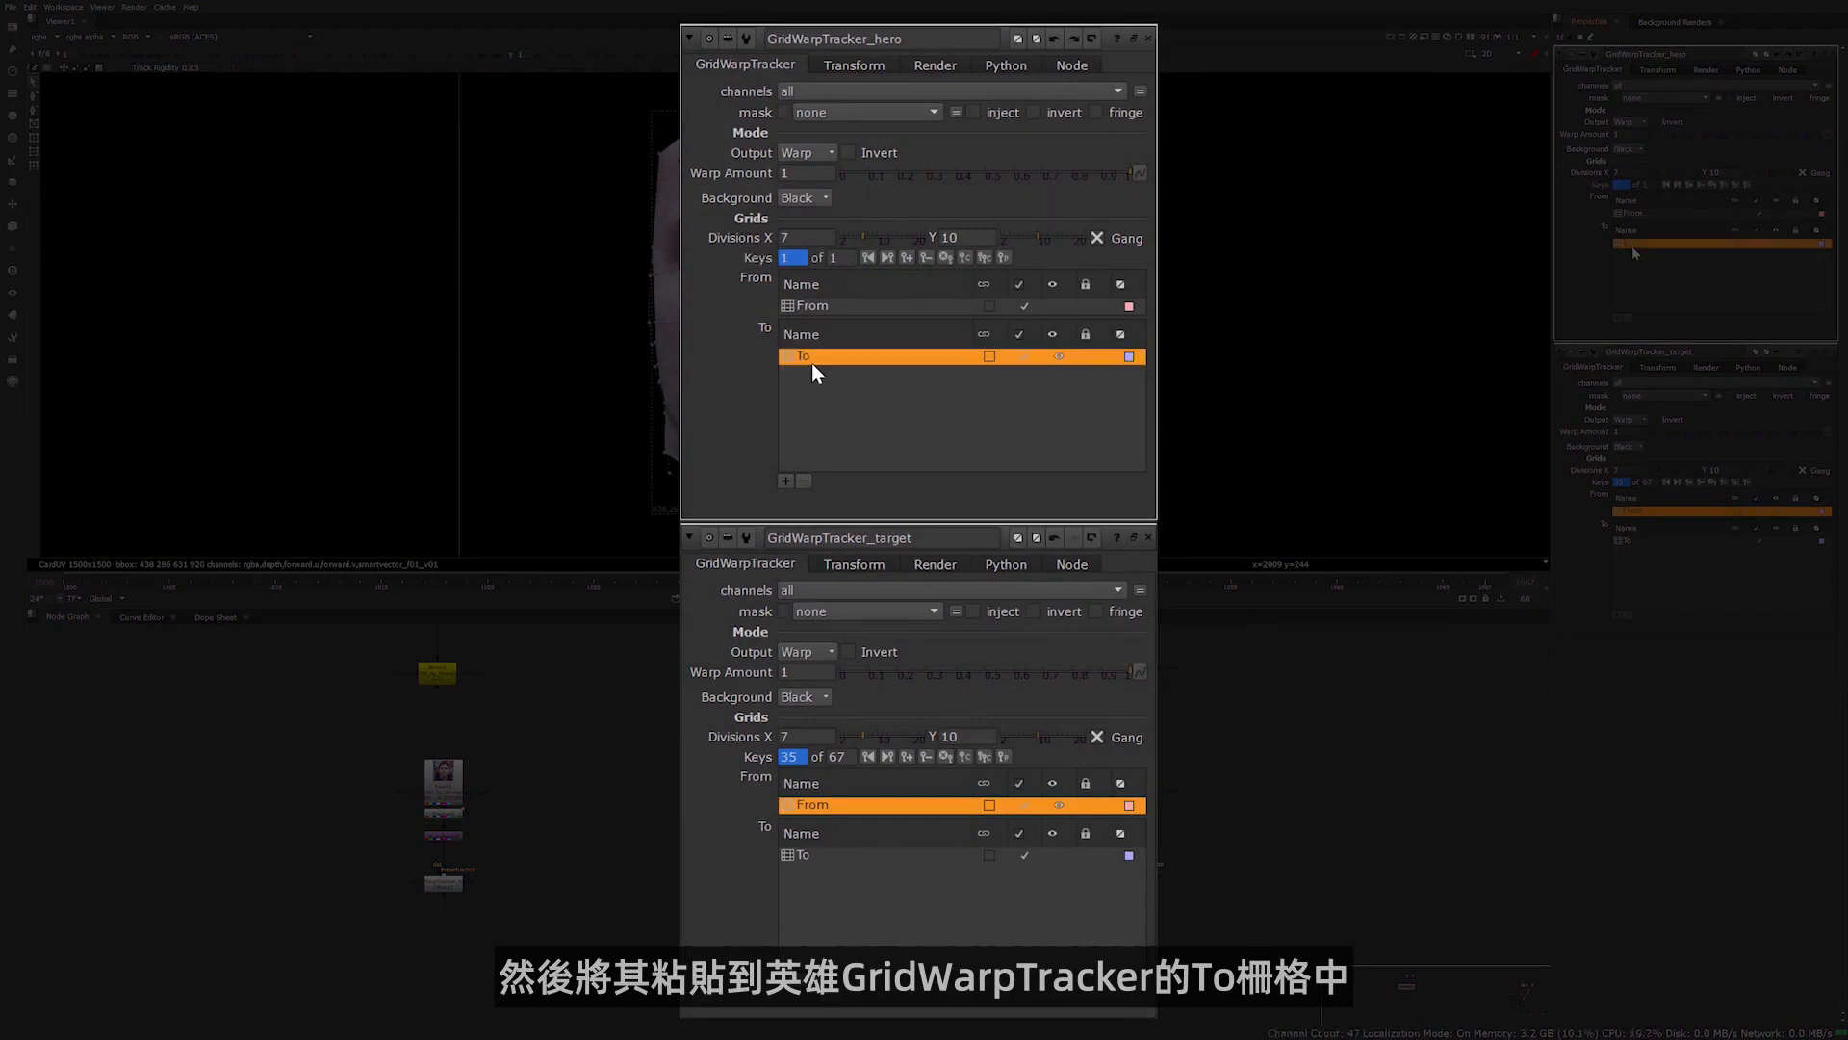
{"action": "right_click", "coordinate": [811, 362]}
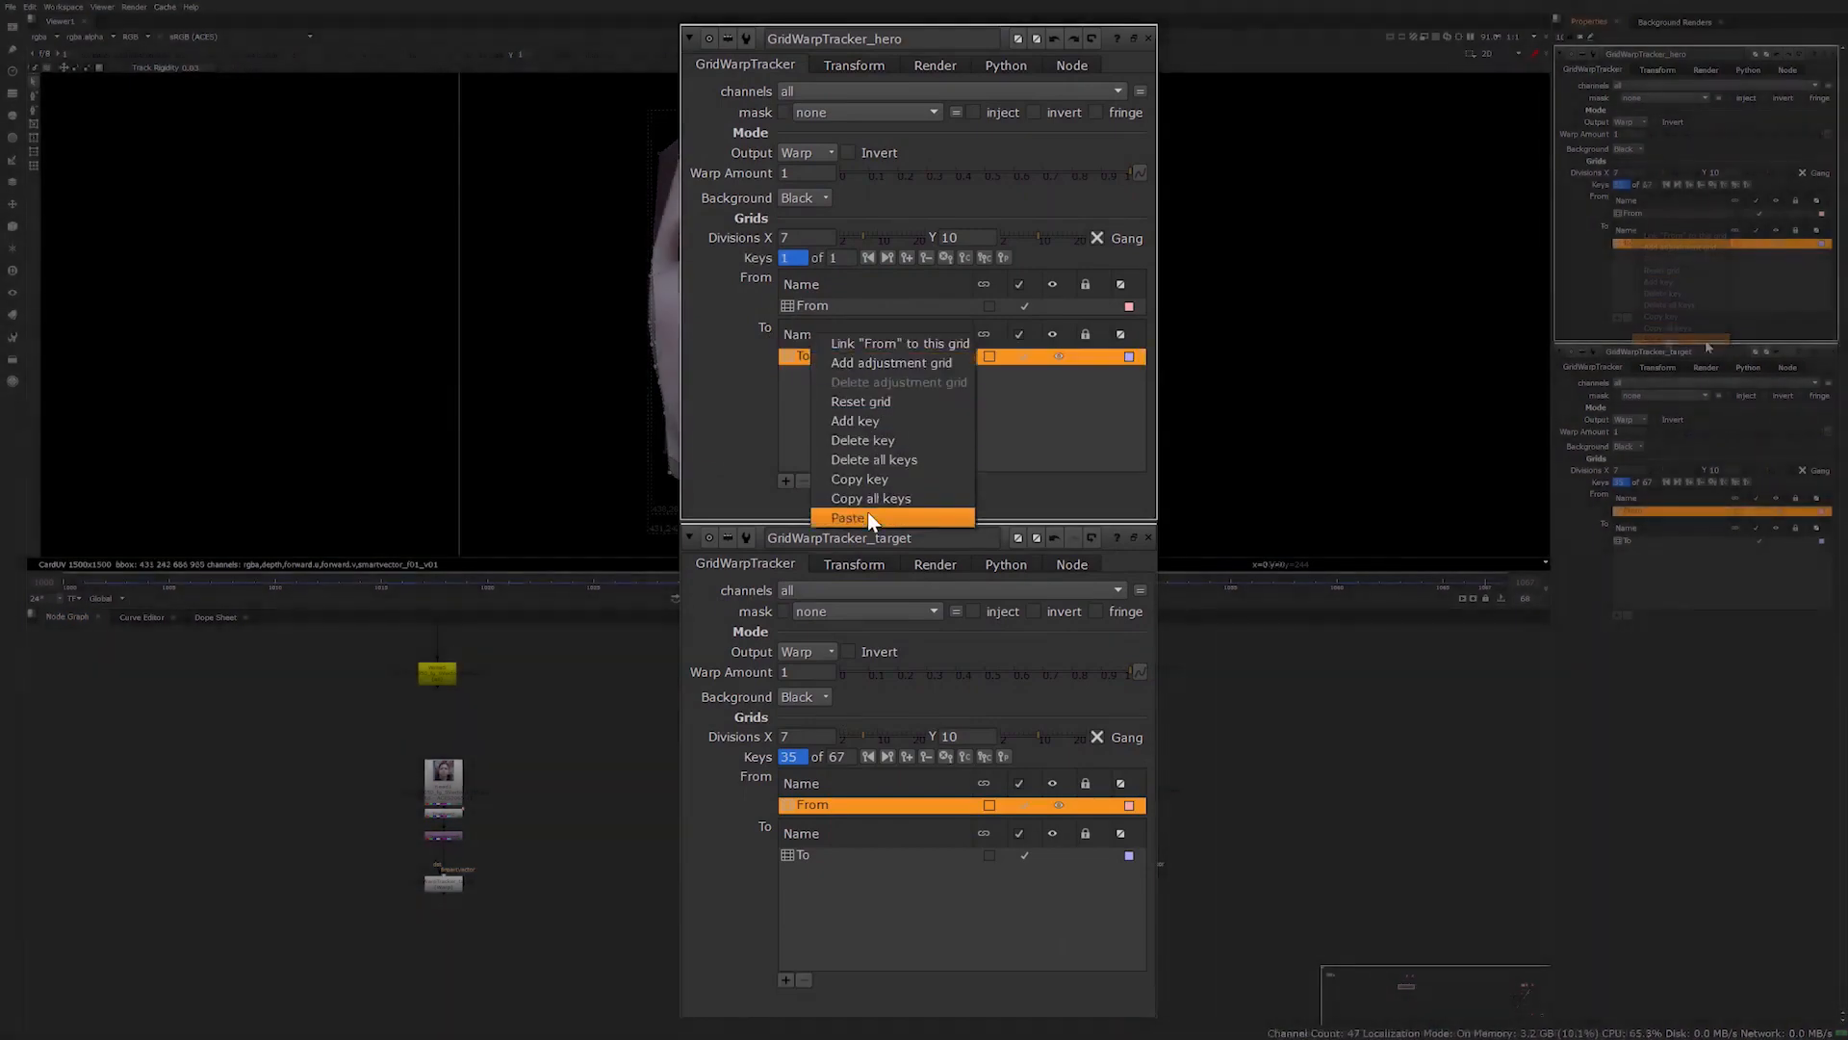
{"action": "left_click", "coordinate": [868, 518]}
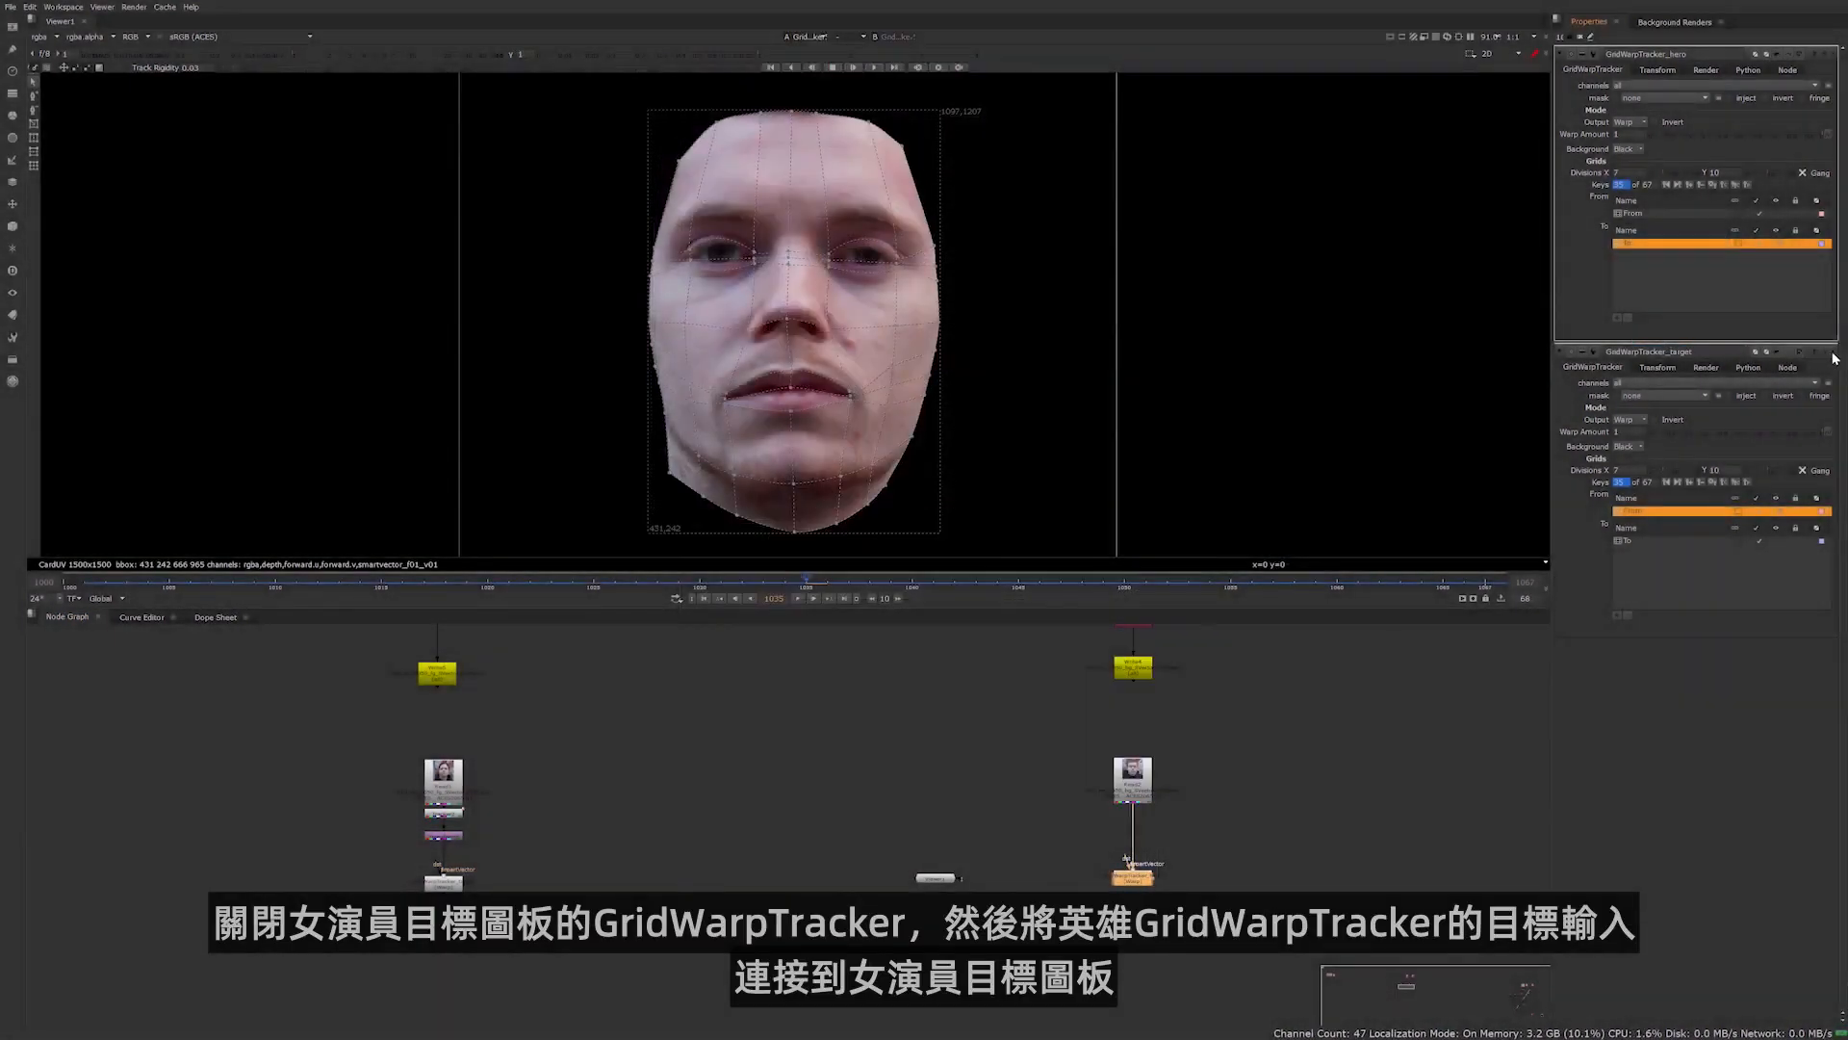
Close GridWarpTracker_target's properties, connect GridWarpTracker_hero's destination input to the actress's plate and set its Output to Morph
{"action": "left_click", "coordinate": [1830, 353]}
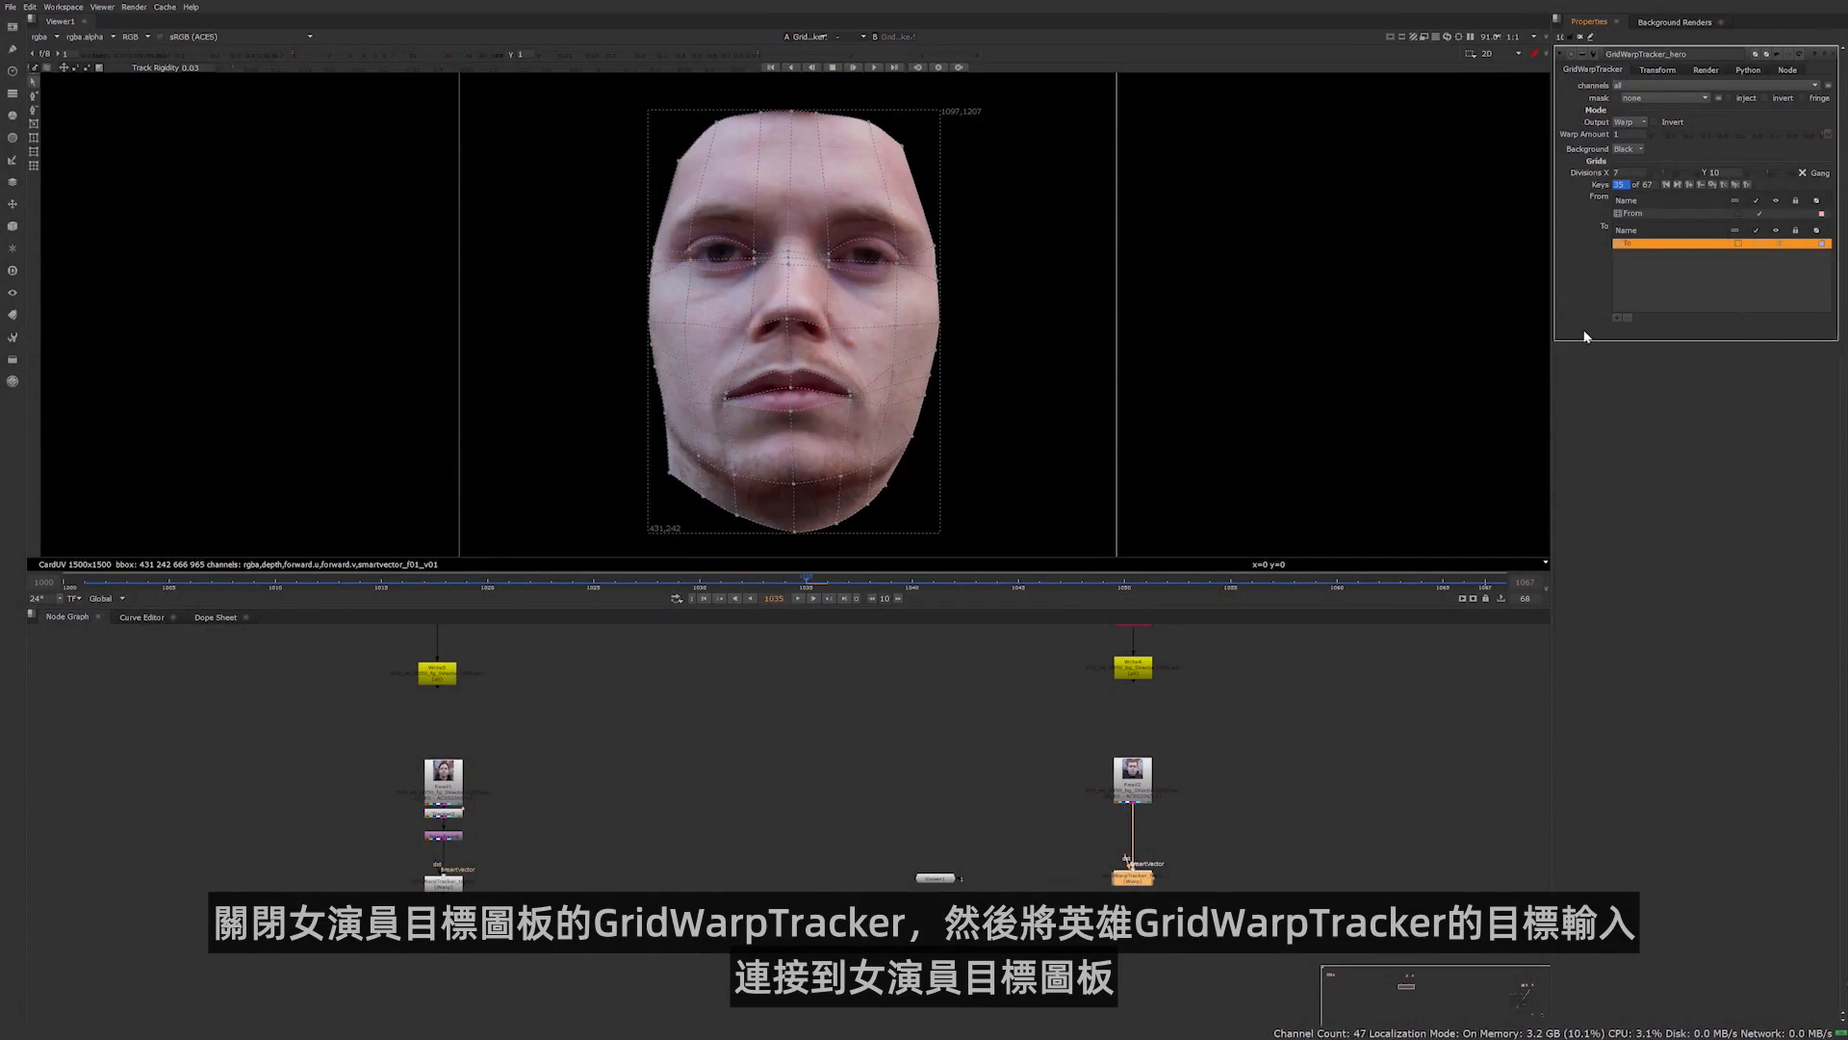
{"action": "left_click_drag", "start_coordinate": [1124, 860], "coordinate": [444, 836]}
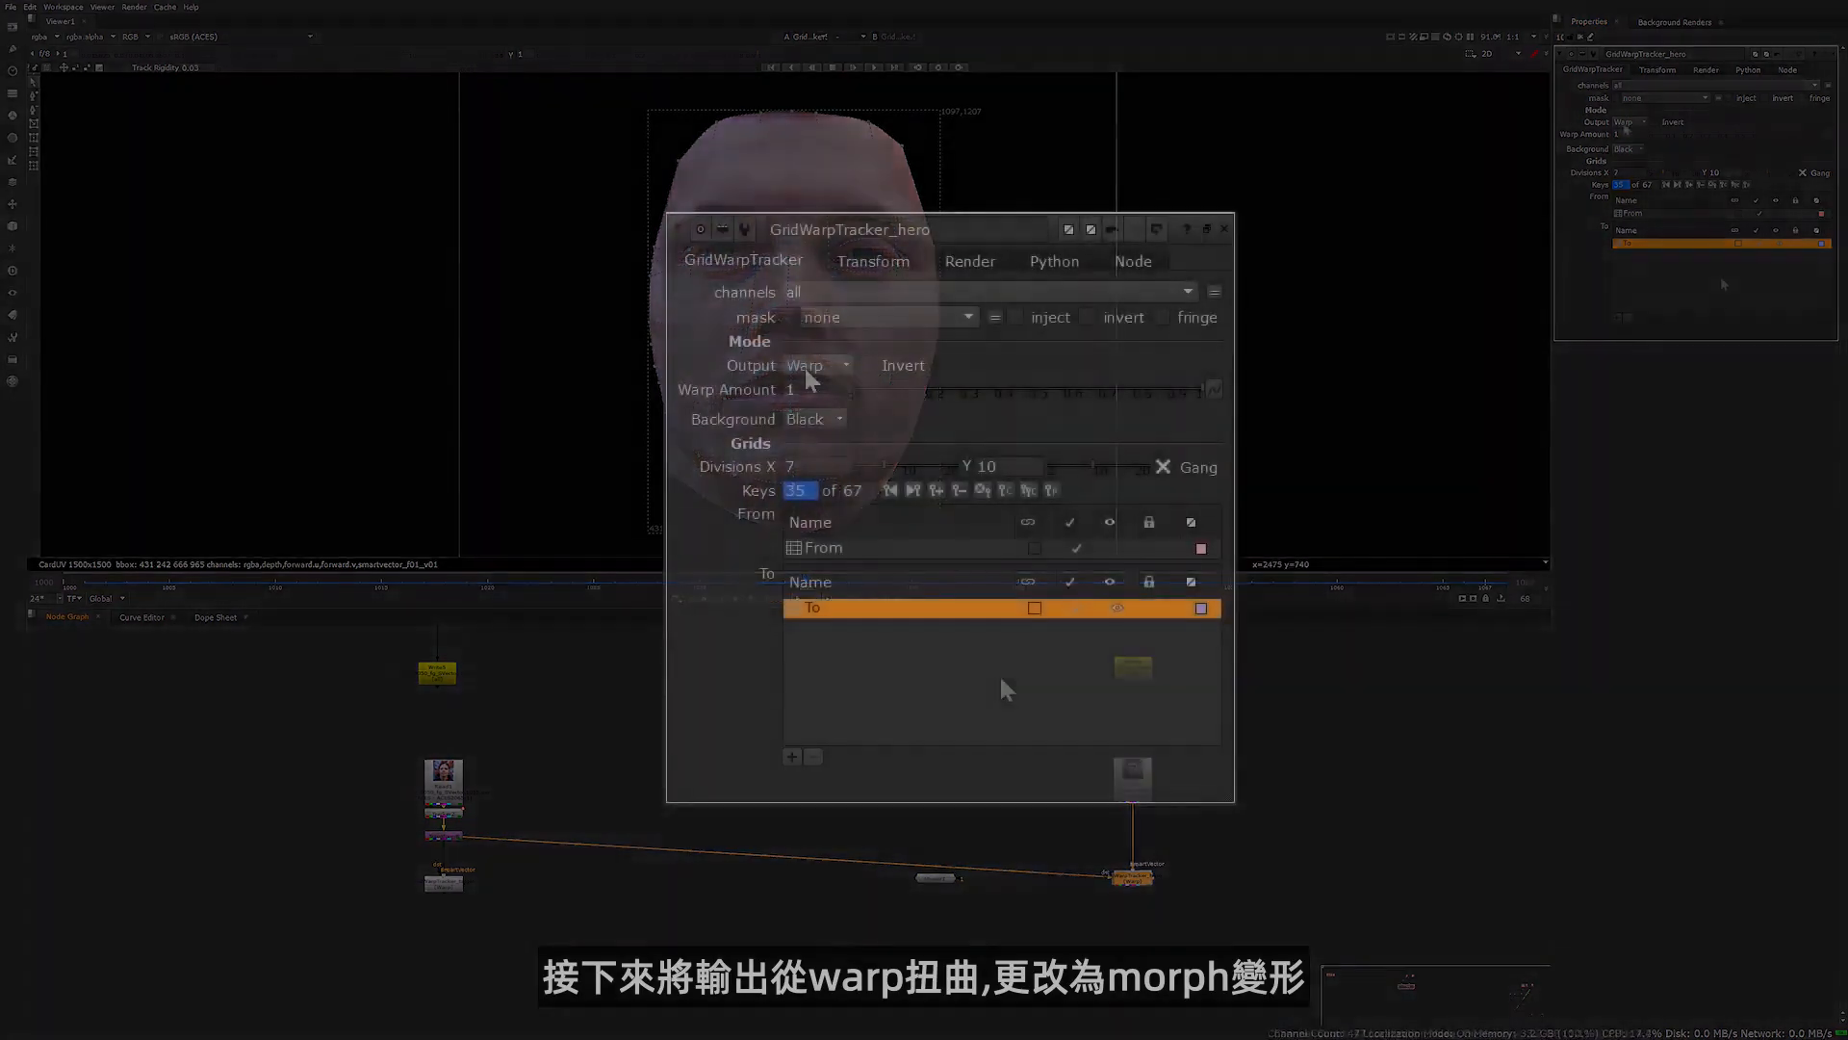
{"action": "left_click", "coordinate": [1630, 123]}
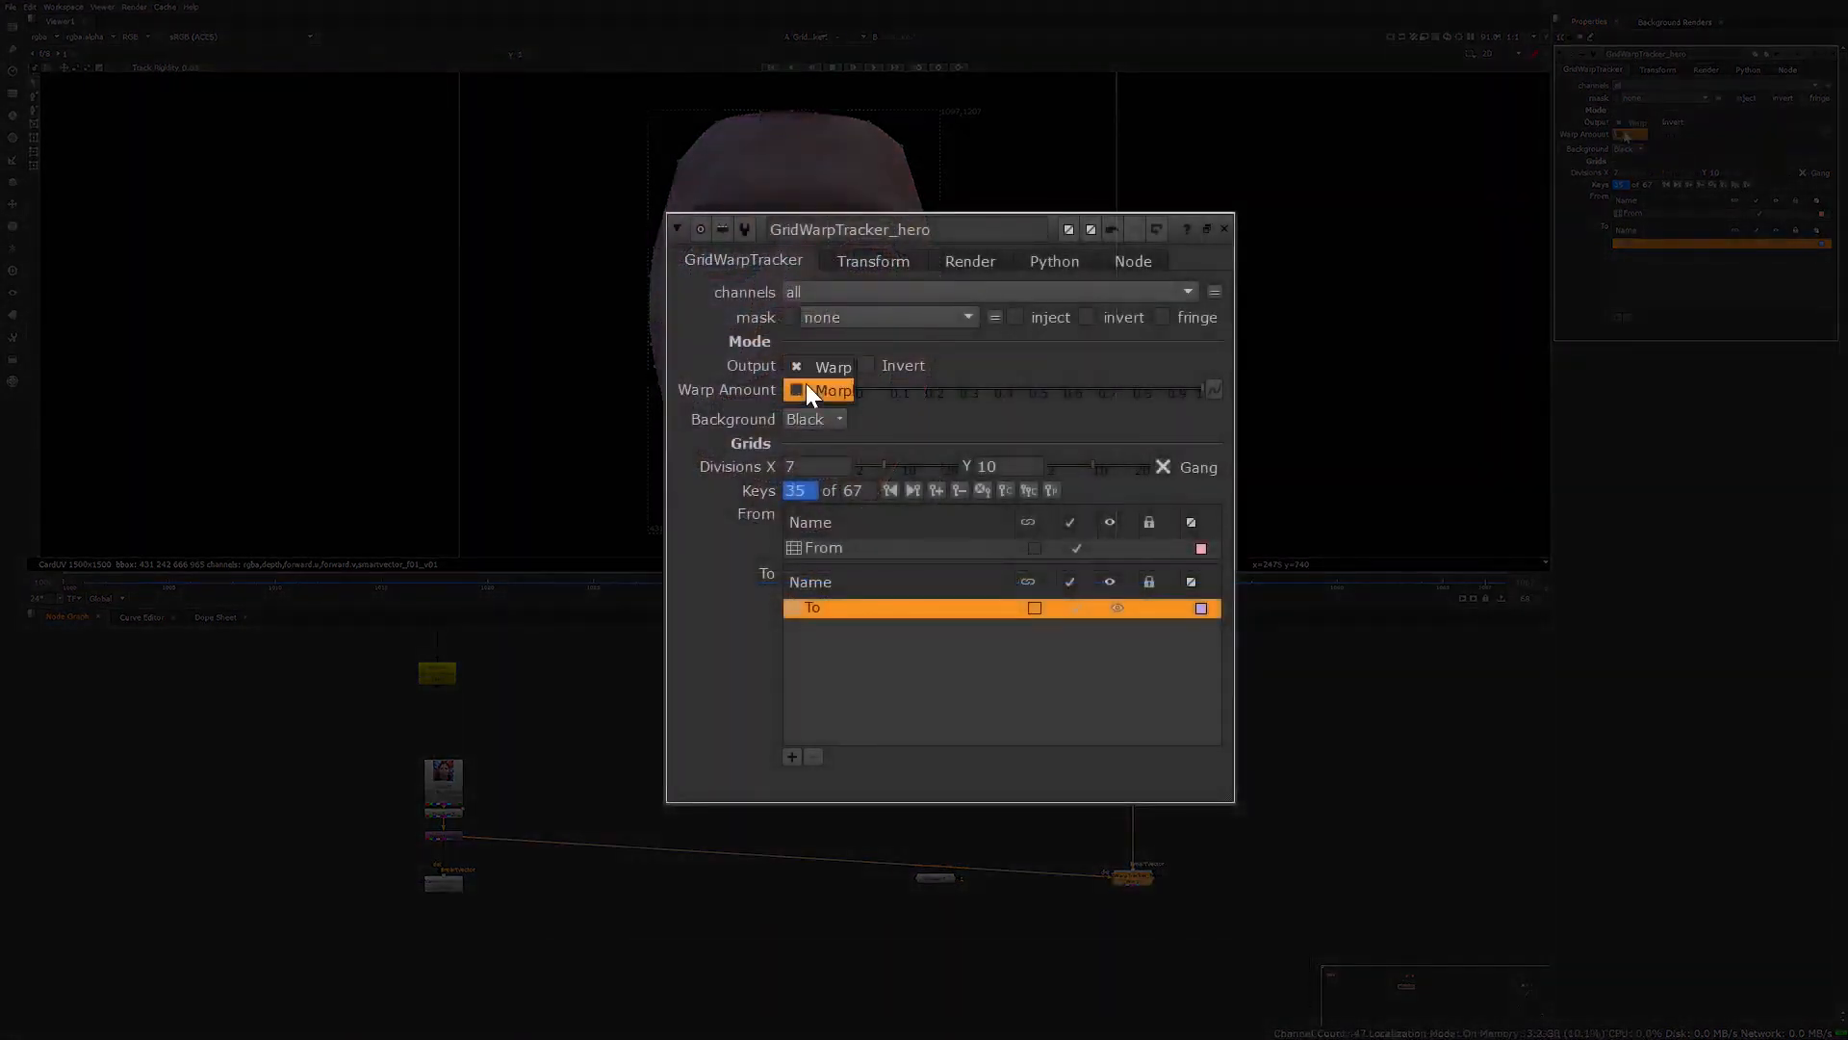
{"action": "left_click", "coordinate": [806, 383]}
Link GridWarpTracker_hero's Mix value to its Morph Amount
{"action": "right_click", "coordinate": [816, 389]}
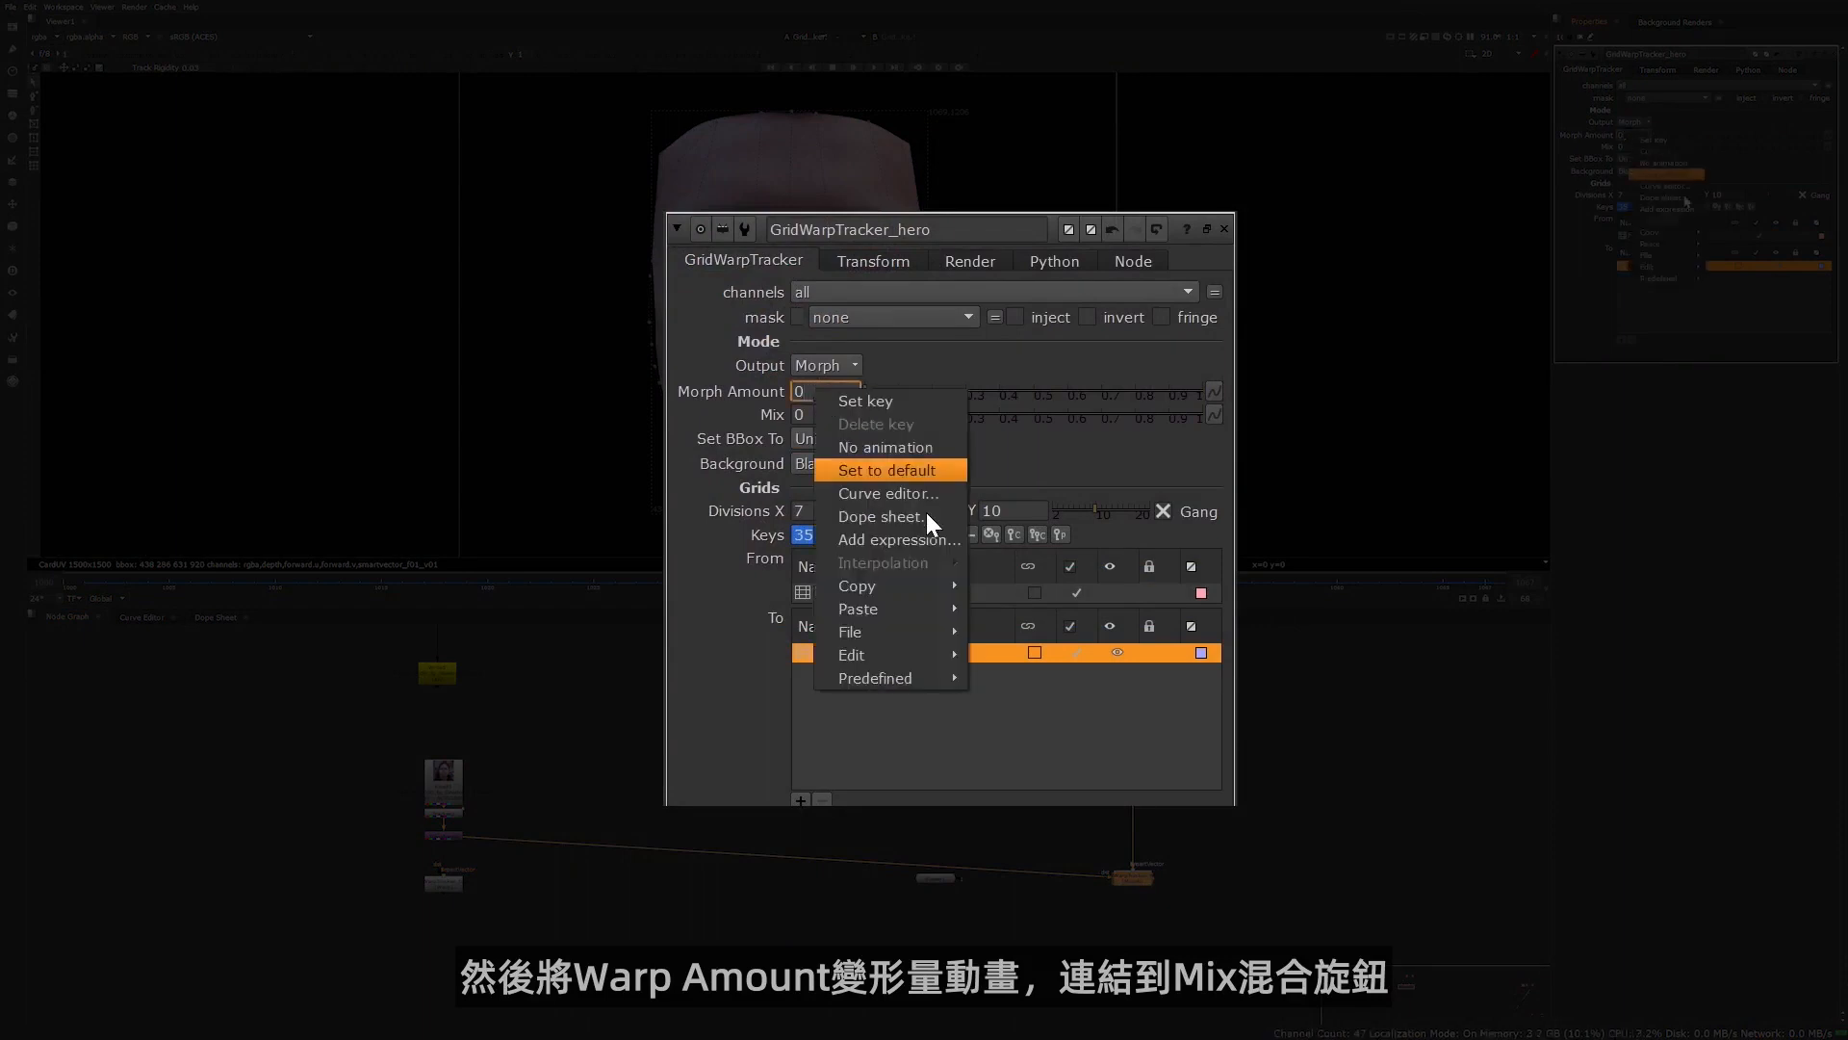
{"action": "mouse_move", "coordinate": [888, 586]}
{"action": "left_click", "coordinate": [1025, 632]}
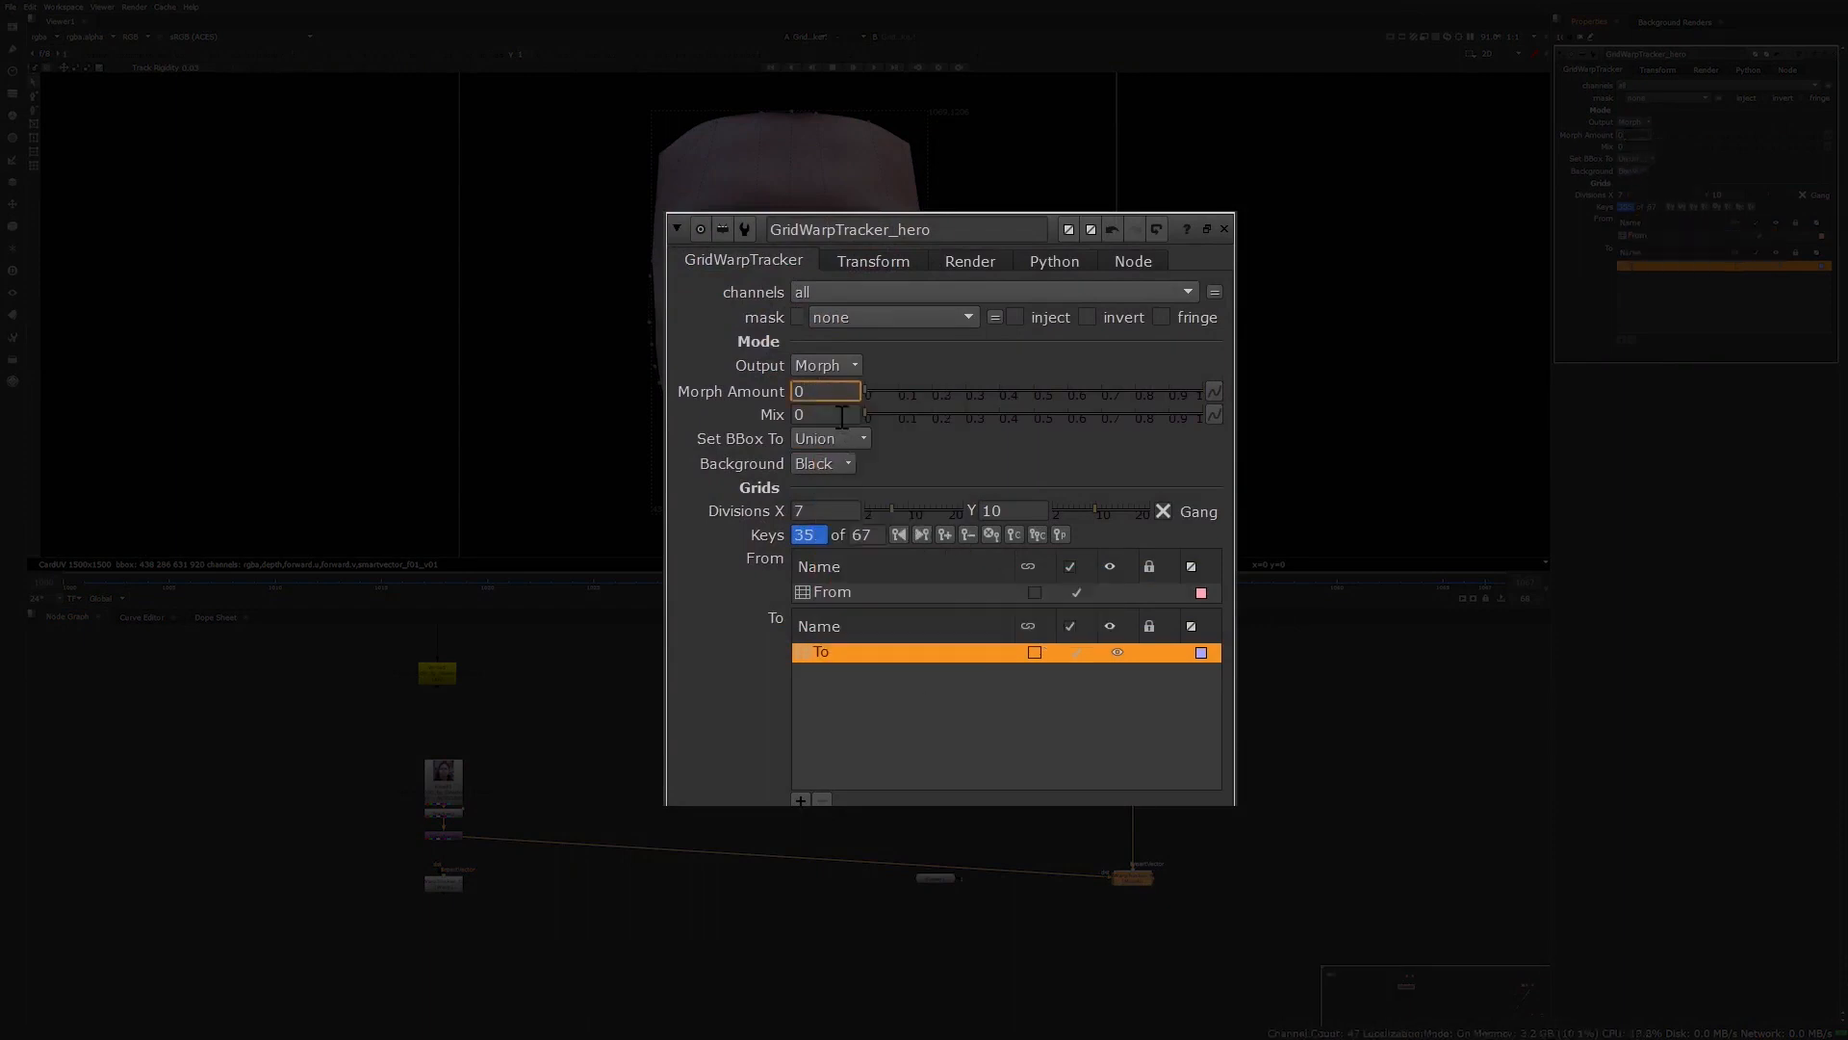
{"action": "right_click", "coordinate": [841, 417]}
{"action": "mouse_move", "coordinate": [896, 636]}
{"action": "left_click", "coordinate": [1071, 637]}
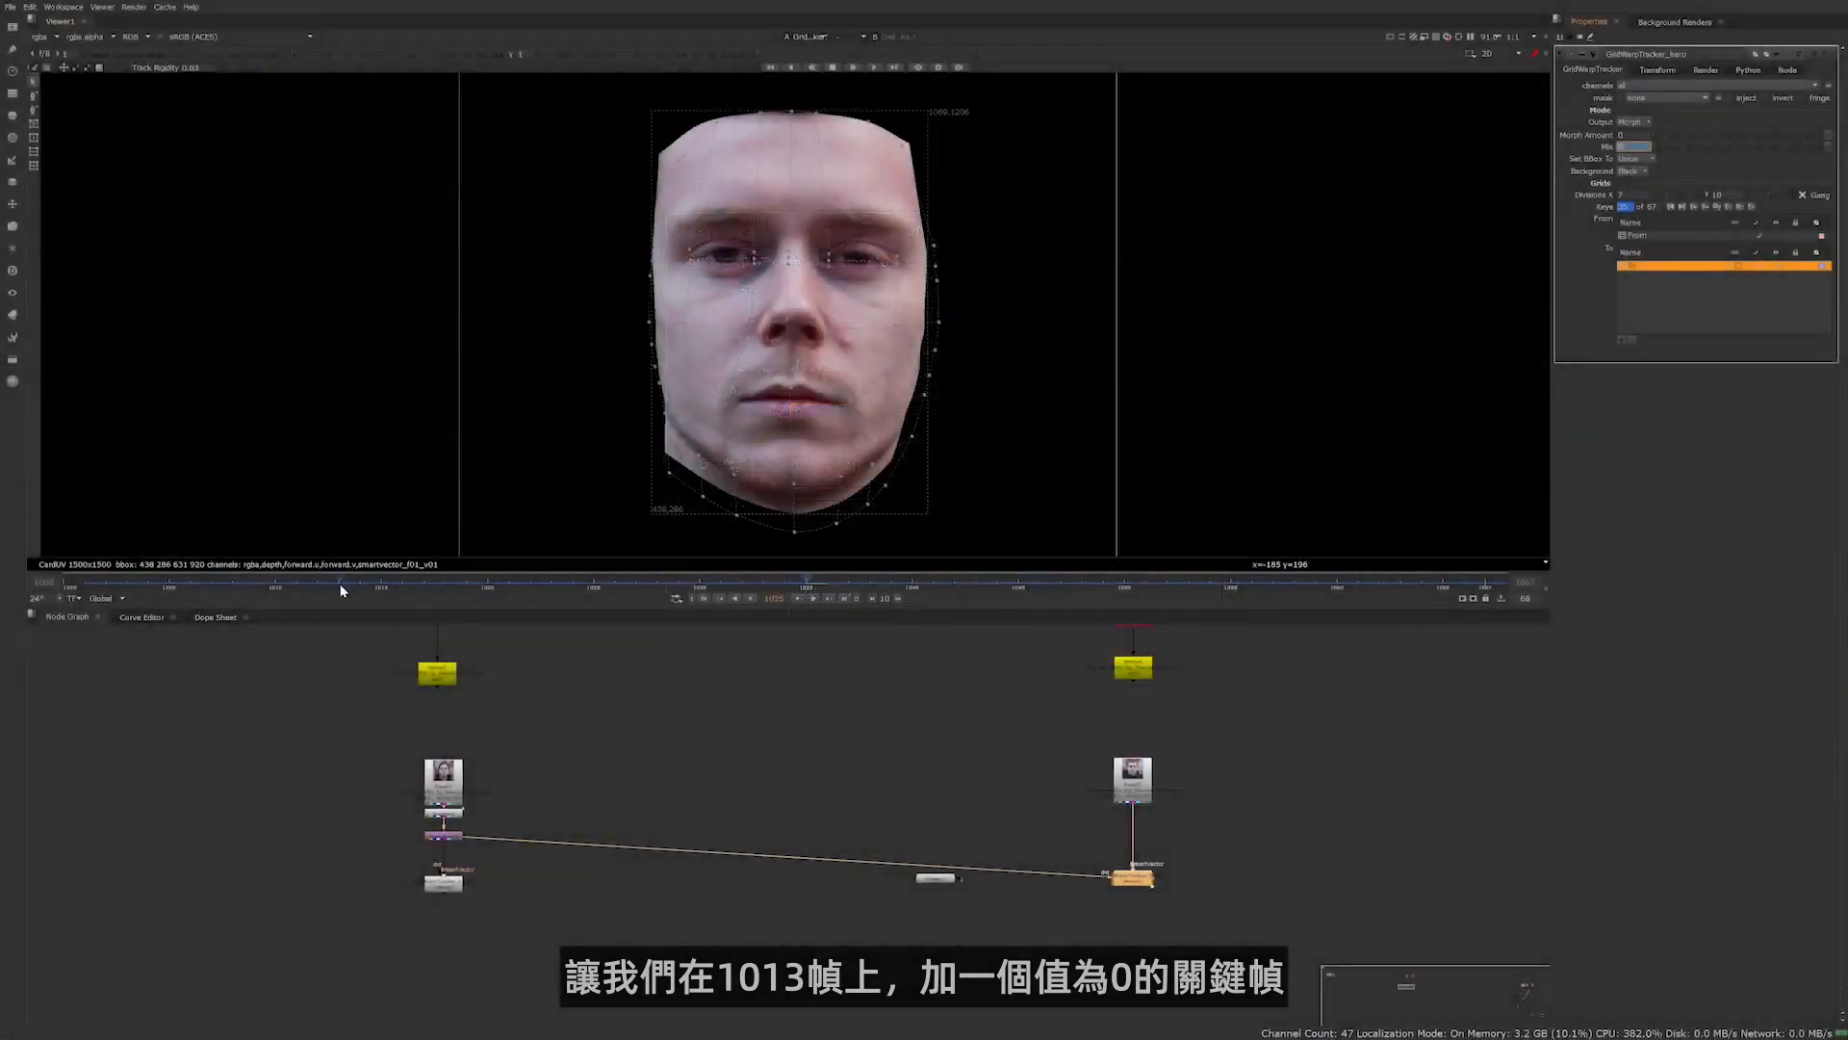
Keyframe the Morph Amount at 0 on frame 1013 and at 1 on frame 1055
{"action": "left_click", "coordinate": [339, 583]}
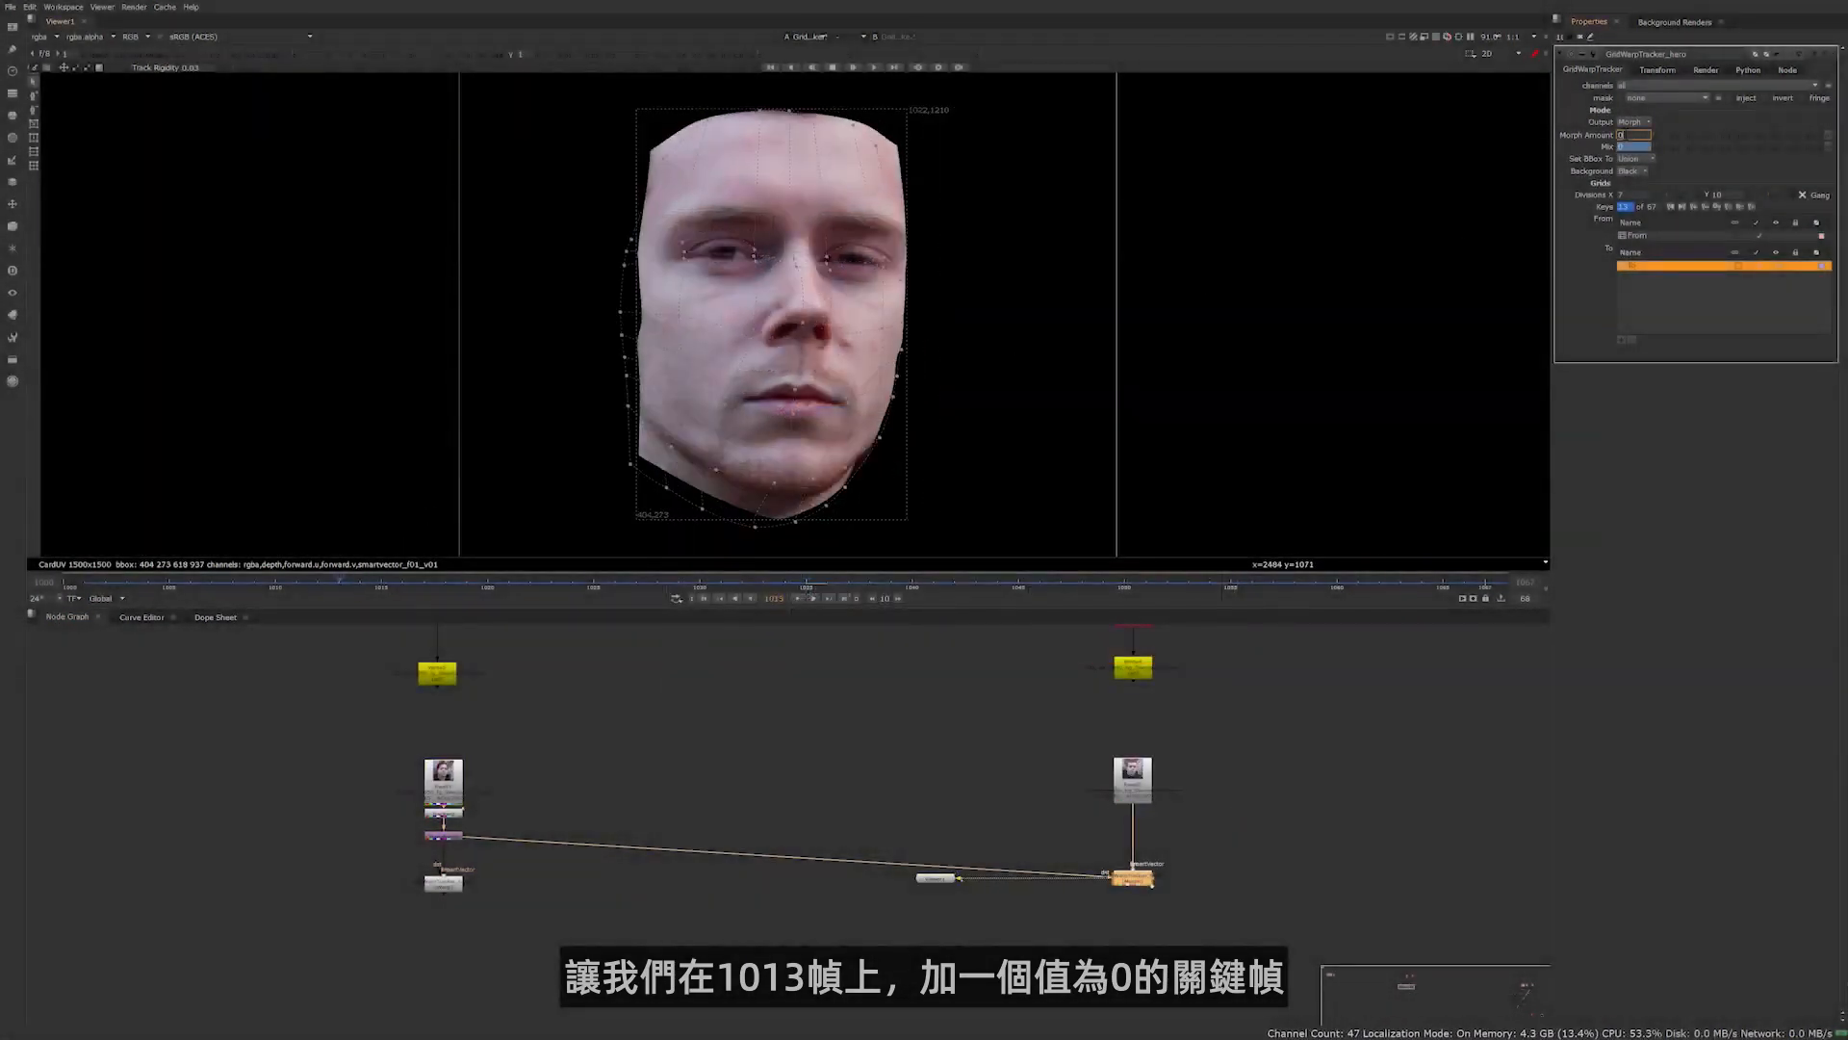
{"action": "right_click", "coordinate": [1624, 133]}
{"action": "left_click", "coordinate": [1631, 141]}
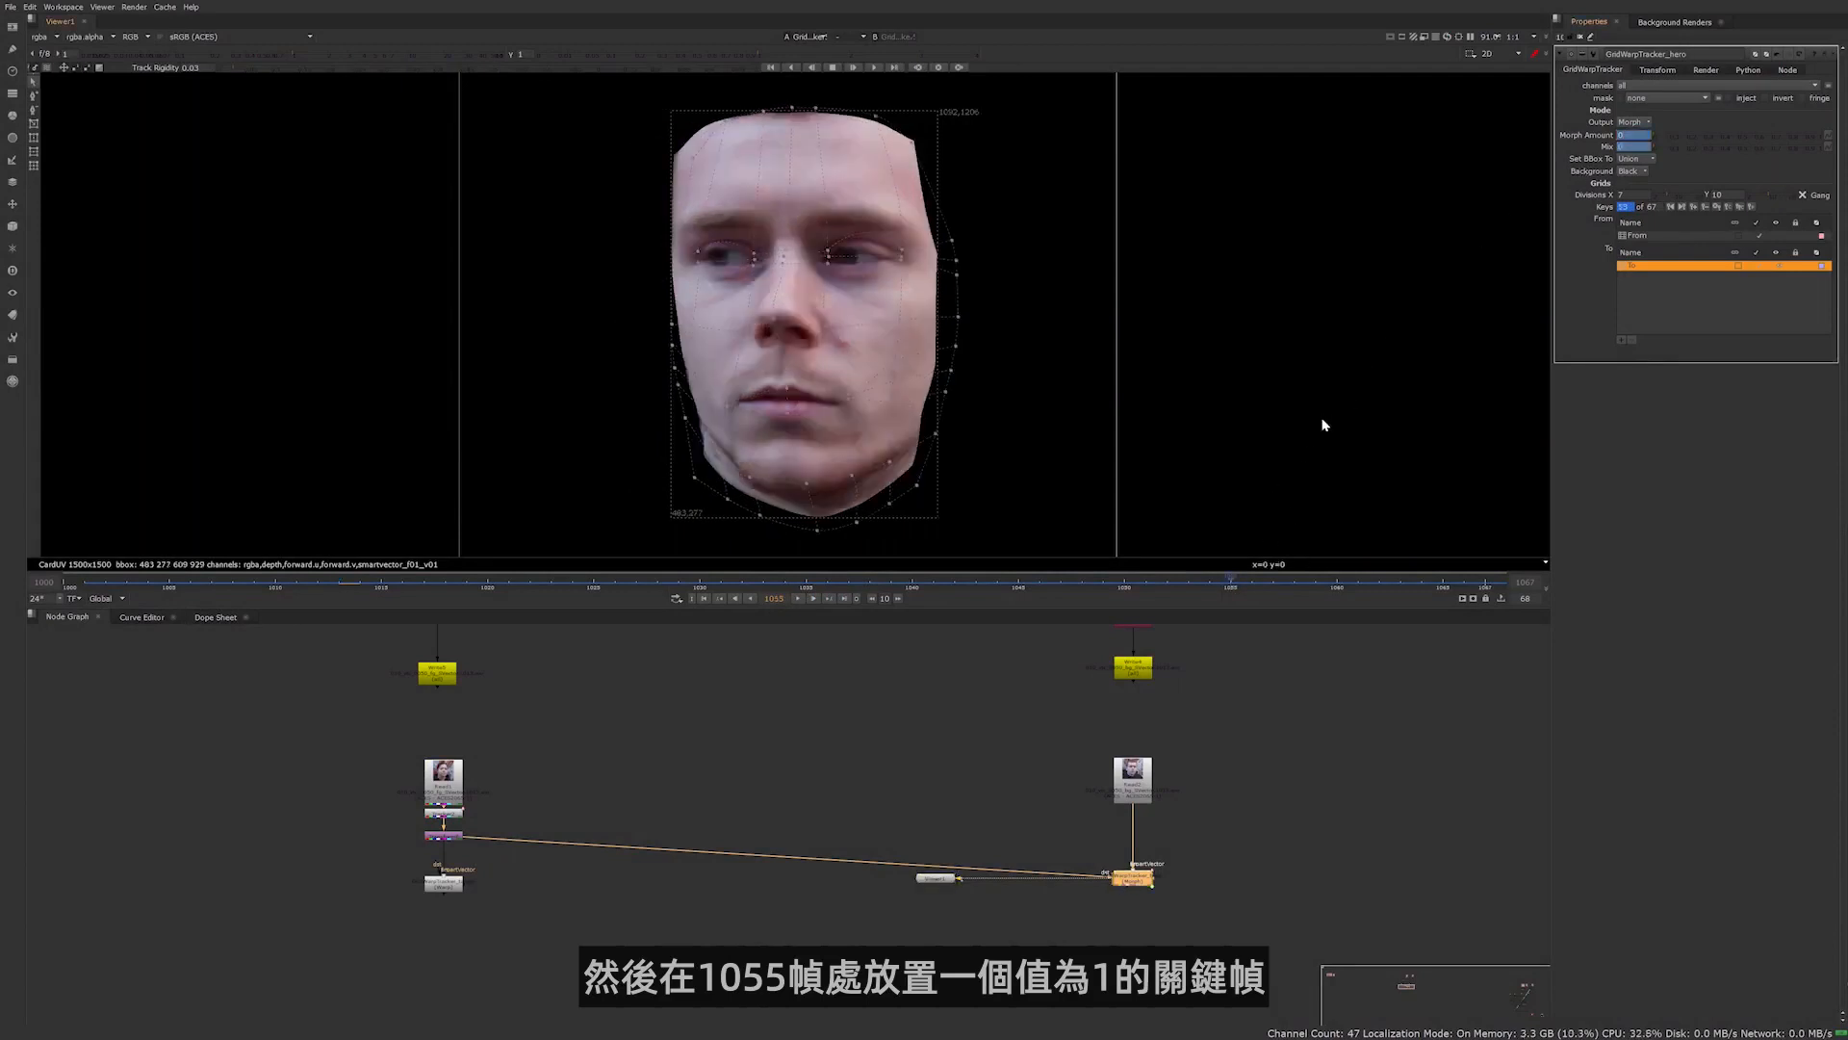
{"action": "type", "text": "1"}
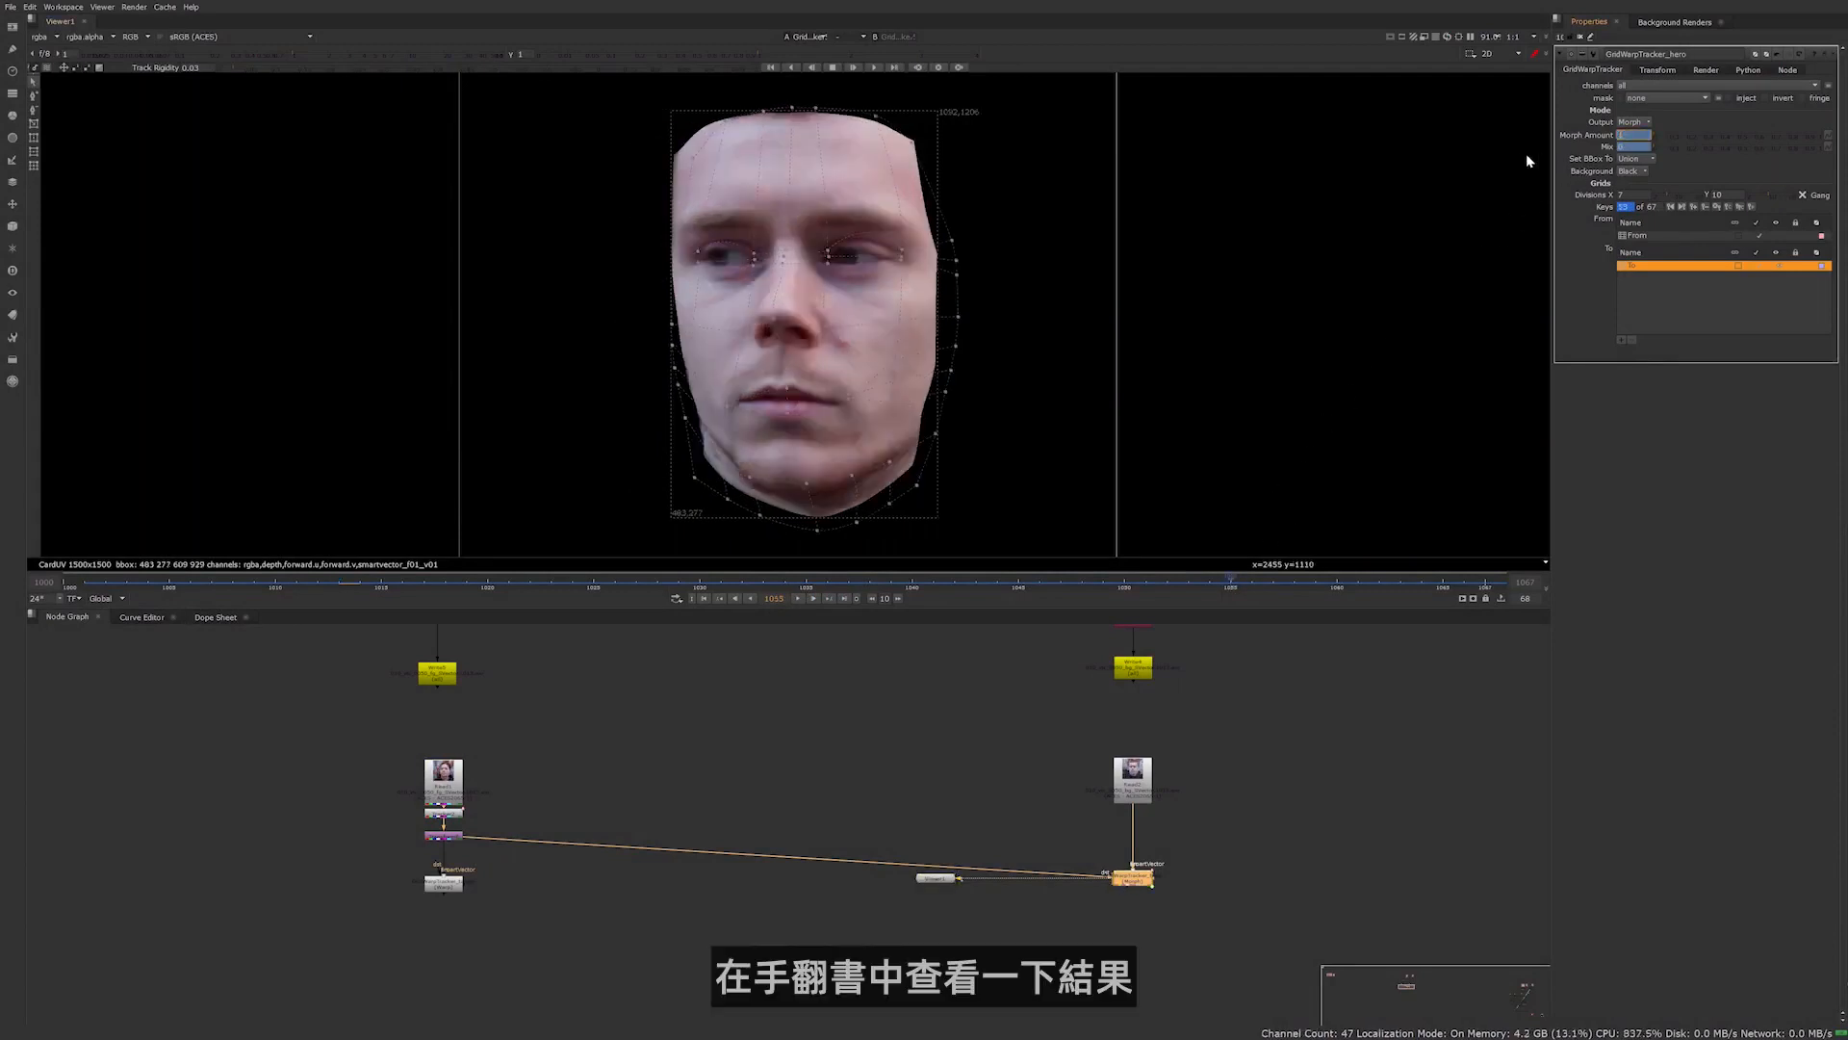
{"action": "key", "text": "Return"}
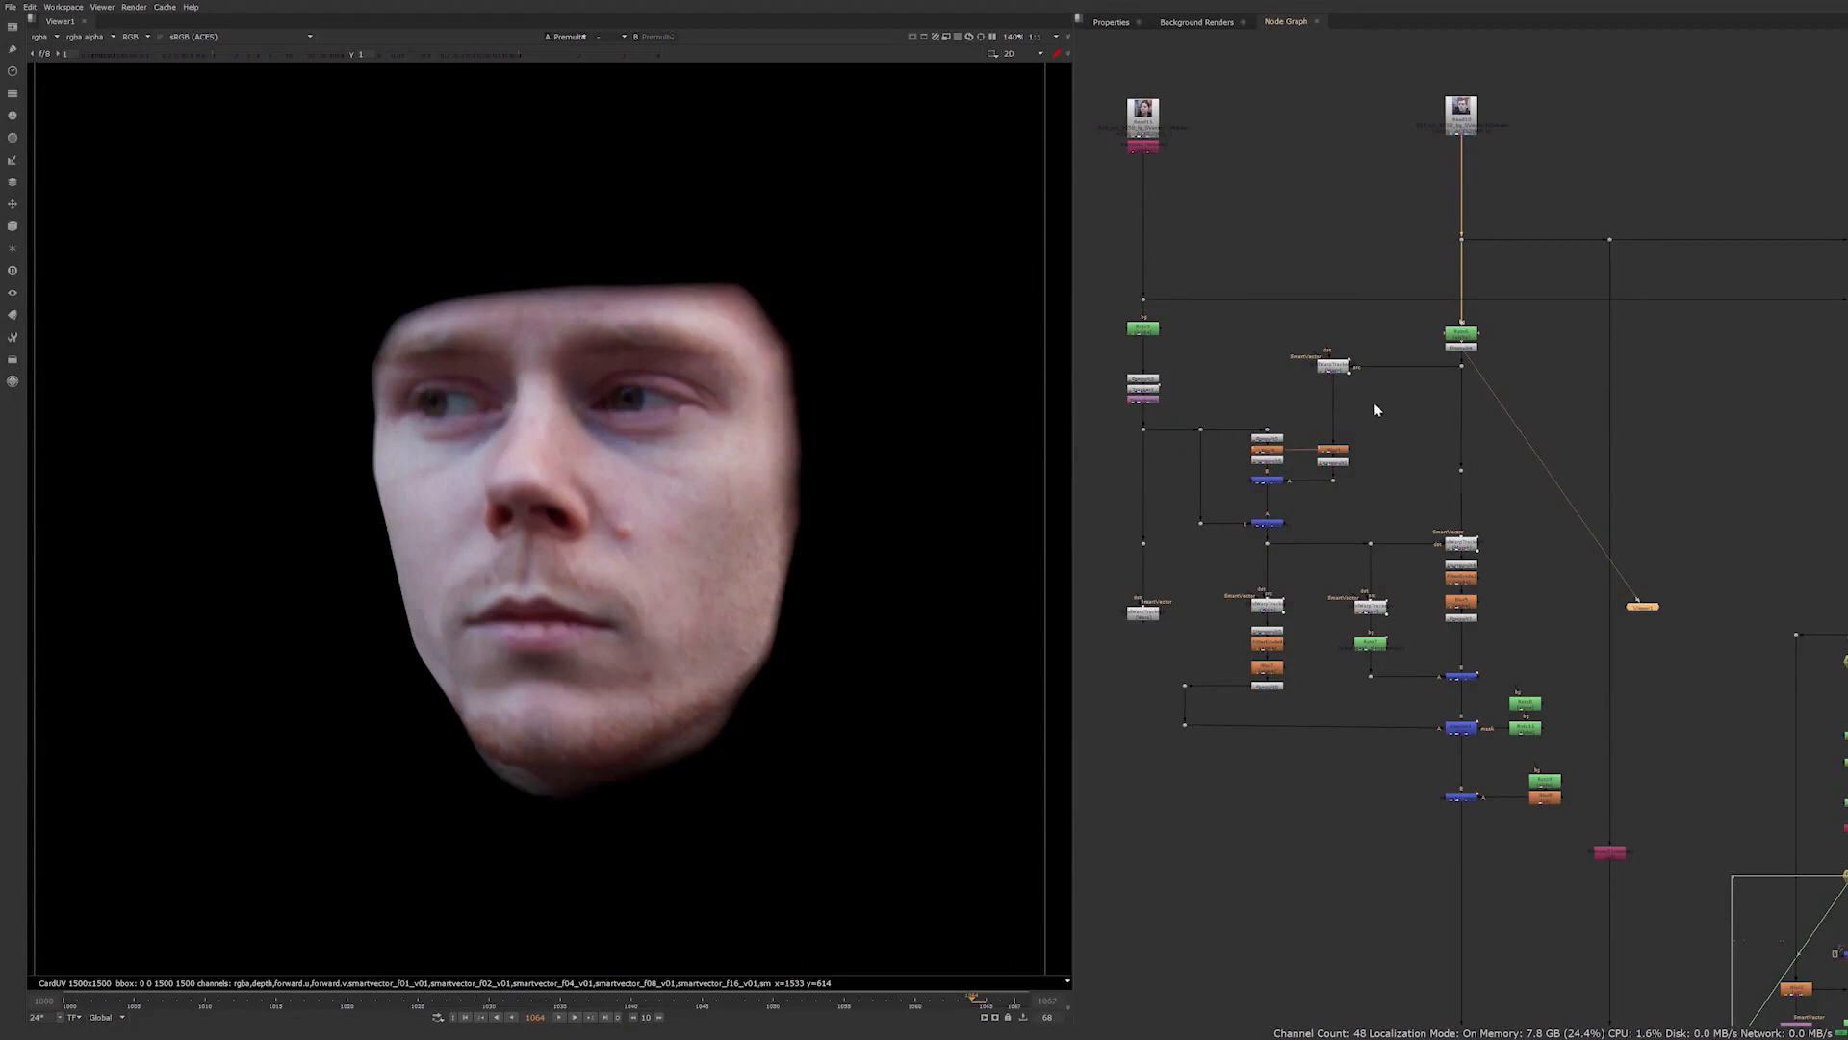
View the actor's warped face, its Blur and its Unpremult one after another in the colour-transfer branch
{"action": "left_click", "coordinate": [1330, 371]}
{"action": "key", "text": "1"}
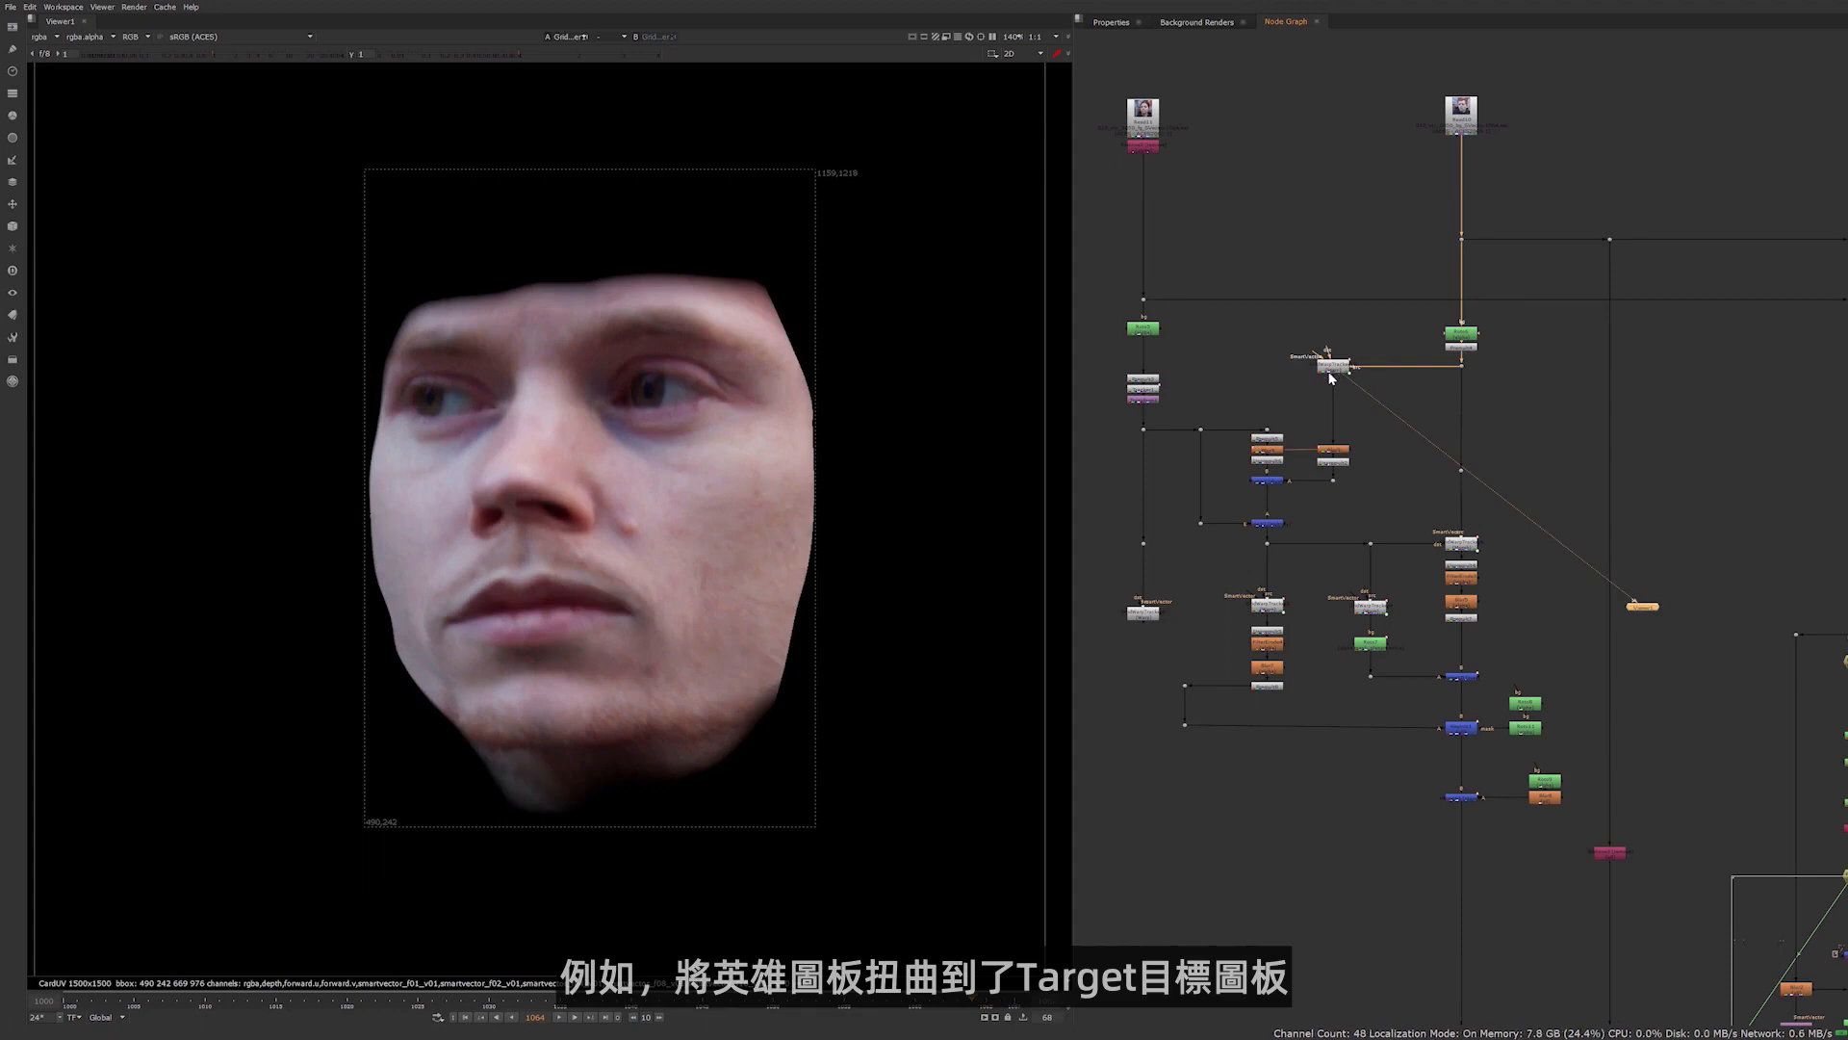
{"action": "left_click", "coordinate": [1337, 451]}
{"action": "key", "text": "1"}
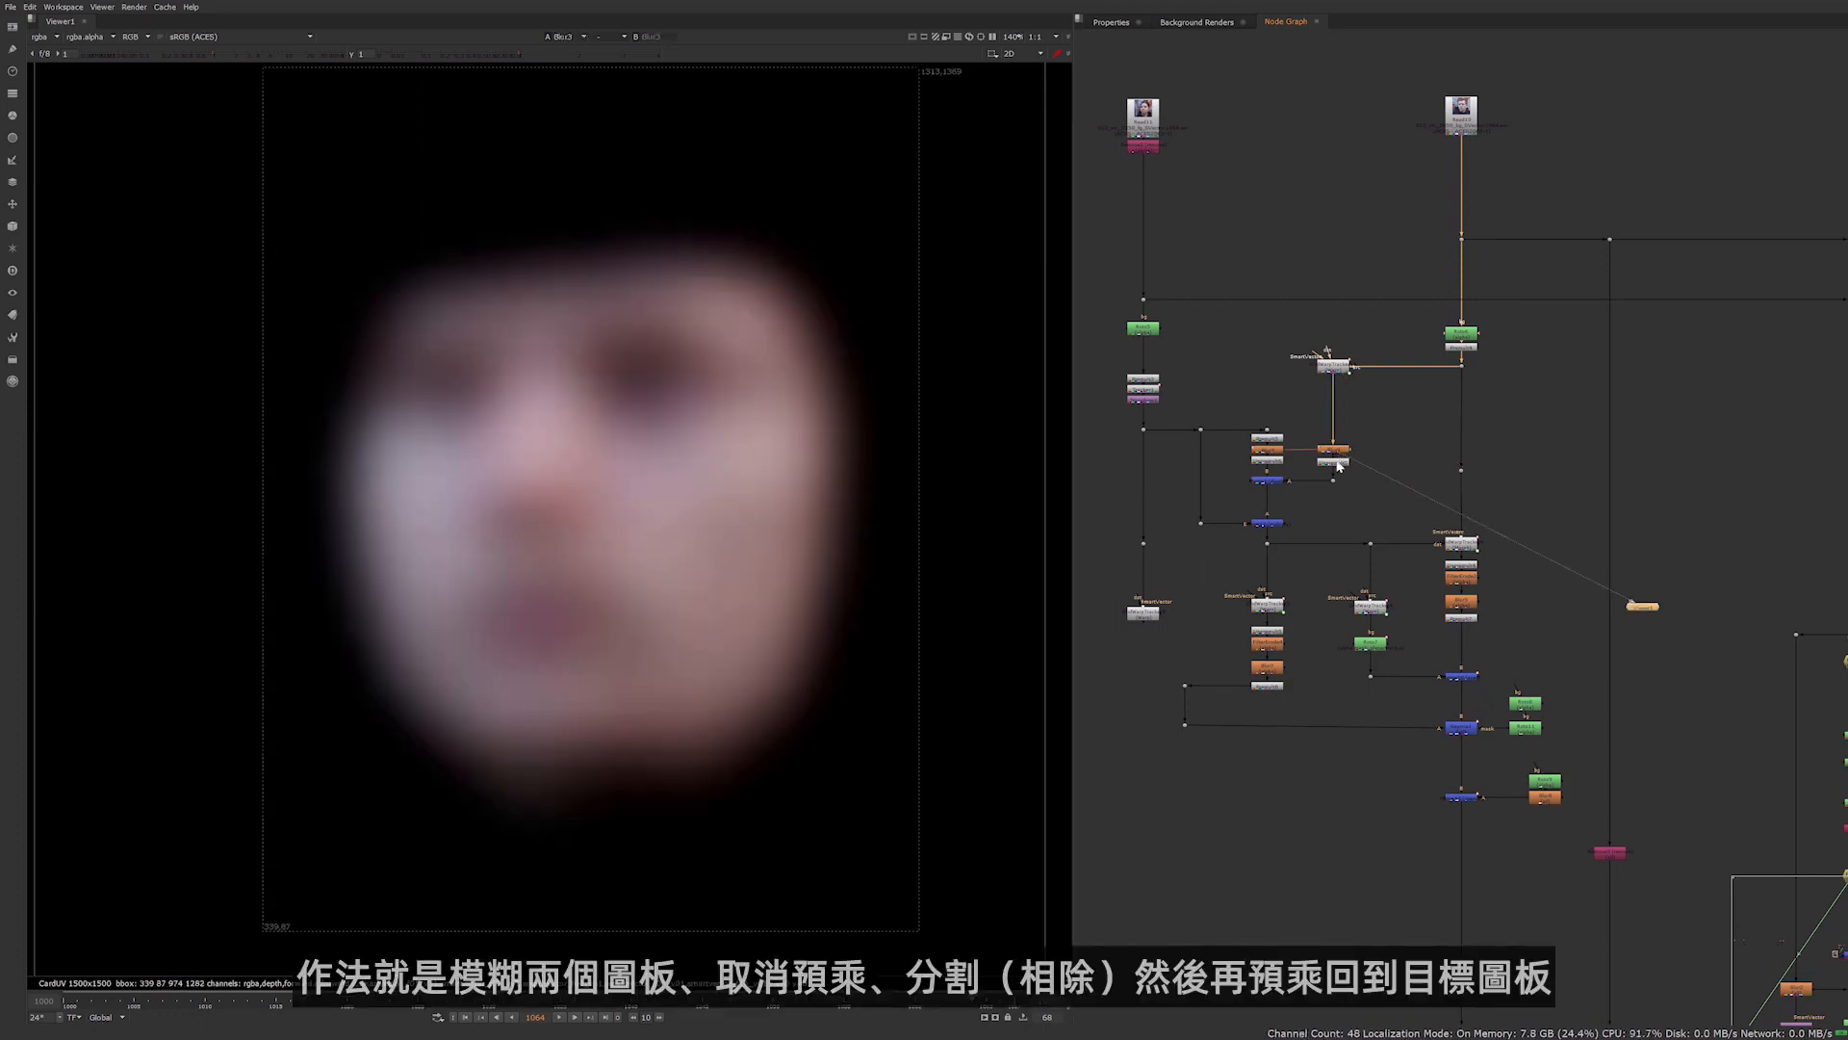
{"action": "left_click", "coordinate": [1335, 462]}
{"action": "key", "text": "1"}
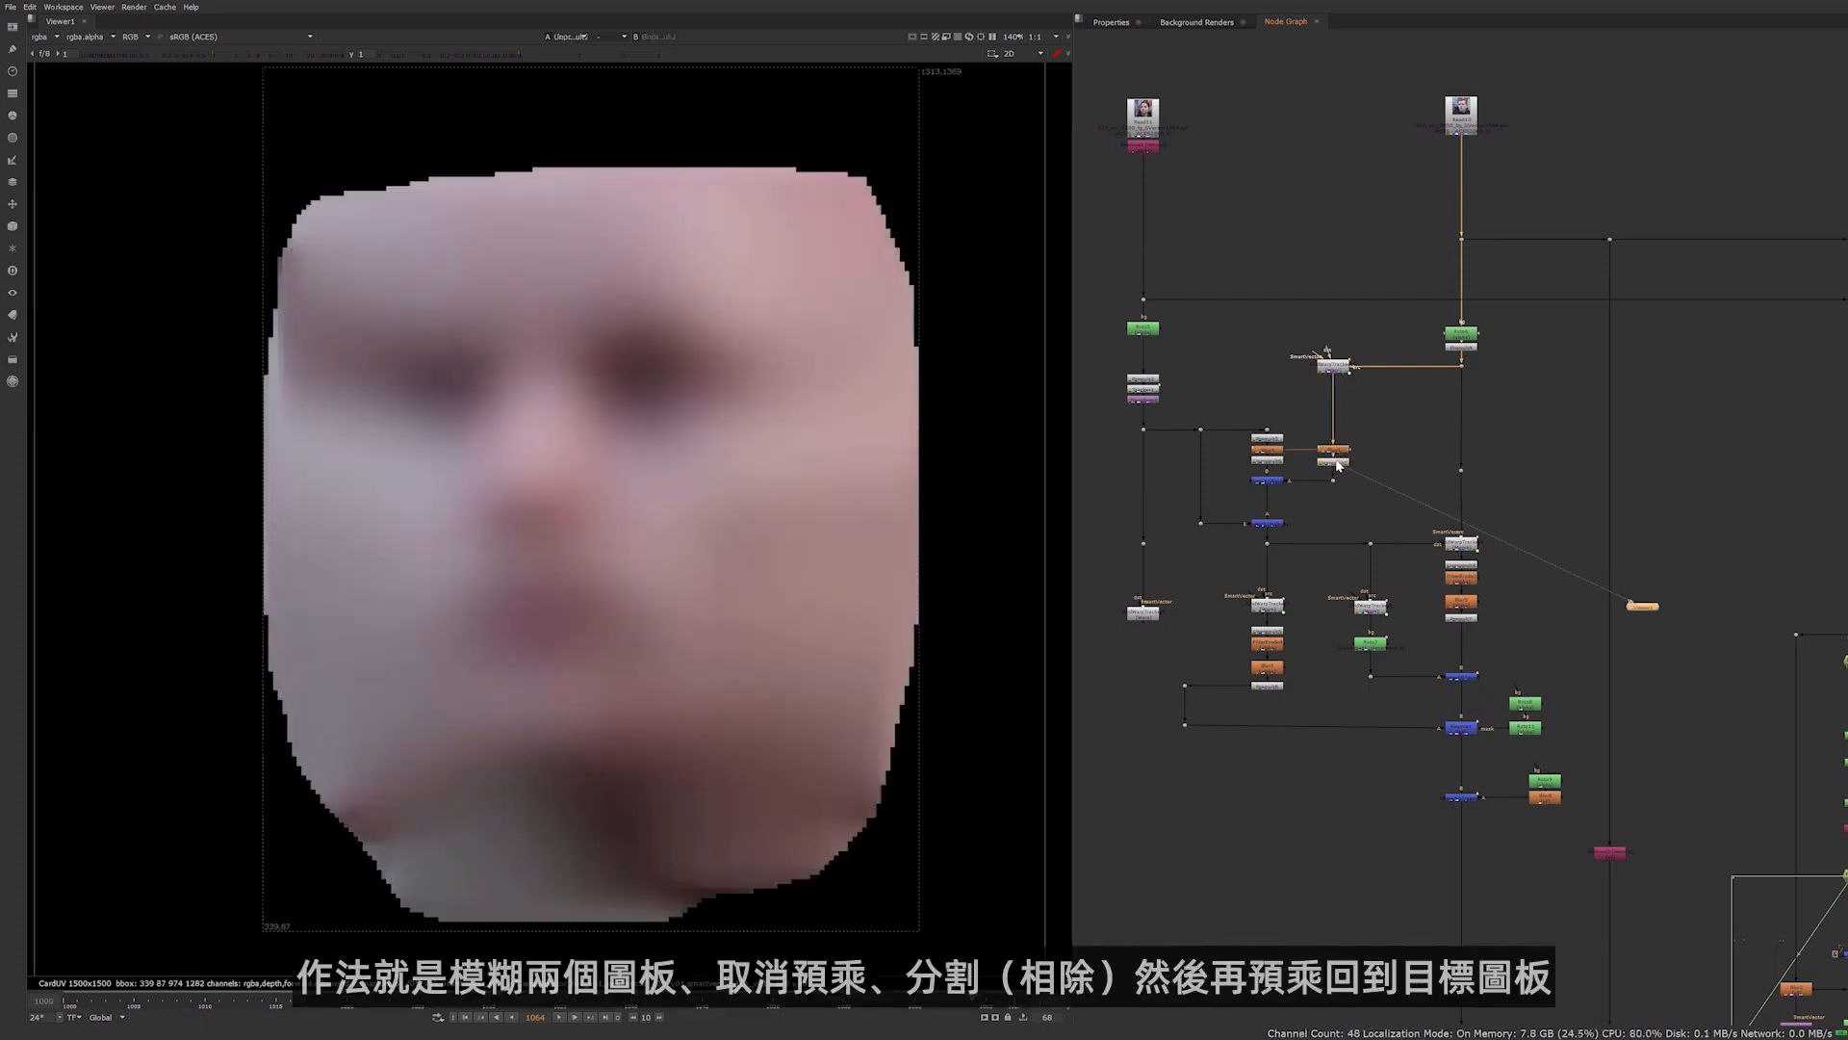
View the divide Merge and the following Merge that transfer the actor's blurred colour and lighting onto the actress's face
{"action": "left_click", "coordinate": [1276, 480]}
{"action": "key", "text": "1"}
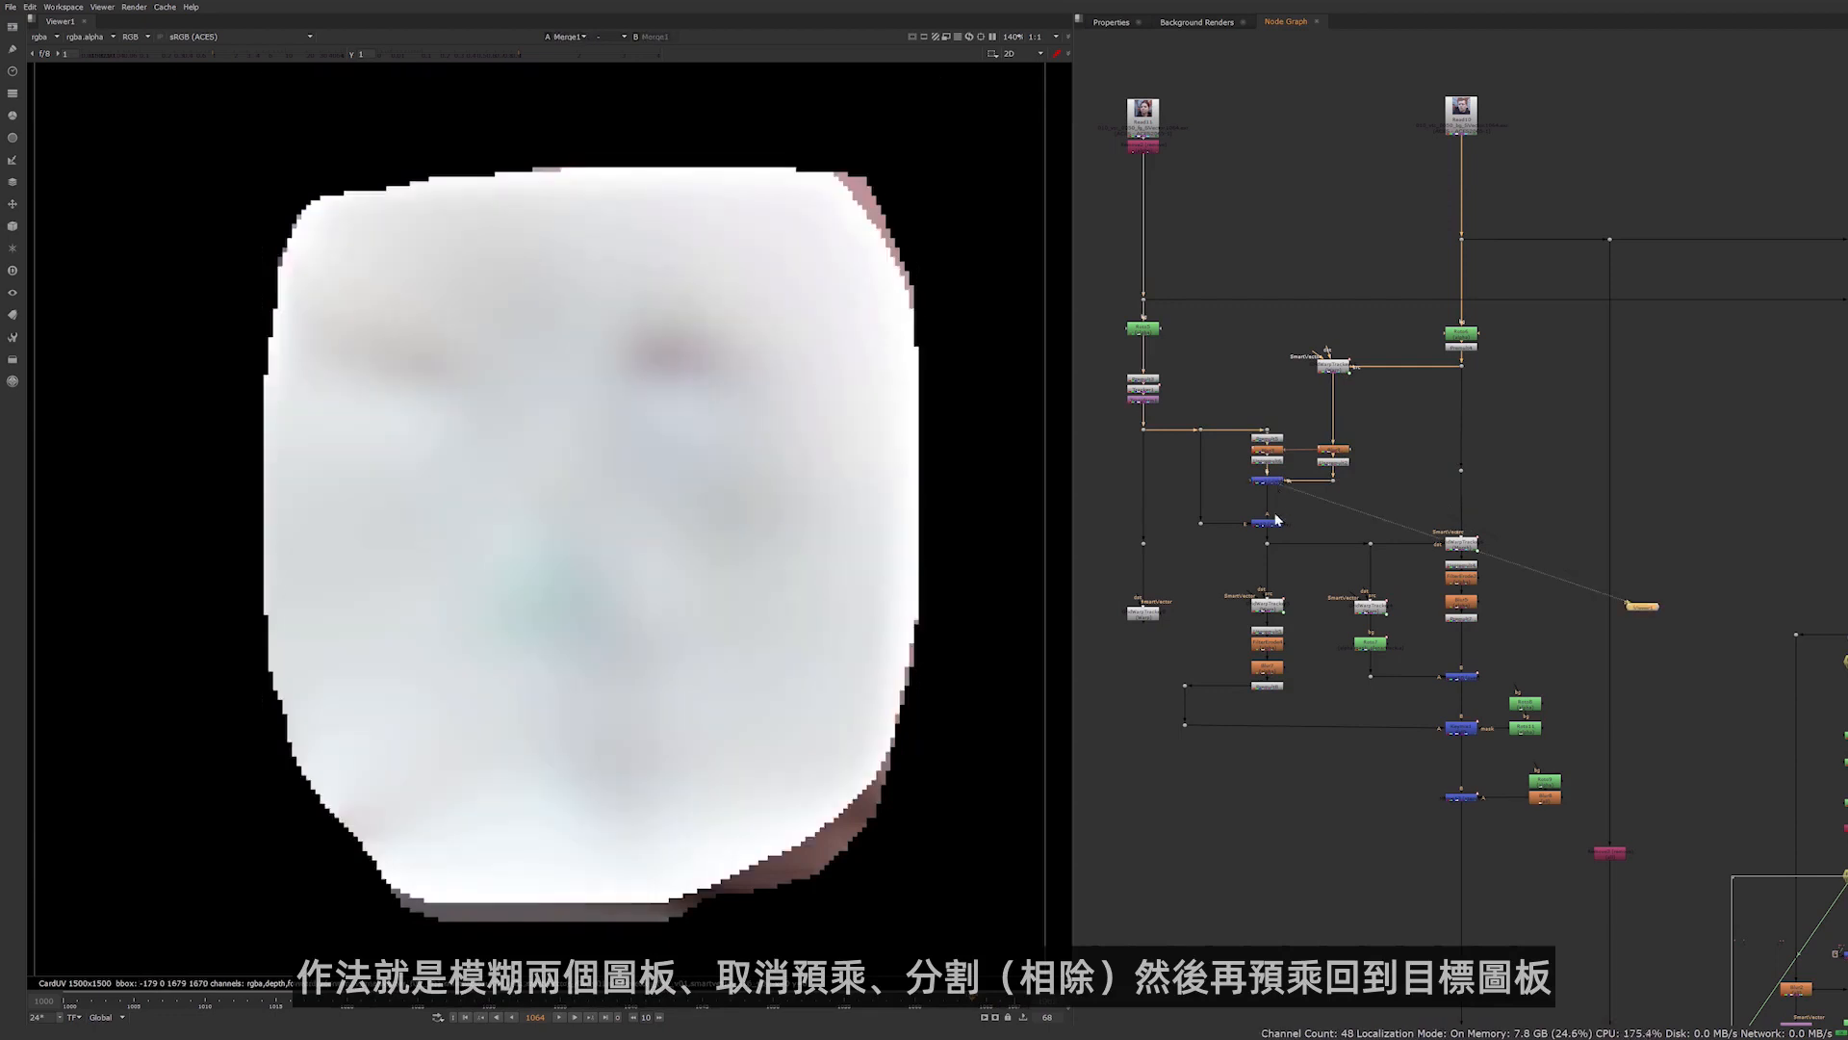
{"action": "left_click", "coordinate": [1272, 525]}
{"action": "key", "text": "1"}
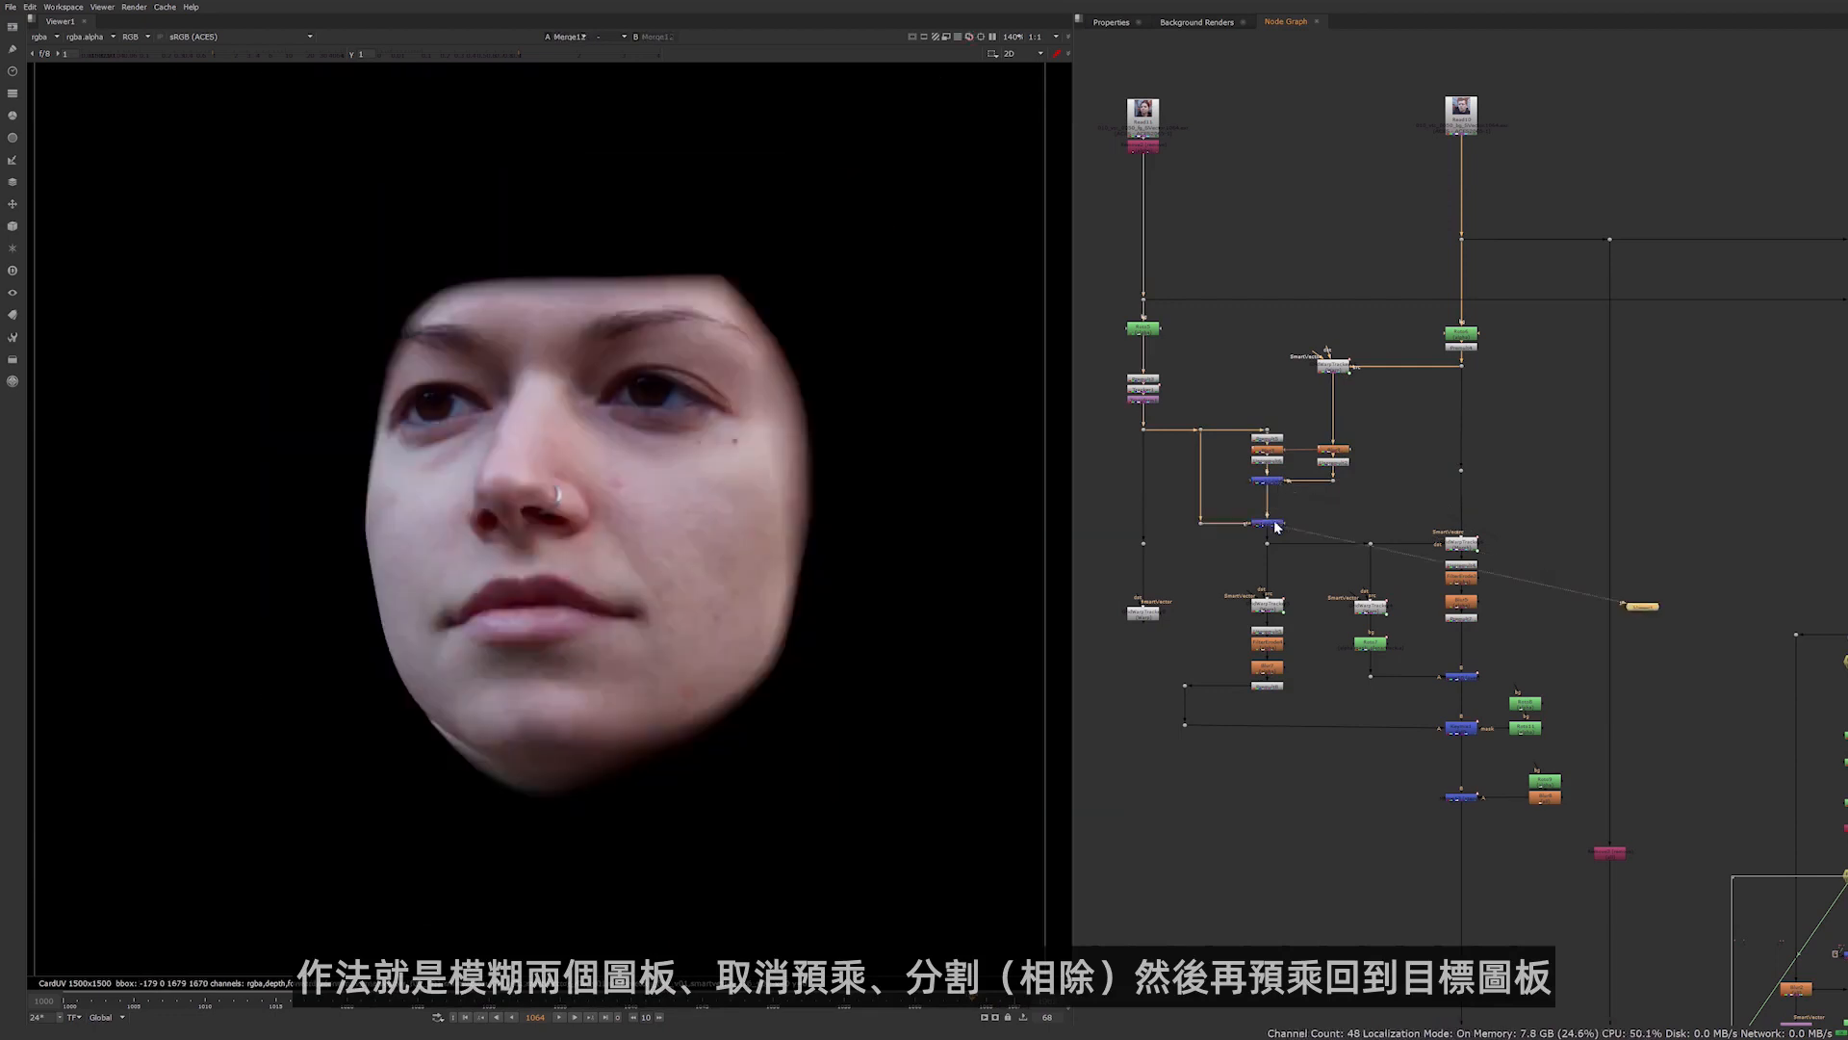
{"action": "left_click", "coordinate": [1221, 471]}
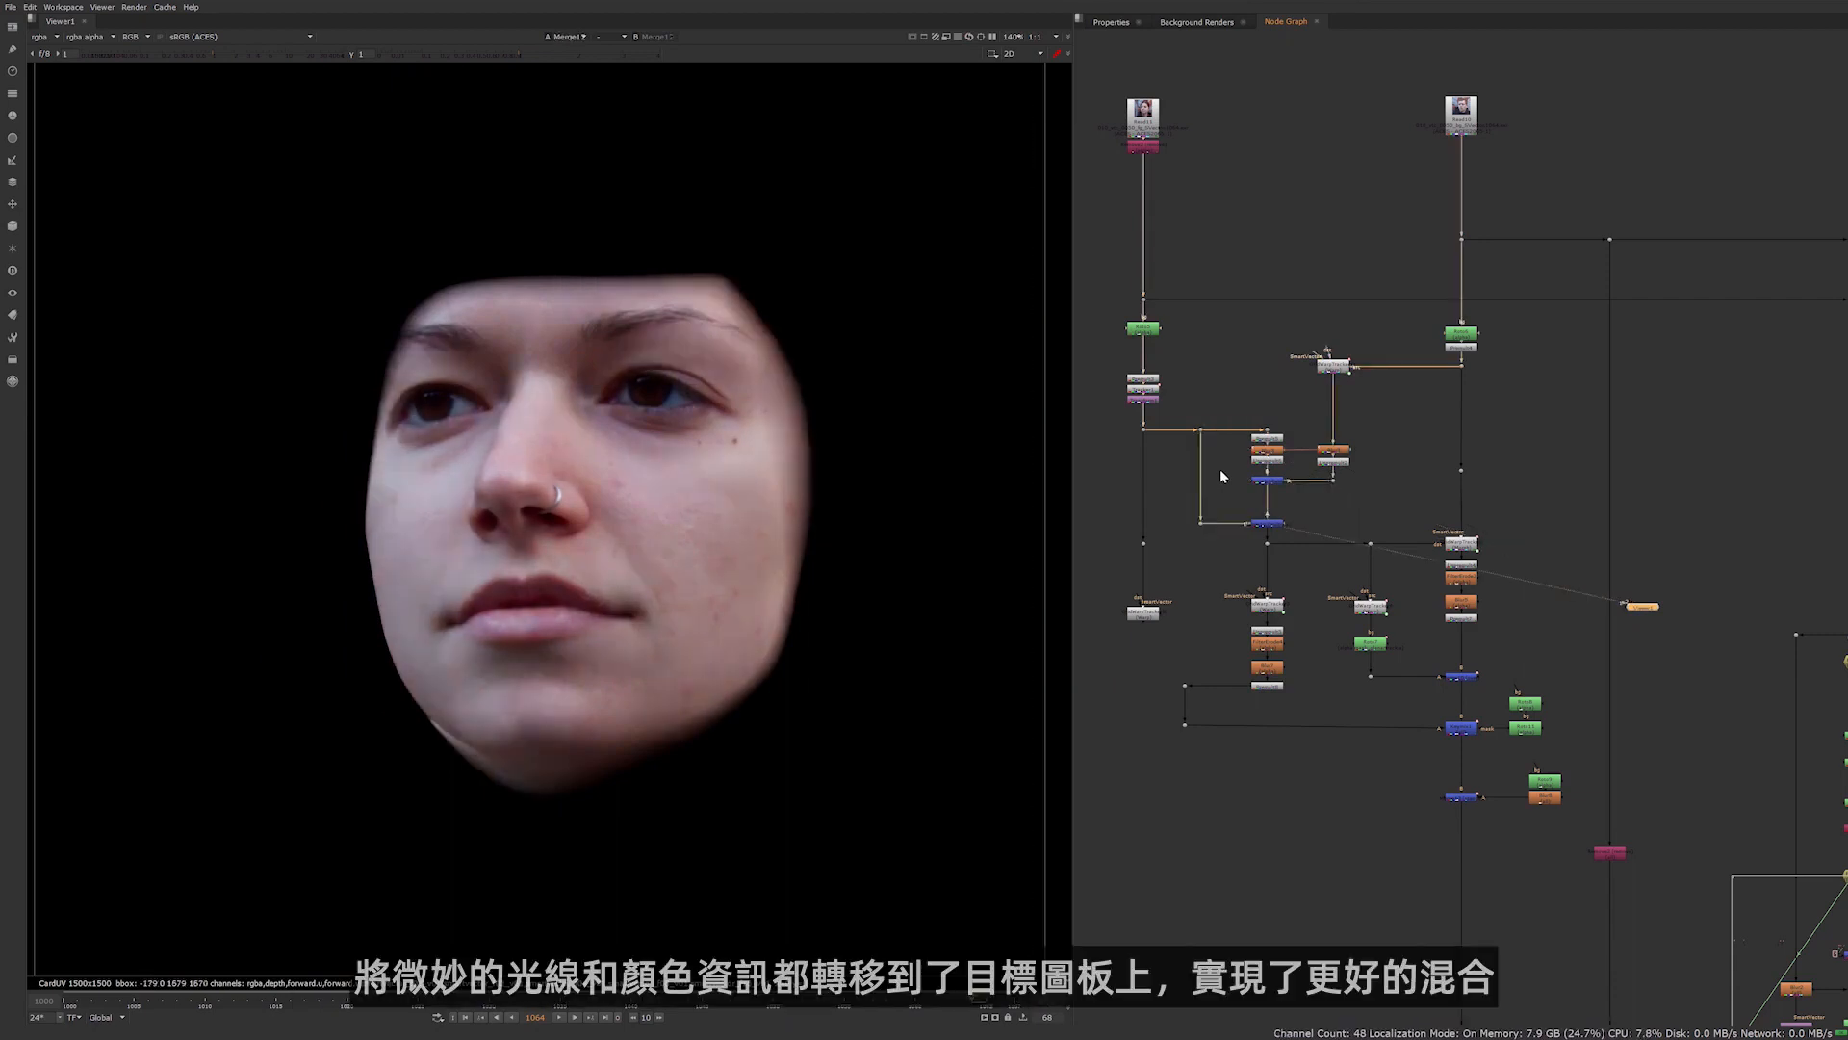
{"action": "key", "text": "1"}
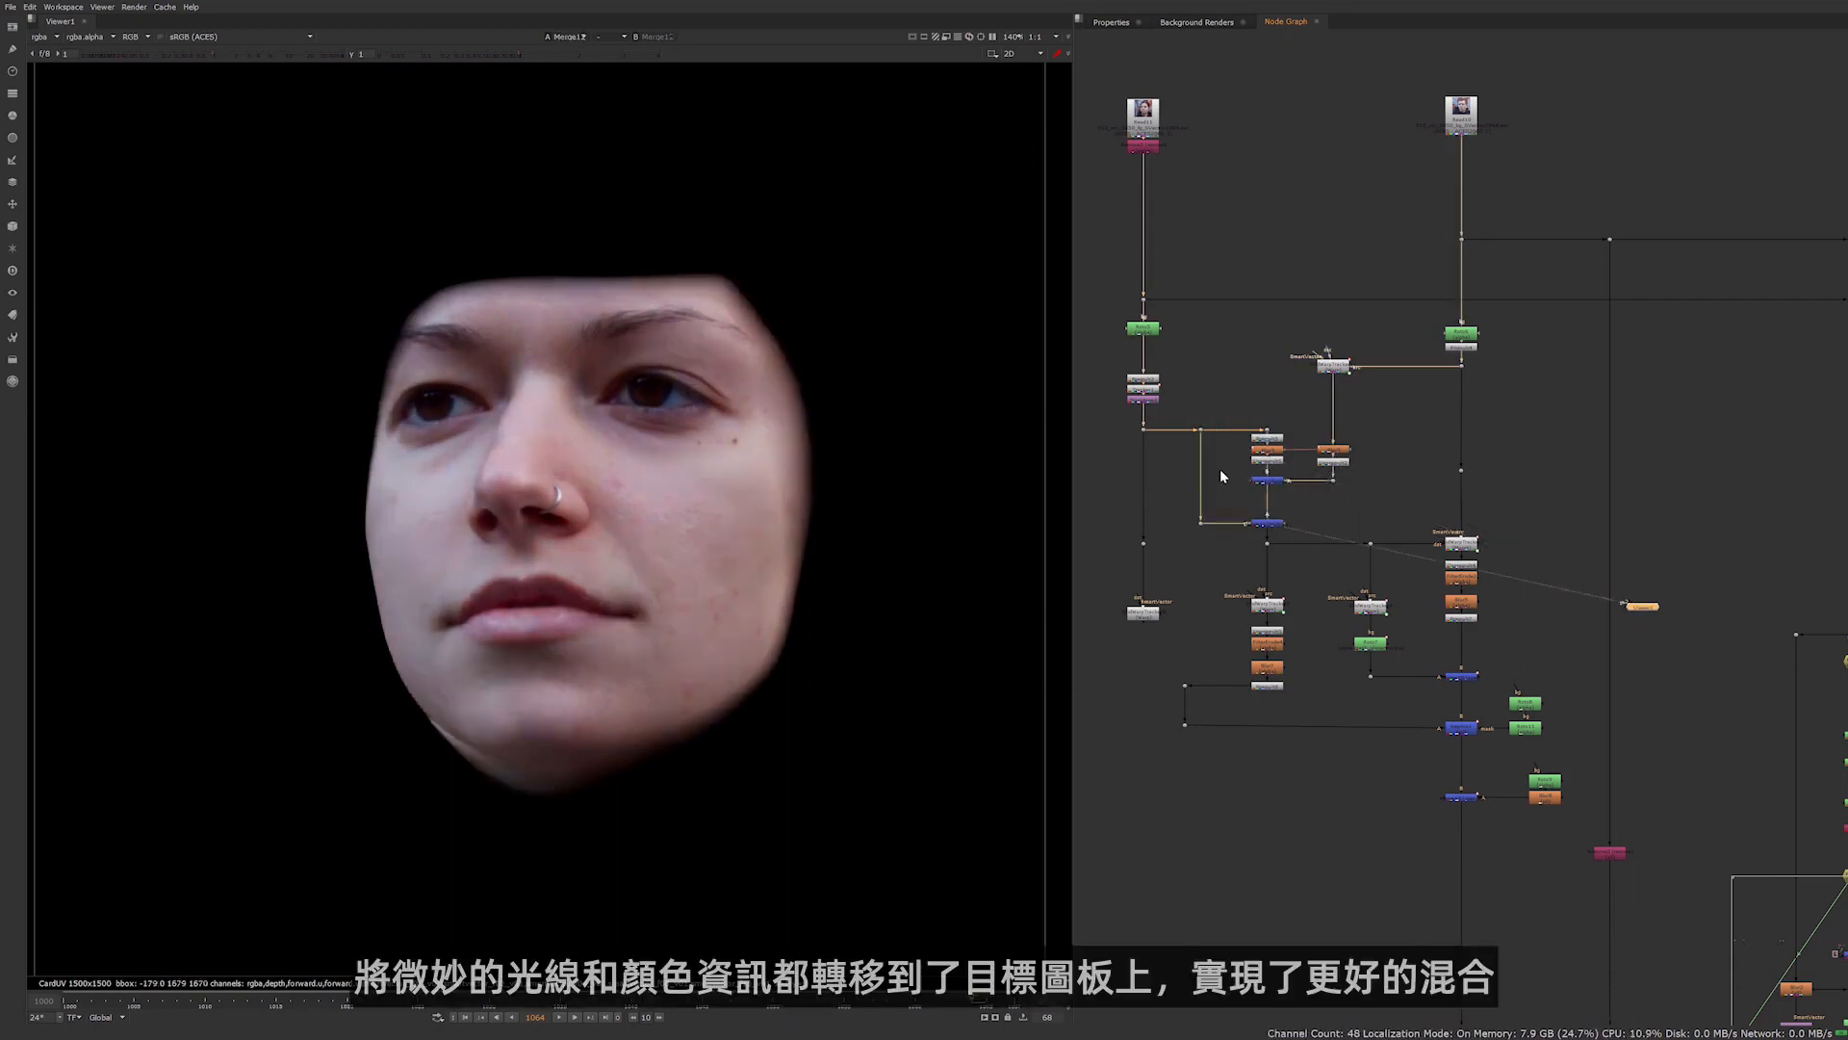
{"action": "key", "text": "2"}
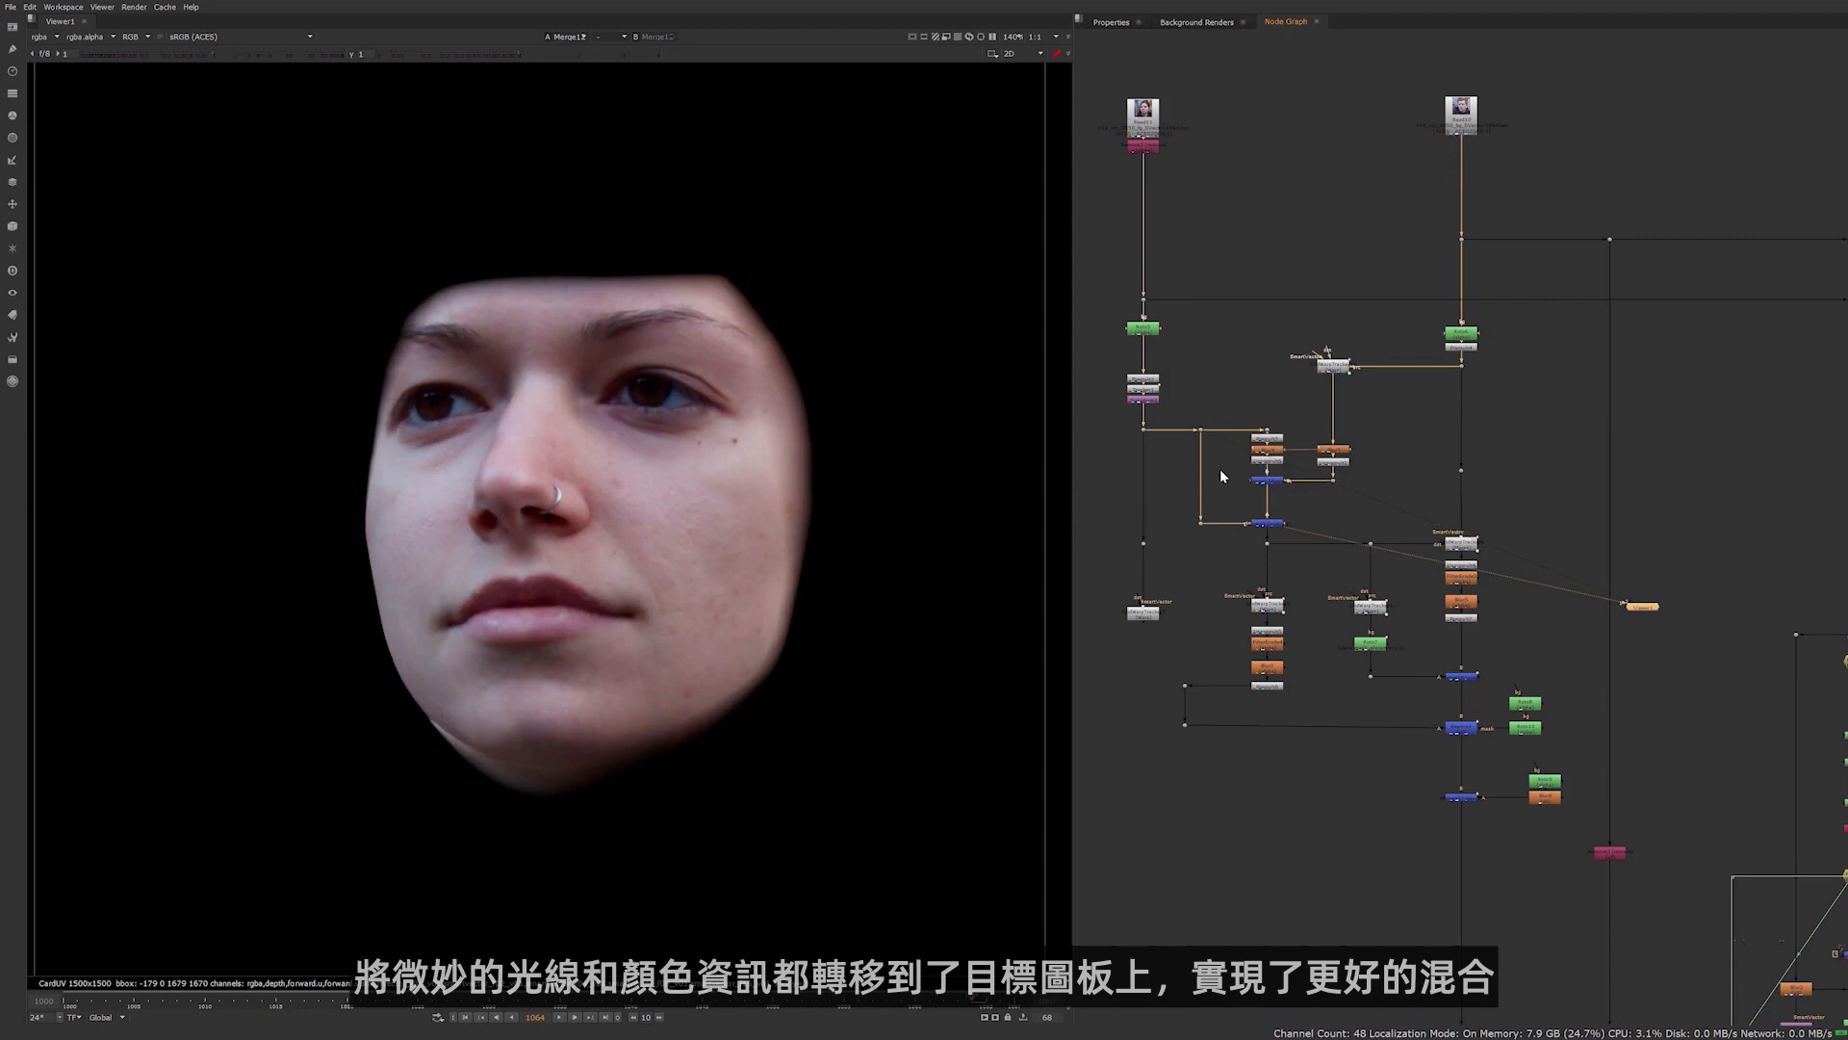
Compare the actress's rotoscoped eyes, the premultiplied morph and the Merge combining them, examining the eye area for ghosting
{"action": "left_click", "coordinate": [1372, 648]}
{"action": "key", "text": "1"}
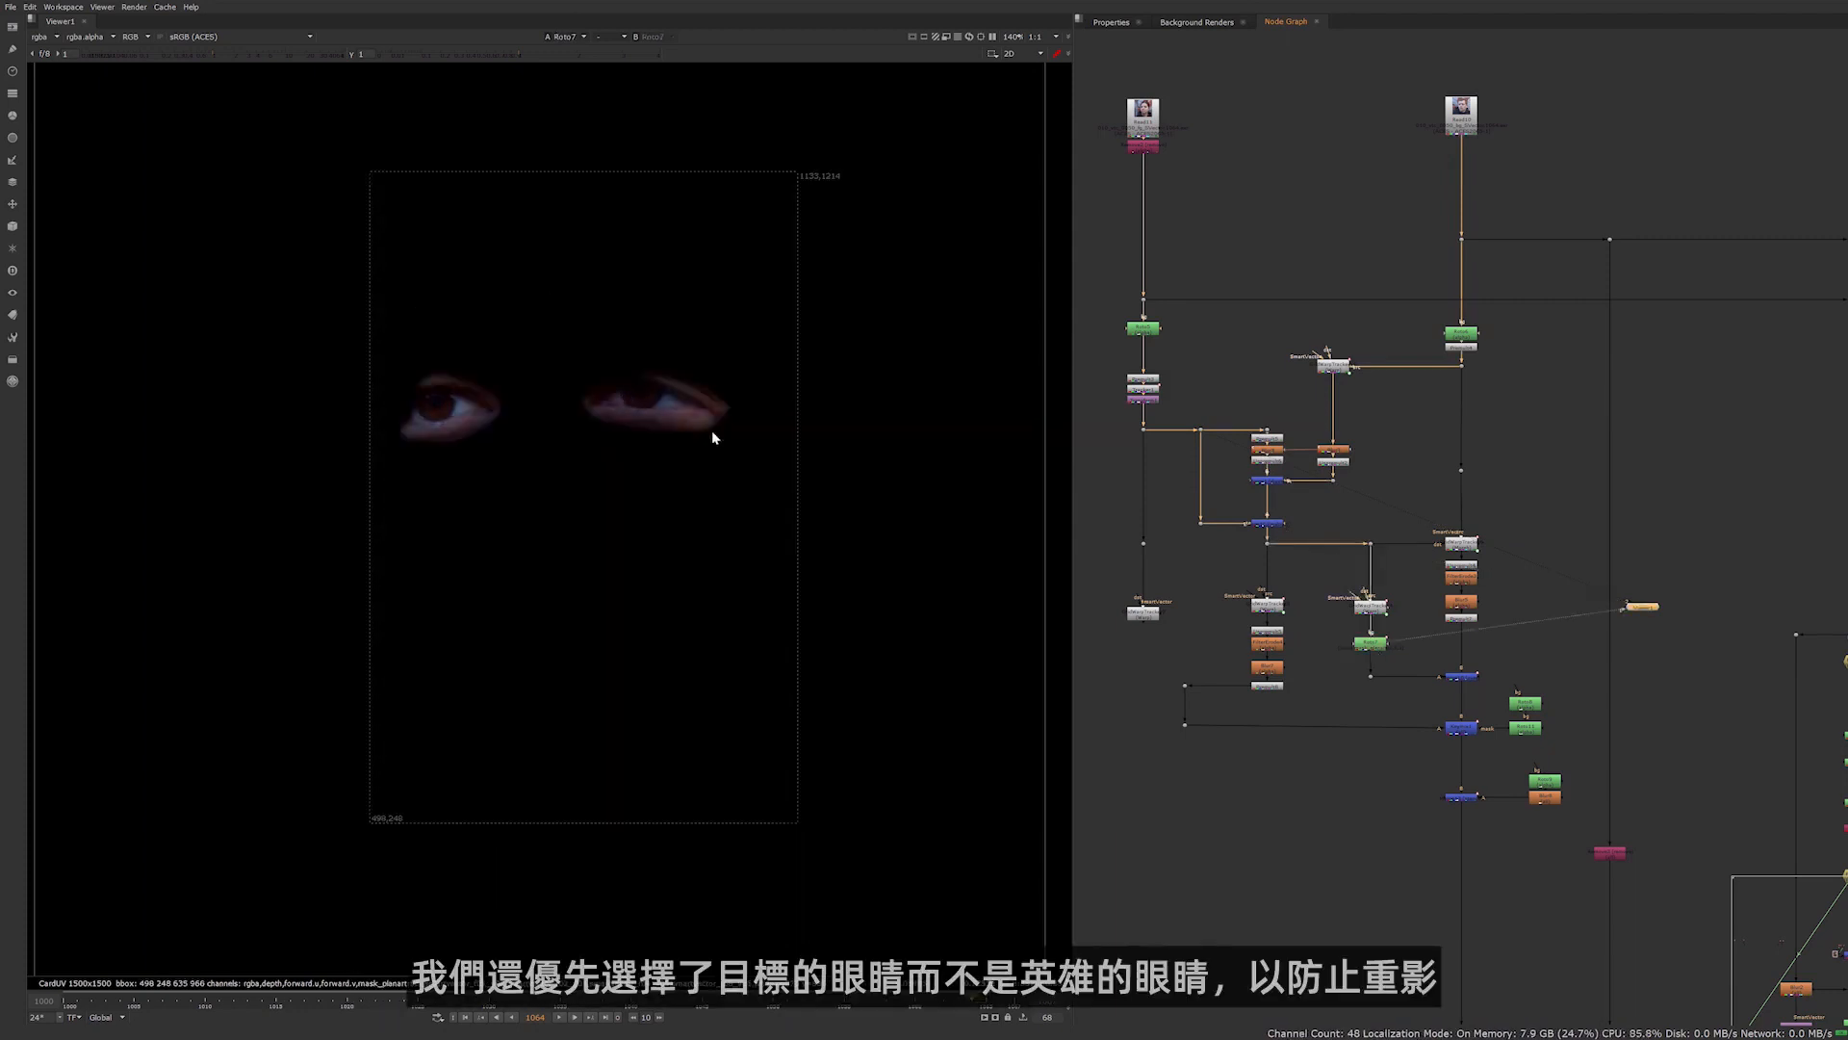
{"action": "left_click", "coordinate": [1455, 619]}
{"action": "key", "text": "1"}
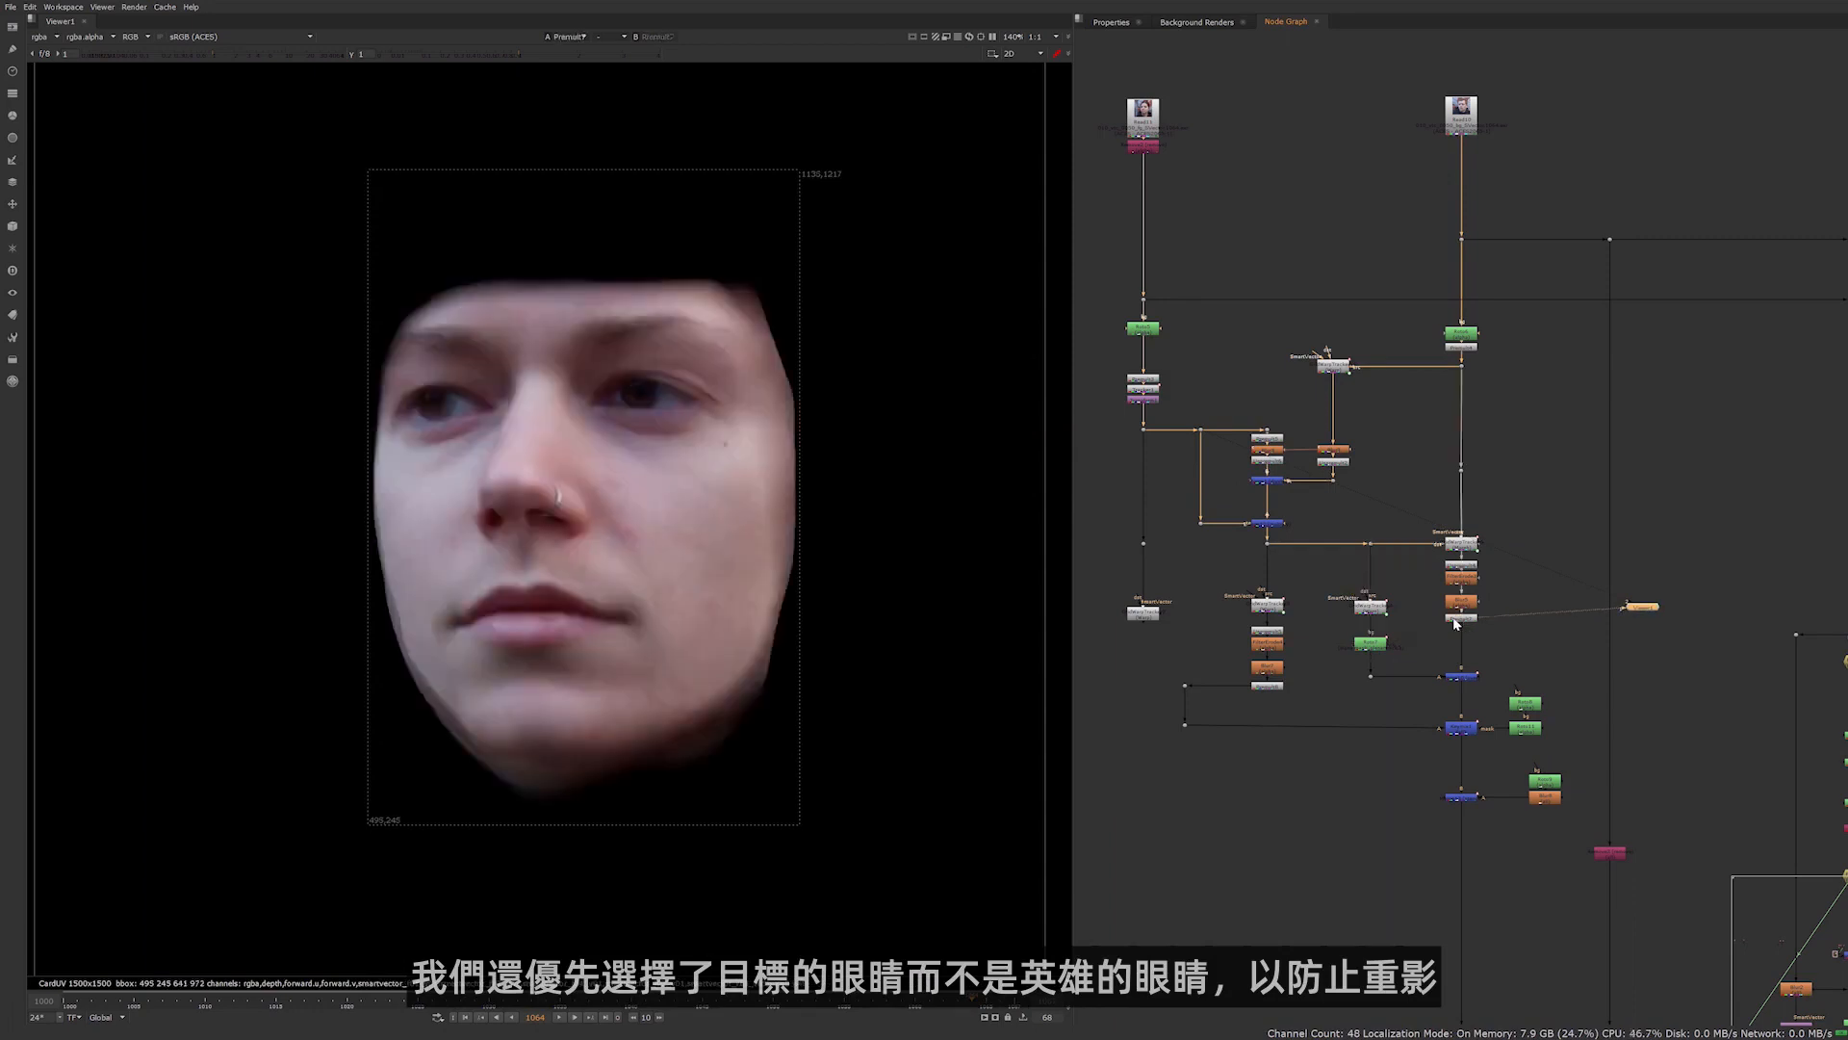
{"action": "scroll", "coordinate": [435, 394], "scroll_direction": "up", "scroll_amount": 5}
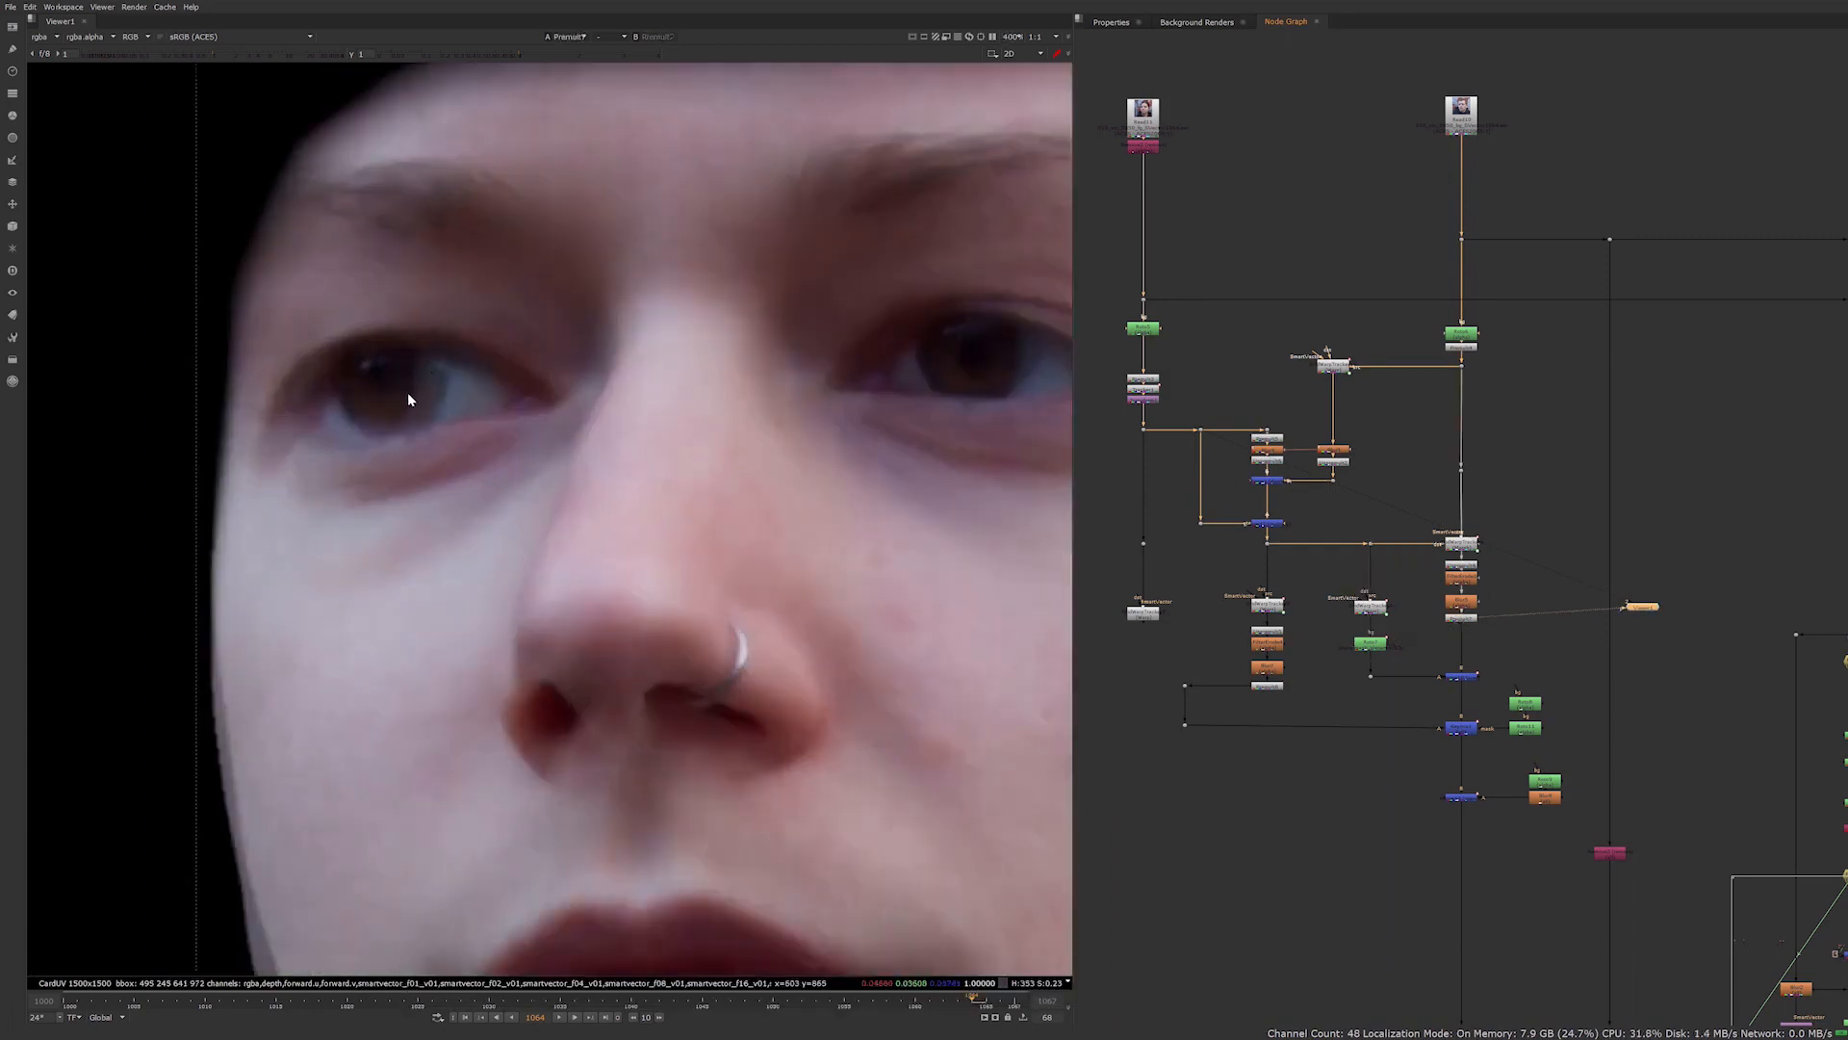
{"action": "left_click", "coordinate": [1460, 676]}
{"action": "key", "text": "1"}
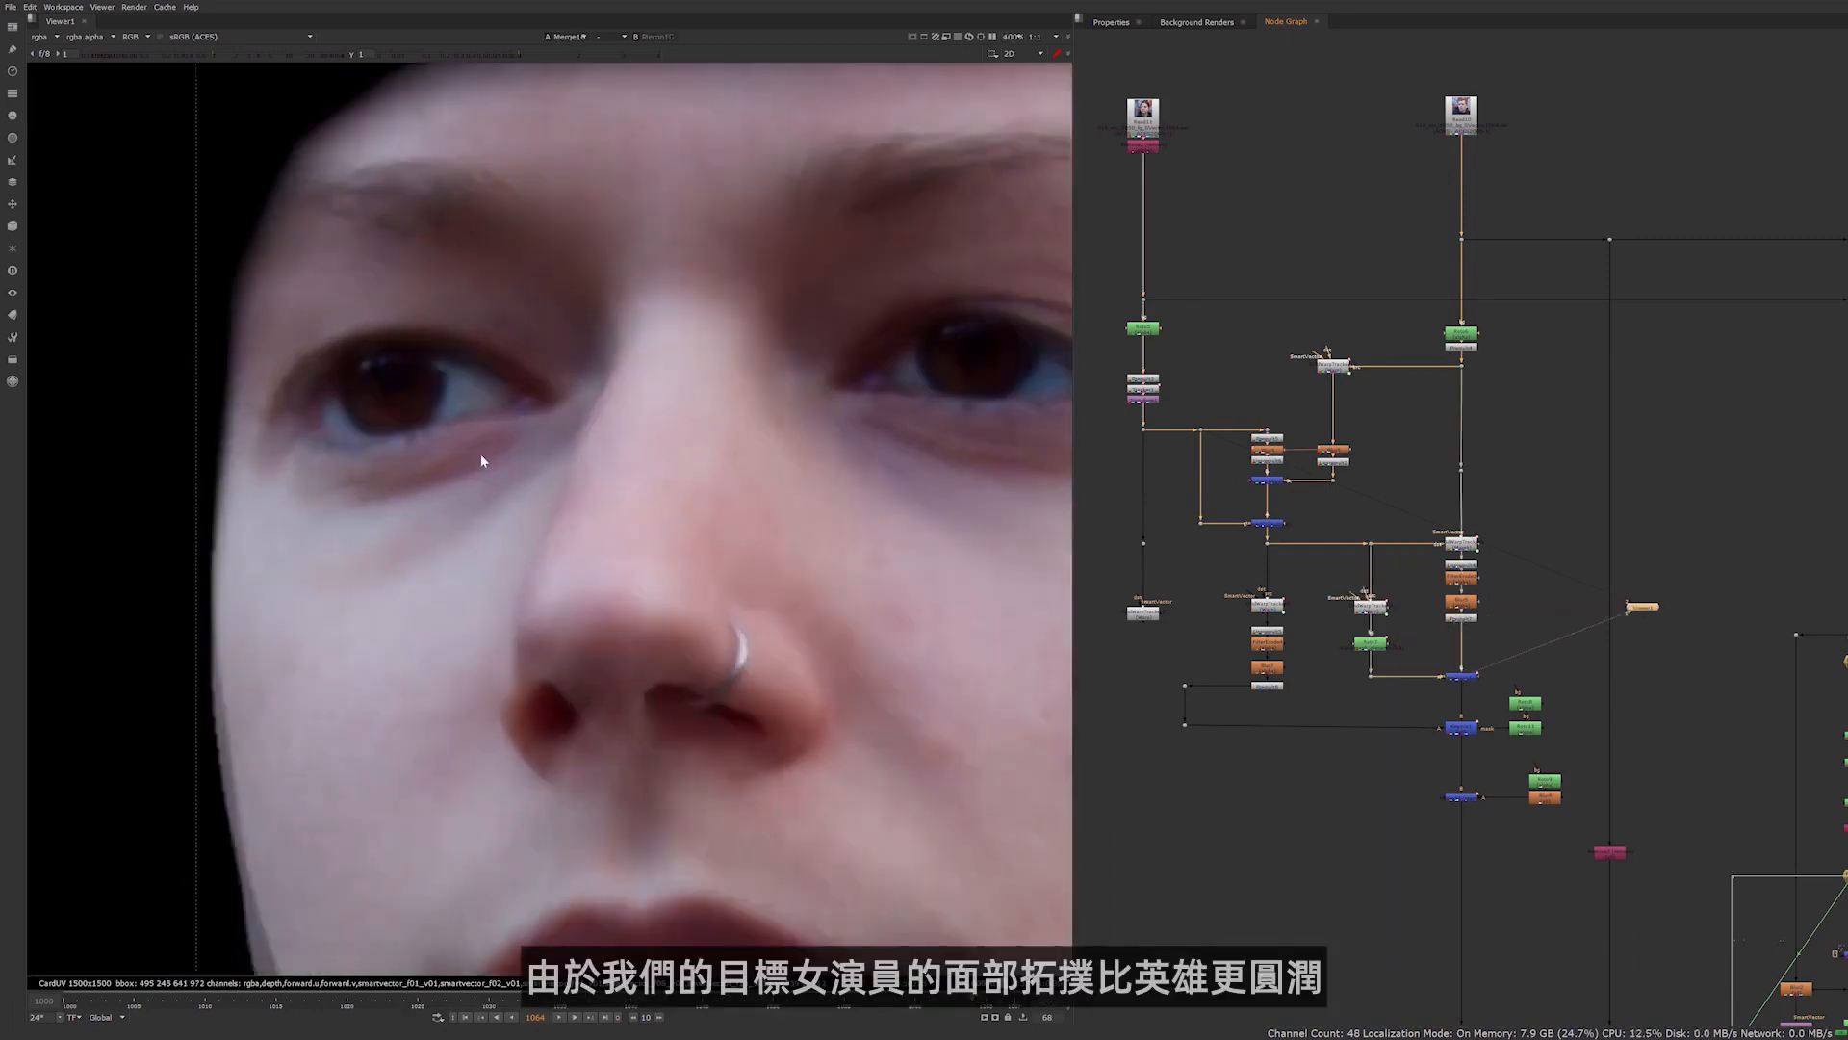
{"action": "scroll", "coordinate": [481, 454], "scroll_direction": "down", "scroll_amount": 5}
{"action": "middle_click_drag", "start_coordinate": [506, 521], "coordinate": [492, 510]}
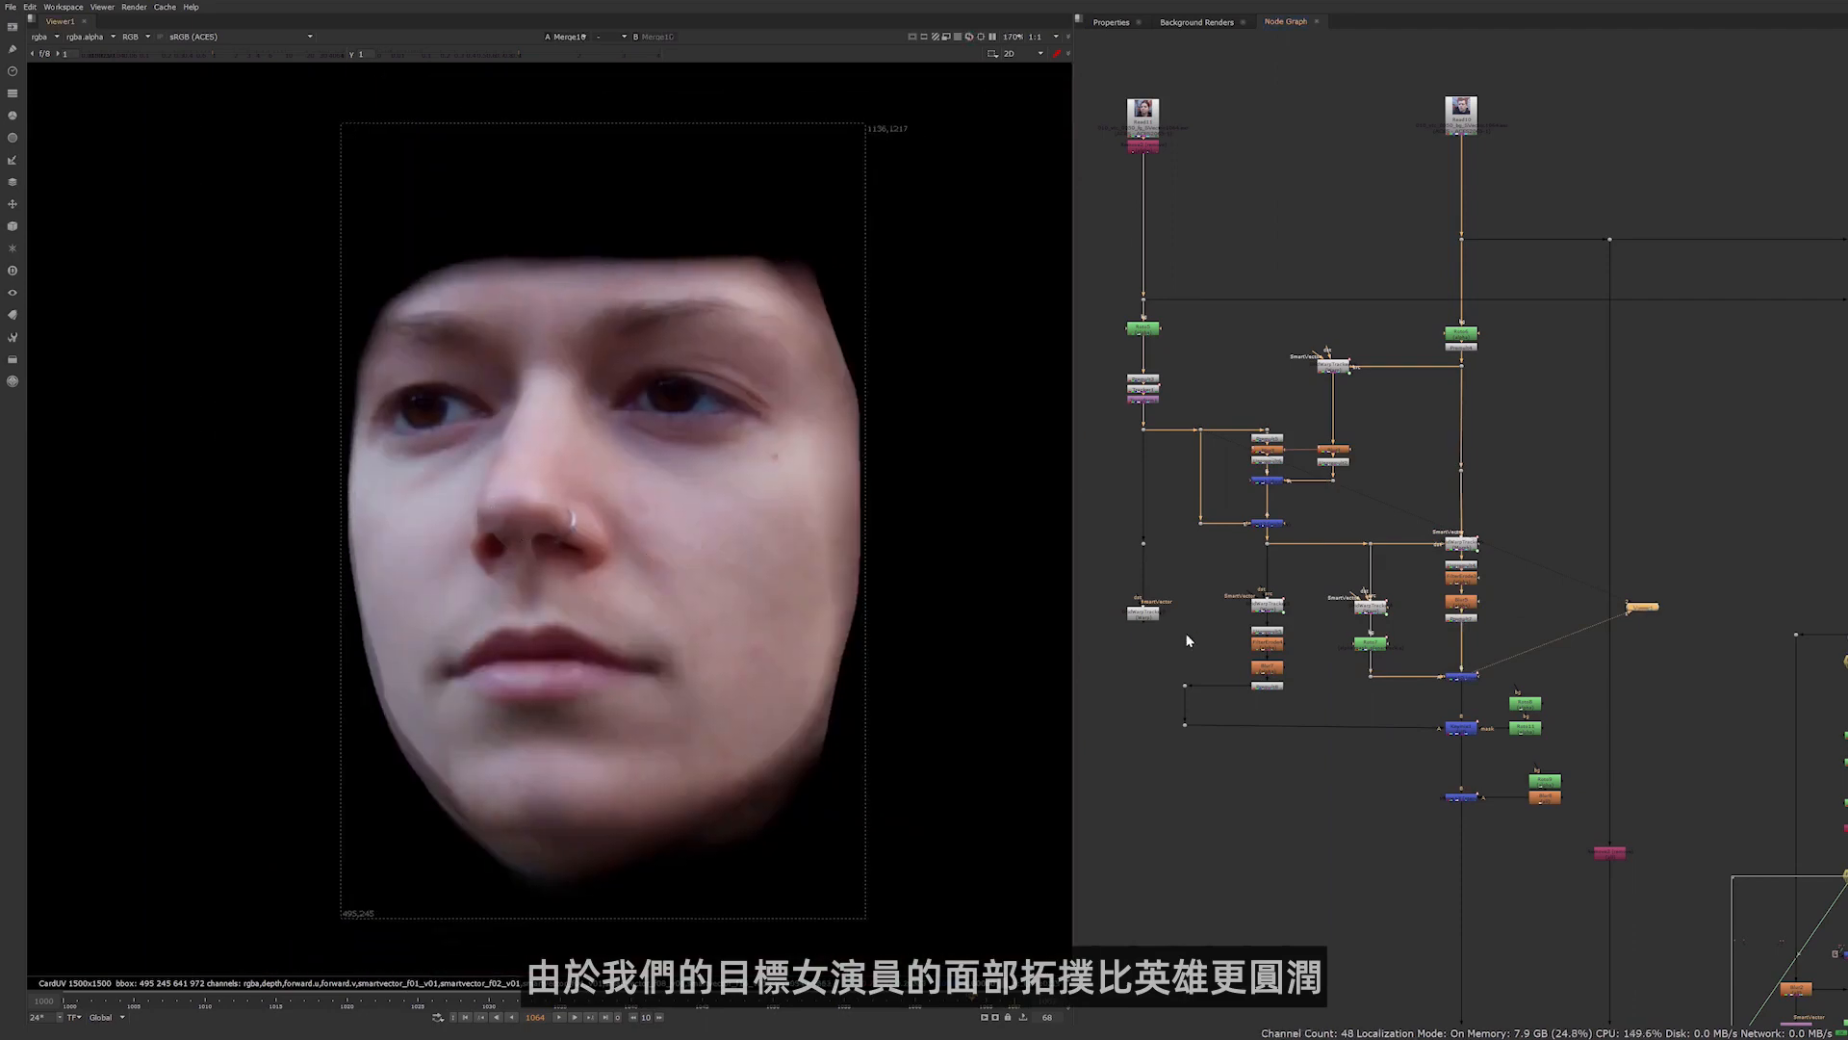
View the premultiplied output of the actress's extra jawline warp and the masked merge that blends it into the morphed face
{"action": "left_click", "coordinate": [1267, 685]}
{"action": "key", "text": "1"}
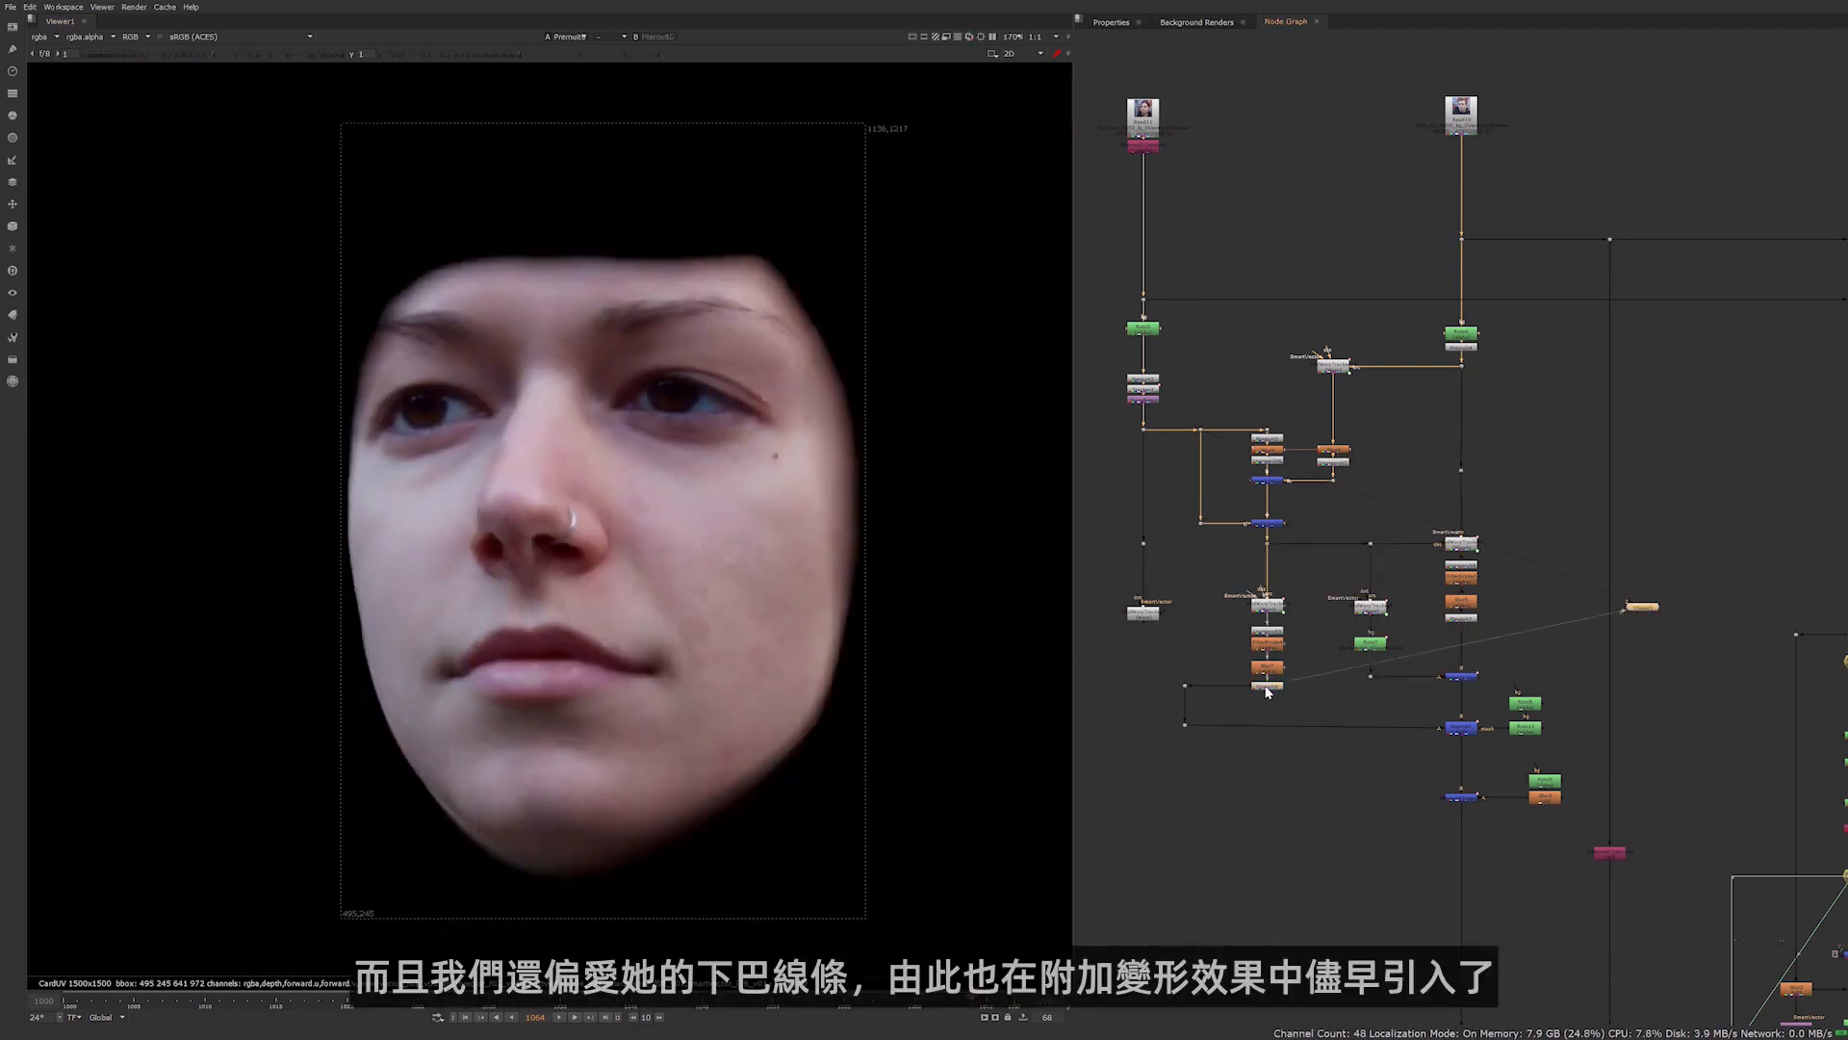
{"action": "left_click", "coordinate": [1457, 728]}
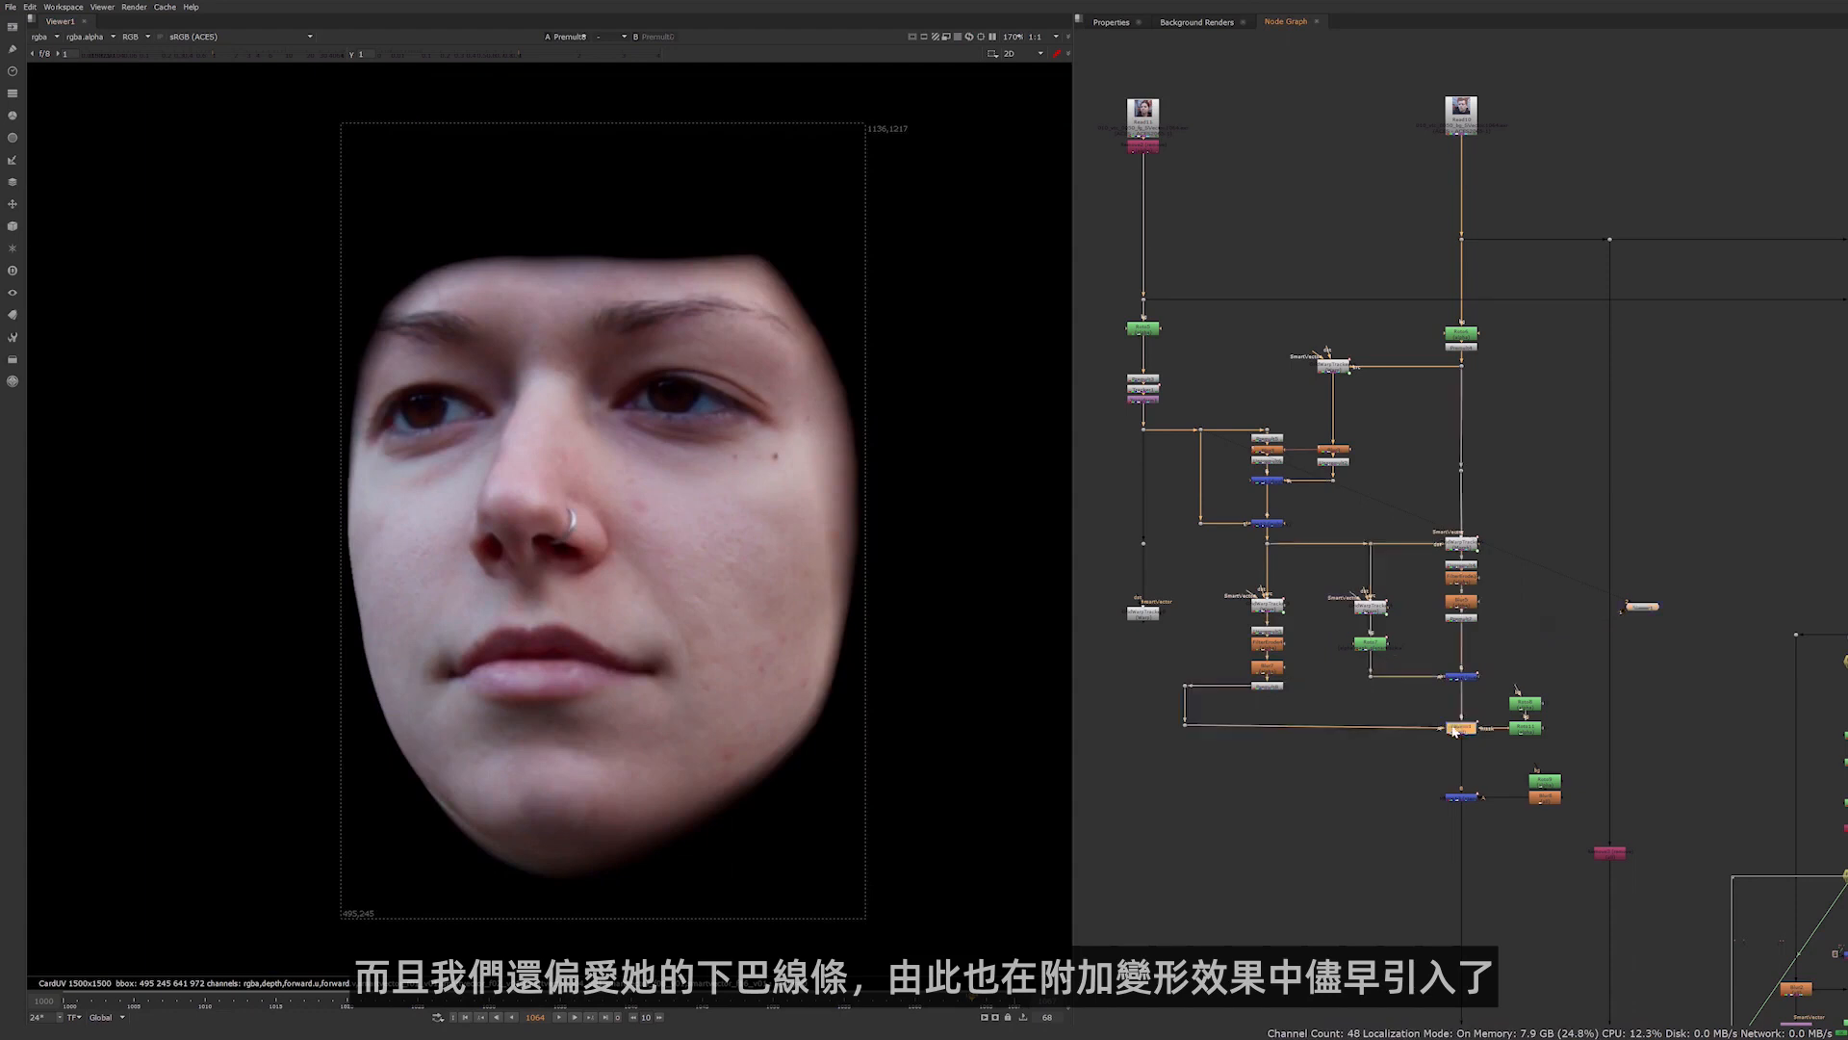
{"action": "key", "text": "1"}
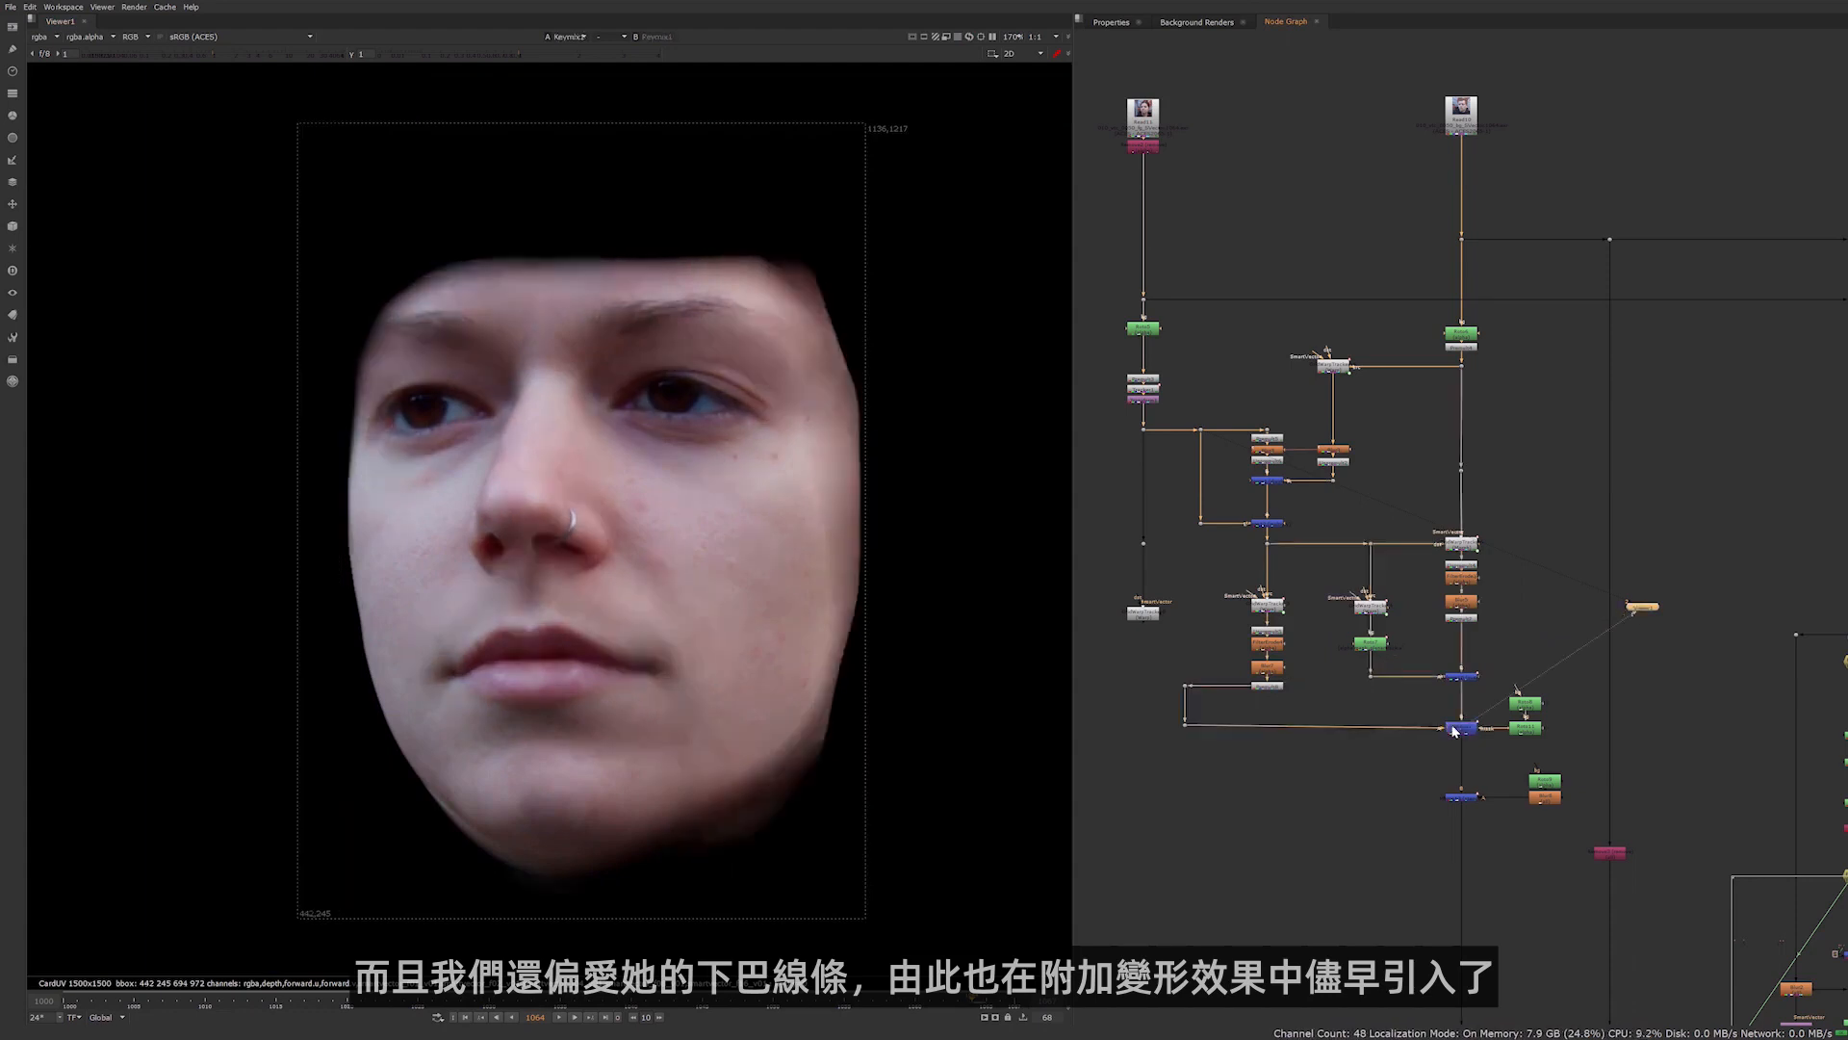
{"action": "middle_click_drag", "start_coordinate": [1462, 785], "coordinate": [1286, 496]}
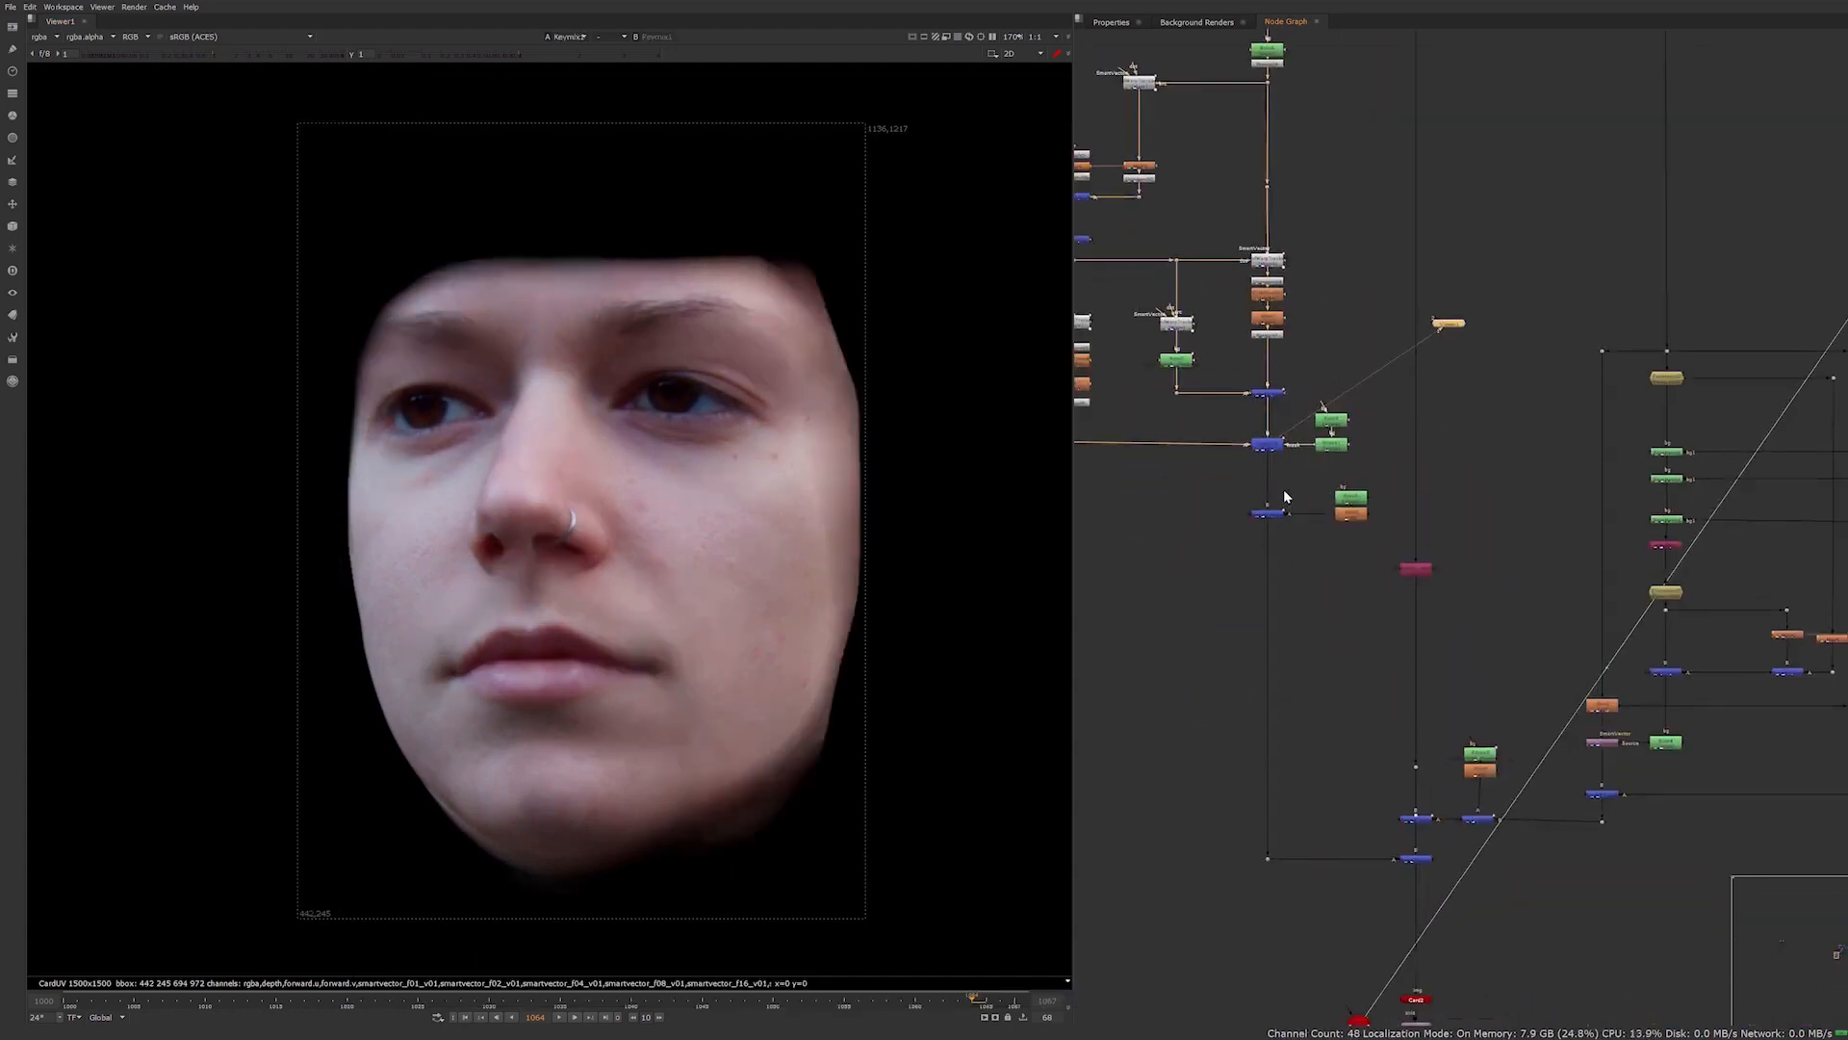
Step through the beard clean-up on the actor's held frame, from the FrameHold over the three paint nodes to the Shuffle
{"action": "left_click", "coordinate": [1673, 380]}
{"action": "key", "text": "1"}
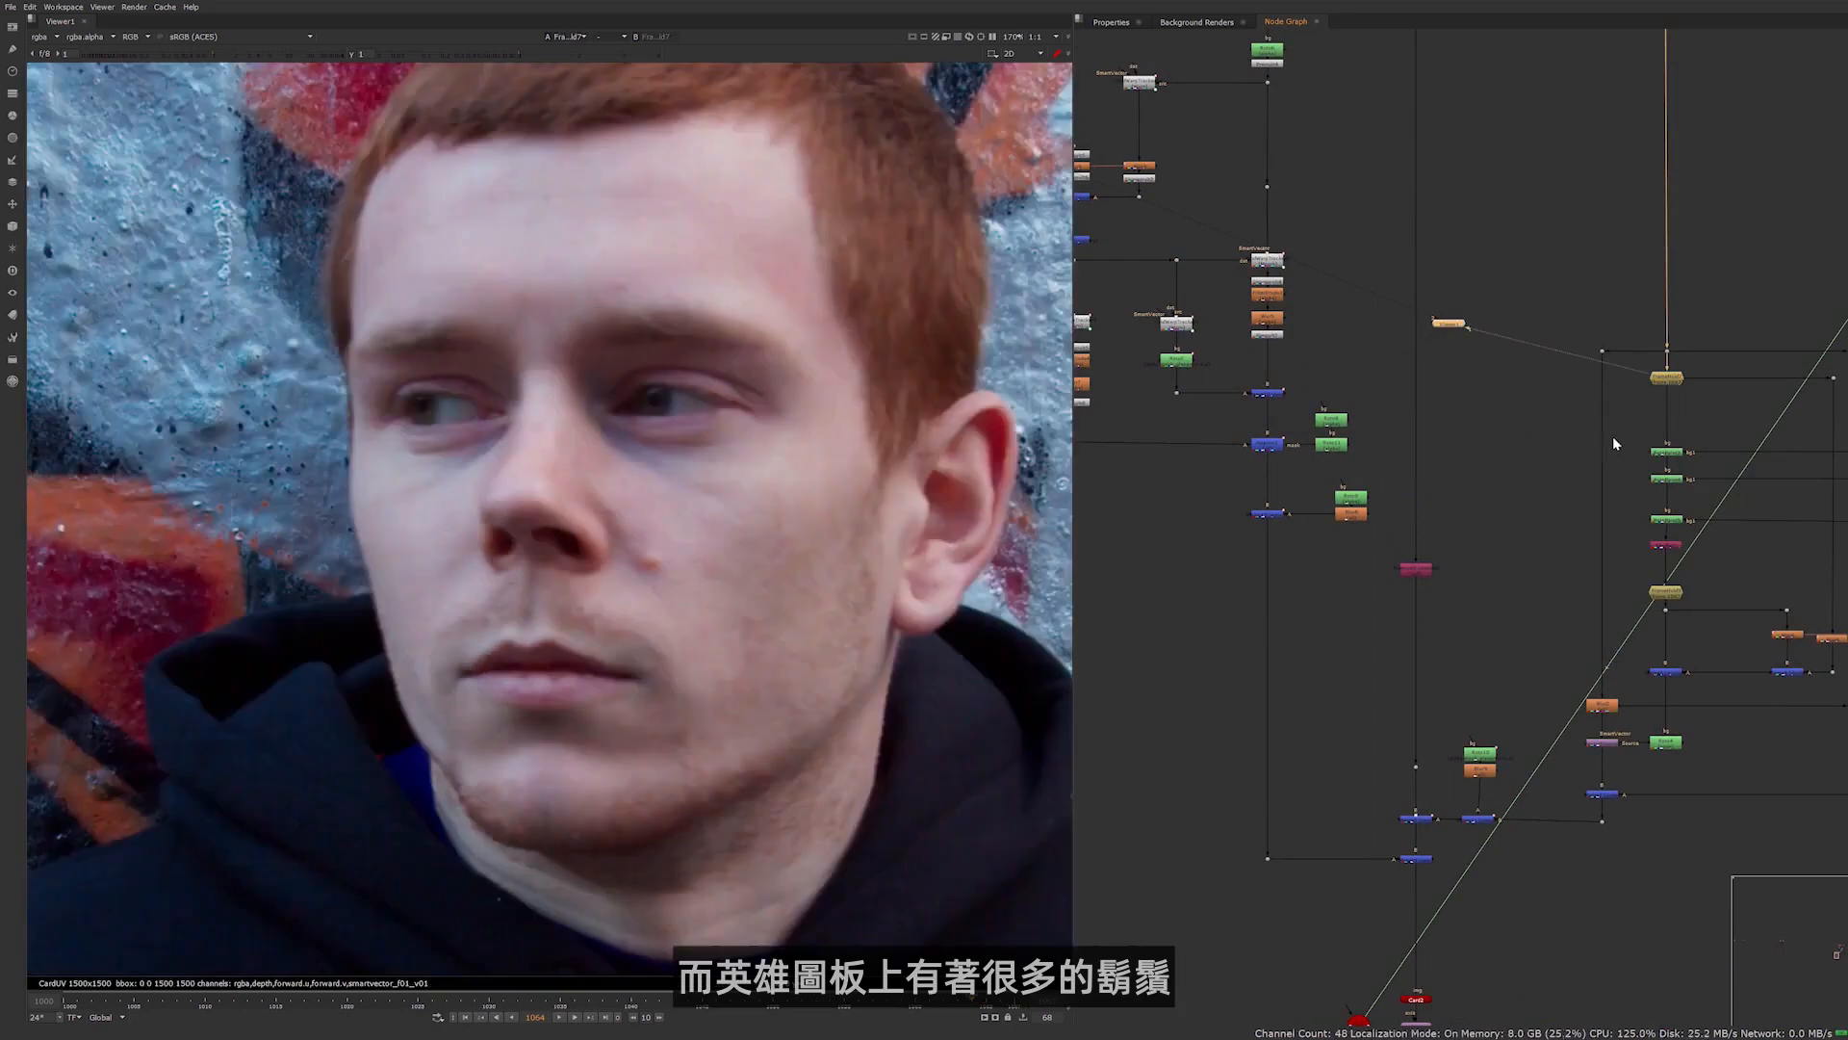
{"action": "middle_click_drag", "start_coordinate": [1528, 455], "coordinate": [1334, 437]}
{"action": "left_click", "coordinate": [1465, 431]}
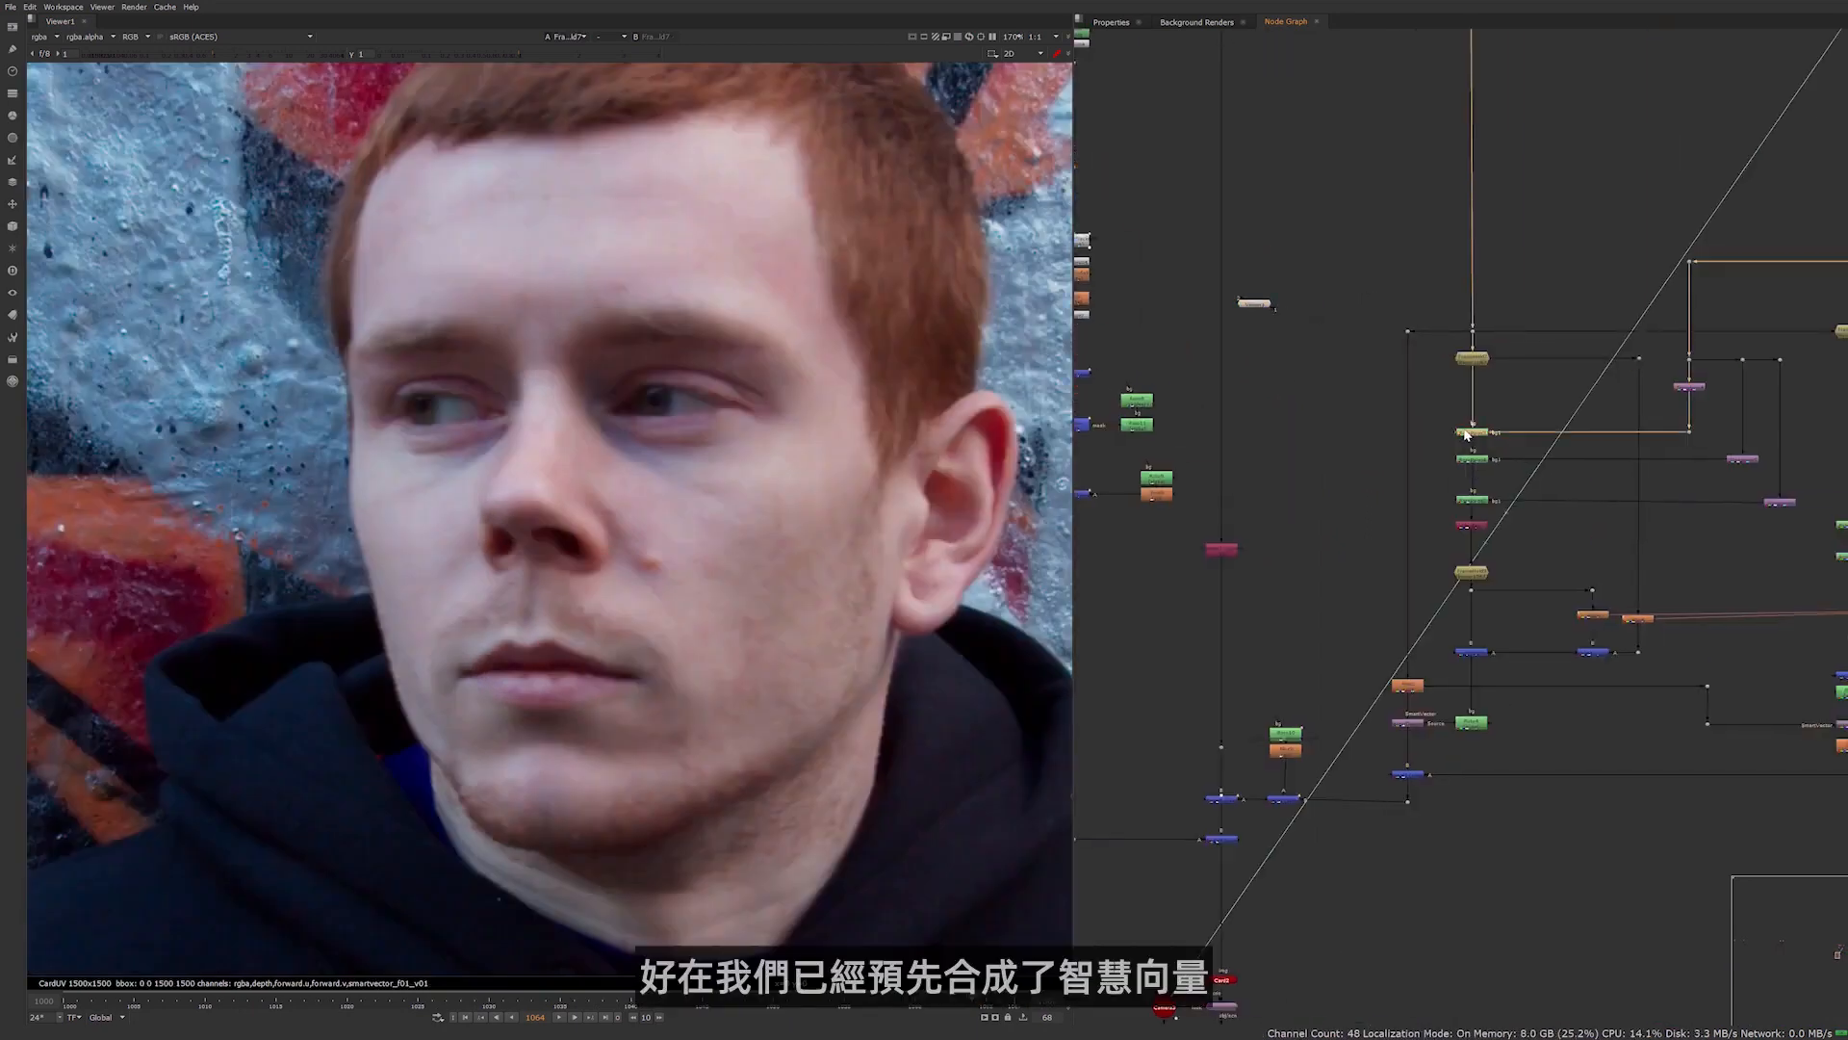
{"action": "left_click", "coordinate": [1472, 460], "text": "shift"}
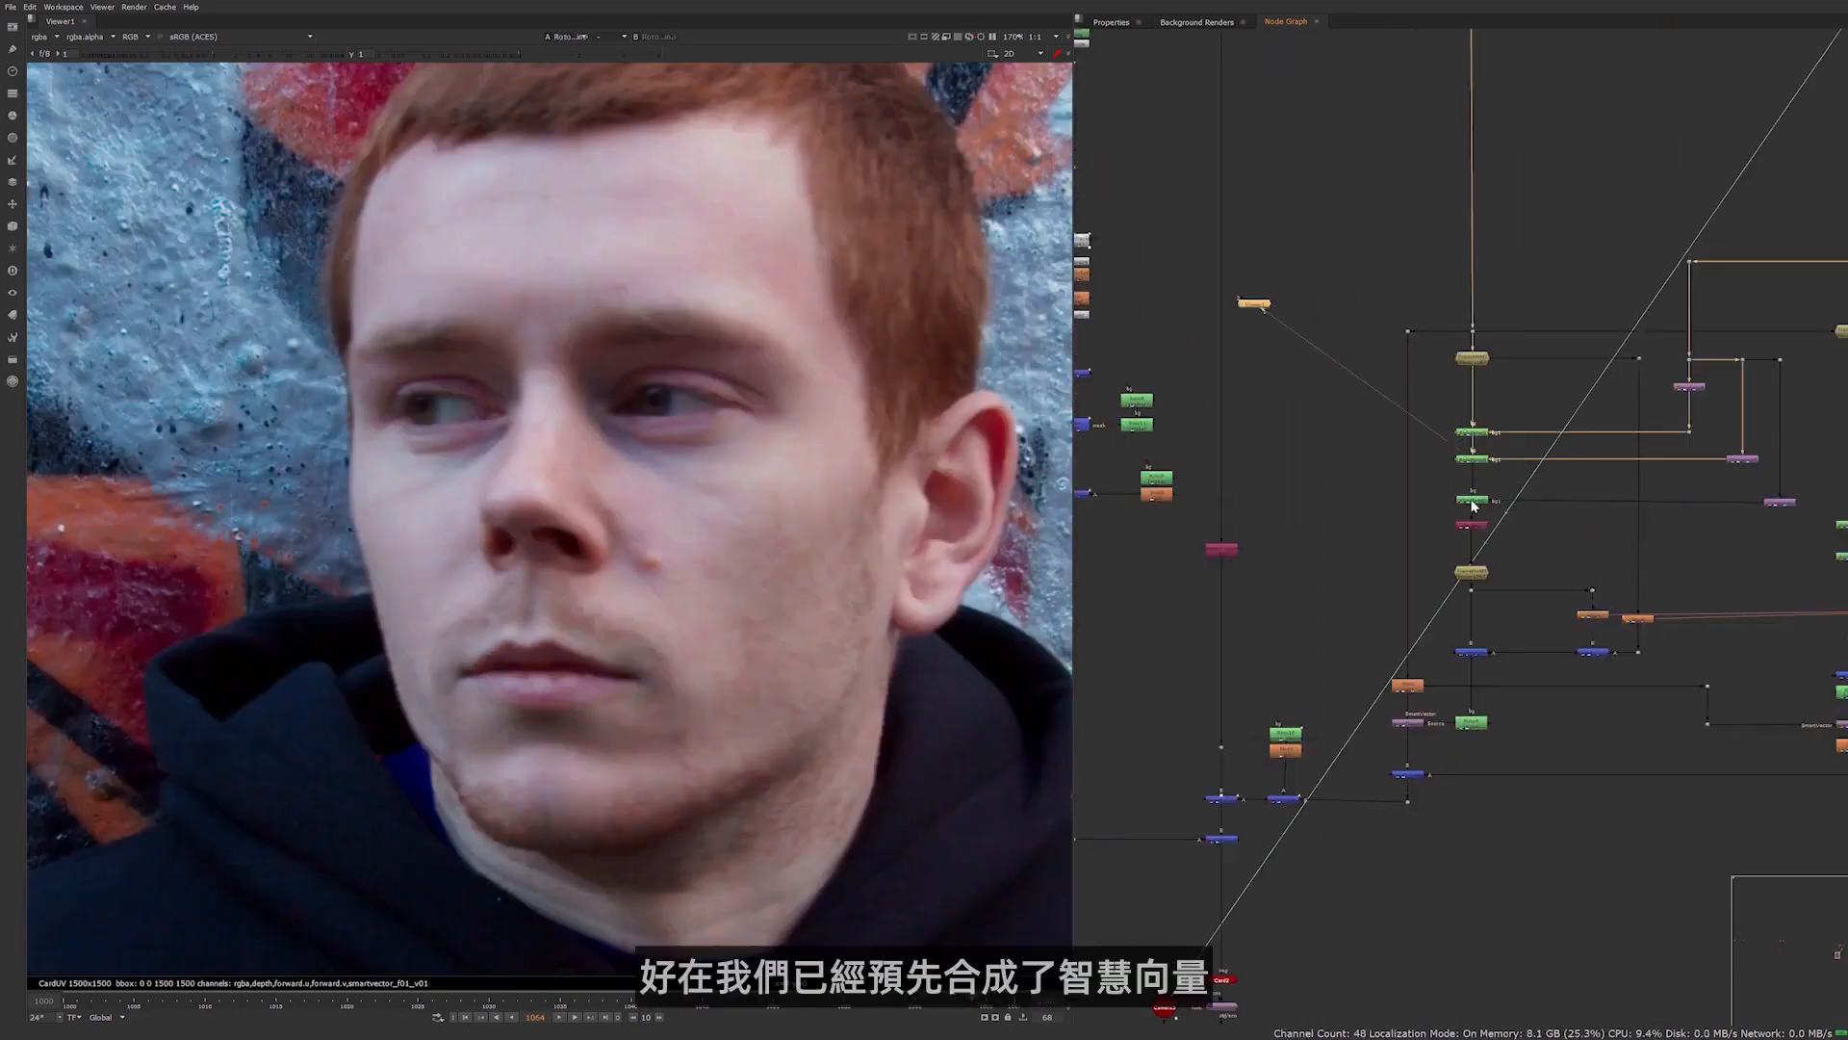
{"action": "left_click", "coordinate": [1472, 500], "text": "shift"}
{"action": "left_click", "coordinate": [1464, 531]}
{"action": "key", "text": "1"}
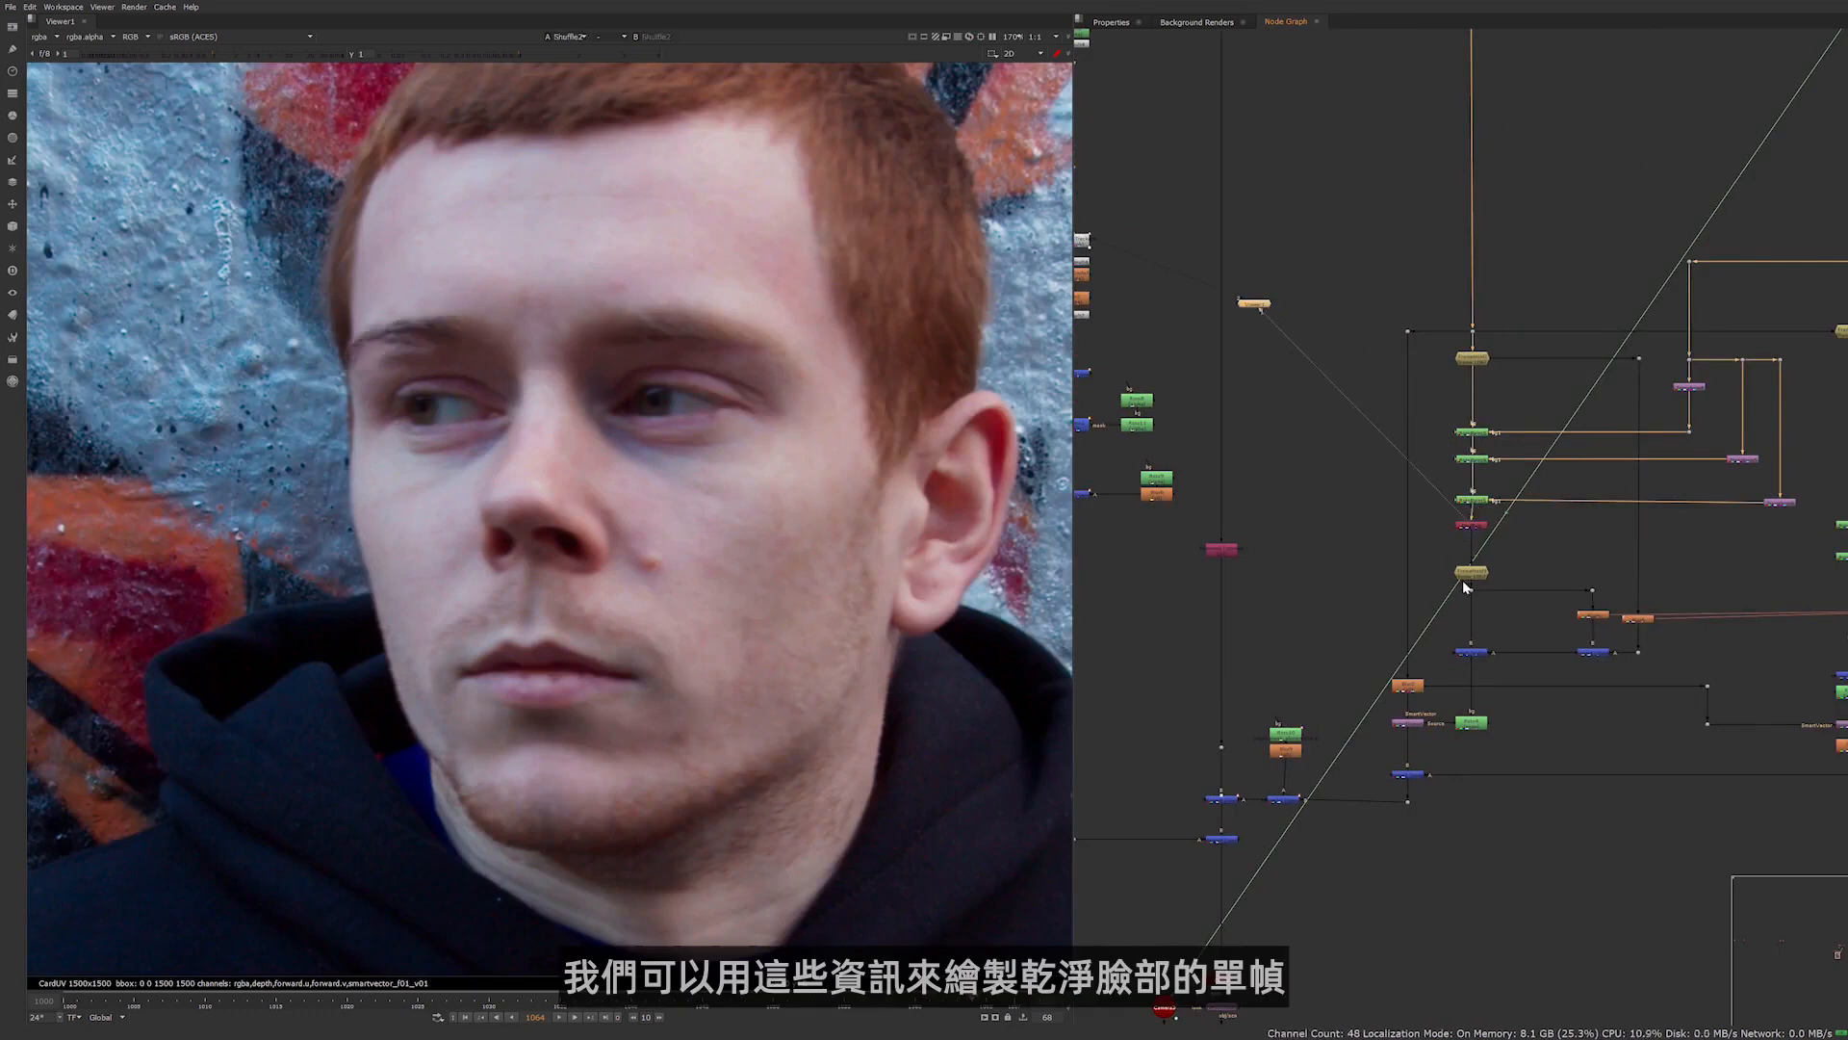
View the second FrameHold with the cleaned face, the Merge below it and the Roto isolating the clean jaw patch
{"action": "left_click", "coordinate": [1473, 577]}
{"action": "key", "text": "1"}
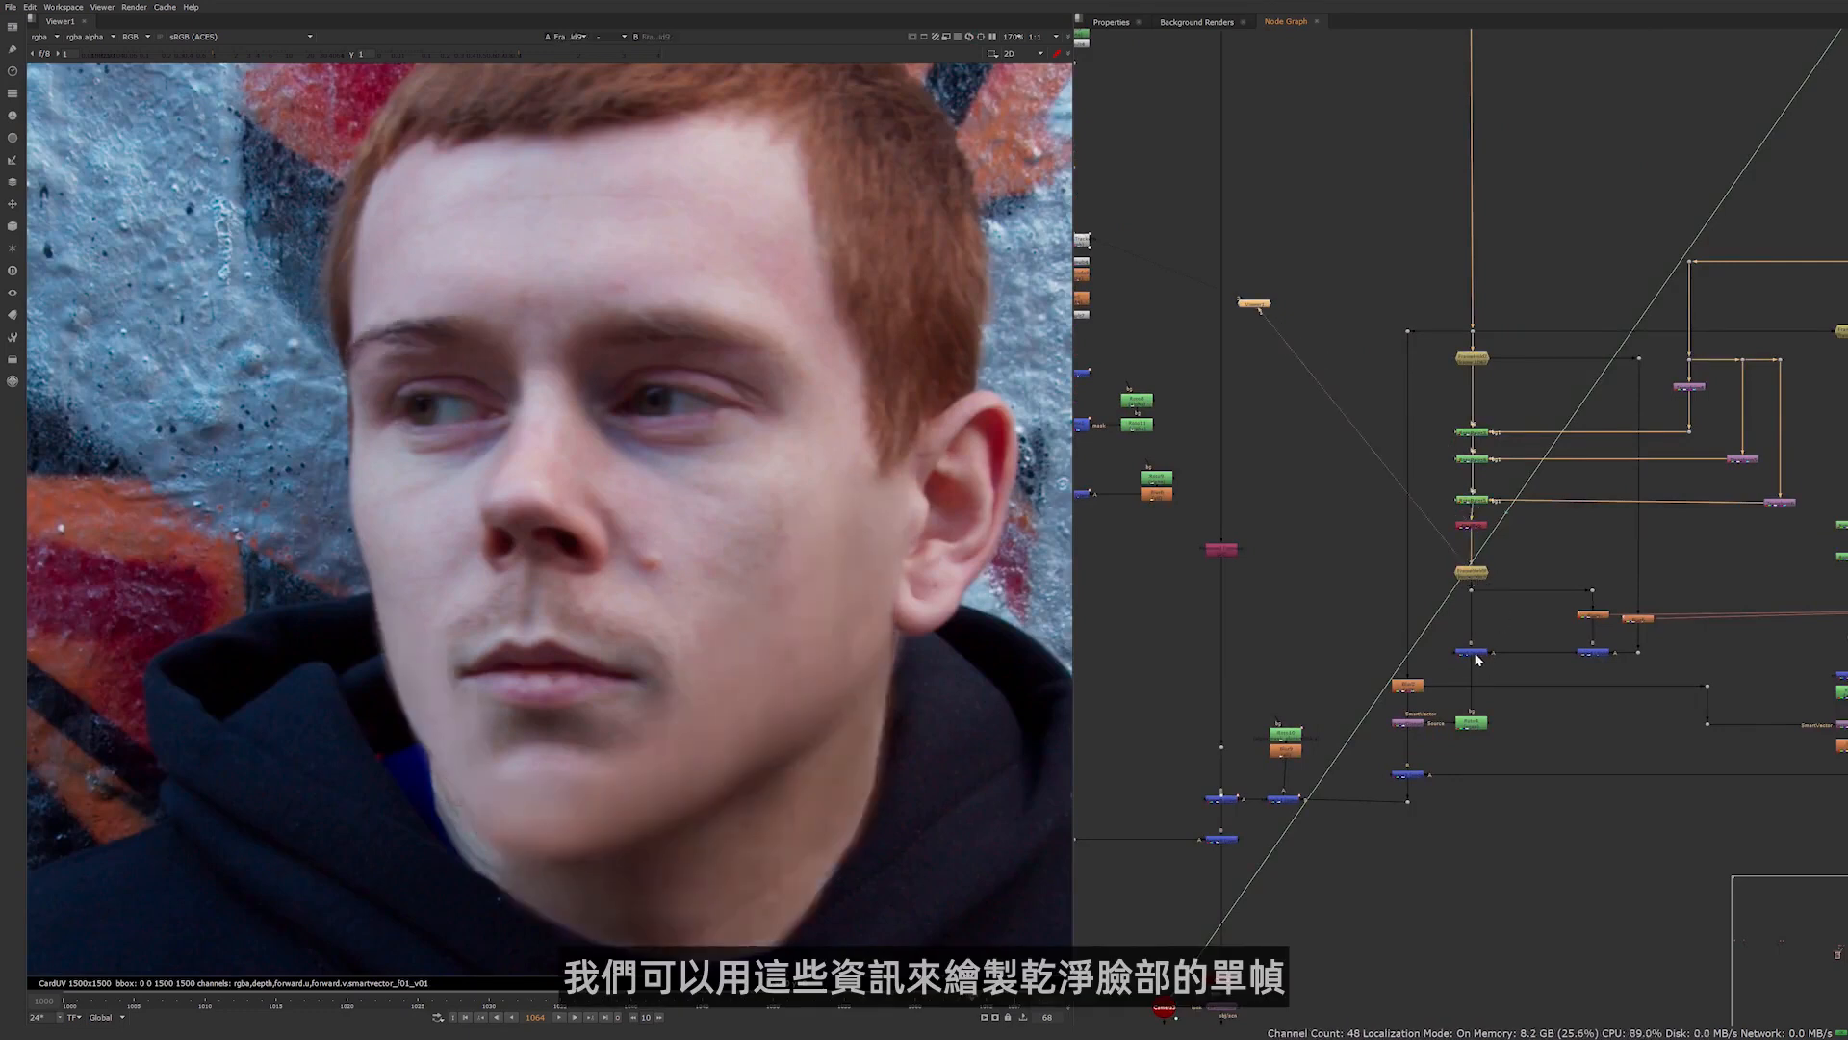
{"action": "left_click", "coordinate": [1476, 656]}
{"action": "key", "text": "1"}
{"action": "left_click", "coordinate": [1475, 724]}
{"action": "key", "text": "1"}
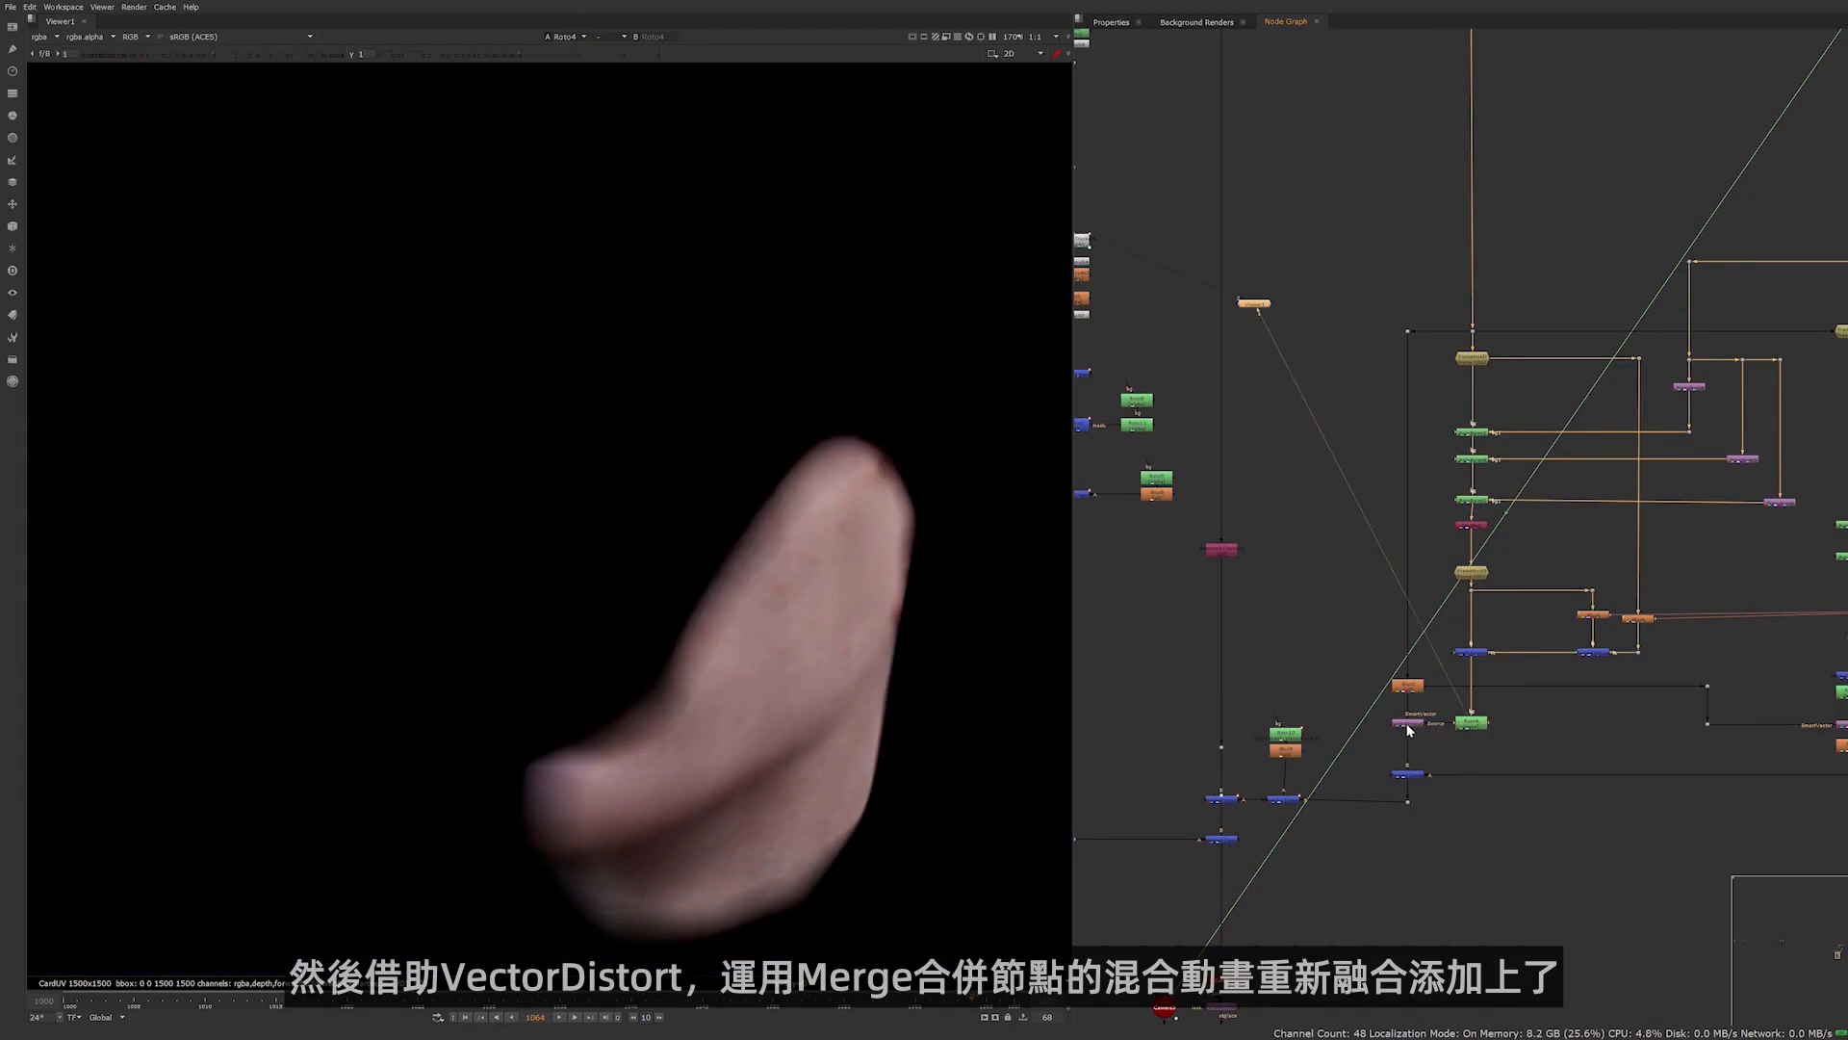
View the VectorDistort that moves the clean jaw patch and the Merge that blends the patch back in
{"action": "left_click", "coordinate": [1406, 724]}
{"action": "key", "text": "1"}
{"action": "left_click", "coordinate": [1413, 776]}
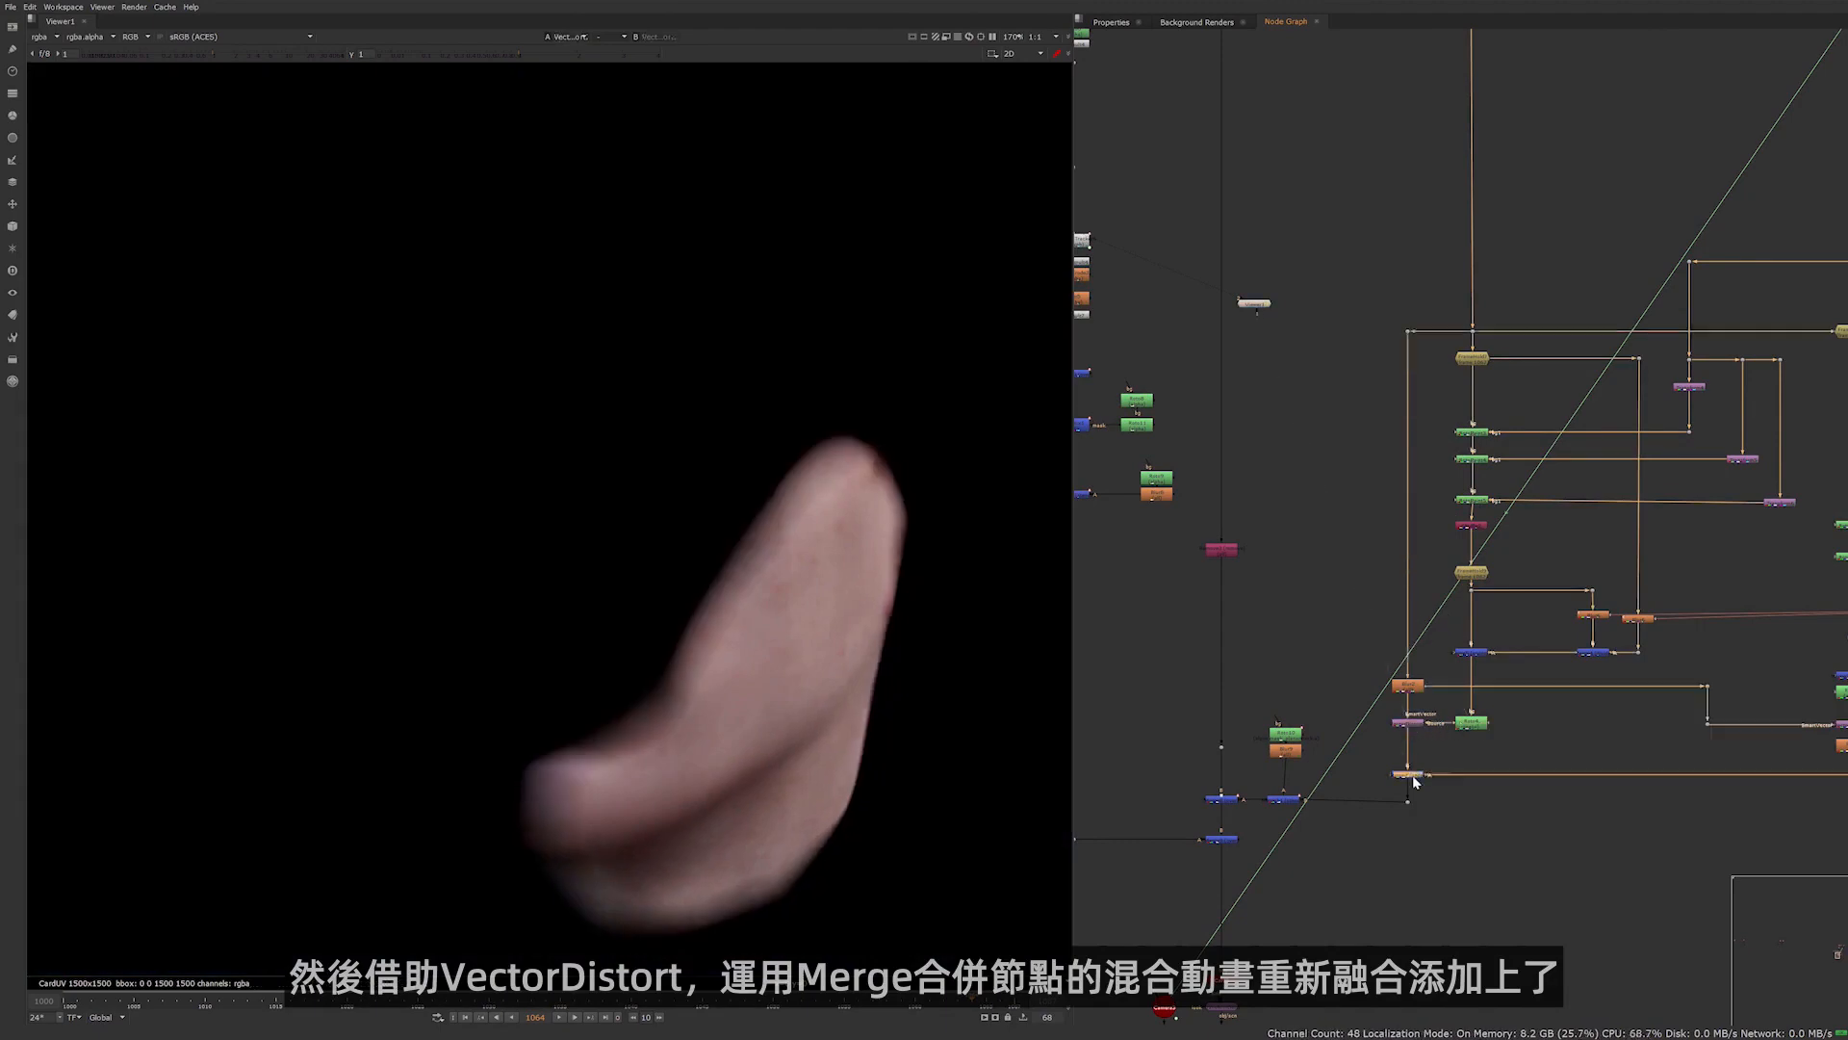
{"action": "key", "text": "1"}
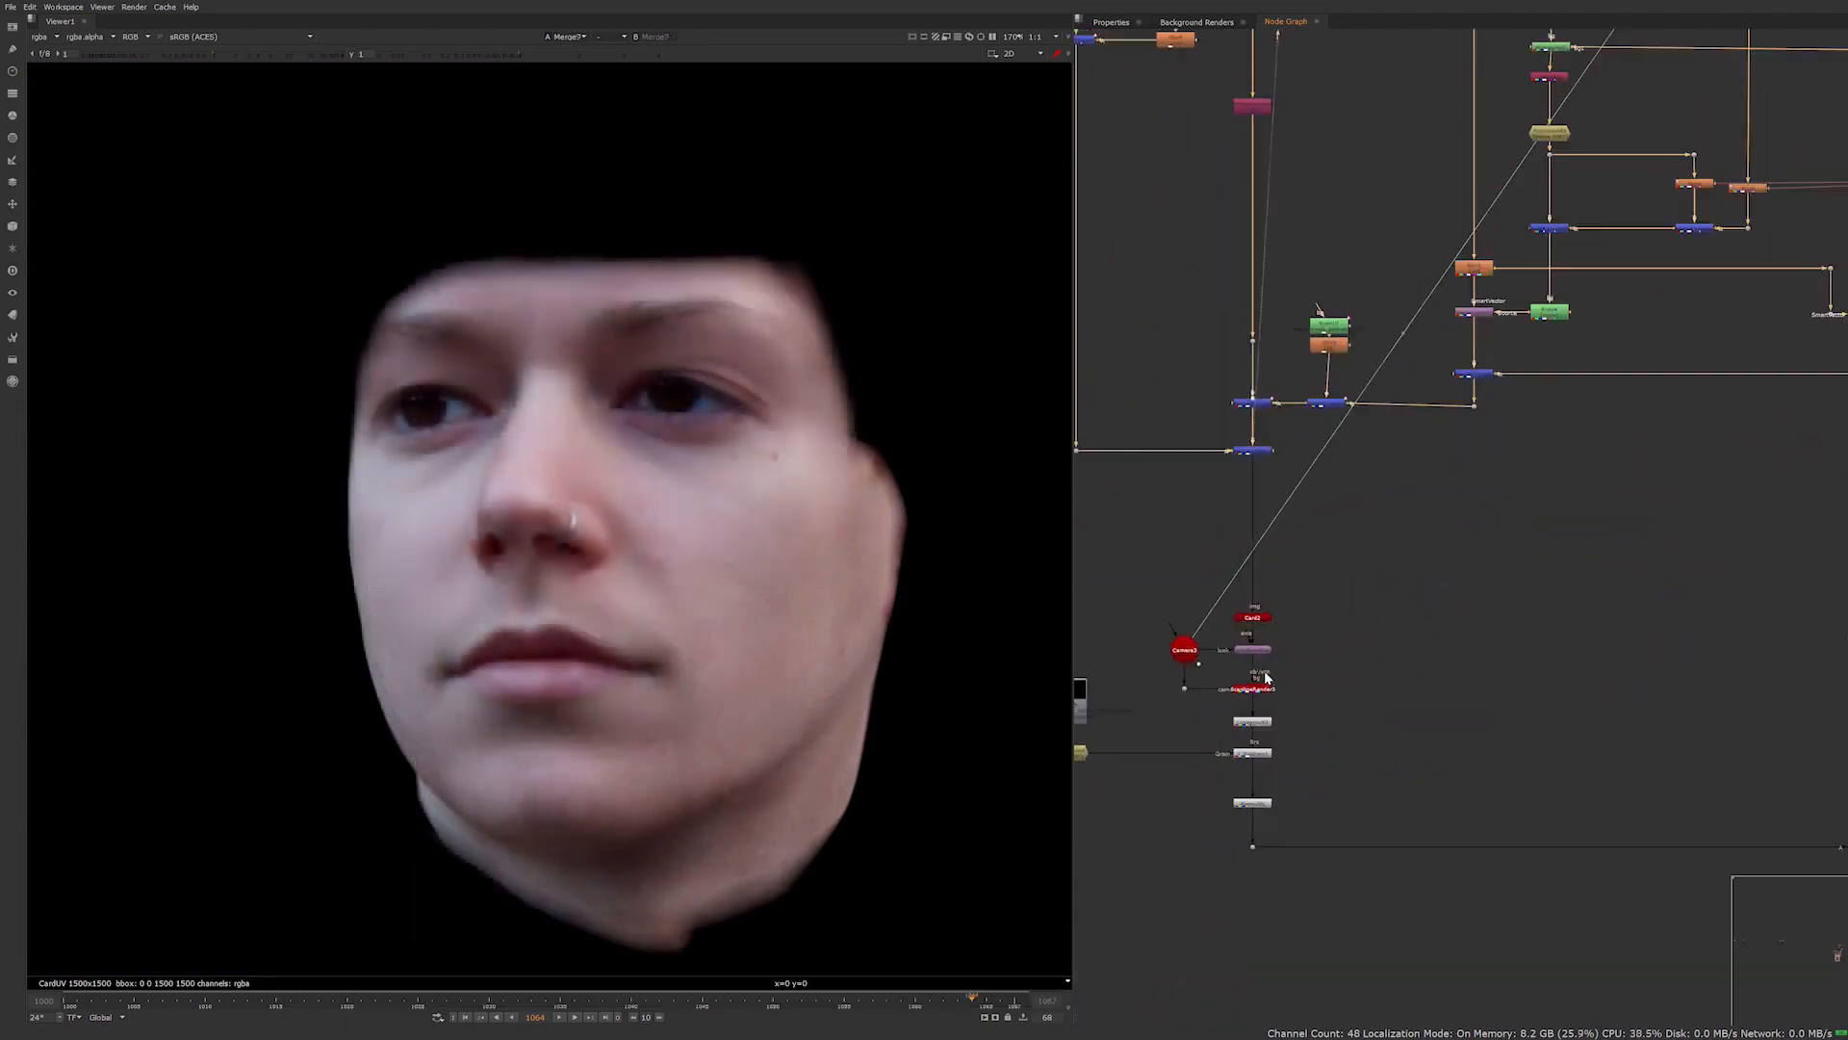
View the ScanlineRender that returns the morphed face to the 4K plate and the Unpremult after it
{"action": "middle_click_drag", "start_coordinate": [1407, 679], "coordinate": [1543, 668]}
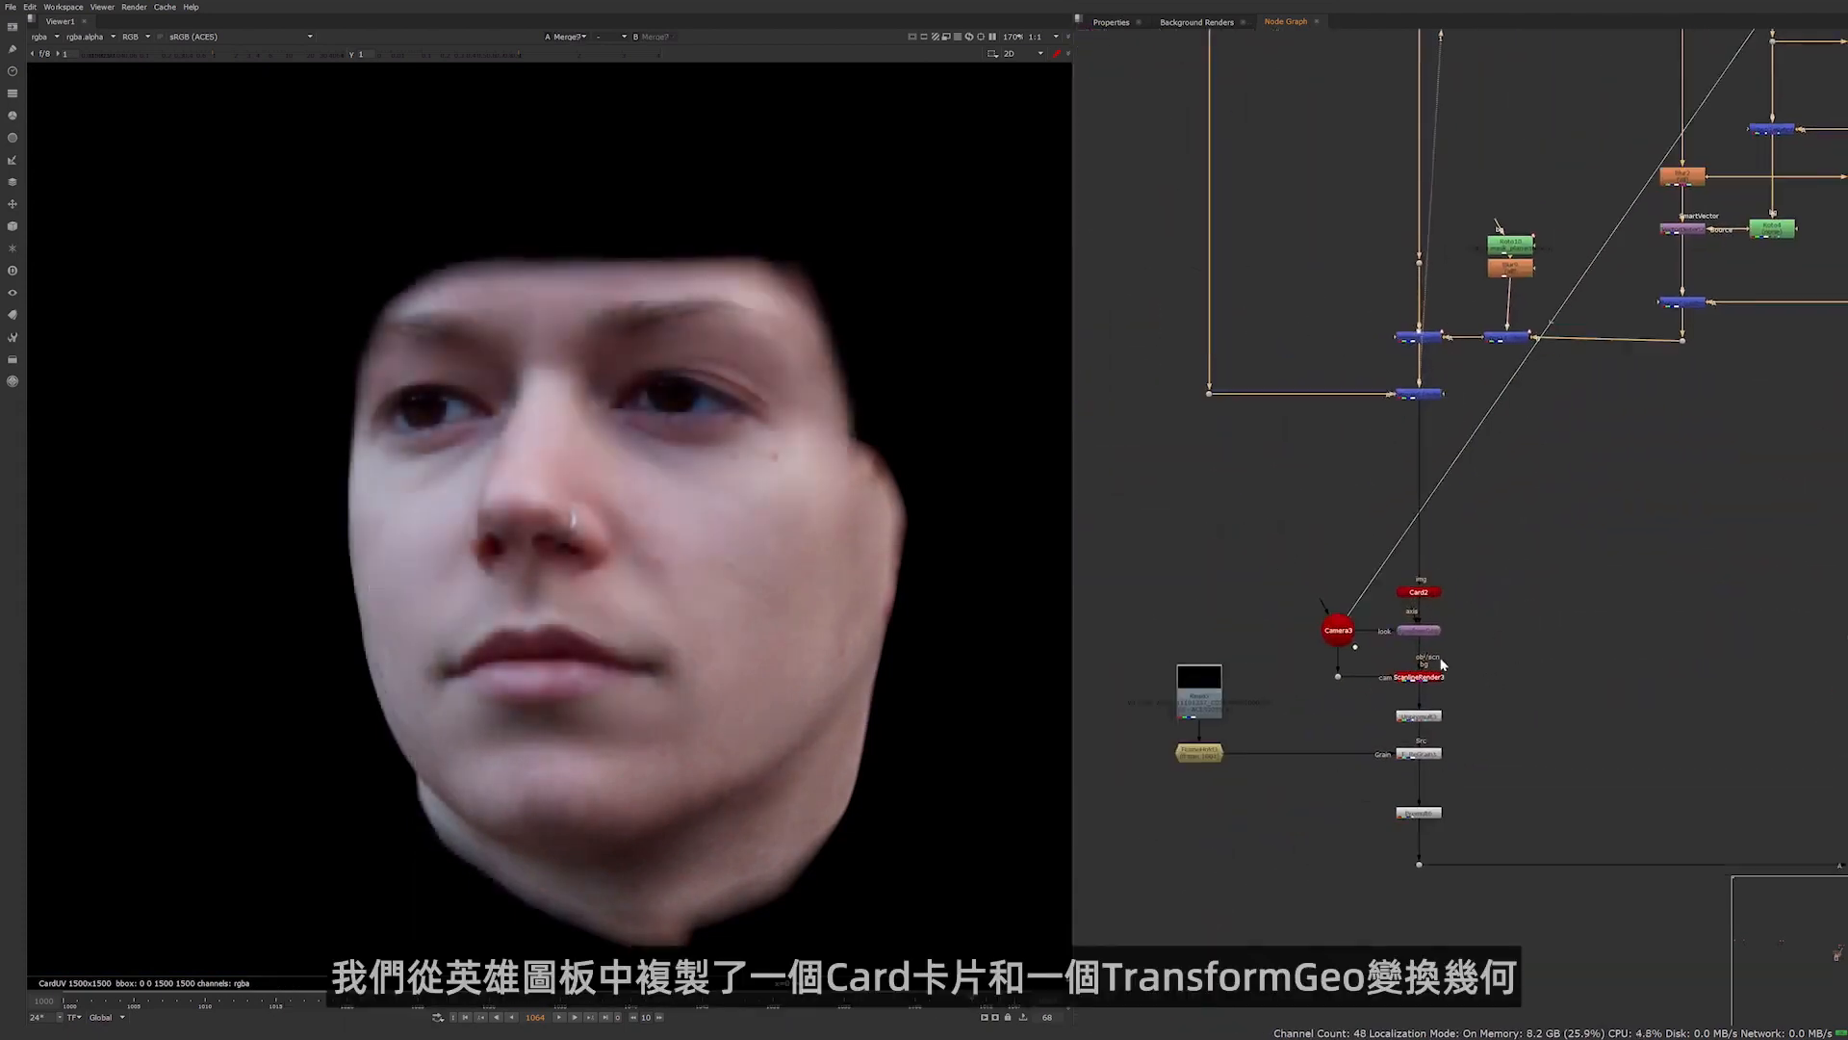
{"action": "left_click", "coordinate": [1428, 678]}
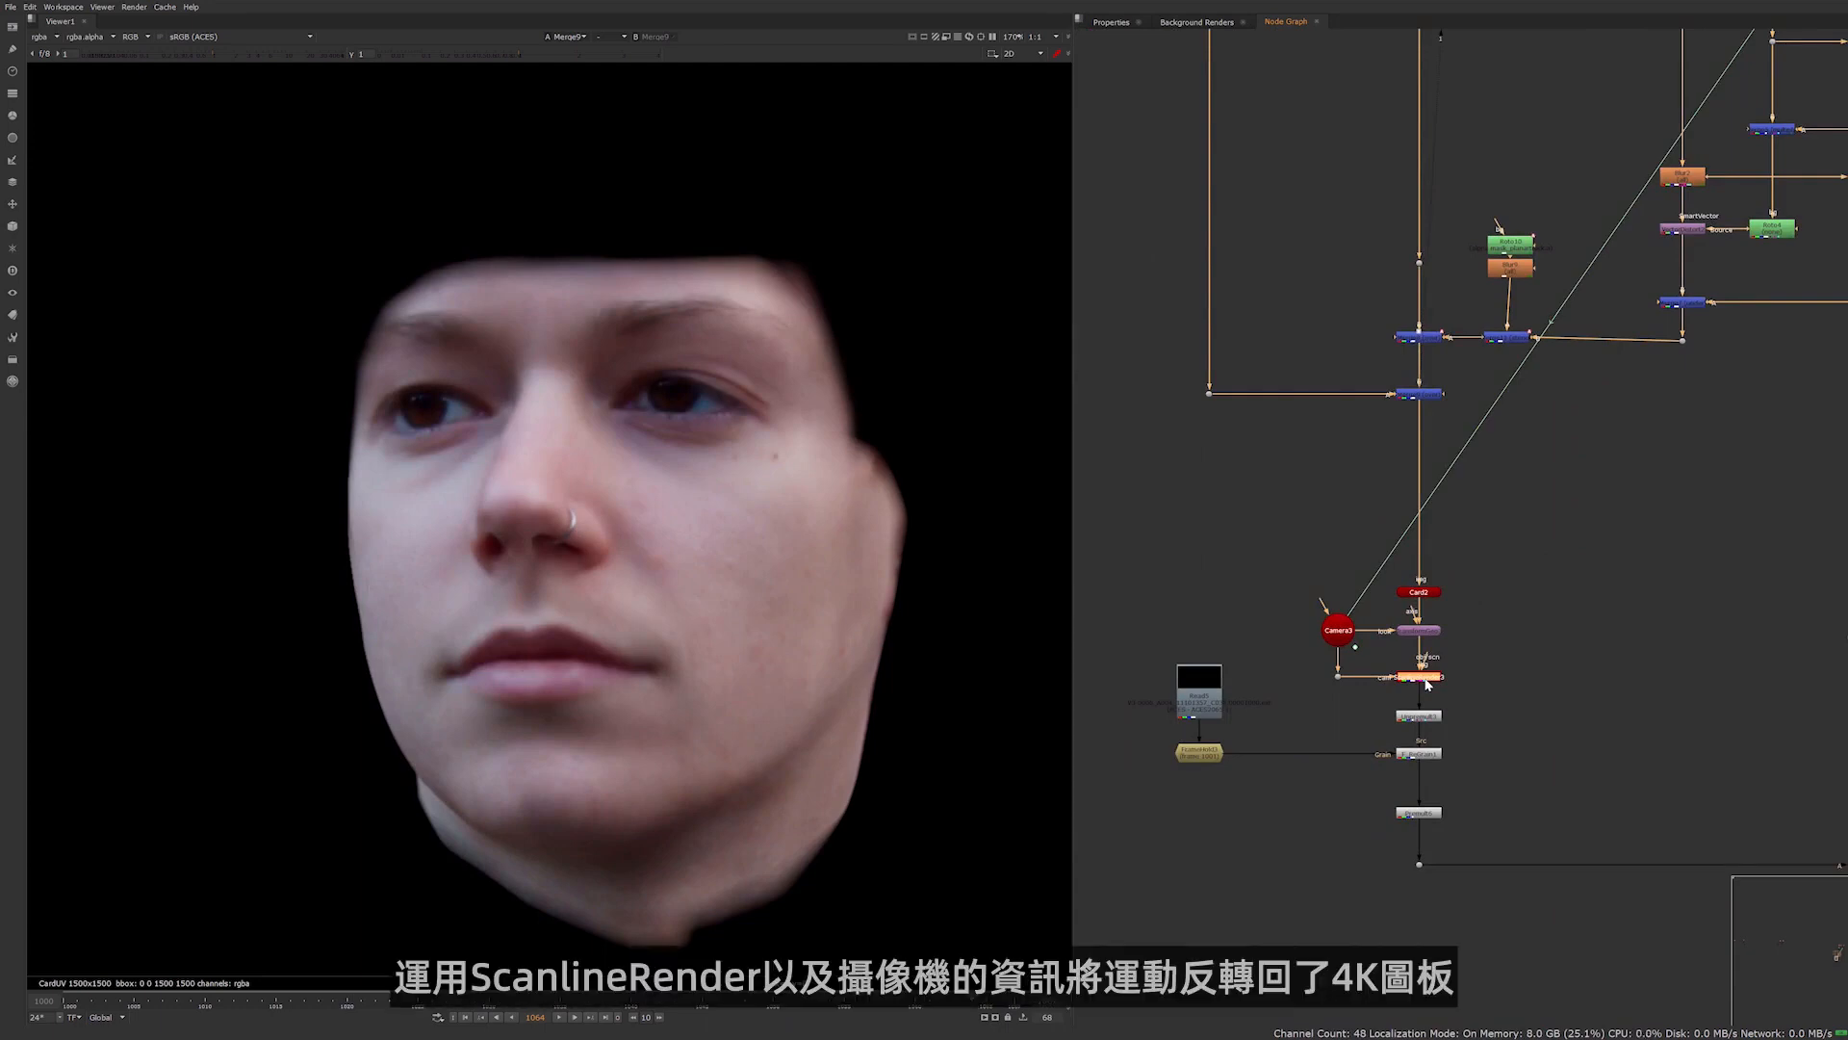
{"action": "key", "text": "1"}
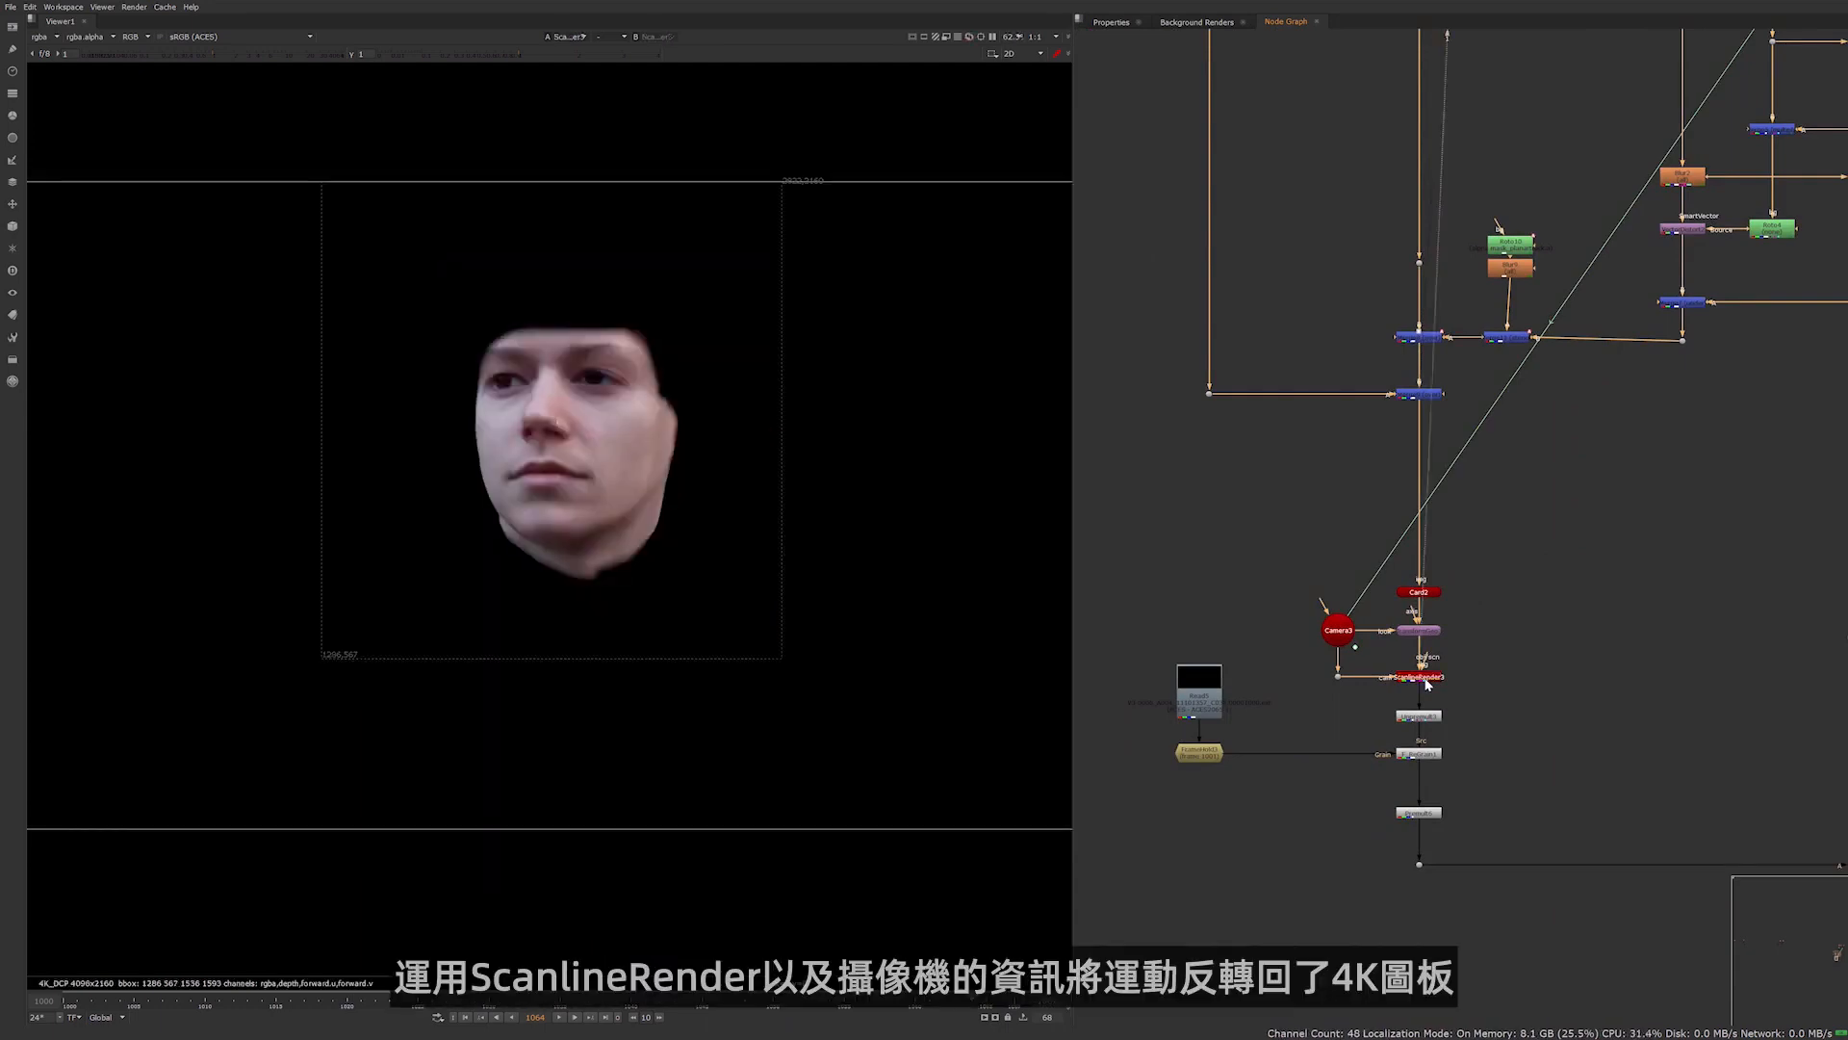
{"action": "key", "text": "1"}
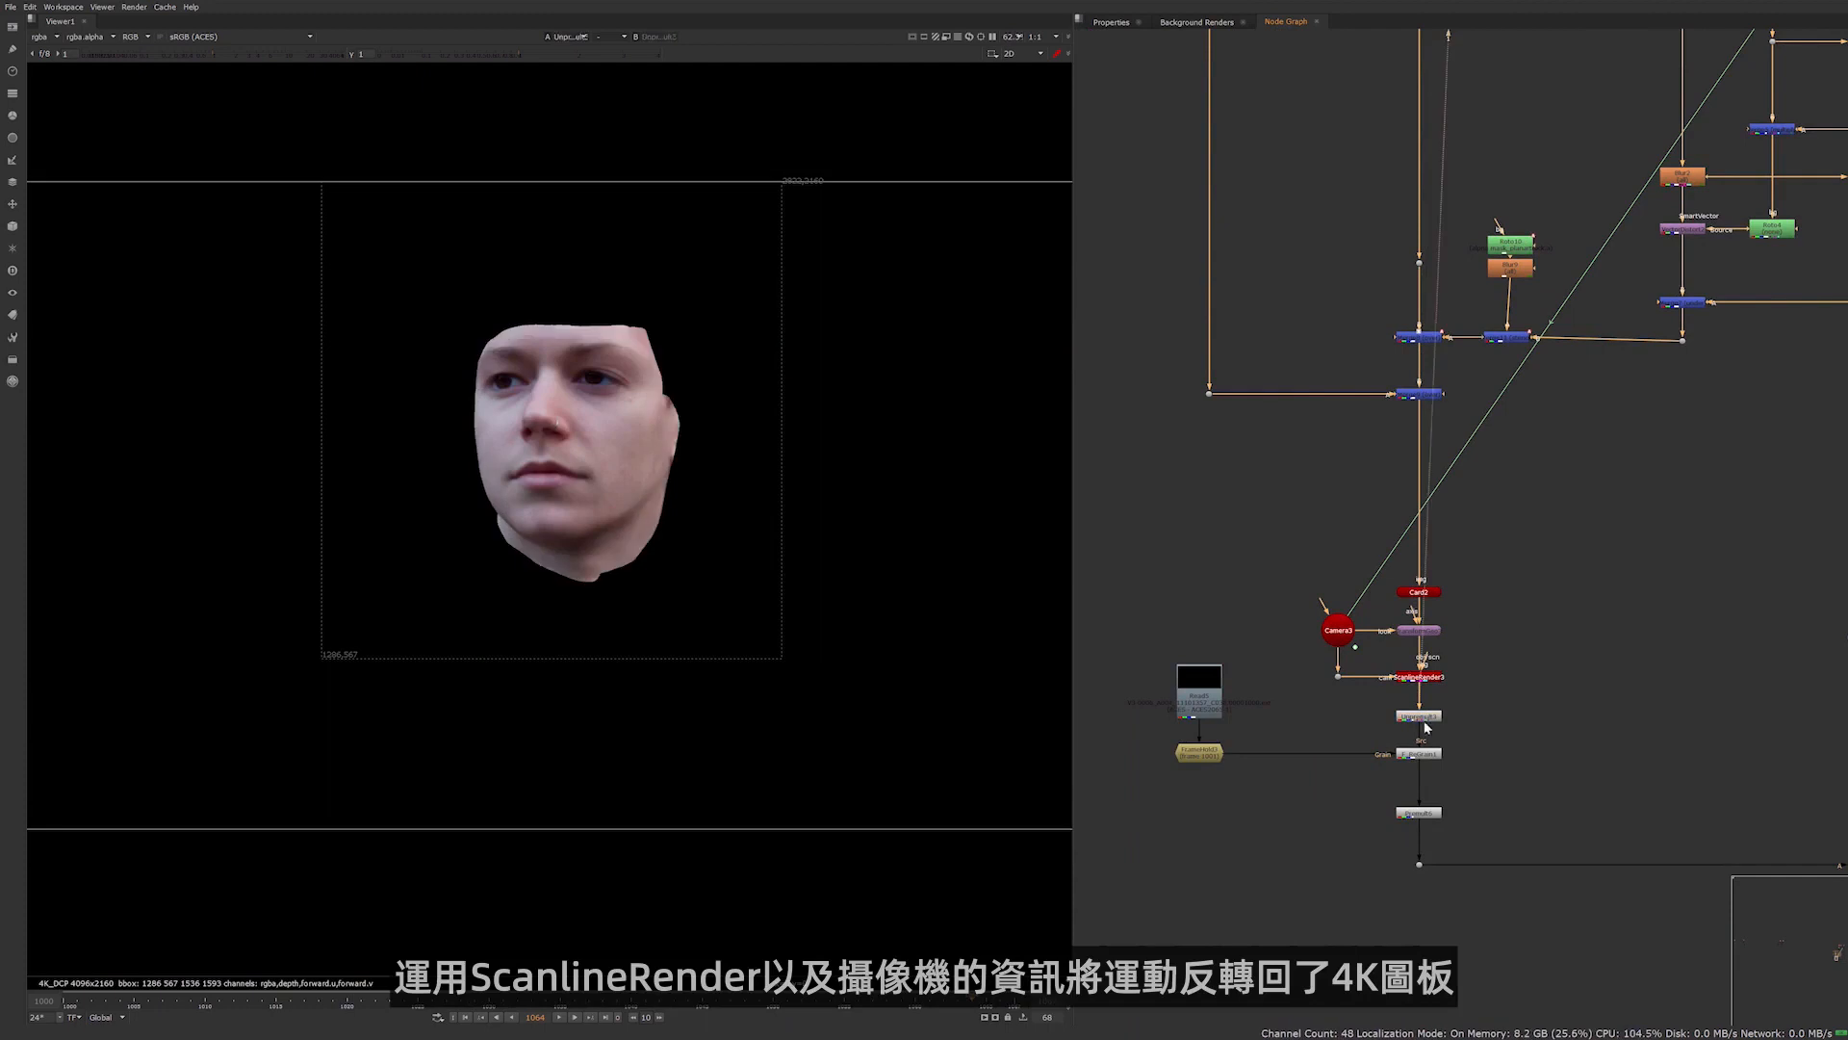
View the premultiplied face after the grain node and the final Merge over the actor's 4K plate
{"action": "left_click", "coordinate": [1430, 758]}
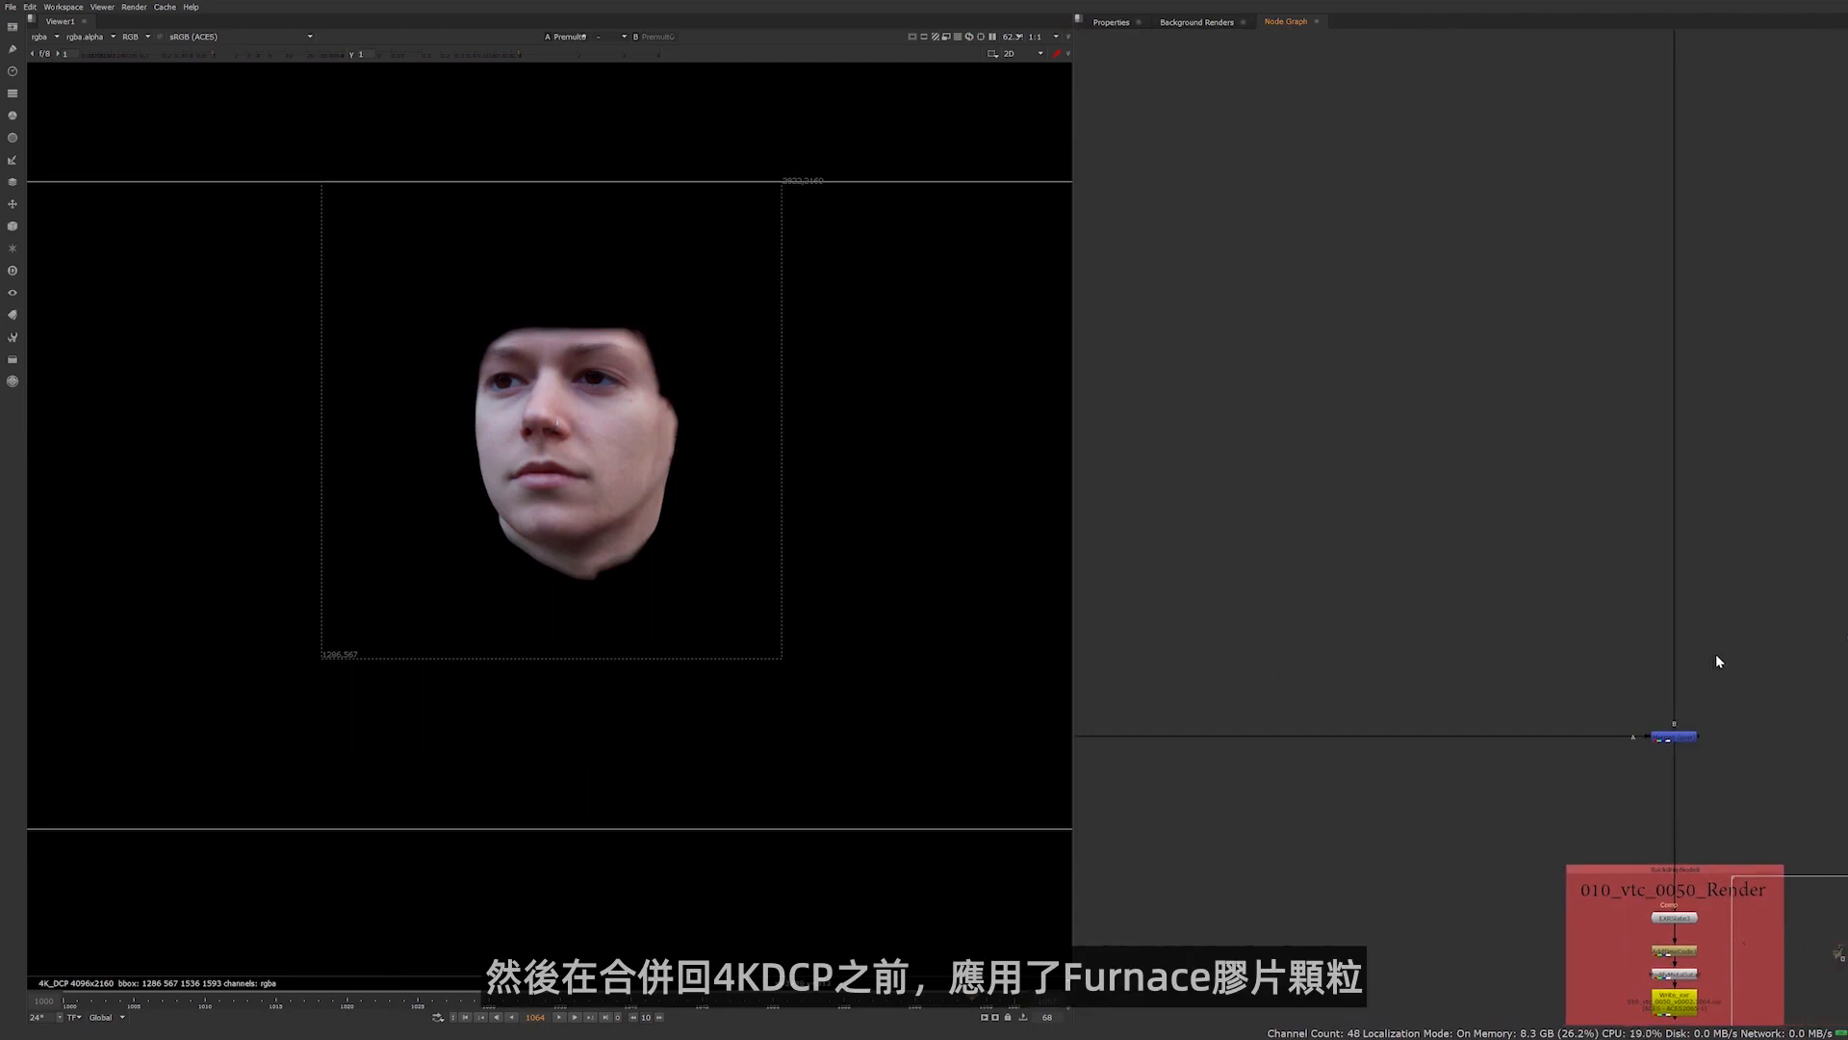
{"action": "left_click", "coordinate": [1673, 737]}
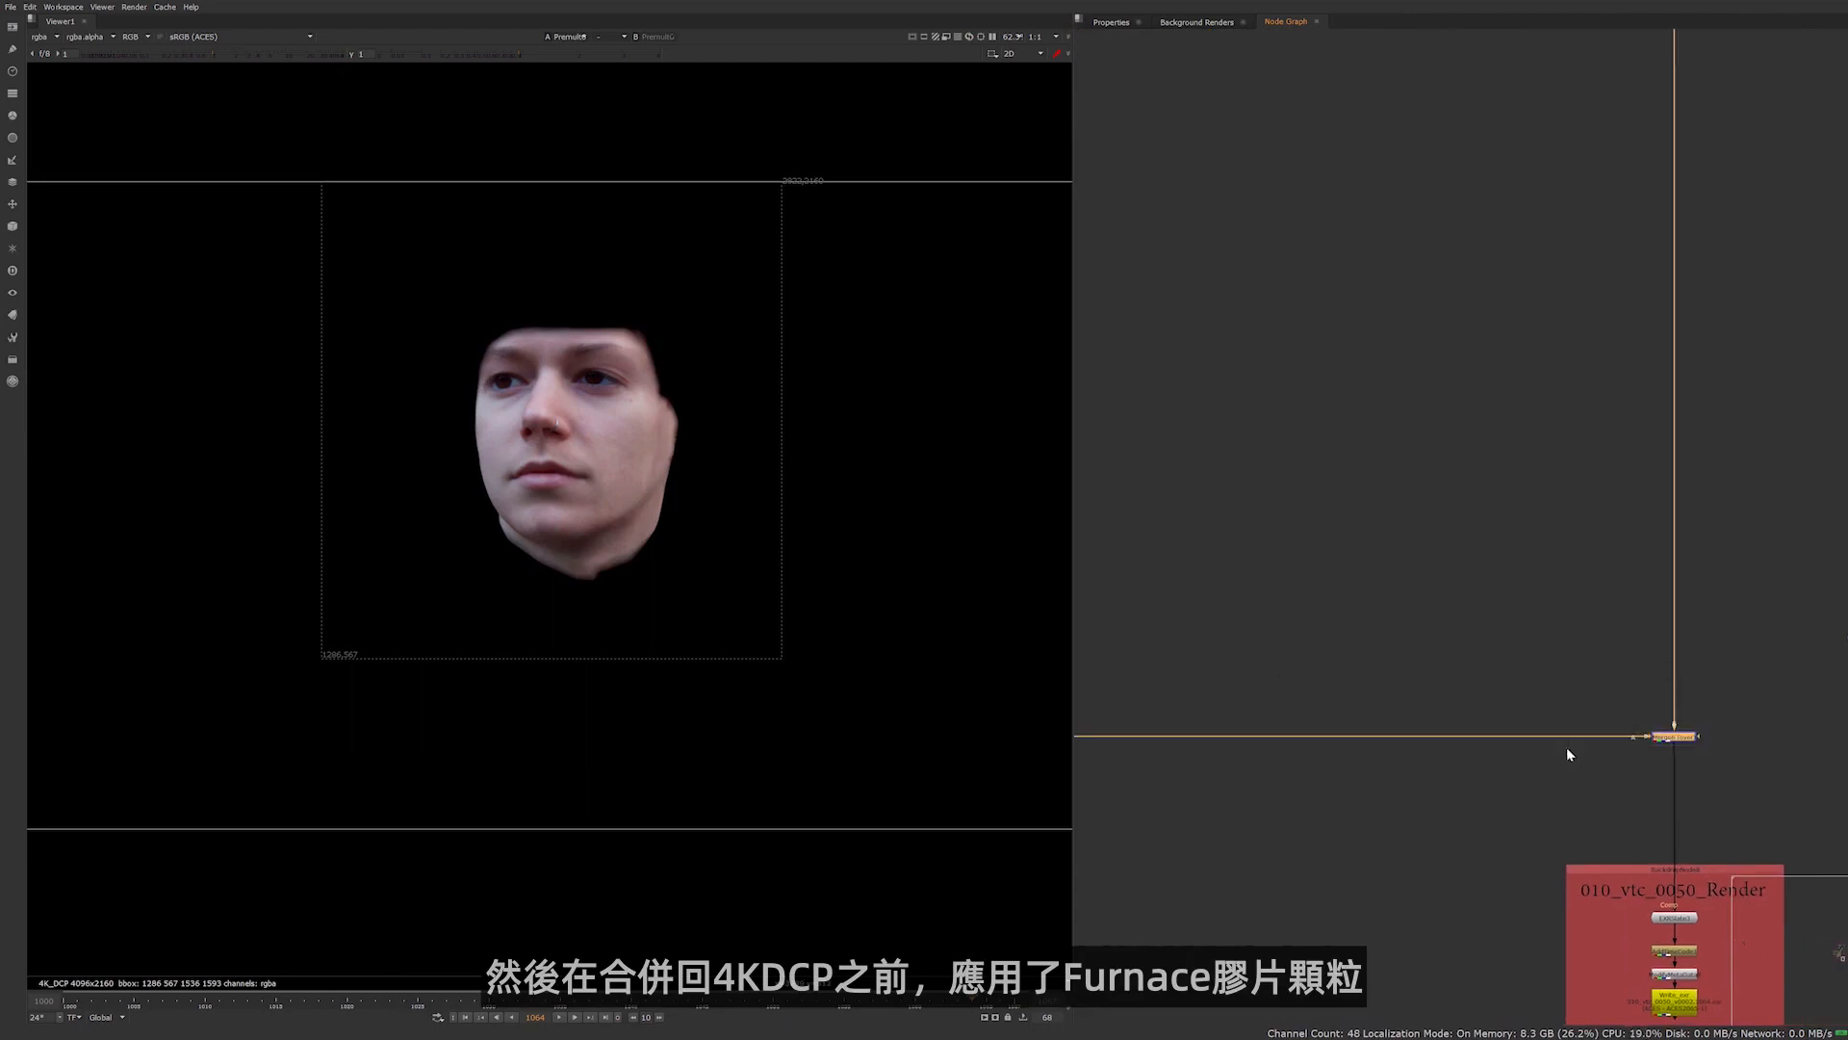
{"action": "key", "text": "1"}
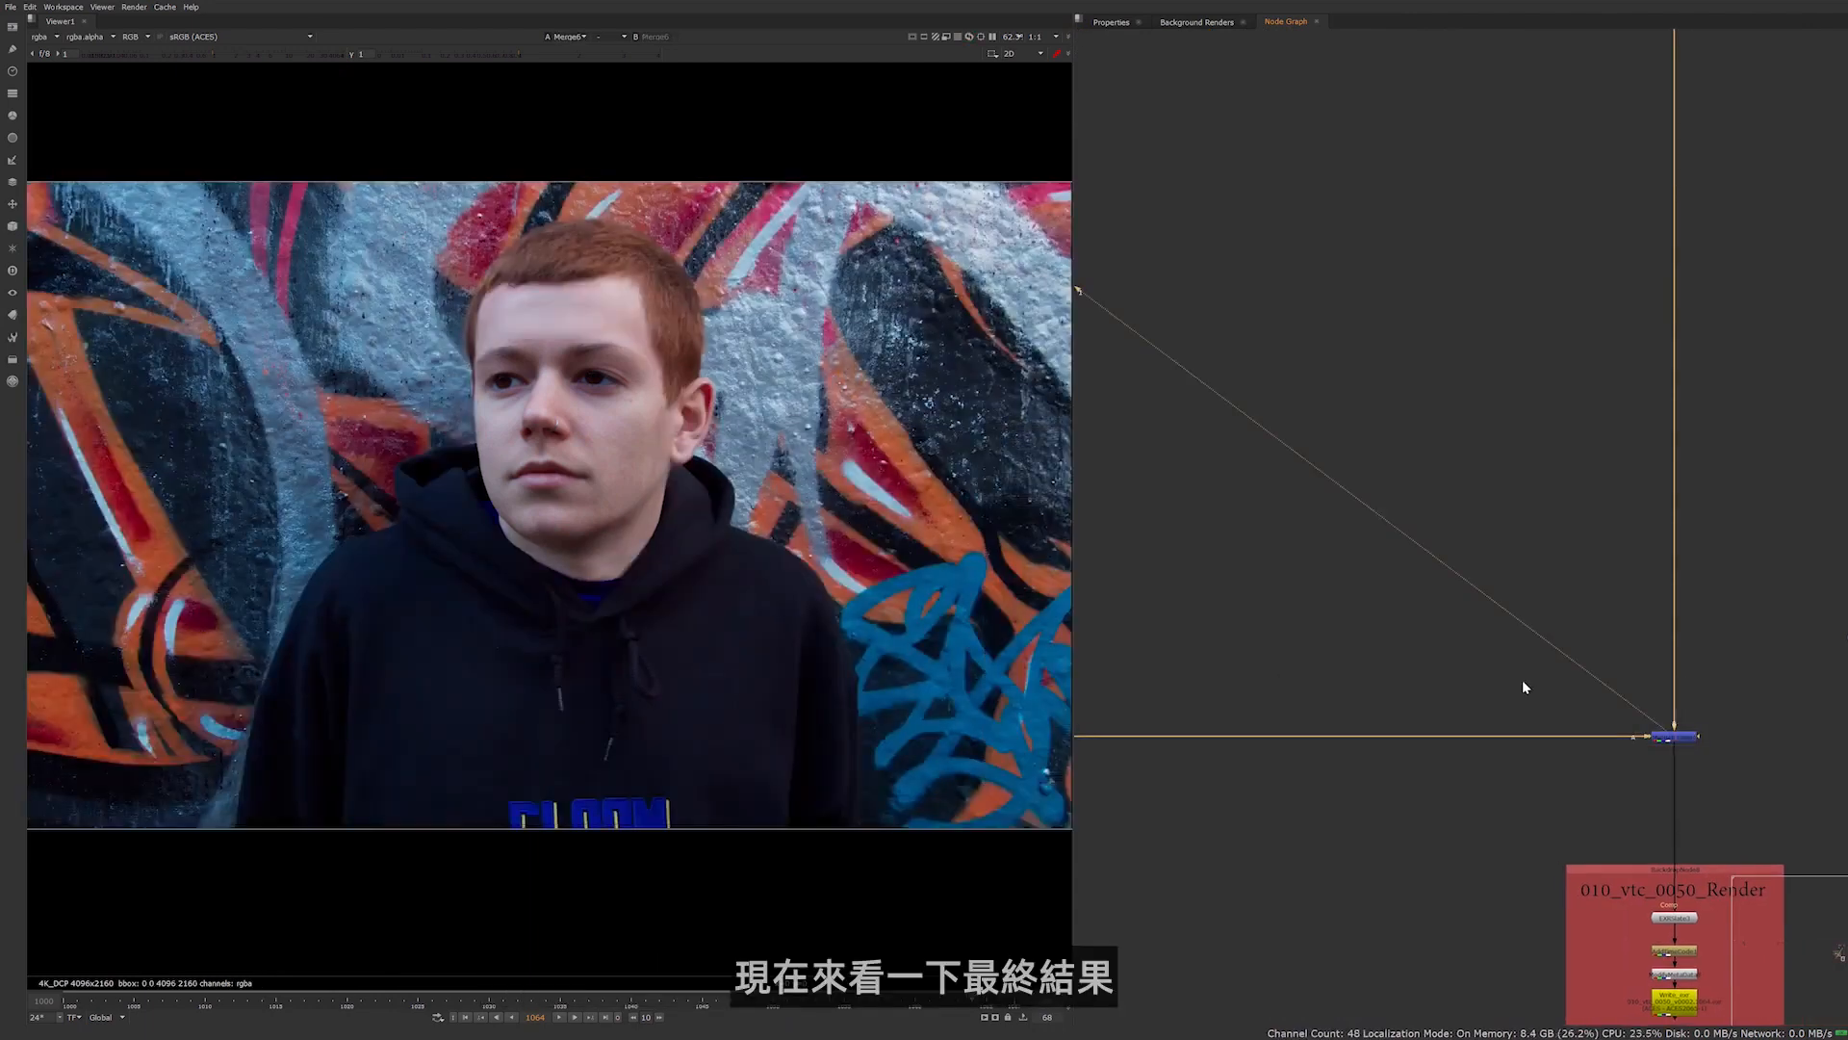